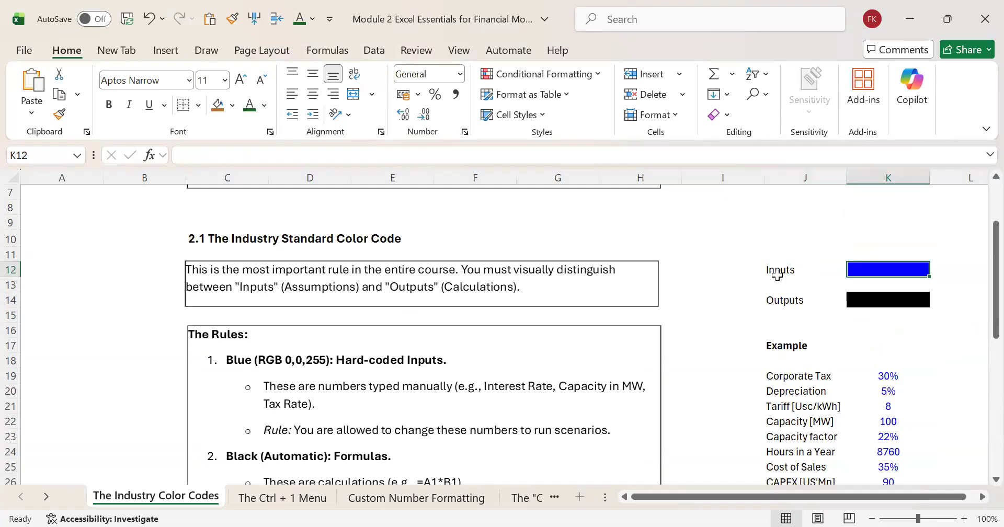
# Step: Review the Inputs and Outputs colour swatches and the first example assumptions in column K
pyautogui.press('Down')
pyautogui.press('Down')
pyautogui.press('Down')
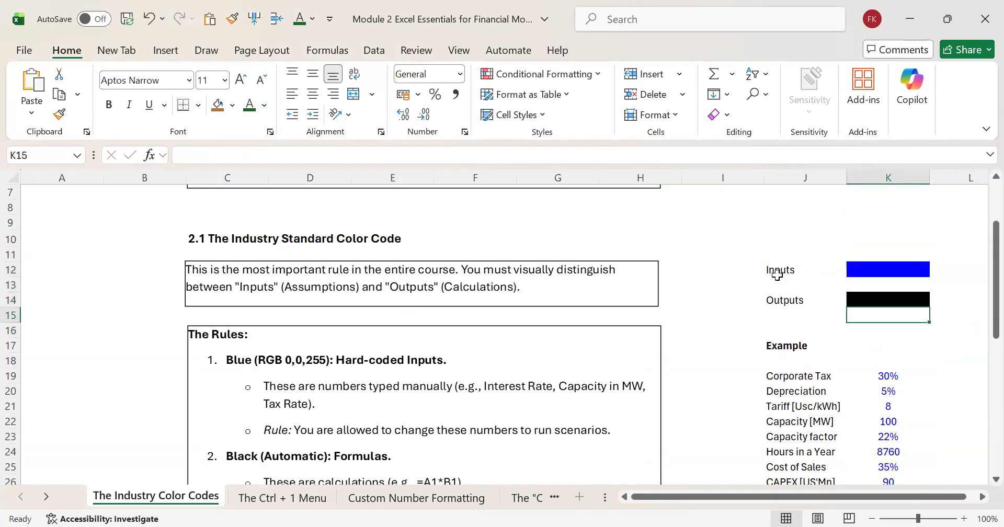
pyautogui.press('Down')
pyautogui.press('Down')
pyautogui.press('Down')
pyautogui.press('Down')
pyautogui.press('Down')
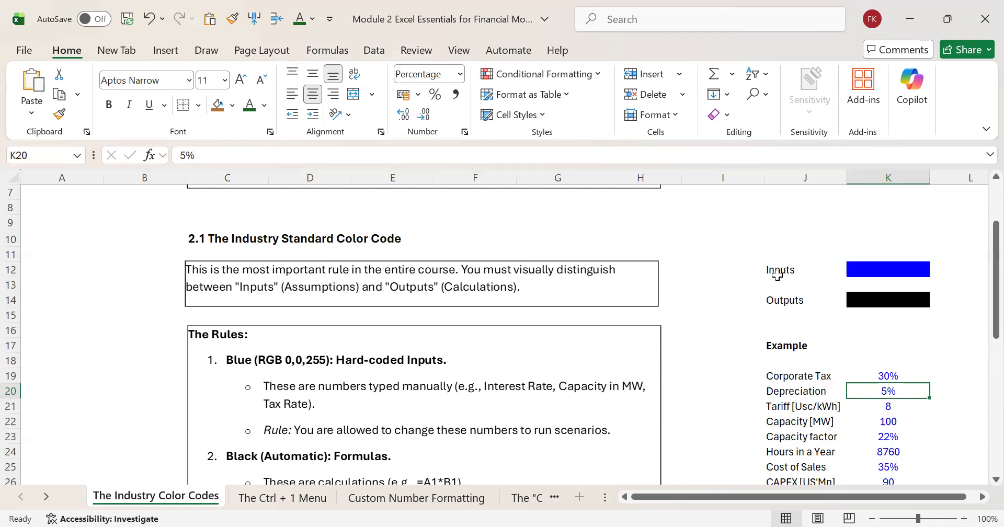
pyautogui.press('Up')
pyautogui.press('Up')
pyautogui.press('Up')
pyautogui.press('Up')
pyautogui.press('Up')
pyautogui.press('Up')
pyautogui.press('Up')
pyautogui.press('Up')
pyautogui.press('Up')
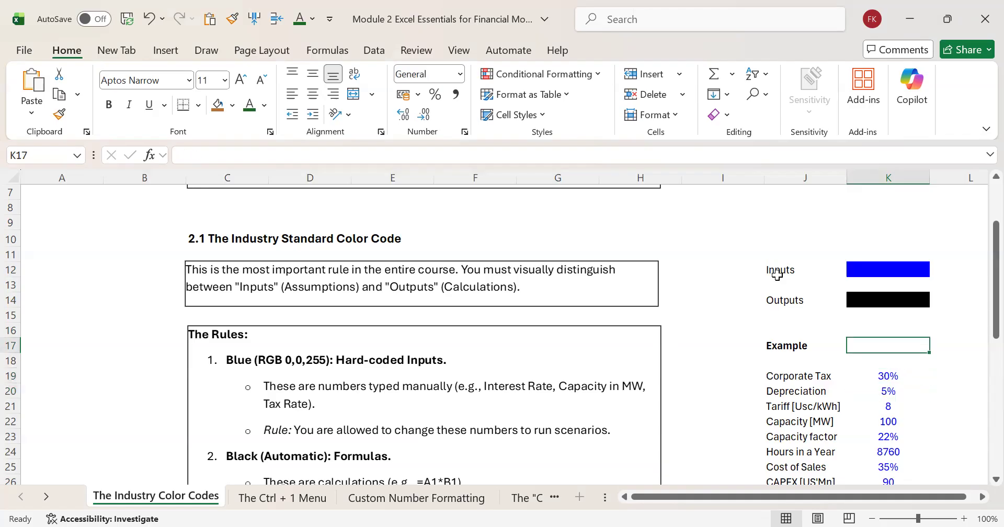
pyautogui.press('Up')
pyautogui.press('Up')
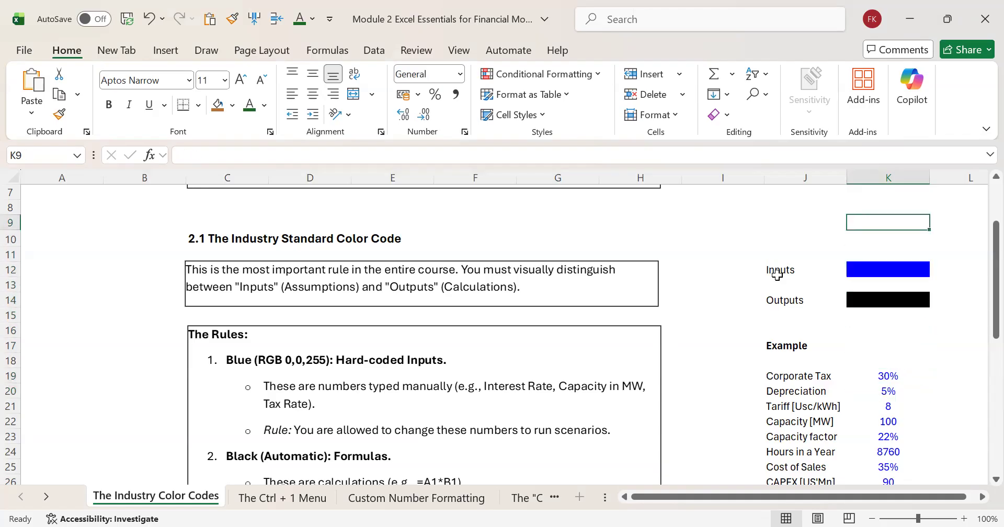
# Step: Set the font colour of cell K9 to custom blue, RGB 0, 0, 255
pyautogui.rightClick(885, 222)
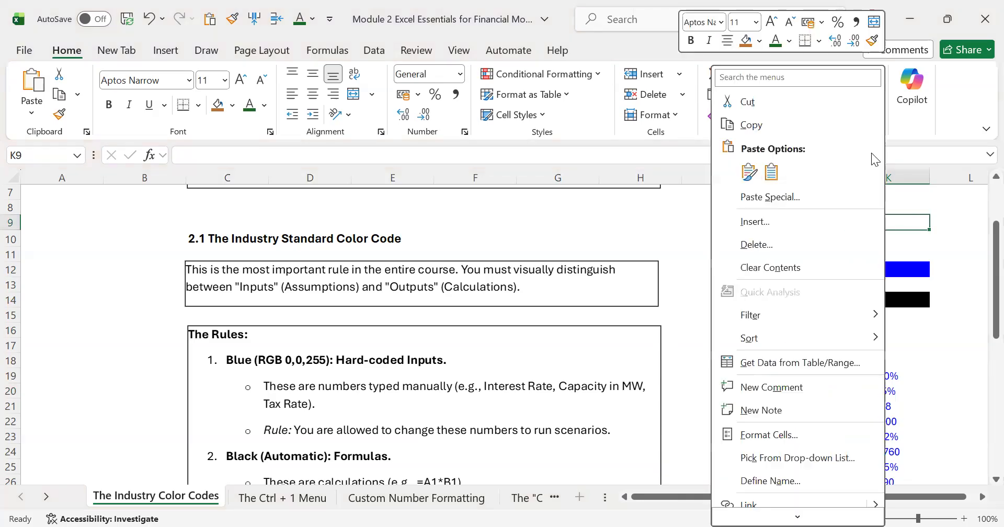
pyautogui.click(790, 42)
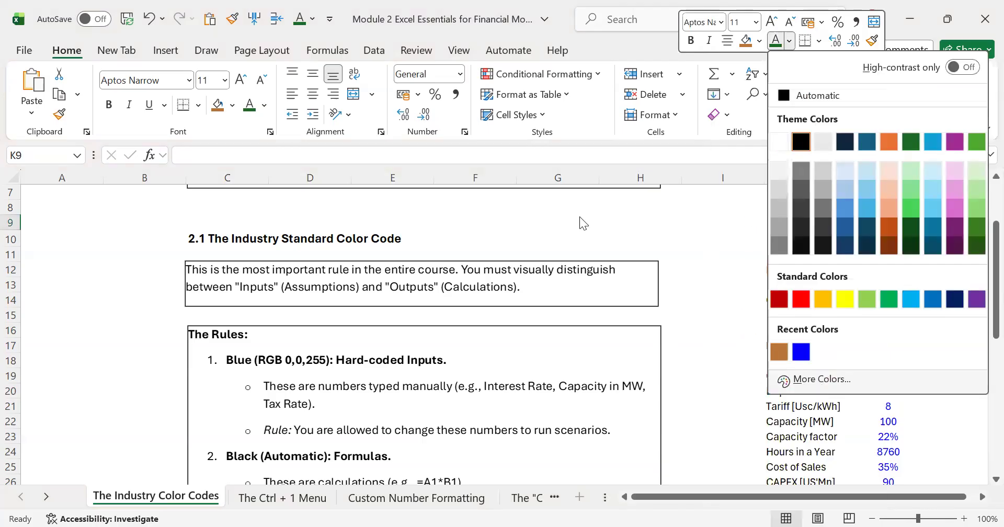
pyautogui.click(805, 379)
pyautogui.click(489, 59)
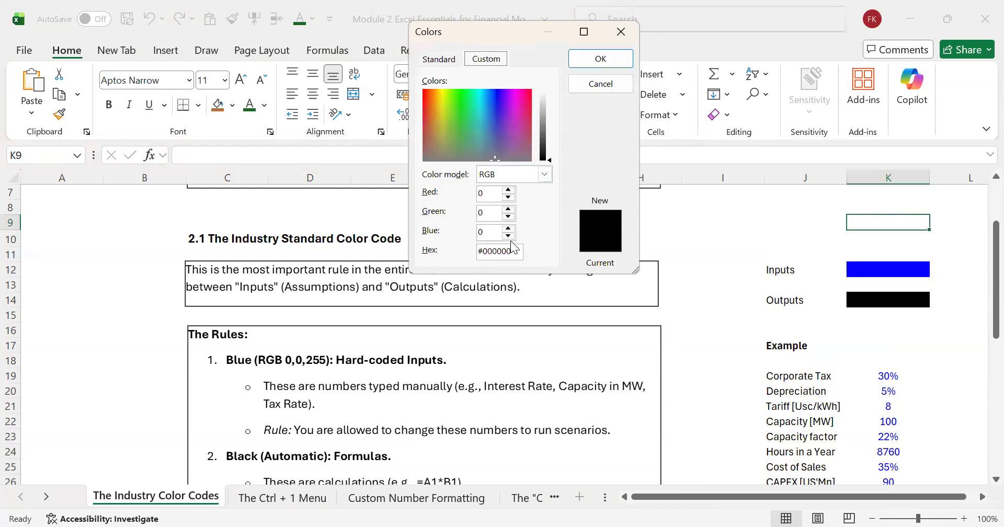
pyautogui.click(487, 230)
pyautogui.press('BackSpace')
pyautogui.write('255')
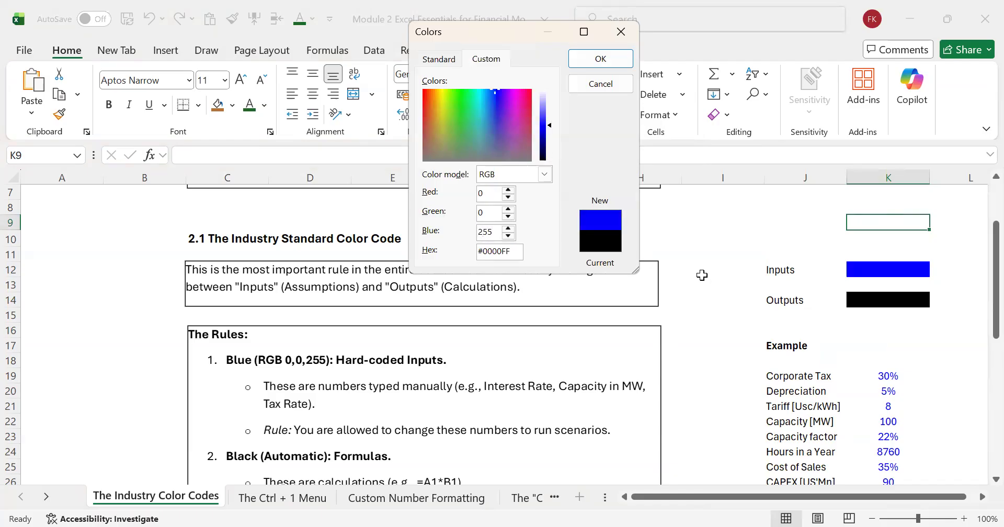
pyautogui.press('Return')
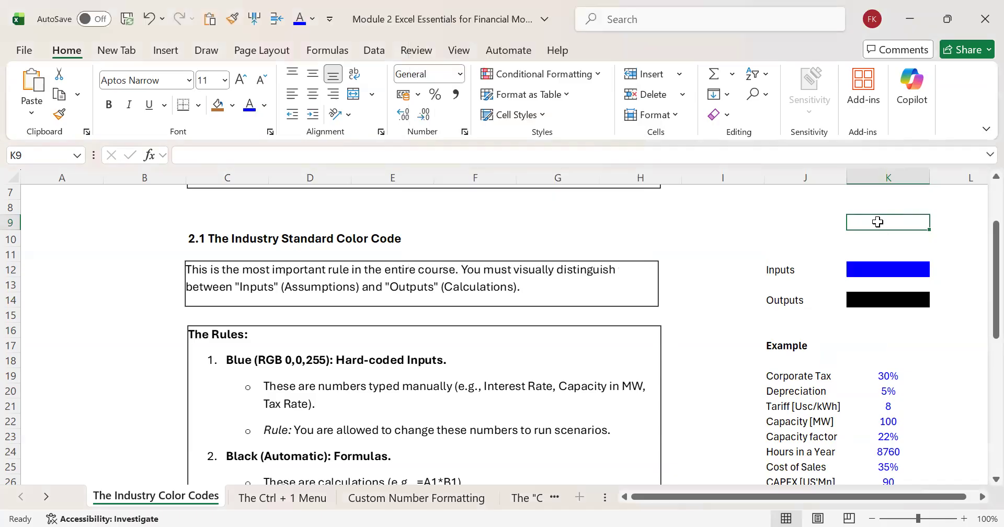
# Step: Enter the label Capacity in J9 and the value 100 in K9
pyautogui.press('Left')
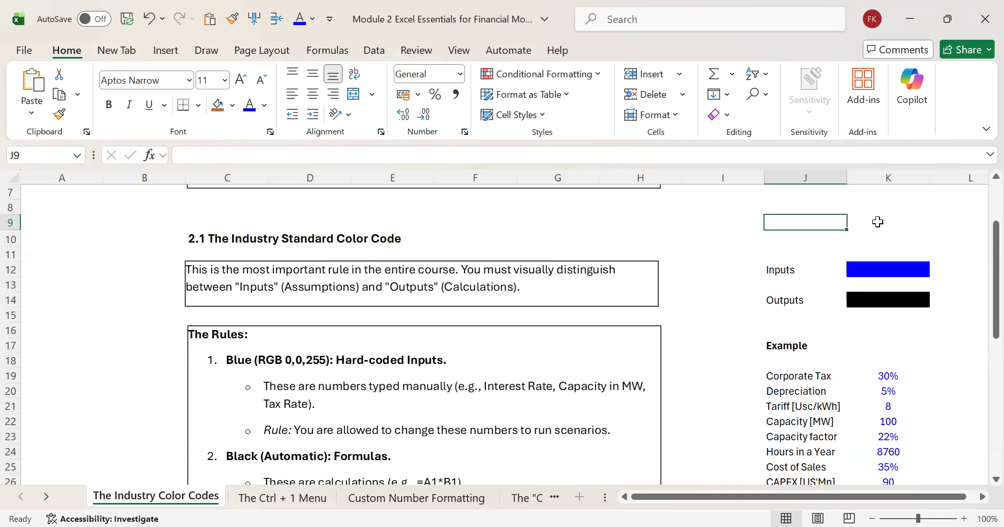
pyautogui.write('Cap')
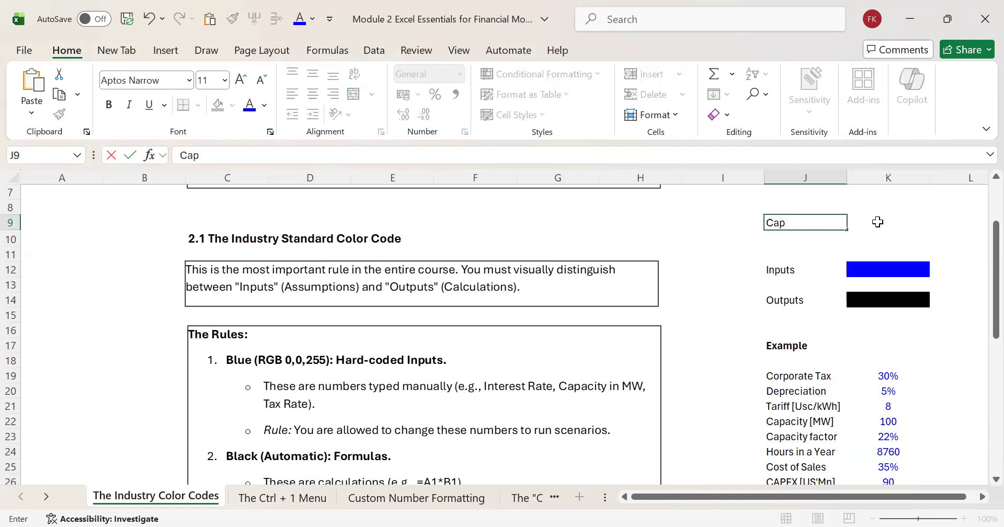
pyautogui.write('acity')
pyautogui.press('Tab')
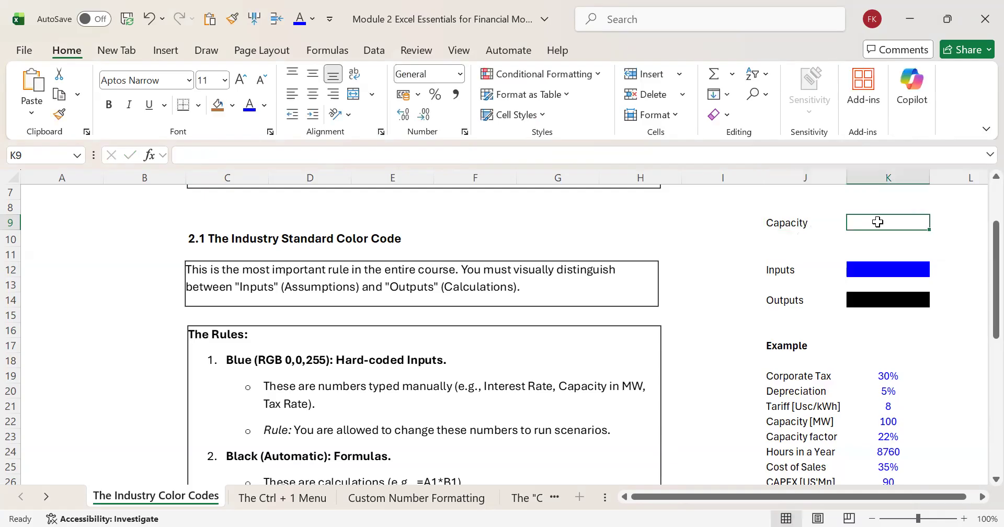
pyautogui.write('100')
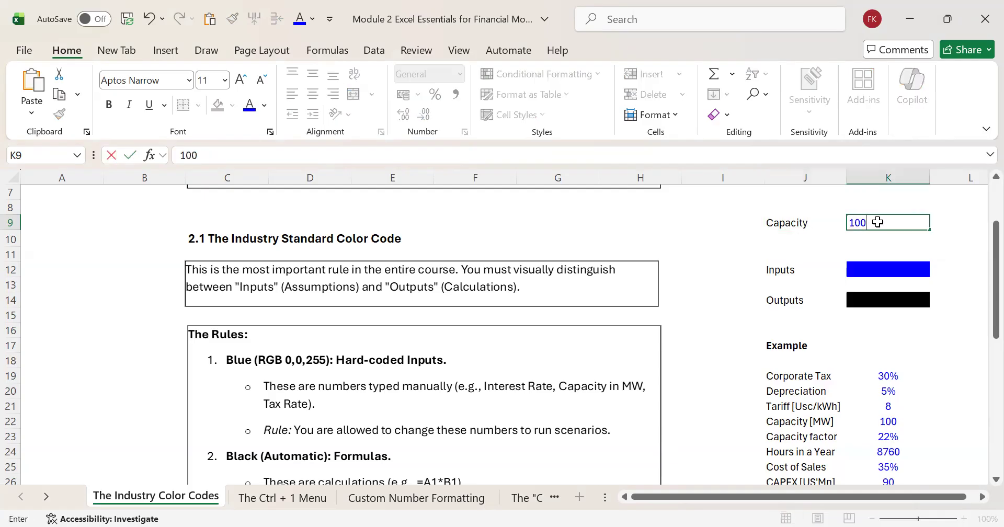
pyautogui.press('Return')
# Step: Add the unit to the label in J9 so that it reads Capacity MW
pyautogui.click(797, 224)
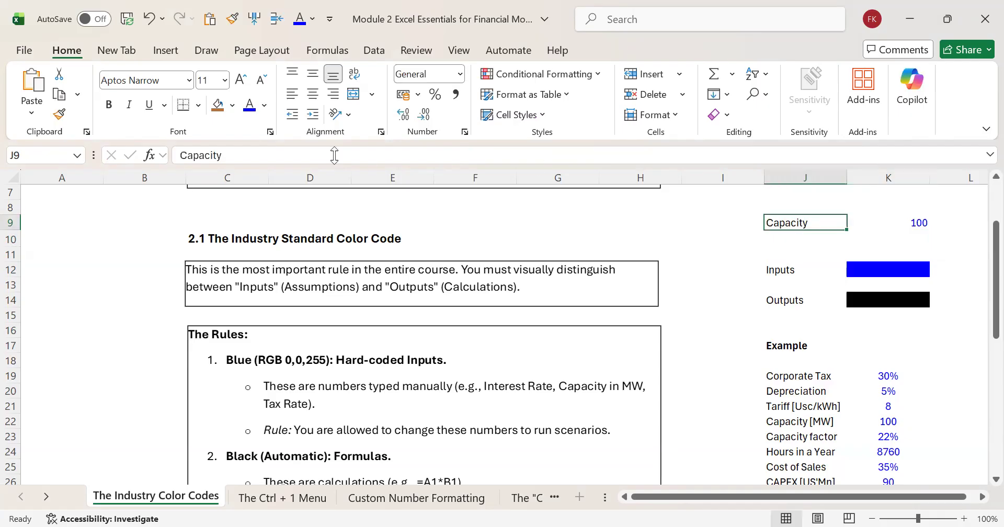
pyautogui.click(292, 148)
pyautogui.write('MW')
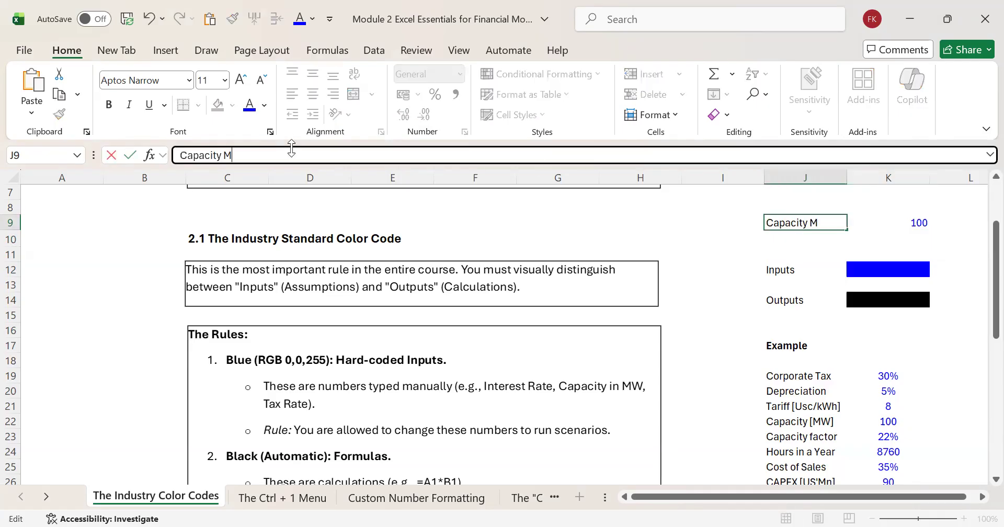
pyautogui.press('Return')
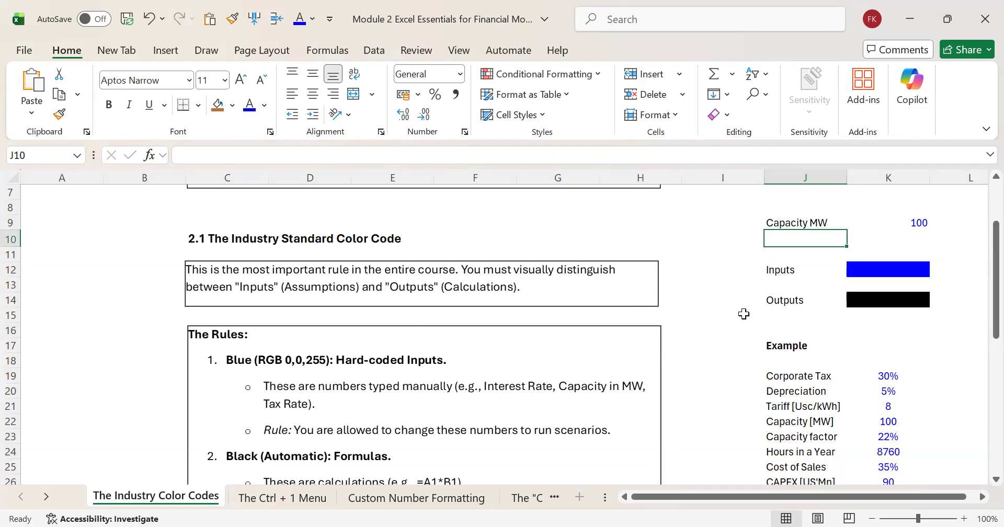
# Step: Go through the example assumptions and the first income statement lines in column J, including Revenue and Cost of Sales
pyautogui.press('Down')
pyautogui.press('Down')
pyautogui.press('Down')
pyautogui.press('Down')
pyautogui.press('Down')
pyautogui.press('Down')
pyautogui.press('Down')
pyautogui.press('Down')
pyautogui.press('Down')
pyautogui.press('Down')
pyautogui.press('Down')
pyautogui.press('Down')
pyautogui.press('Down')
pyautogui.press('Down')
pyautogui.press('Down')
pyautogui.press('Down')
pyautogui.press('Down')
pyautogui.press('Down')
pyautogui.press('Down')
pyautogui.press('Down')
pyautogui.press('Down')
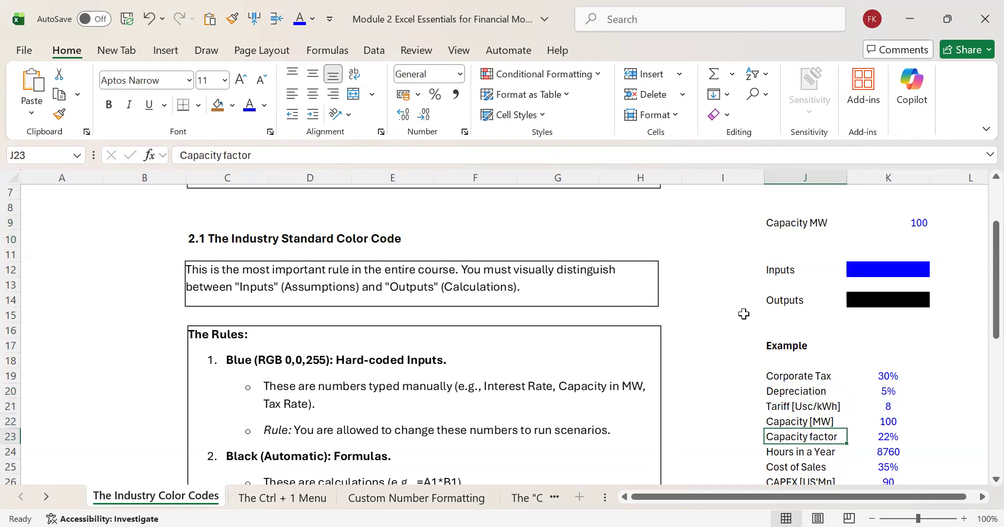
pyautogui.press('Down')
pyautogui.press('Down')
pyautogui.press('Down')
pyautogui.press('Down')
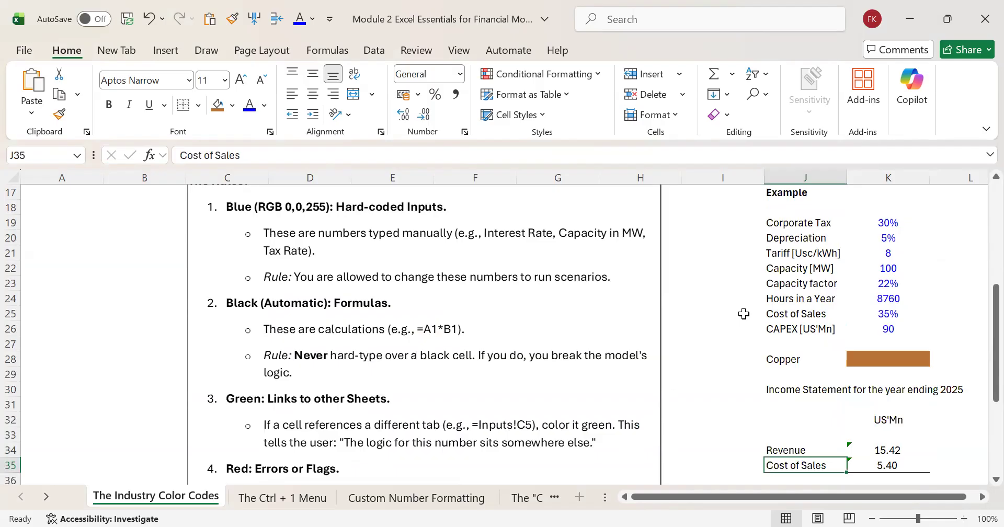
pyautogui.press('Down')
pyautogui.press('Down')
pyautogui.press('Up')
pyautogui.press('Up')
pyautogui.press('Up')
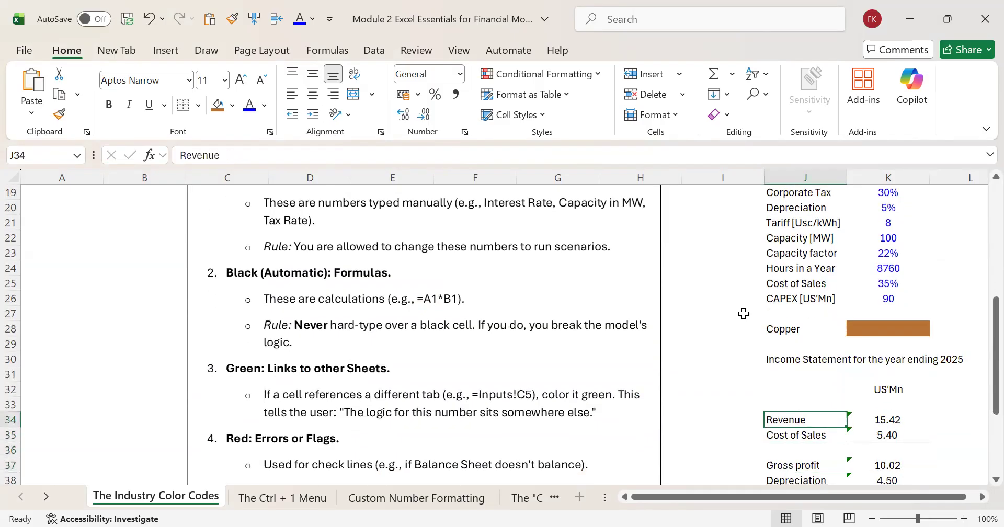
pyautogui.press('Up')
pyautogui.press('Up')
pyautogui.press('Down')
pyautogui.press('Down')
# Step: Check the custom RGB font colour of the Revenue figure in K34 and leave it as is
pyautogui.click(888, 418)
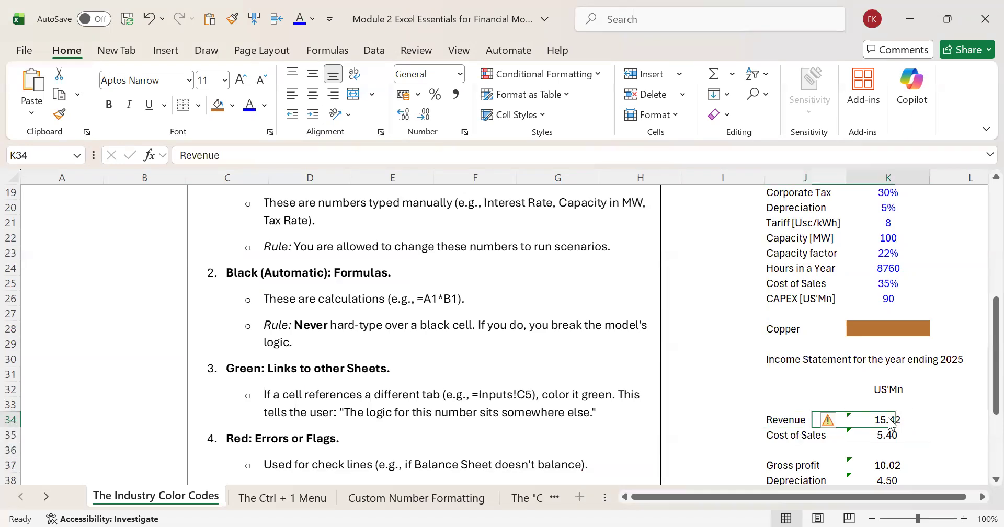
pyautogui.rightClick(892, 423)
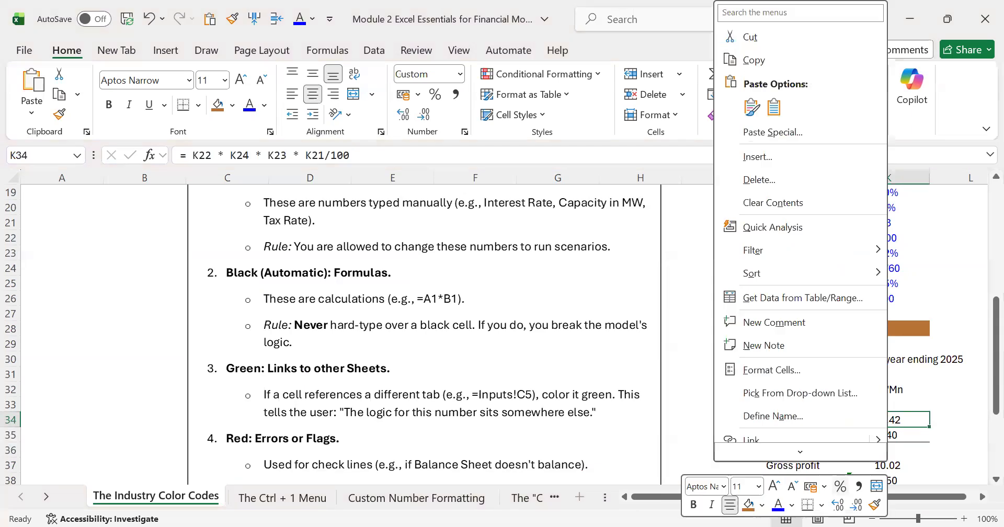
pyautogui.click(783, 504)
pyautogui.click(792, 504)
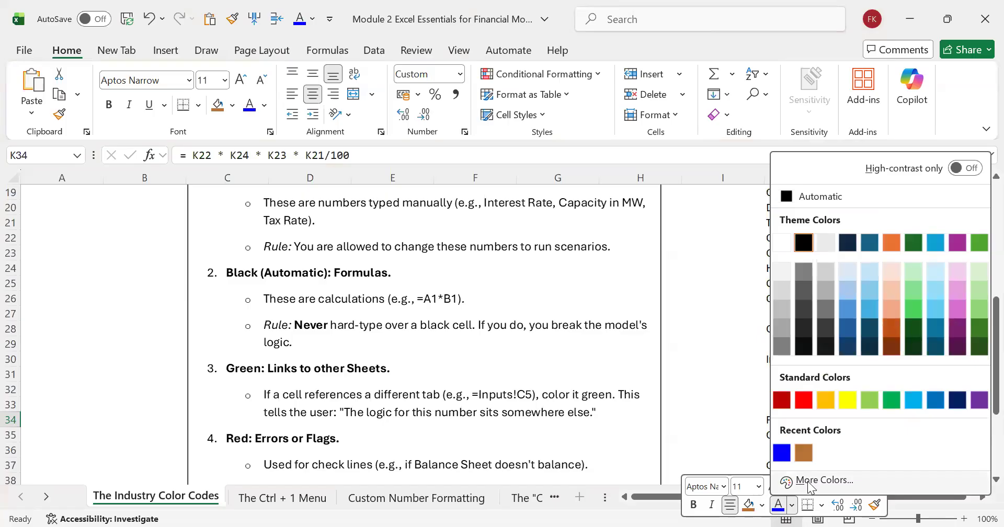
pyautogui.click(811, 483)
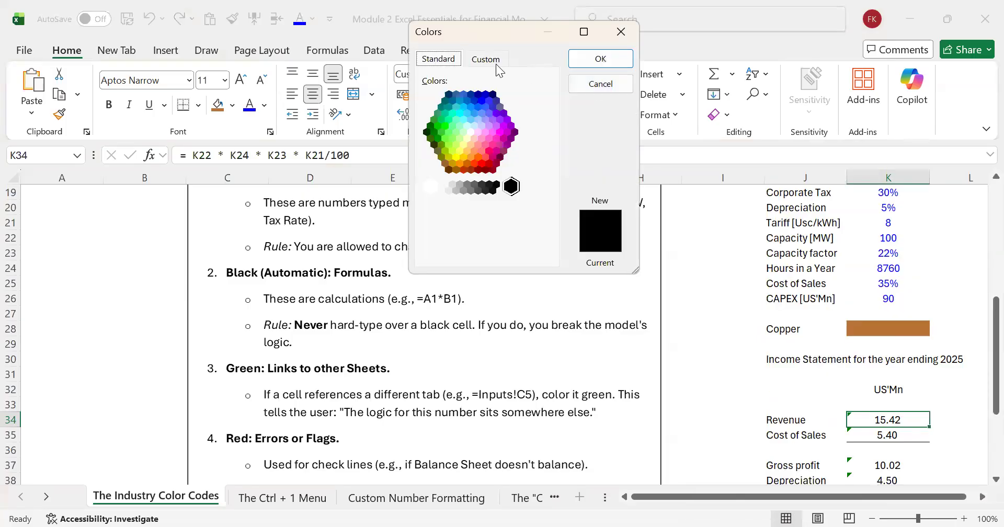
pyautogui.click(489, 60)
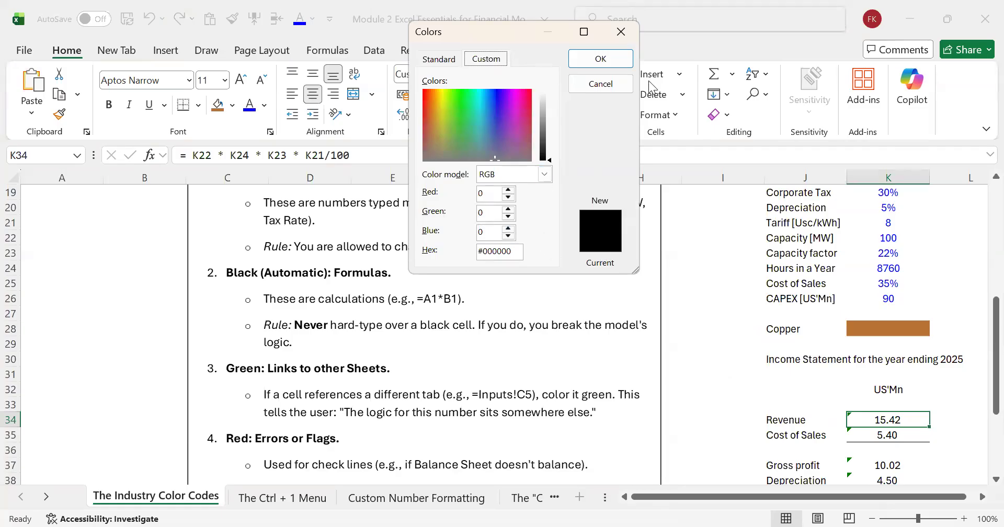
pyautogui.click(632, 29)
# Step: Go through the income statement section down to Equity IRR and inspect the formula in K42
pyautogui.press('Up')
pyautogui.press('Up')
pyautogui.press('Up')
pyautogui.press('Up')
pyautogui.press('Up')
pyautogui.press('Left')
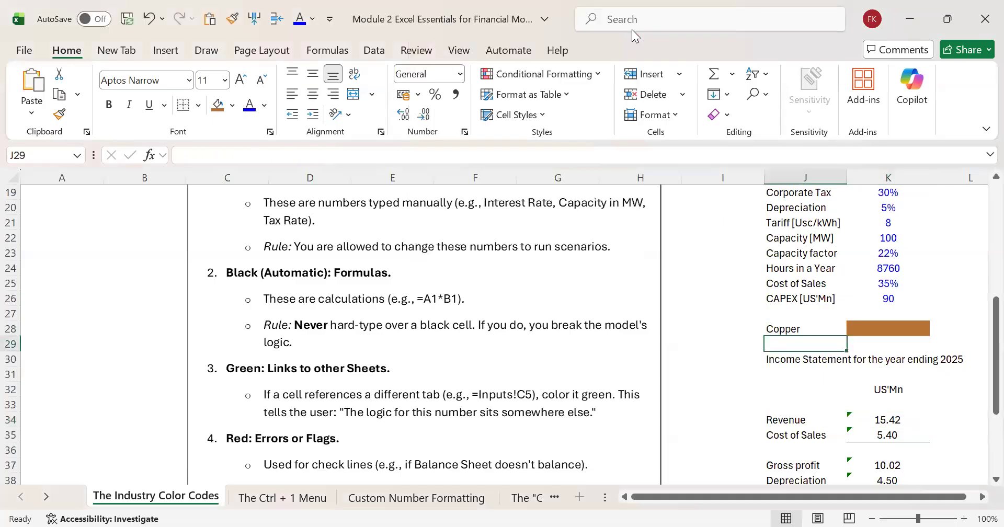
pyautogui.press('Down')
pyautogui.press('Down')
pyautogui.press('Down')
pyautogui.press('Down')
pyautogui.press('Down')
pyautogui.press('Down')
pyautogui.press('Down')
pyautogui.press('Down')
pyautogui.press('Down')
pyautogui.press('Down')
pyautogui.press('Down')
pyautogui.press('Down')
pyautogui.press('Down')
pyautogui.press('Down')
pyautogui.press('Down')
pyautogui.press('Down')
pyautogui.press('Down')
pyautogui.press('Down')
pyautogui.press('Down')
pyautogui.press('Down')
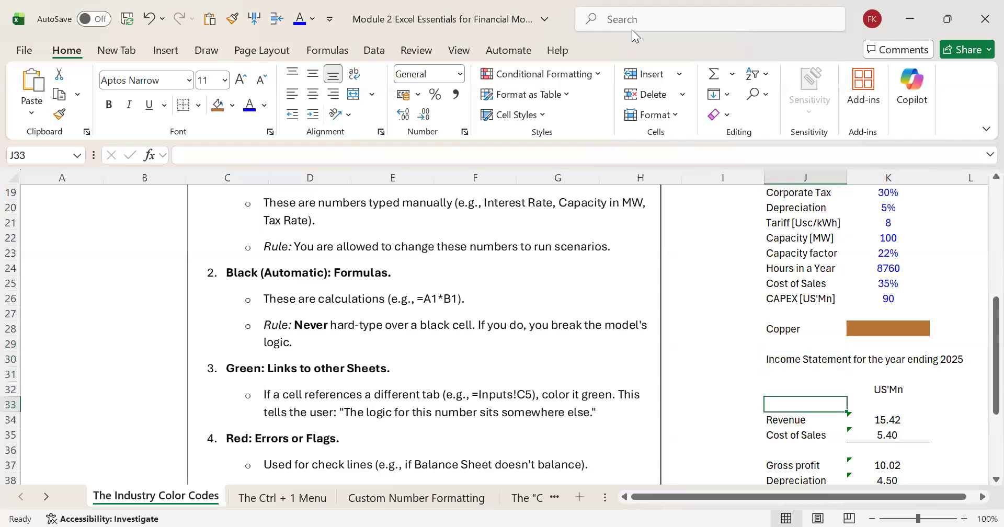
pyautogui.press('Up')
pyautogui.press('Up')
pyautogui.press('Up')
pyautogui.press('Up')
pyautogui.press('Up')
pyautogui.press('Up')
pyautogui.press('Up')
pyautogui.press('Up')
pyautogui.press('Up')
pyautogui.press('Up')
pyautogui.press('Up')
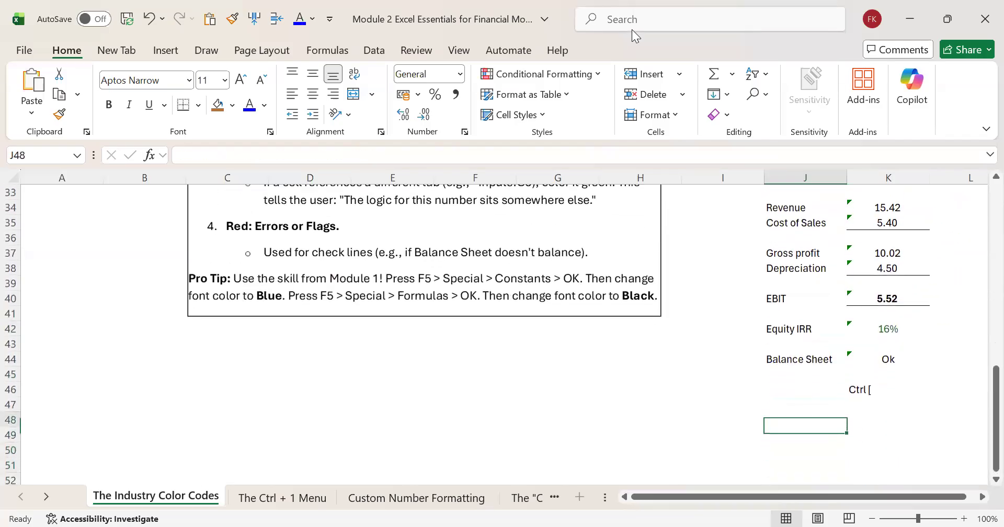
pyautogui.press('Down')
pyautogui.press('Down')
pyautogui.press('Down')
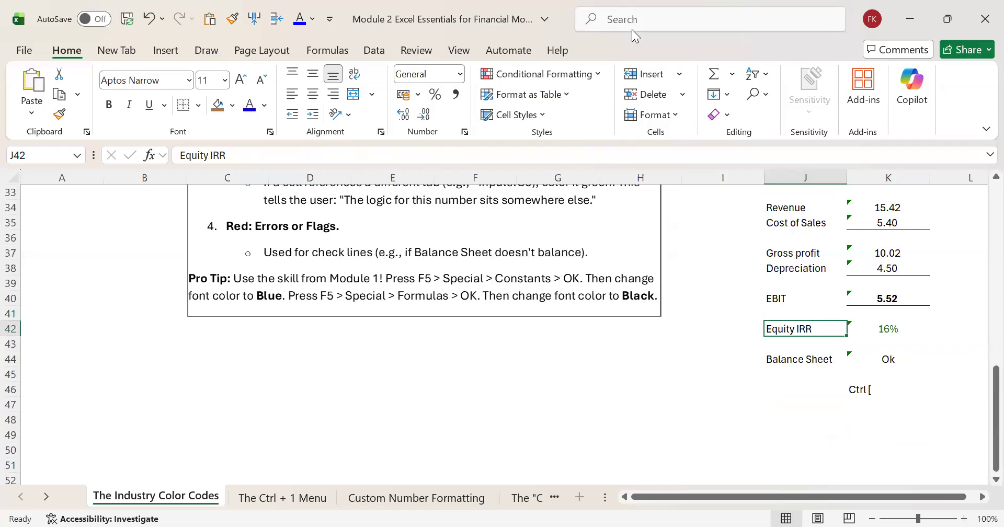
pyautogui.press('Right')
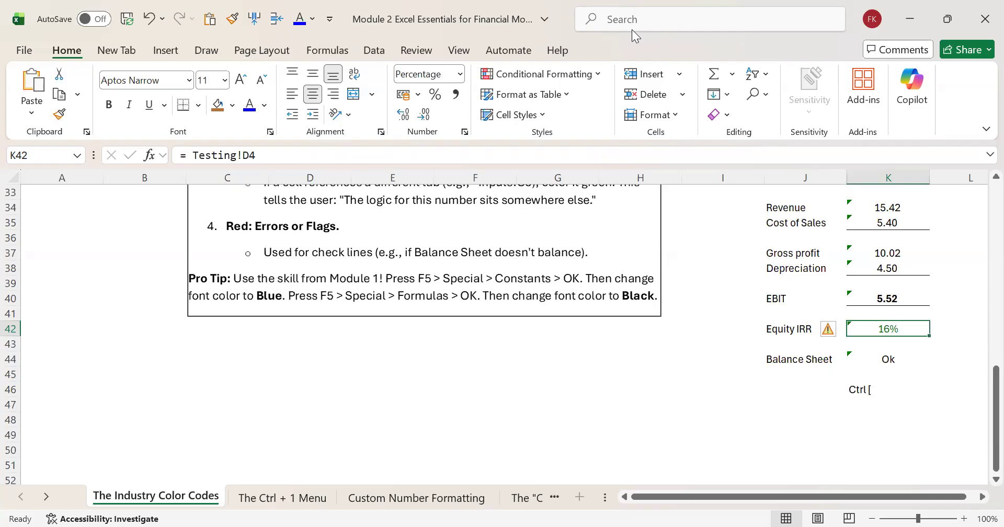
pyautogui.press('Up')
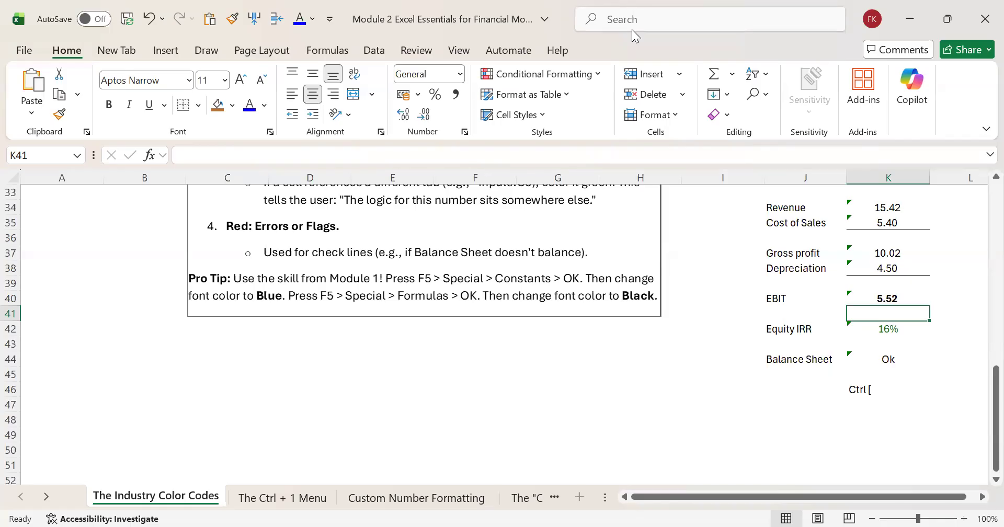
# Step: Examine the Red: Errors or Flags rule and the Pro Tip at the end of the rules text
pyautogui.press('Left')
pyautogui.press('Left')
pyautogui.press('Left')
pyautogui.press('Left')
pyautogui.press('Left')
pyautogui.press('Up')
pyautogui.press('Up')
pyautogui.press('Down')
pyautogui.press('Down')
pyautogui.press('Down')
pyautogui.press('Down')
pyautogui.press('Down')
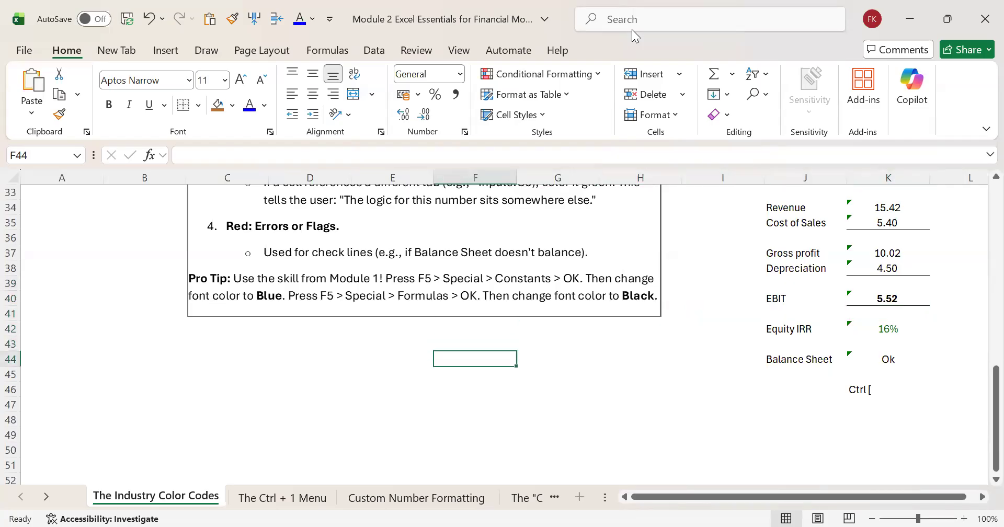
# Step: Set up a new conditional formatting rule on the Balance Sheet check in K44 for cells with specific text containing "Error"
pyautogui.press('Right')
pyautogui.press('Right')
pyautogui.press('Right')
pyautogui.press('Right')
pyautogui.press('Right')
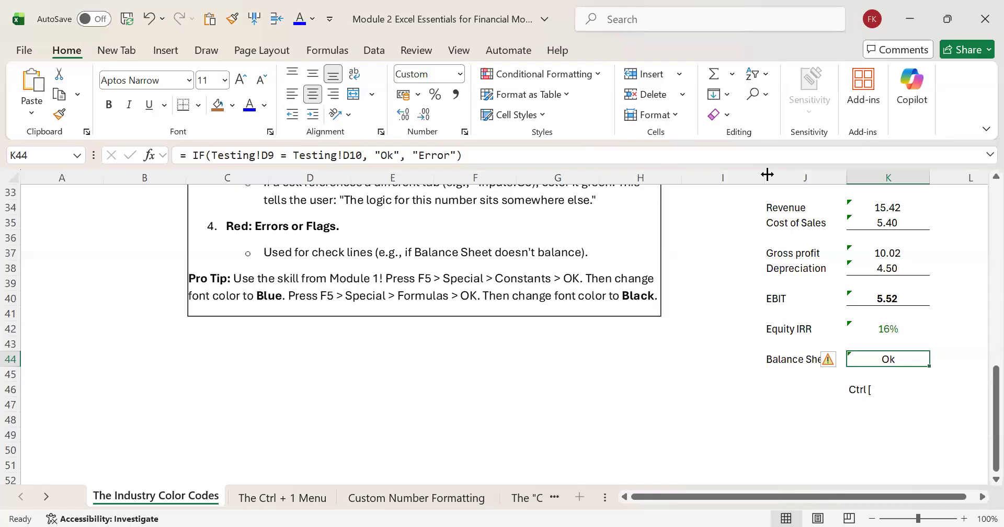
pyautogui.click(565, 73)
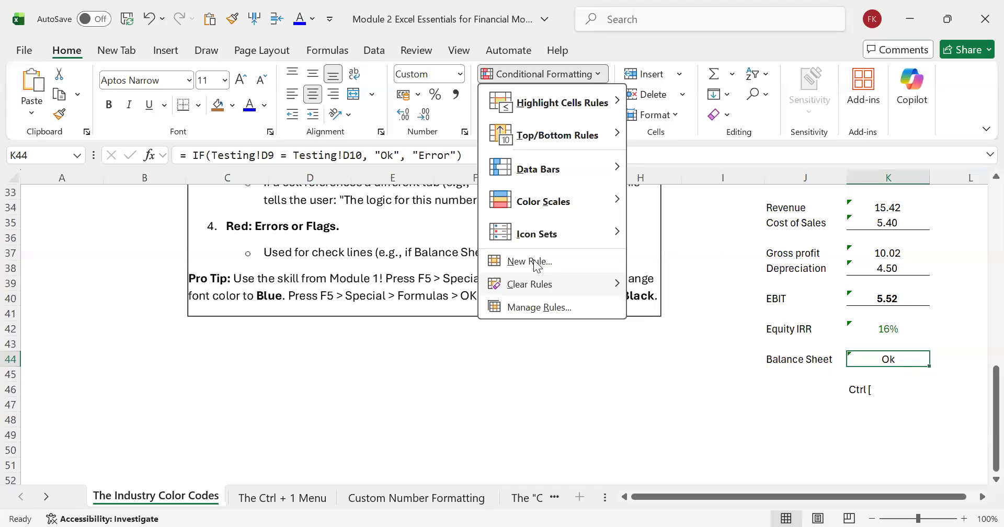
pyautogui.click(535, 262)
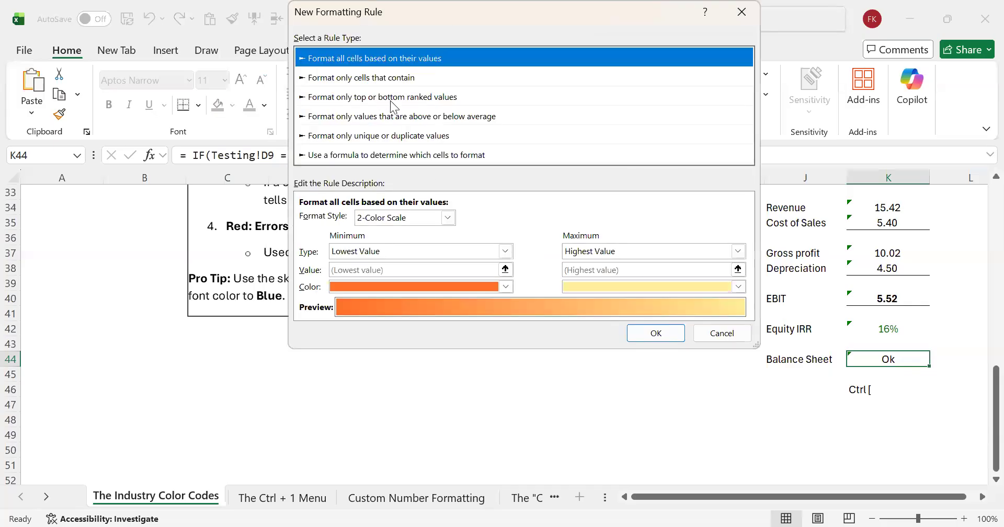
pyautogui.click(372, 78)
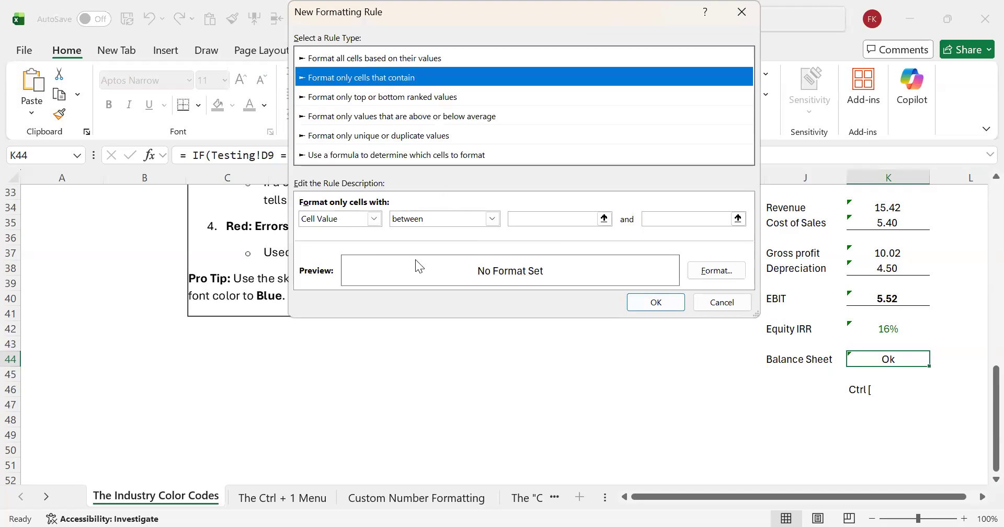
pyautogui.click(374, 218)
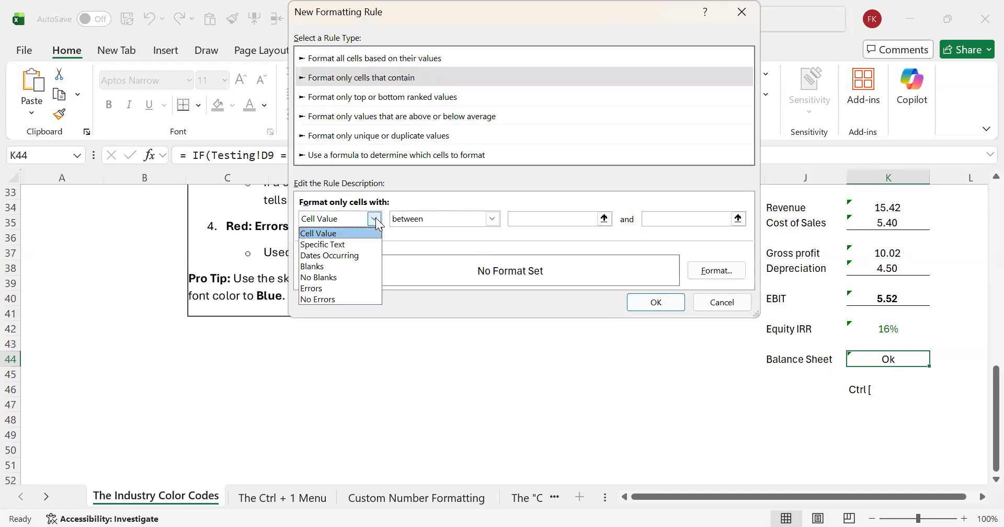
pyautogui.click(335, 248)
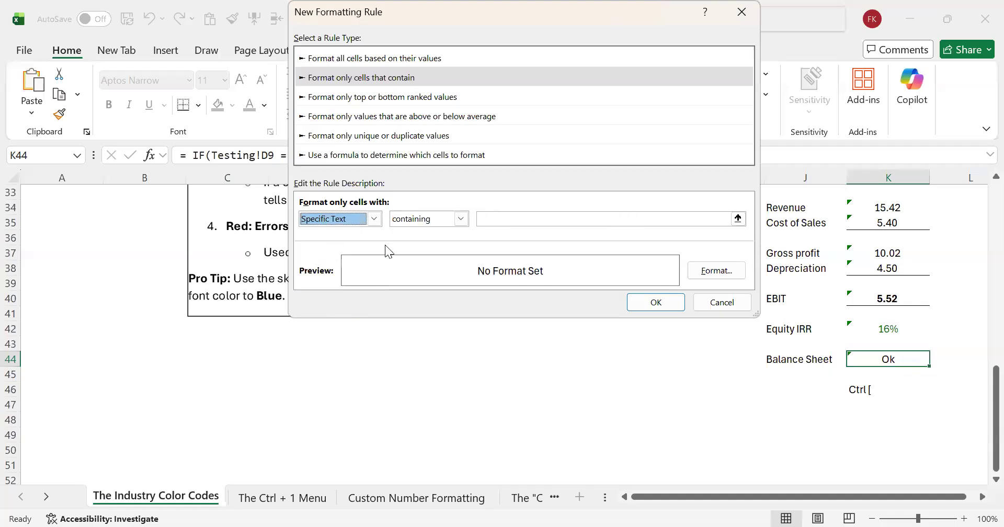
pyautogui.click(525, 218)
pyautogui.write('Error')
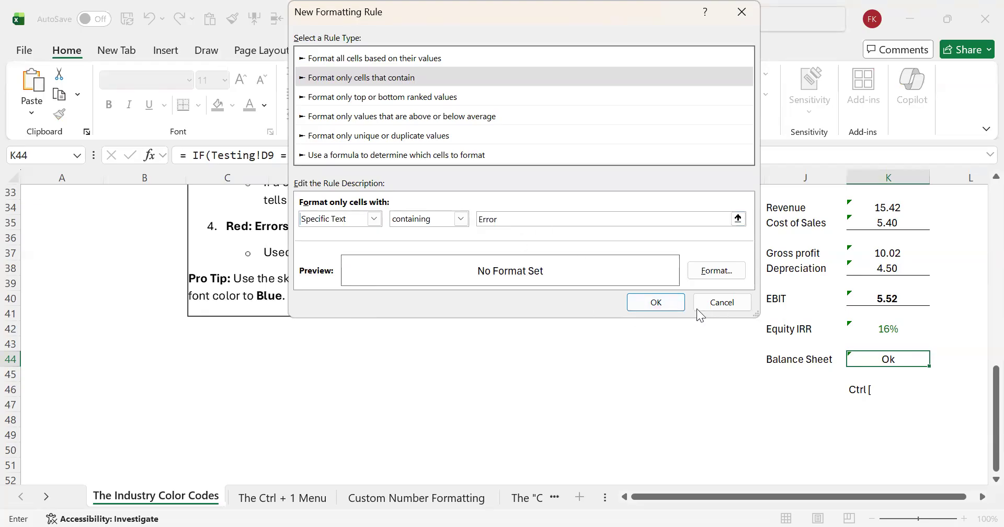
# Step: Look at the font colour choices for the rule's format, leave the format unset and confirm the rule
pyautogui.click(727, 276)
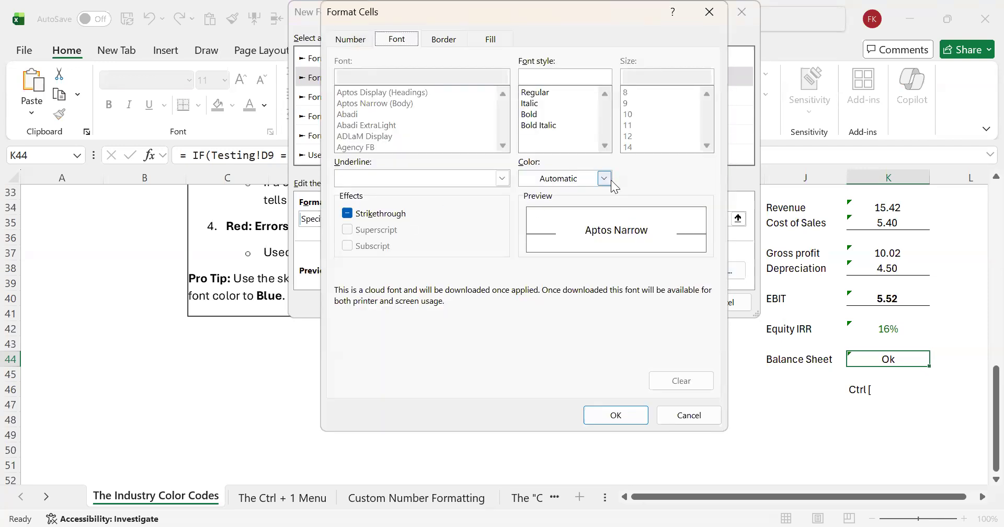
pyautogui.click(603, 181)
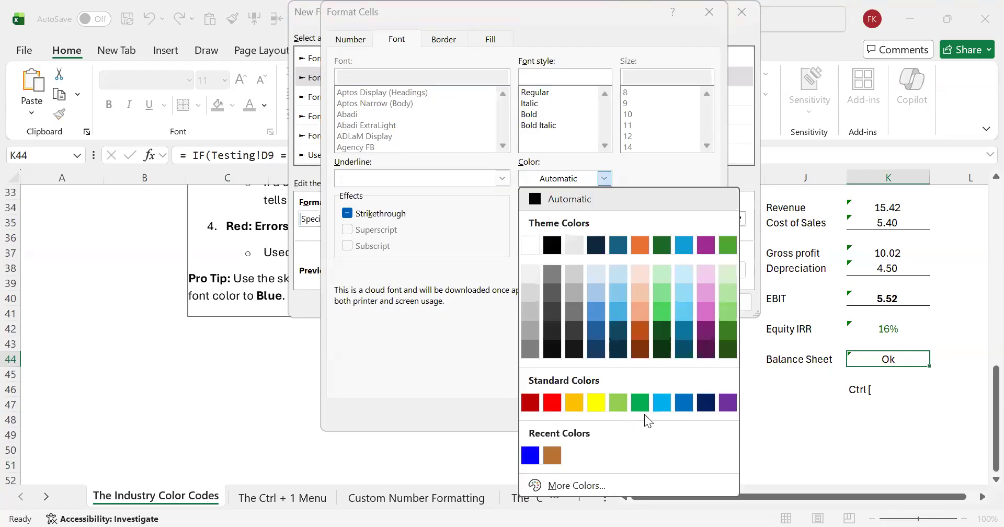
pyautogui.press('Escape')
pyautogui.press('Escape')
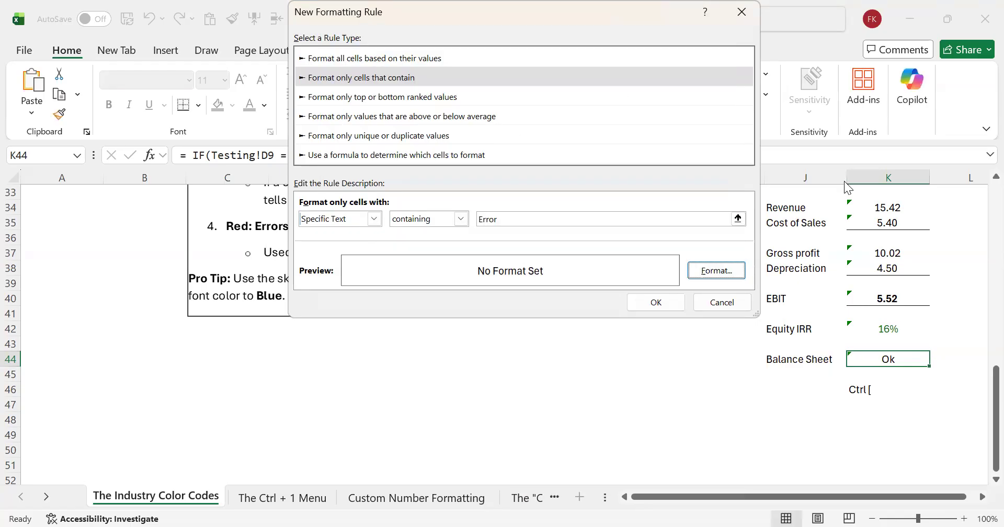
pyautogui.click(656, 302)
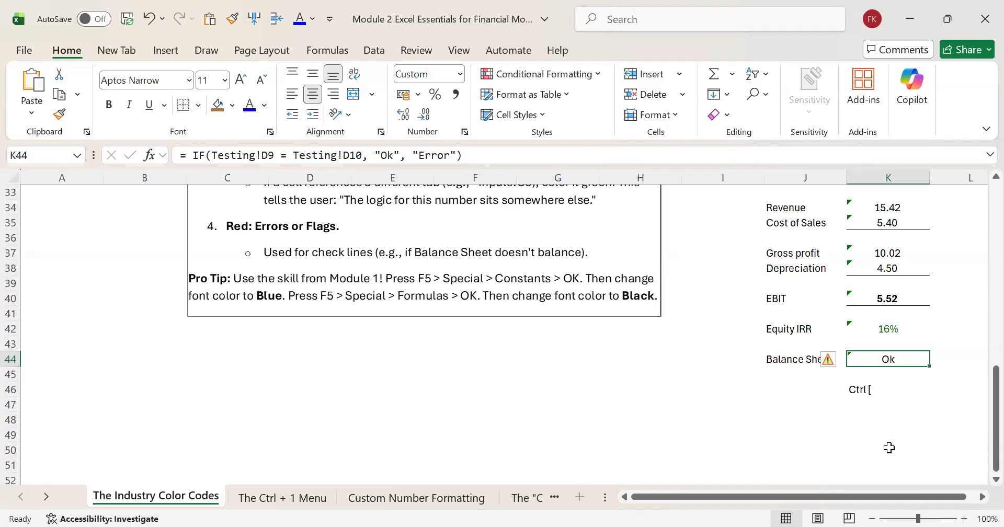
# Step: Return to the start of the colour code sheet and look through the available cell styles without applying one
pyautogui.click(698, 313)
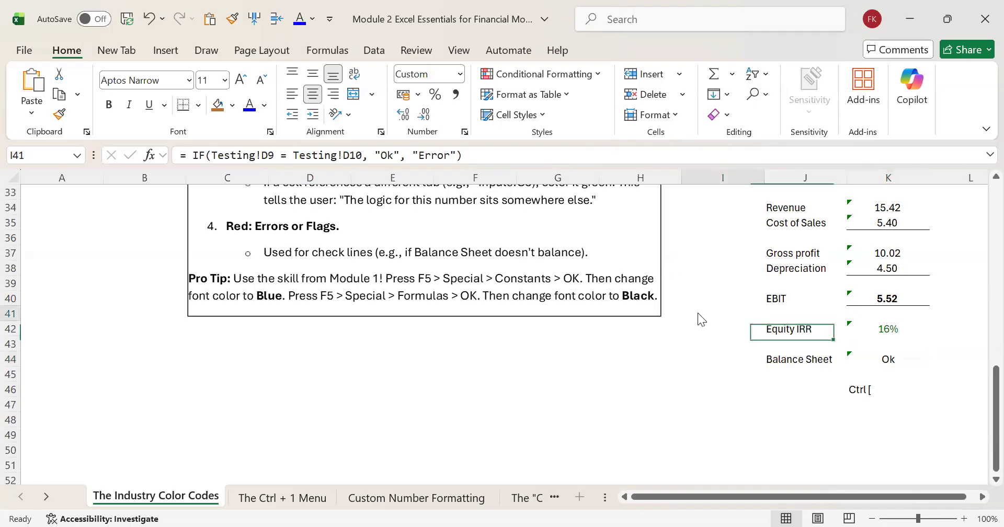
pyautogui.press('Up')
pyautogui.press('Up')
pyautogui.press('Up')
pyautogui.press('Up')
pyautogui.press('Up')
pyautogui.press('Up')
pyautogui.press('Up')
pyautogui.press('Up')
pyautogui.press('Up')
pyautogui.press('Up')
pyautogui.press('Up')
pyautogui.press('Up')
pyautogui.press('Up')
pyautogui.press('Up')
pyautogui.press('Up')
pyautogui.press('Up')
pyautogui.press('Up')
pyautogui.press('Up')
pyautogui.press('Up')
pyautogui.press('Up')
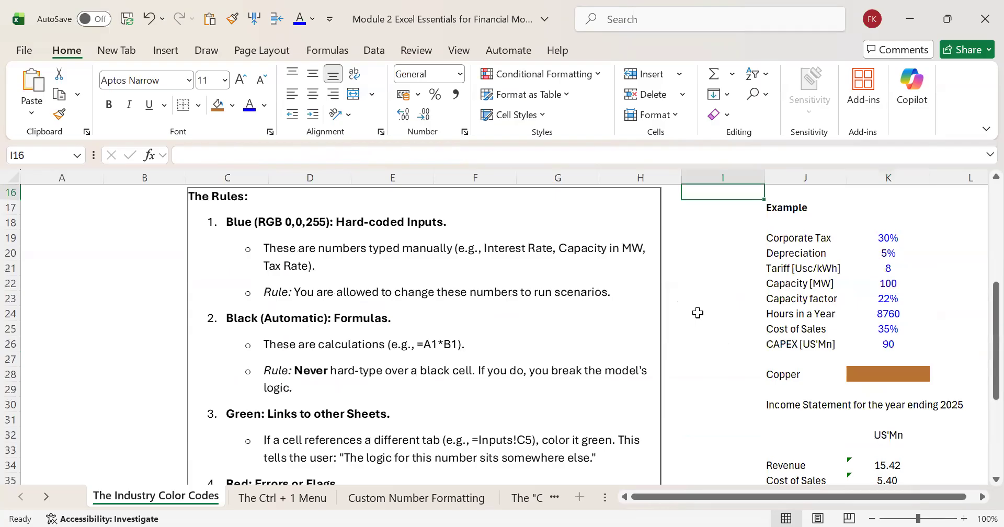
pyautogui.press('Up')
pyautogui.press('Up')
pyautogui.press('Up')
pyautogui.press('Up')
pyautogui.press('Up')
pyautogui.press('Up')
pyautogui.press('Up')
pyautogui.press('Up')
pyautogui.press('Up')
pyautogui.press('Up')
pyautogui.press('Up')
pyautogui.press('Up')
pyautogui.press('Up')
pyautogui.press('Up')
pyautogui.press('Up')
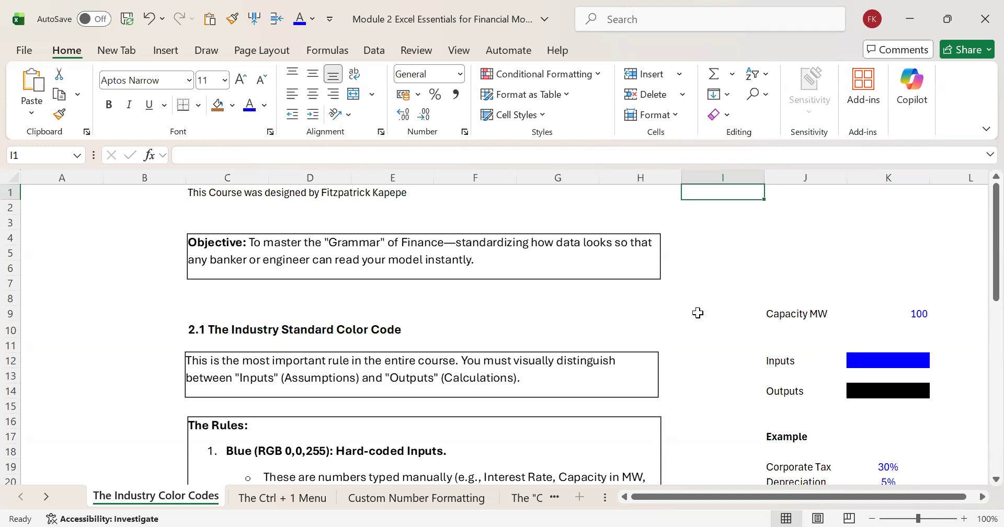
pyautogui.click(328, 52)
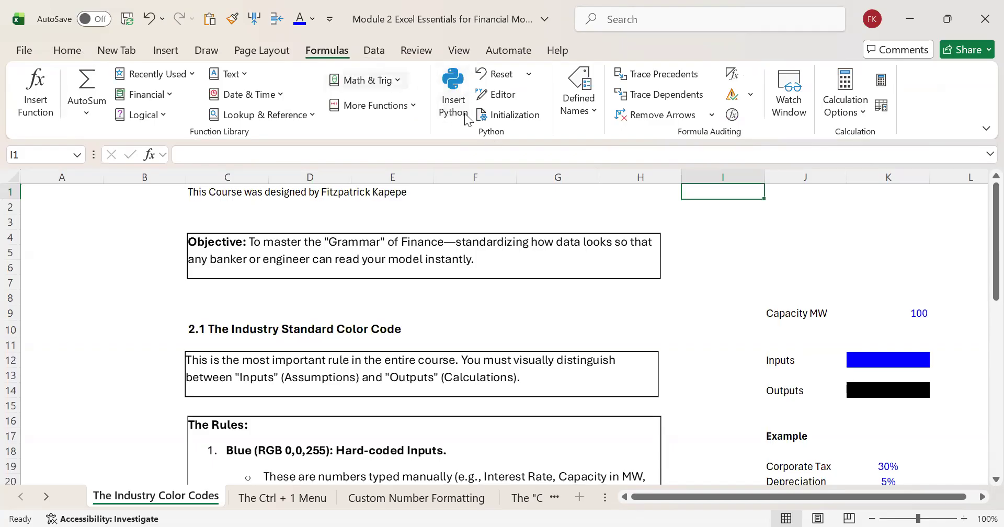
pyautogui.click(73, 56)
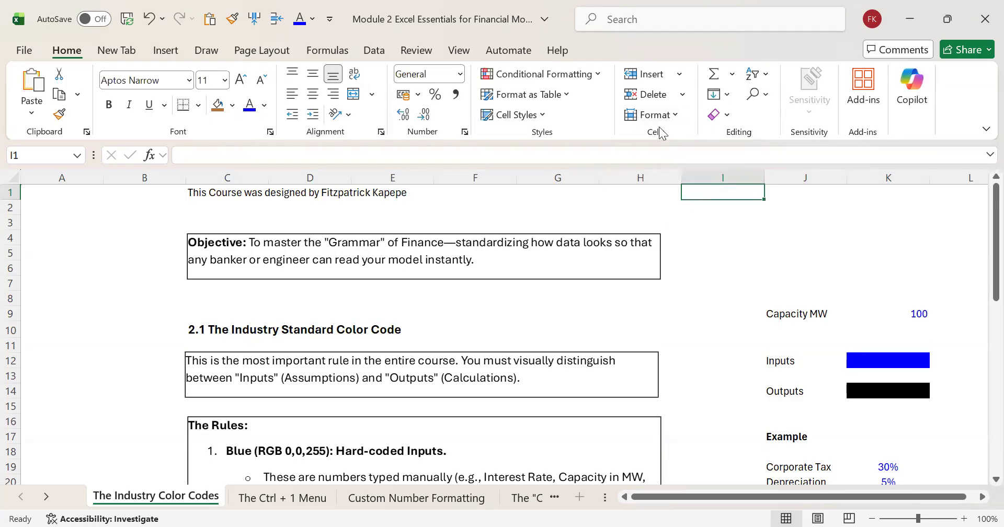
pyautogui.click(550, 120)
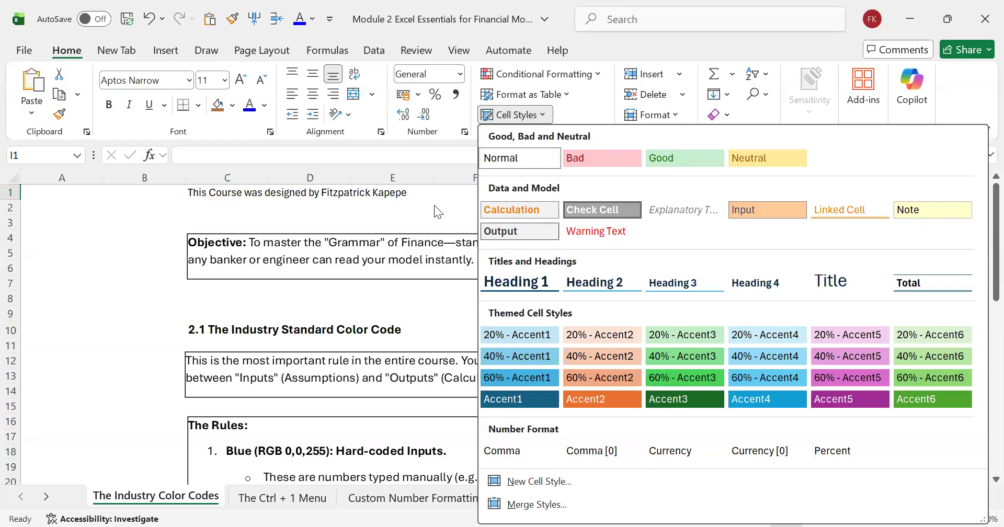
pyautogui.press('Escape')
# Step: Go back over the colour rules and the example assumptions down to the Cost of Sales line
pyautogui.press('Down')
pyautogui.press('Down')
pyautogui.press('Down')
pyautogui.press('Down')
pyautogui.press('Down')
pyautogui.press('Down')
pyautogui.press('Down')
pyautogui.press('Down')
pyautogui.press('Down')
pyautogui.press('Down')
pyautogui.press('Down')
pyautogui.press('Down')
pyautogui.press('Down')
pyautogui.press('Down')
pyautogui.press('Down')
pyautogui.press('Down')
pyautogui.press('Down')
pyautogui.press('Down')
pyautogui.press('Down')
pyautogui.press('Down')
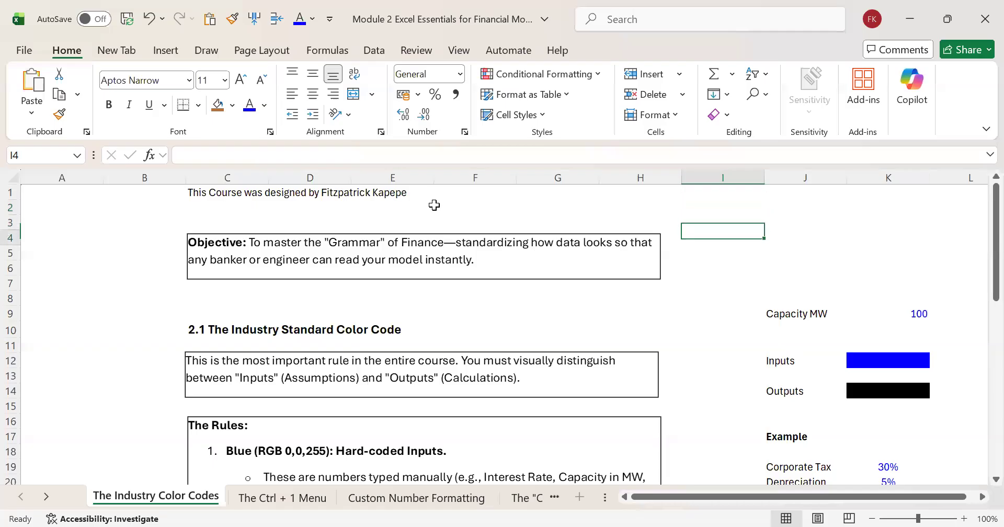
pyautogui.press('Down')
pyautogui.press('Down')
pyautogui.press('Down')
pyautogui.press('Down')
pyautogui.press('Down')
pyautogui.press('Down')
pyautogui.press('Down')
pyautogui.press('Down')
pyautogui.press('Down')
pyautogui.press('Down')
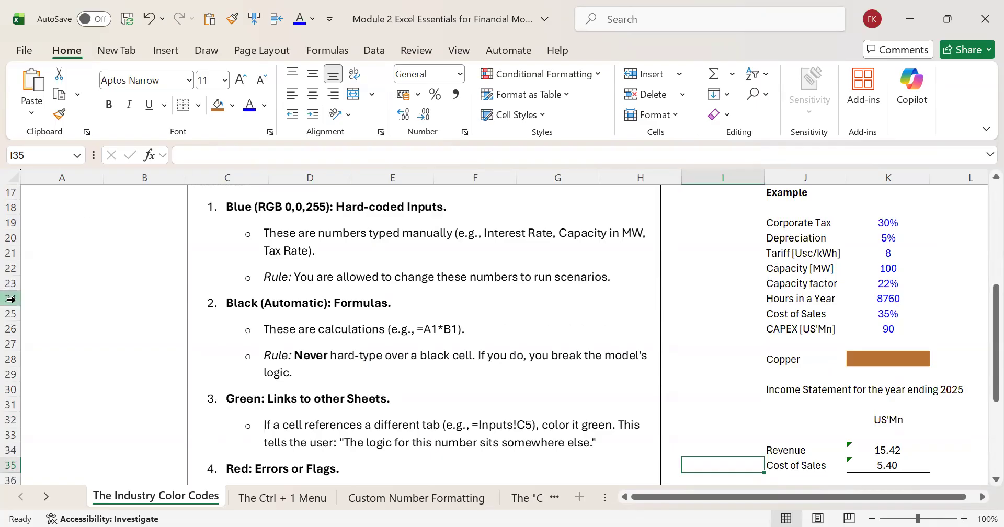
# Step: Switch between the worksheets from The Industry Color Codes to The "Center Across Selection" and back, ending on The Ctrl + 1 Menu
pyautogui.click(260, 501)
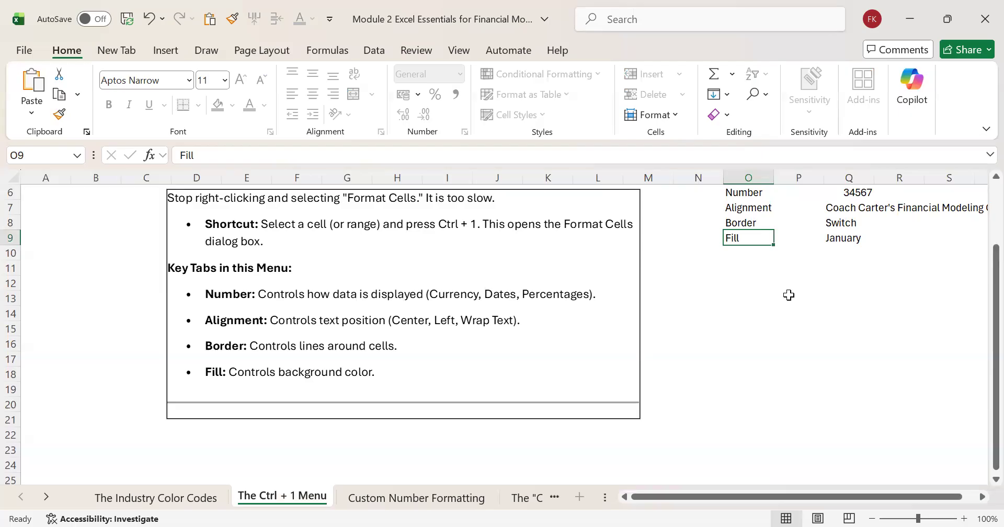
pyautogui.click(123, 498)
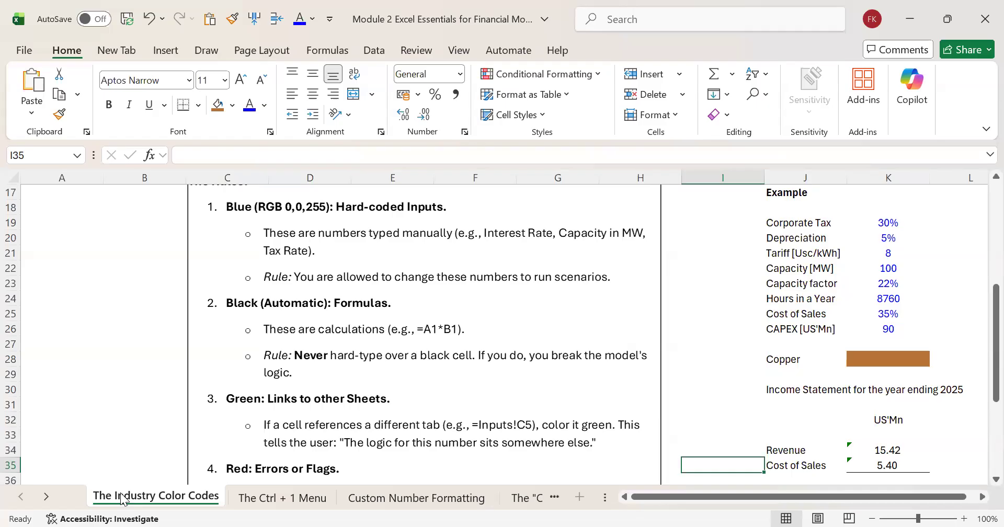
pyautogui.hotkey('ctrl', 'pagedown')
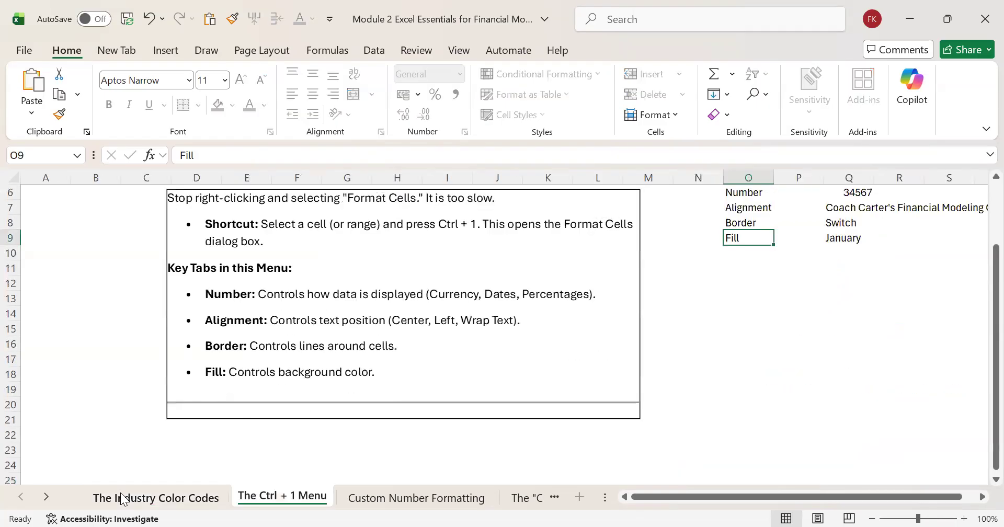
pyautogui.hotkey('ctrl', 'pagedown')
pyautogui.hotkey('ctrl', 'pagedown')
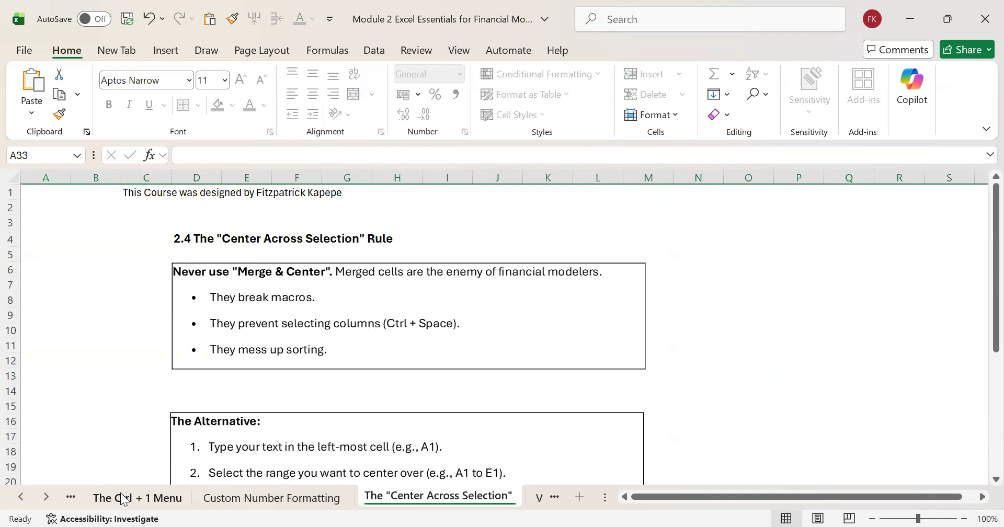
pyautogui.hotkey('ctrl', 'pageup')
pyautogui.hotkey('ctrl', 'pageup')
pyautogui.hotkey('ctrl', 'pageup')
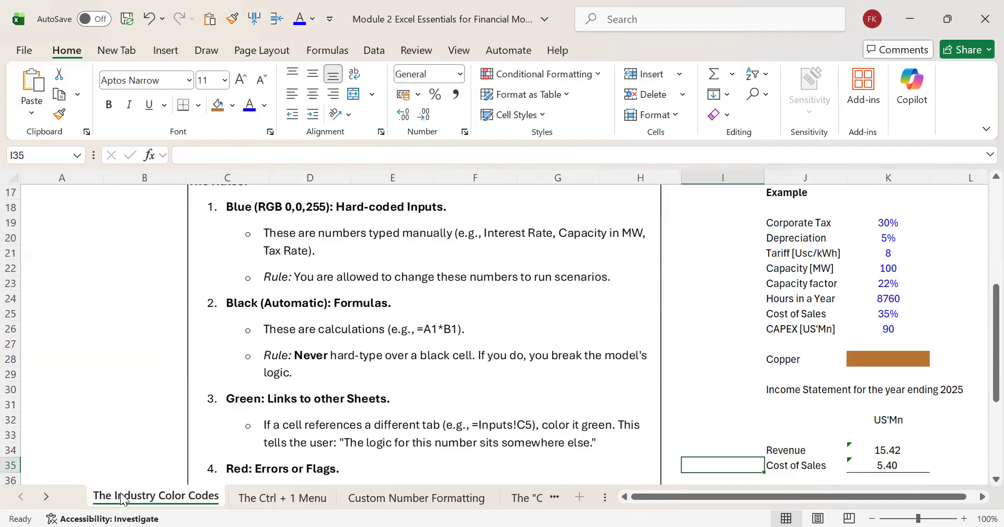
pyautogui.hotkey('ctrl', 'pagedown')
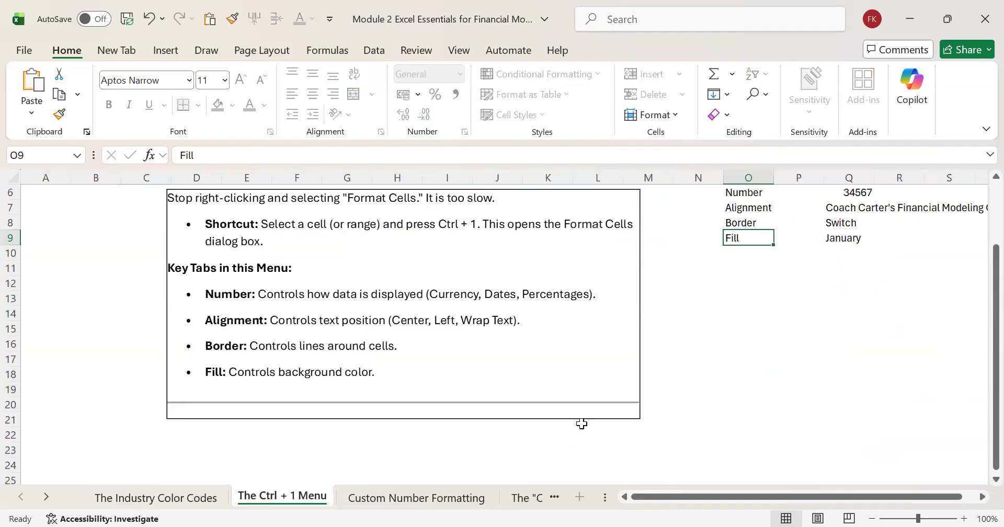
# Step: Examine the Ctrl + 1 Menu notes and the Number, Alignment, Border and Fill examples, including the number in Q6
pyautogui.click(798, 359)
pyautogui.press('Up')
pyautogui.press('Up')
pyautogui.press('Up')
pyautogui.press('Up')
pyautogui.press('Up')
pyautogui.press('Up')
pyautogui.press('Up')
pyautogui.press('Up')
pyautogui.press('Up')
pyautogui.press('Up')
pyautogui.press('Up')
pyautogui.press('Up')
pyautogui.press('Up')
pyautogui.press('Up')
pyautogui.press('Up')
pyautogui.press('Up')
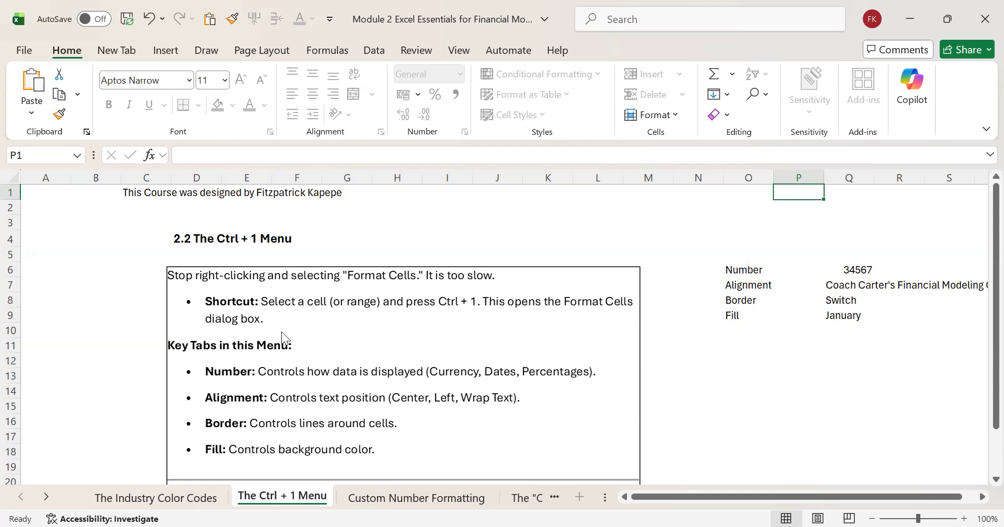
pyautogui.click(619, 226)
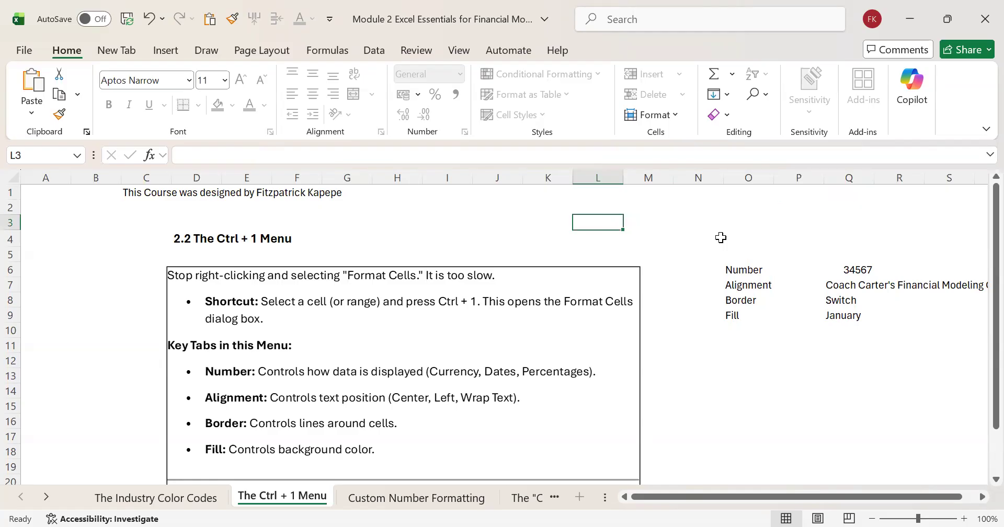
pyautogui.click(689, 261)
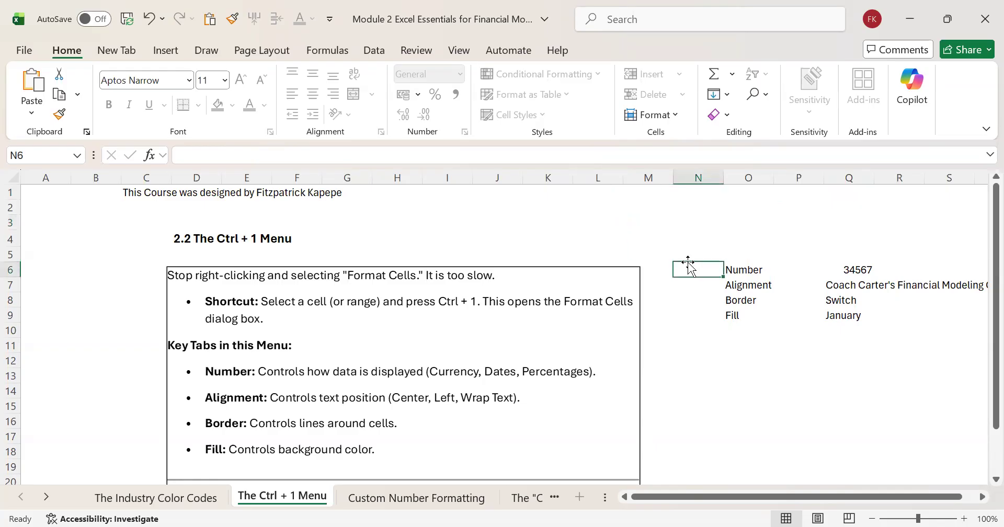
pyautogui.click(750, 252)
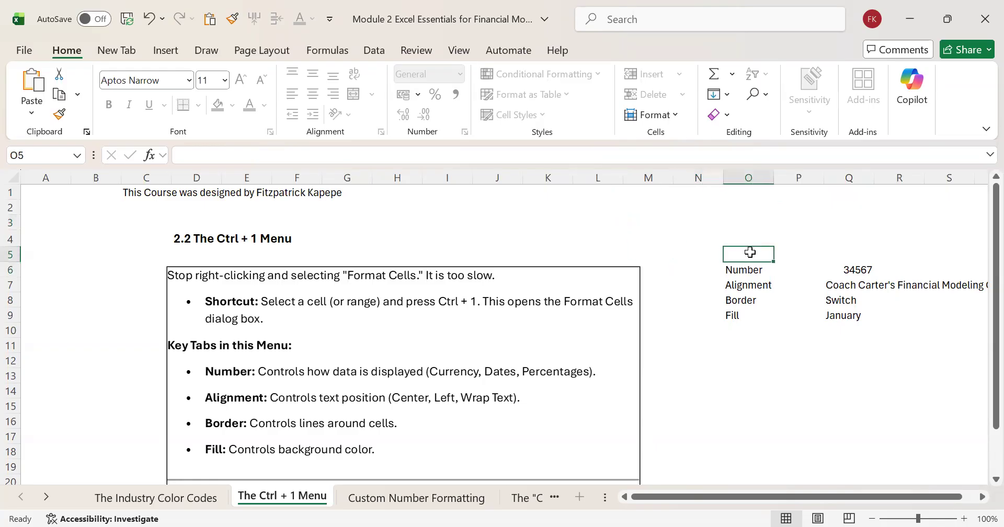
pyautogui.click(858, 269)
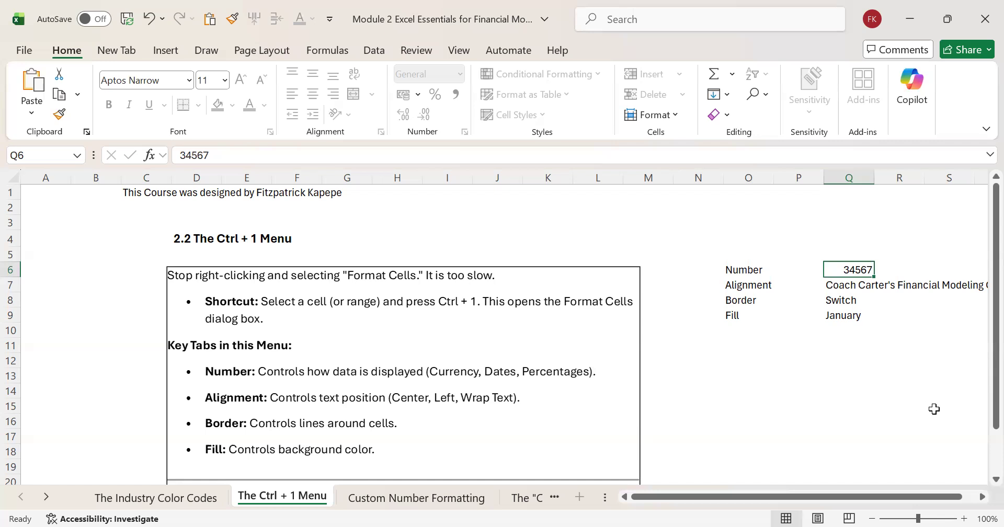
pyautogui.click(801, 376)
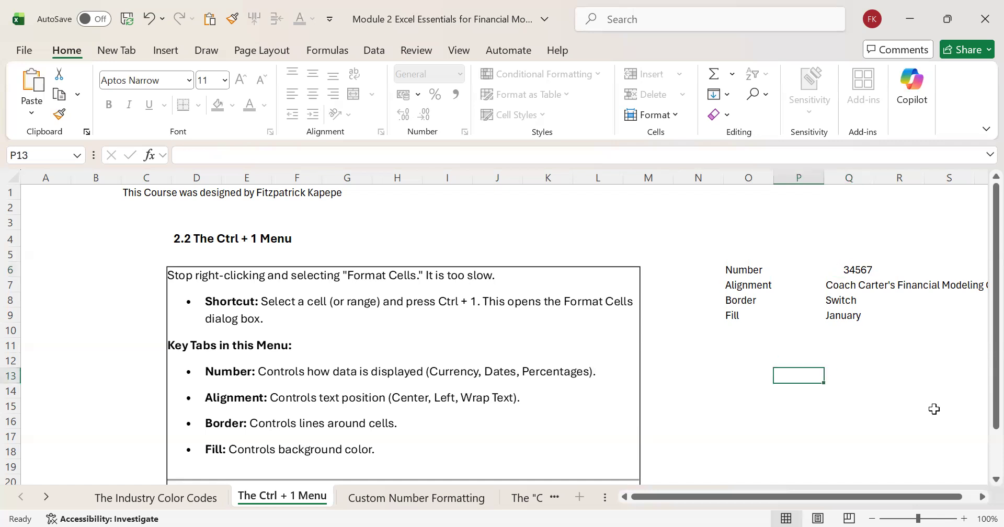
pyautogui.click(626, 235)
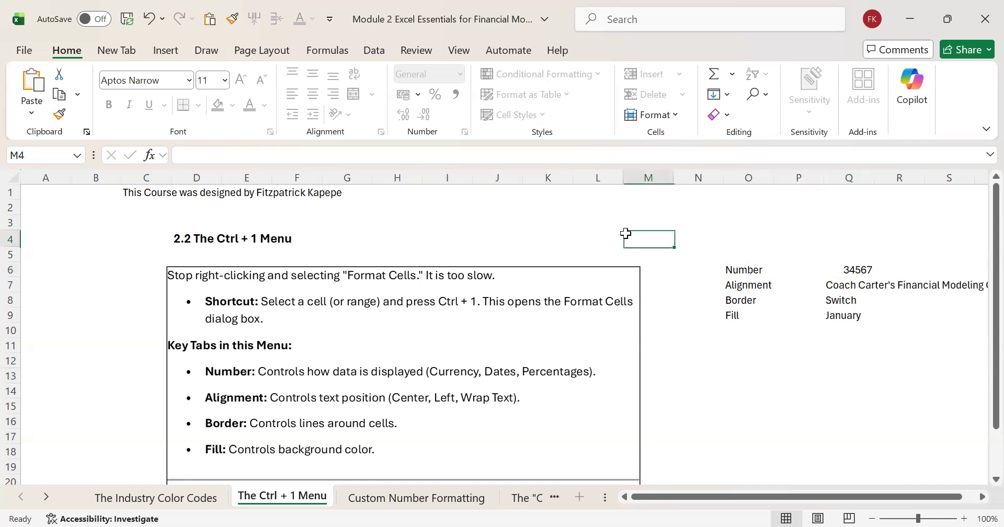
# Step: Unprotect The Ctrl + 1 Menu sheet by entering the sheet password
pyautogui.click(416, 55)
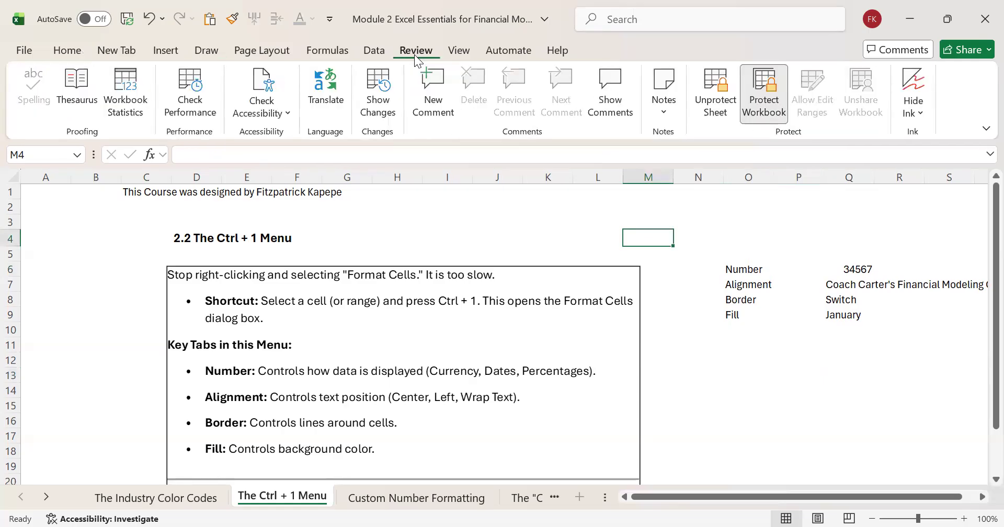
pyautogui.click(707, 105)
pyautogui.write('1234')
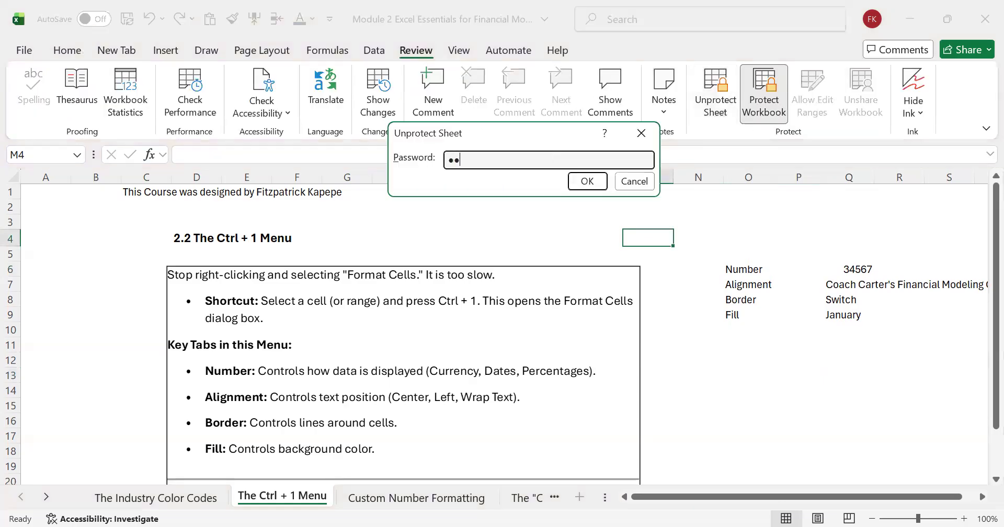
pyautogui.press('Return')
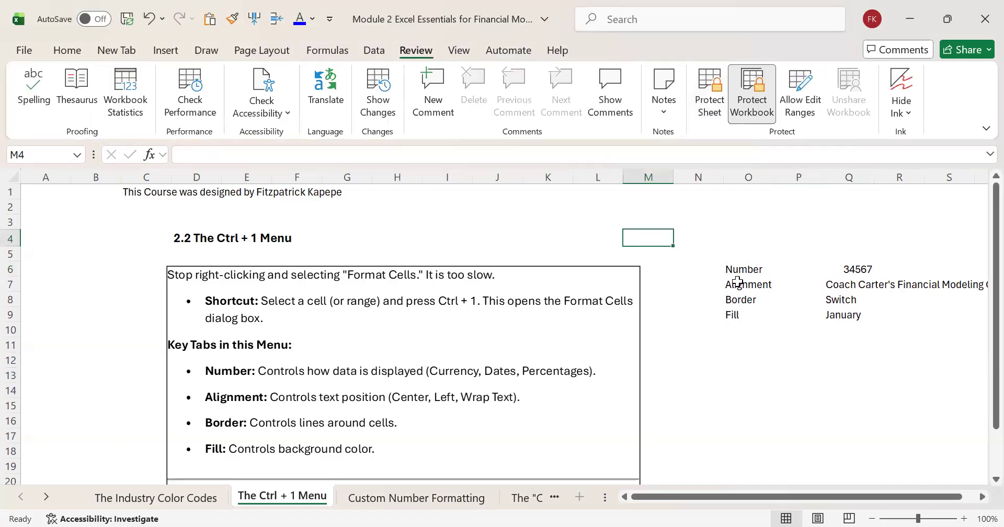
# Step: Review the Number, Alignment, Font, Fill and Protection settings in the Format Cells dialog for cell N4, leaving them unapplied
pyautogui.click(688, 240)
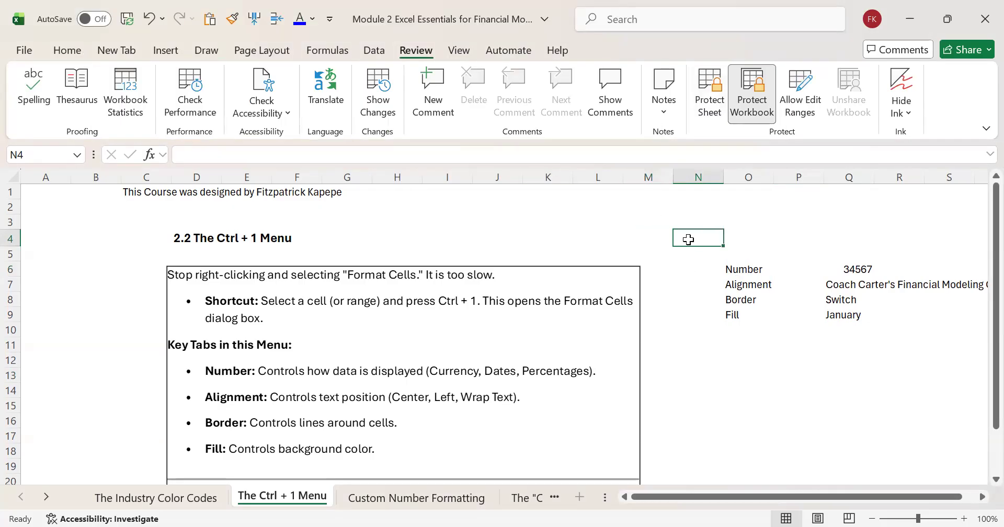
pyautogui.hotkey('ctrl', '1')
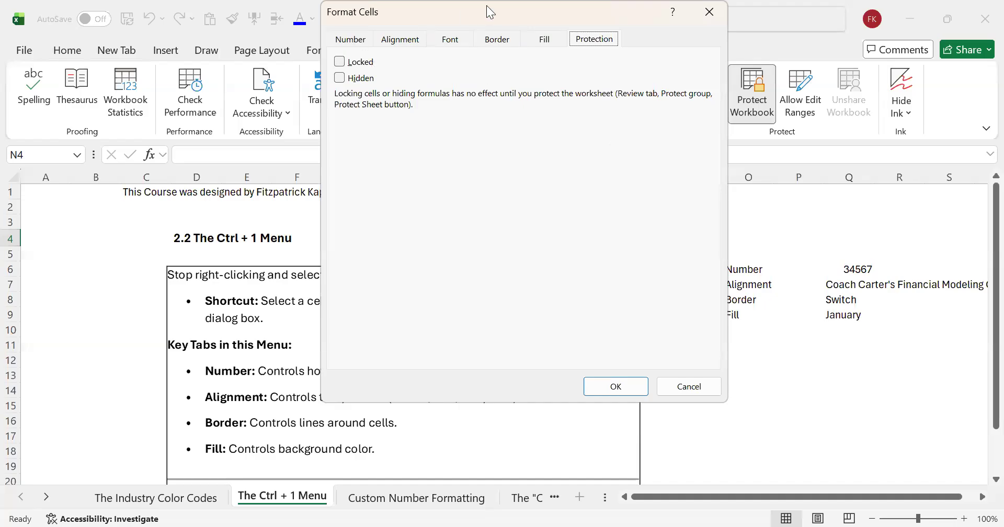
pyautogui.moveTo(486, 5); pyautogui.dragTo(641, 137)
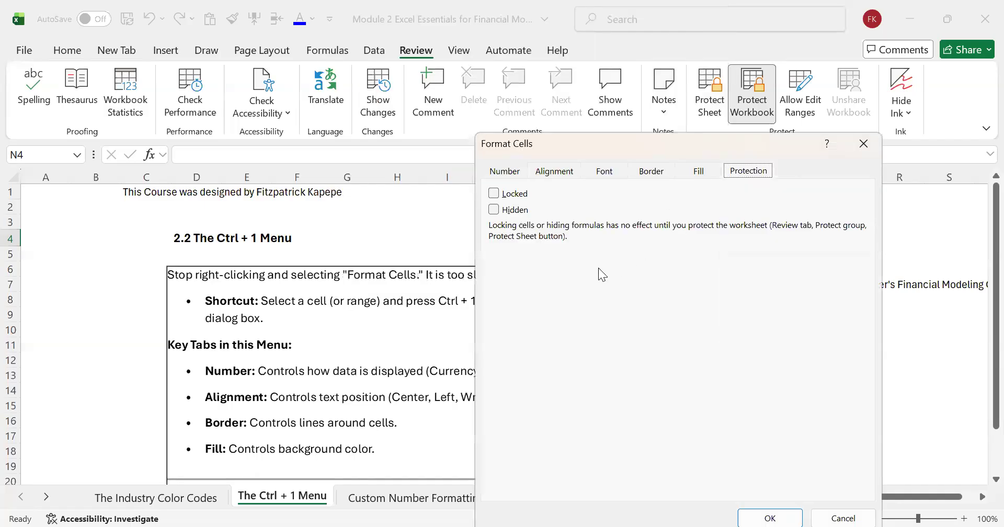
pyautogui.click(504, 173)
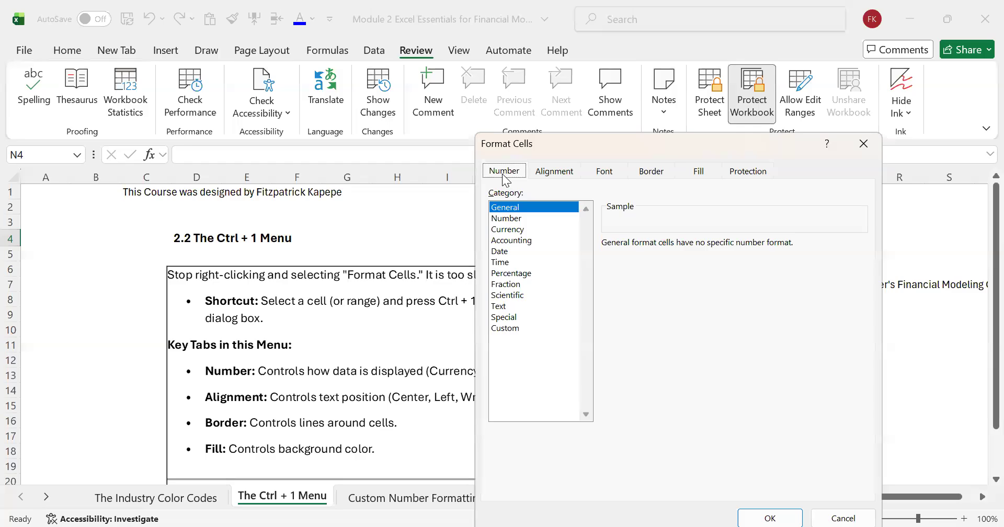
pyautogui.click(563, 176)
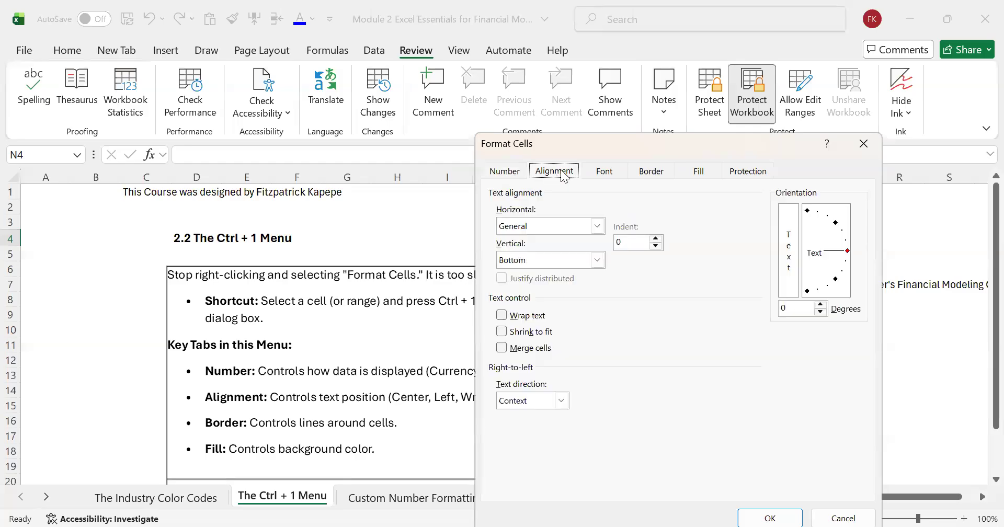
pyautogui.click(613, 168)
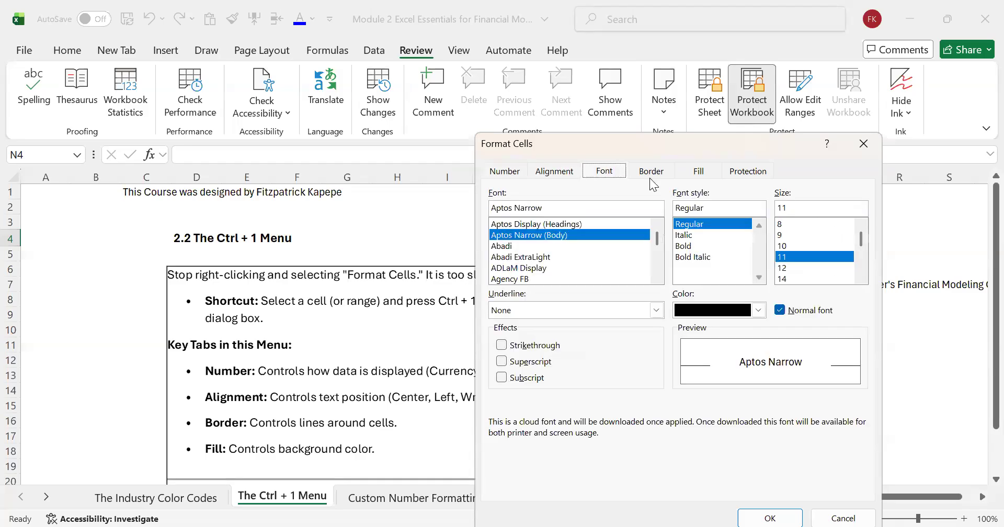
pyautogui.click(651, 173)
pyautogui.click(702, 172)
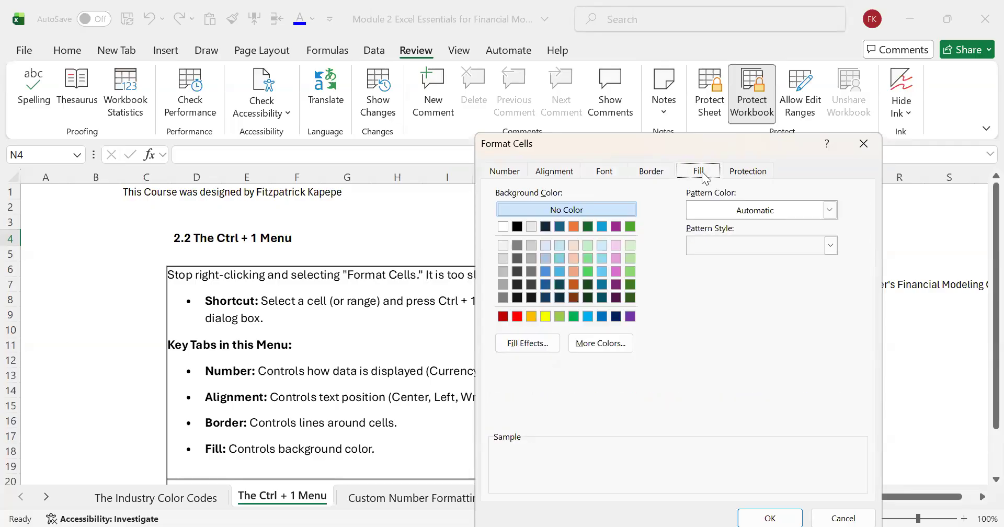
pyautogui.click(753, 173)
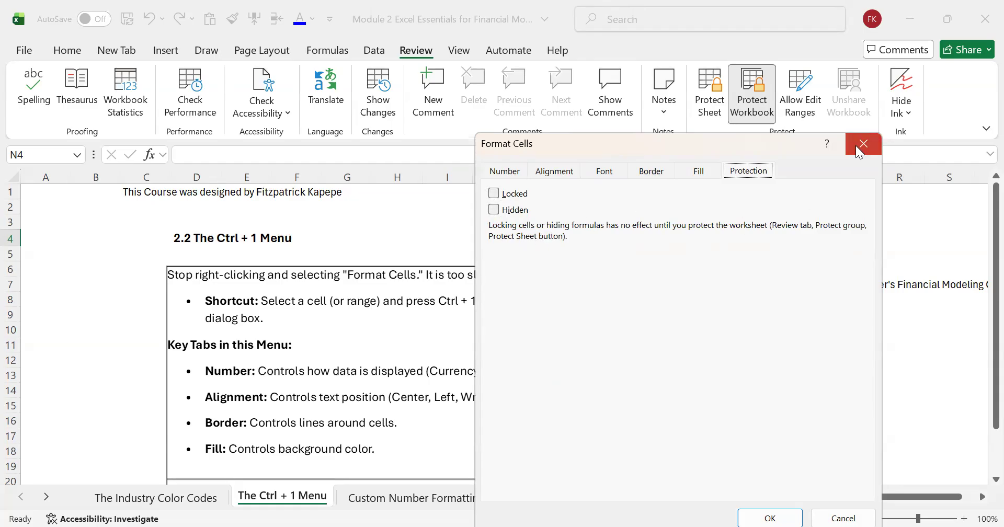
pyautogui.press('Escape')
# Step: Format the Number example in Q6 with the custom number format #,##0
pyautogui.click(750, 272)
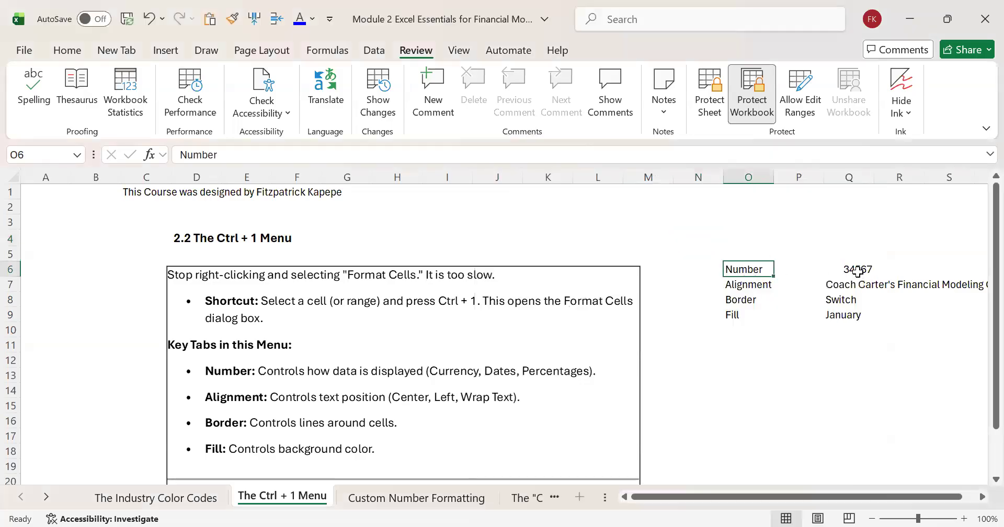
pyautogui.click(856, 270)
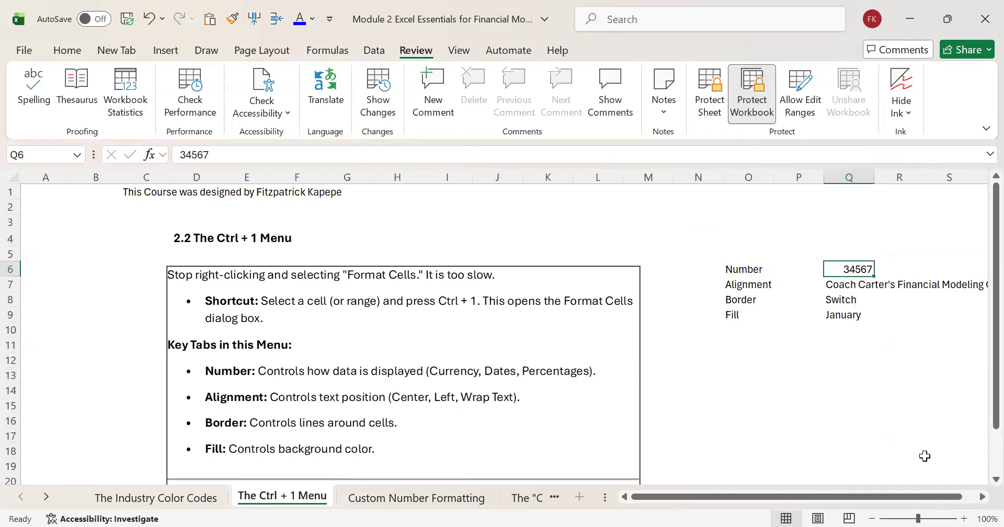
pyautogui.hotkey('ctrl', '1')
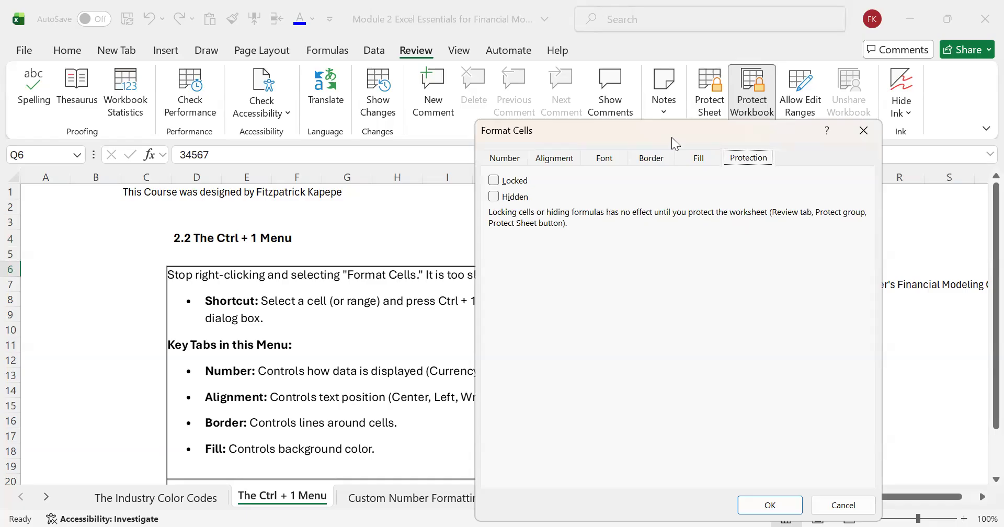
pyautogui.moveTo(672, 140); pyautogui.dragTo(617, 144)
pyautogui.click(453, 162)
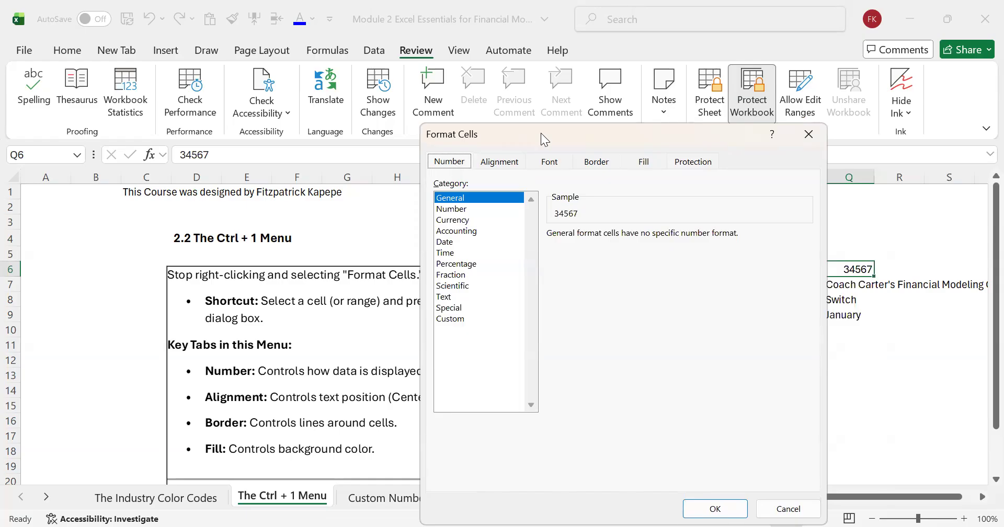
pyautogui.moveTo(541, 139); pyautogui.dragTo(361, 94)
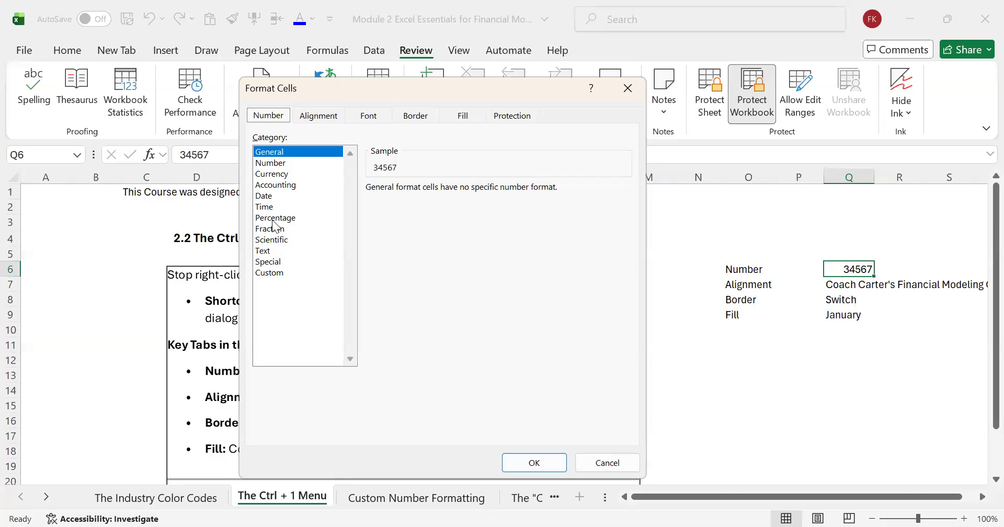
pyautogui.click(272, 174)
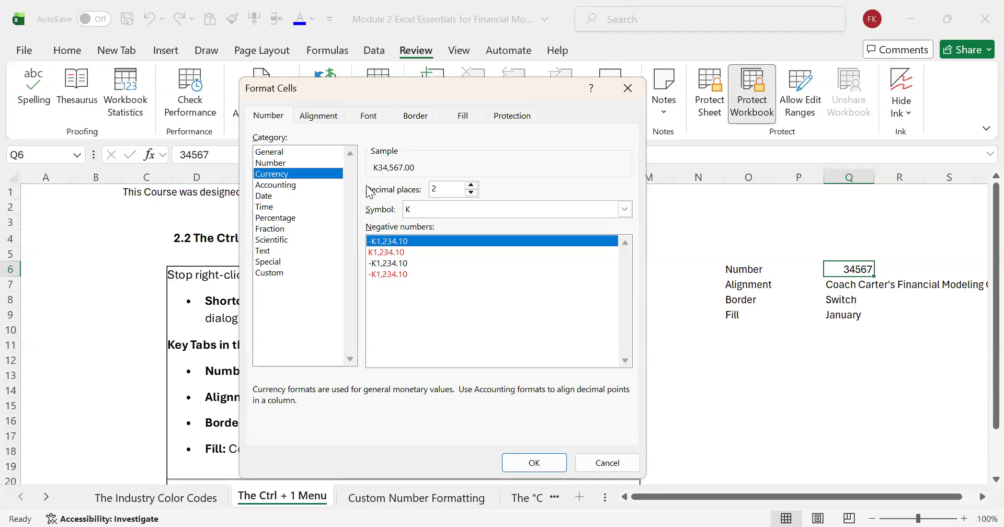
pyautogui.click(274, 273)
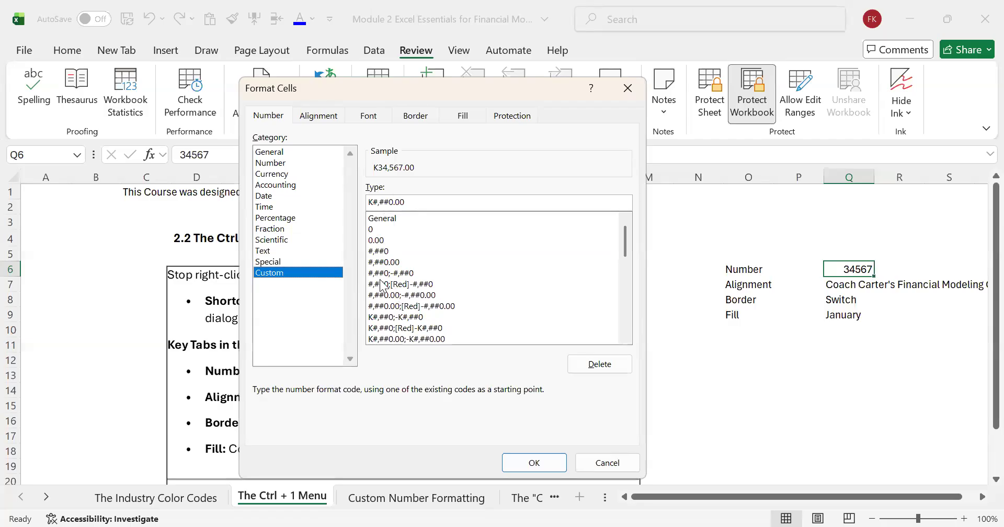
pyautogui.click(375, 252)
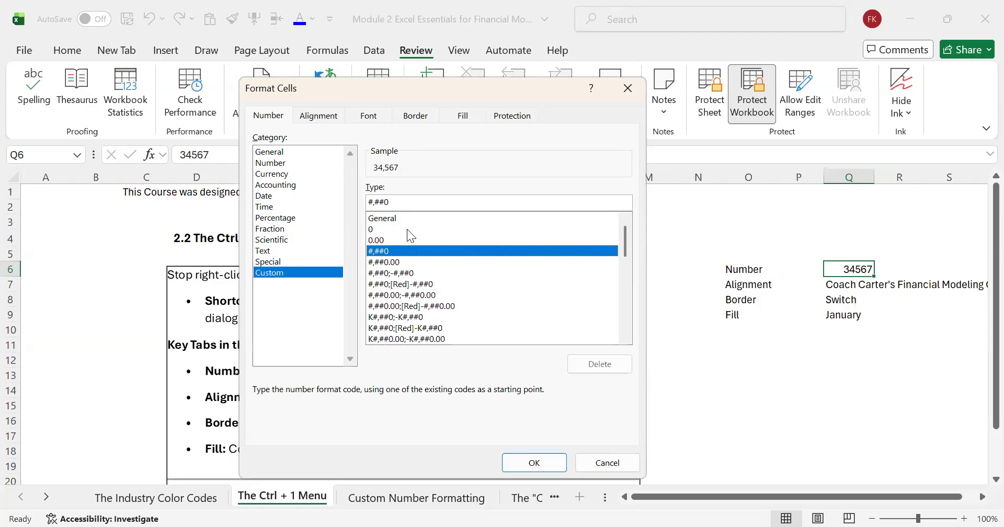
pyautogui.click(547, 467)
pyautogui.click(798, 375)
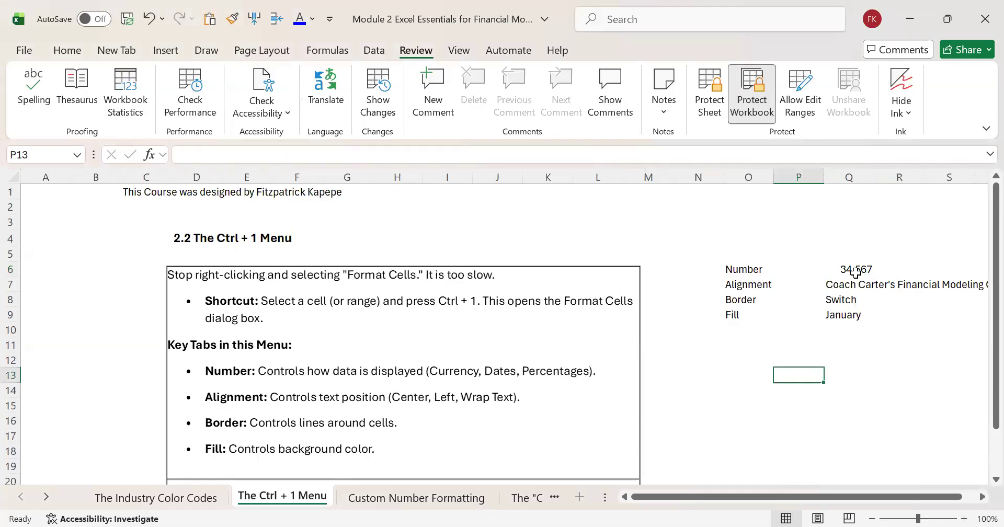
# Step: Enter 0.1 in cell Q3 as a percentage formatting example
pyautogui.click(835, 225)
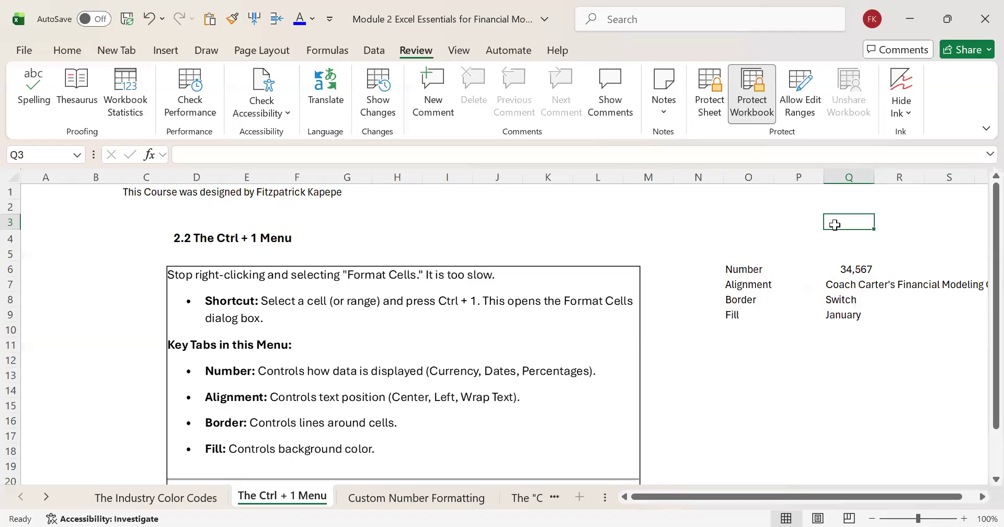
pyautogui.write('0.')
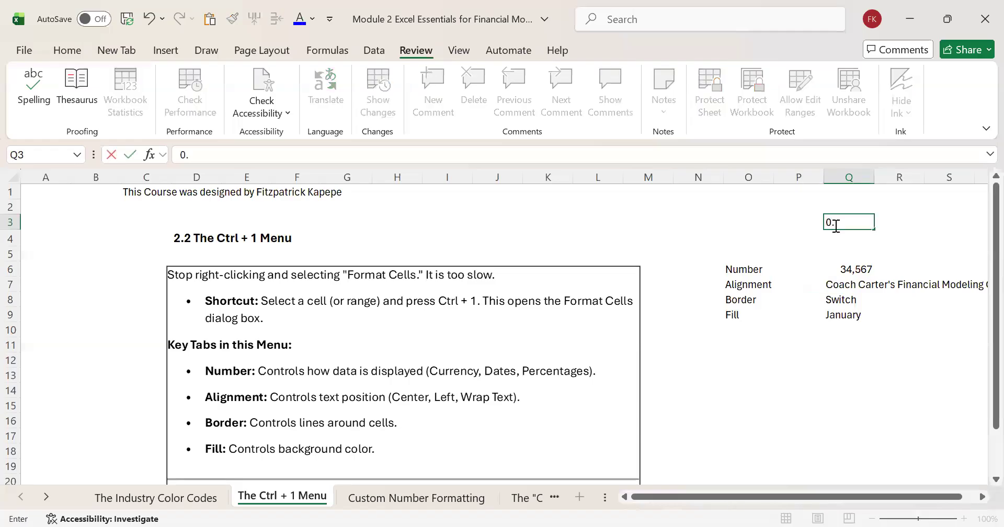
pyautogui.write('1')
pyautogui.click(852, 251)
pyautogui.click(853, 220)
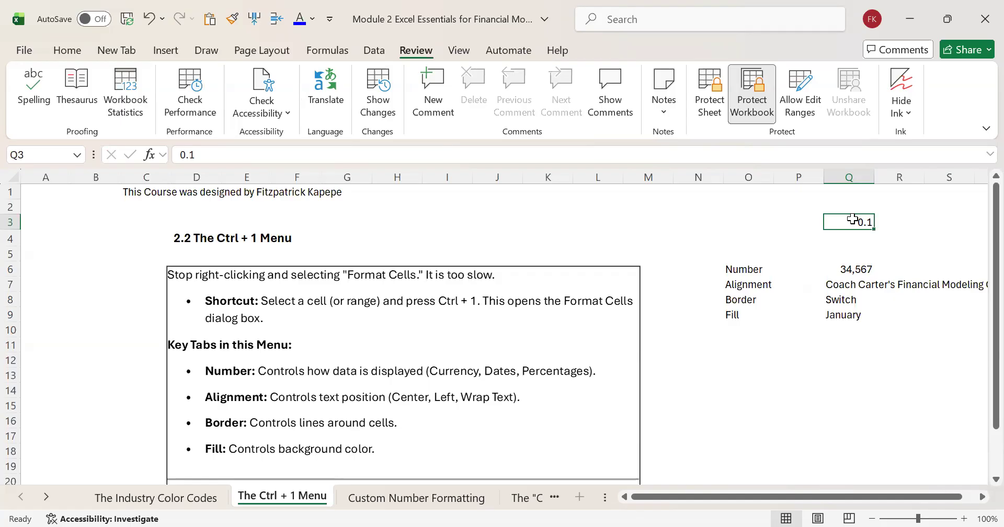
# Step: Try formatting Q3 as Percentage with 2 decimal places, and undo that format
pyautogui.hotkey('ctrl', '1')
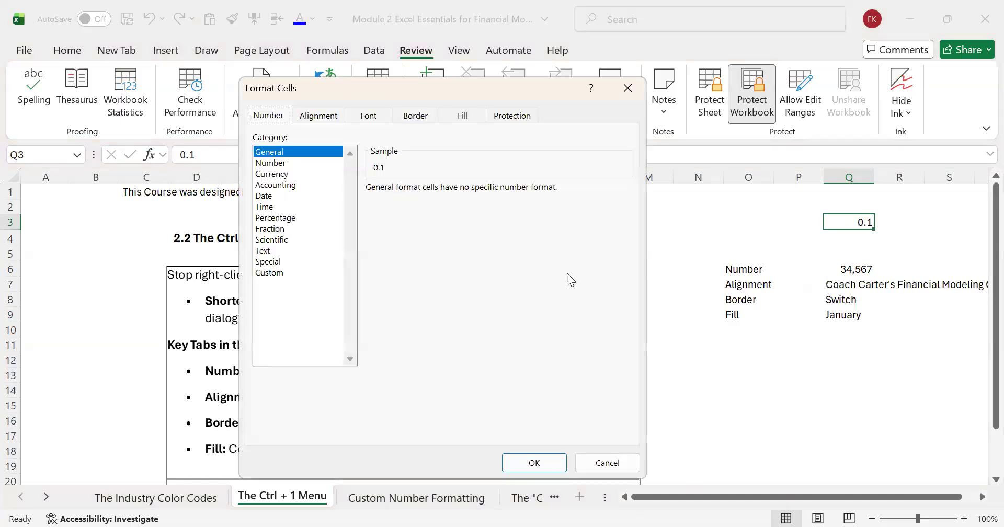
pyautogui.click(275, 218)
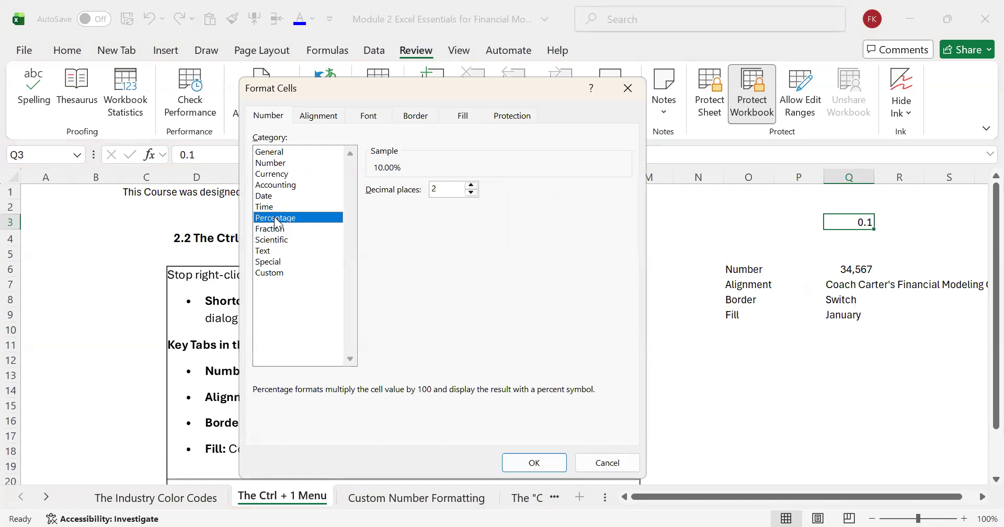
pyautogui.click(555, 466)
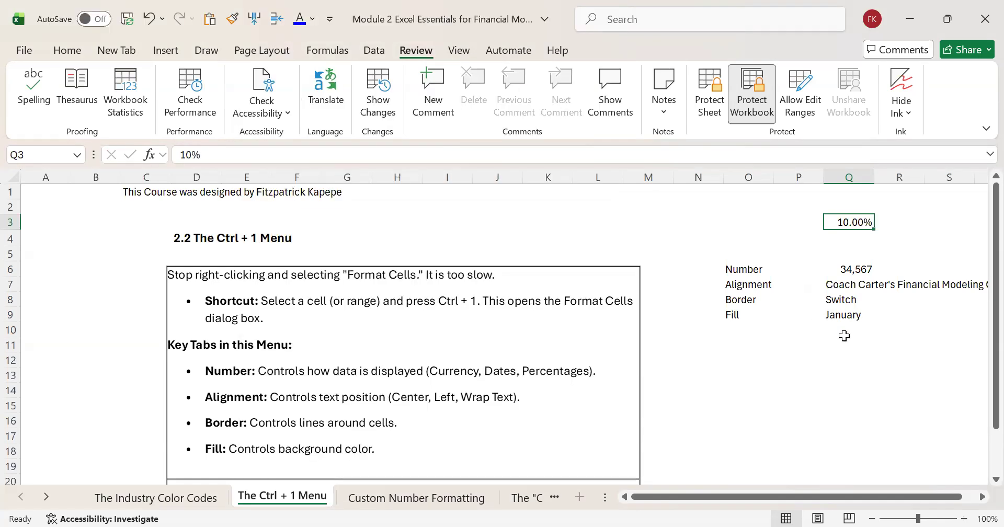
pyautogui.hotkey('ctrl', 'z')
pyautogui.hotkey('ctrl', '1')
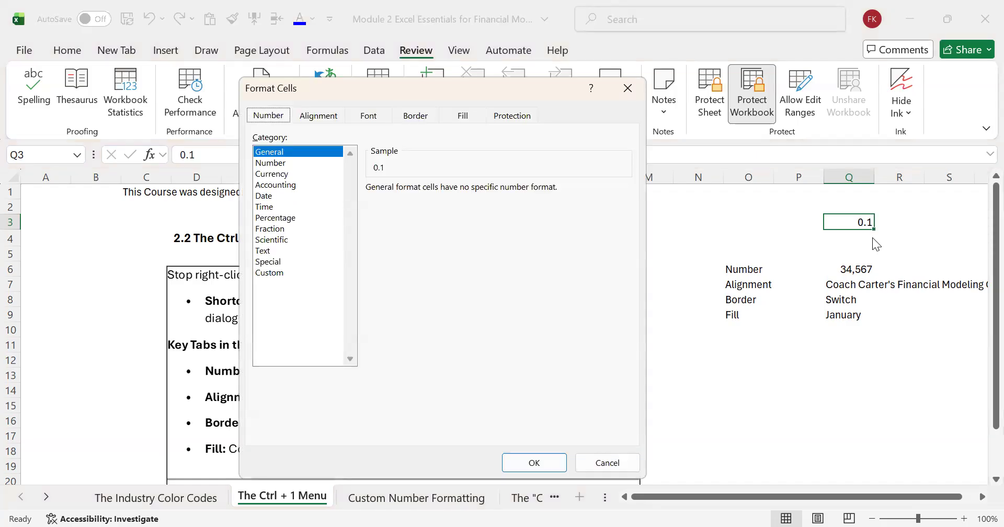
pyautogui.press('Tab')
pyautogui.press('Down')
pyautogui.press('Up')
pyautogui.click(631, 87)
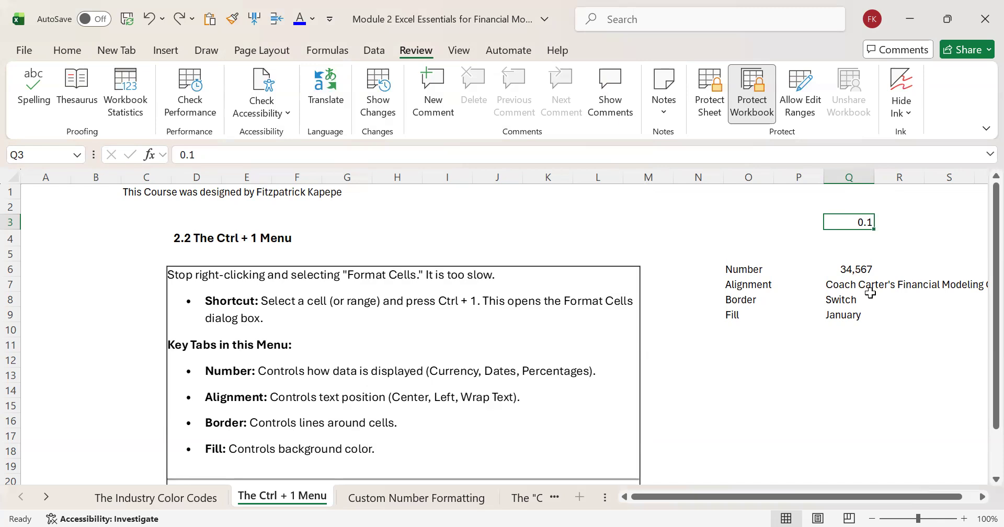
# Step: Format Q3 as Percentage with 2 decimal places through the Format Cells dialog
pyautogui.hotkey('ctrl', '1')
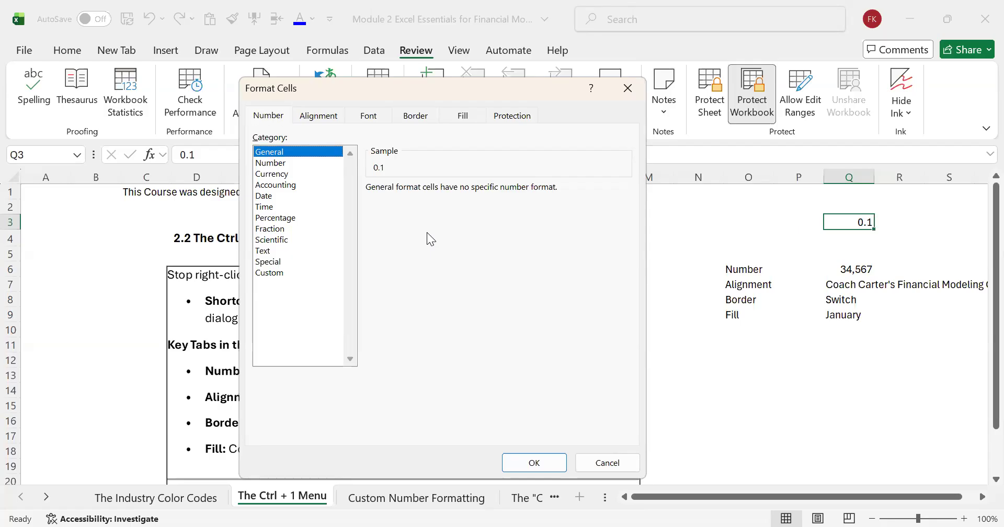
pyautogui.press('Down')
pyautogui.press('Down')
pyautogui.press('Down')
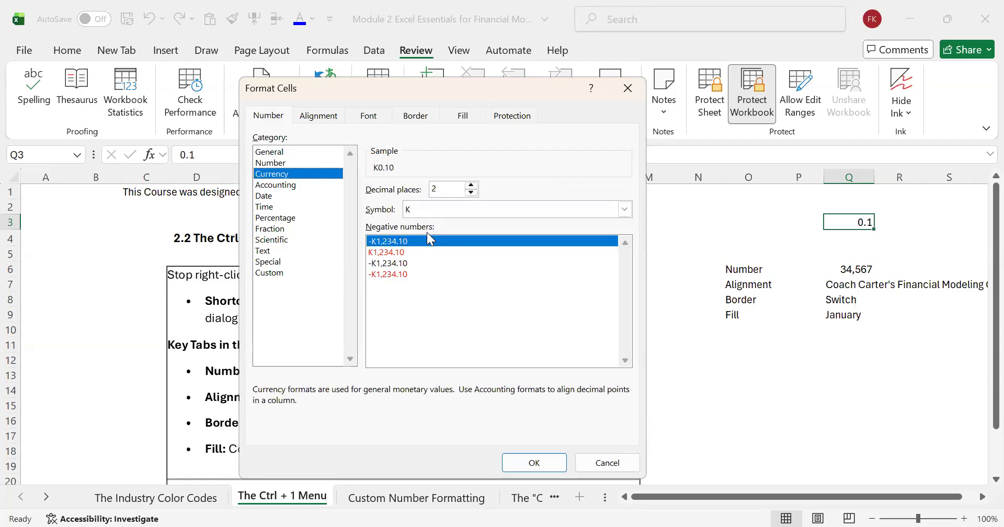
pyautogui.press('Down')
pyautogui.press('Down')
pyautogui.press('Down')
pyautogui.press('Down')
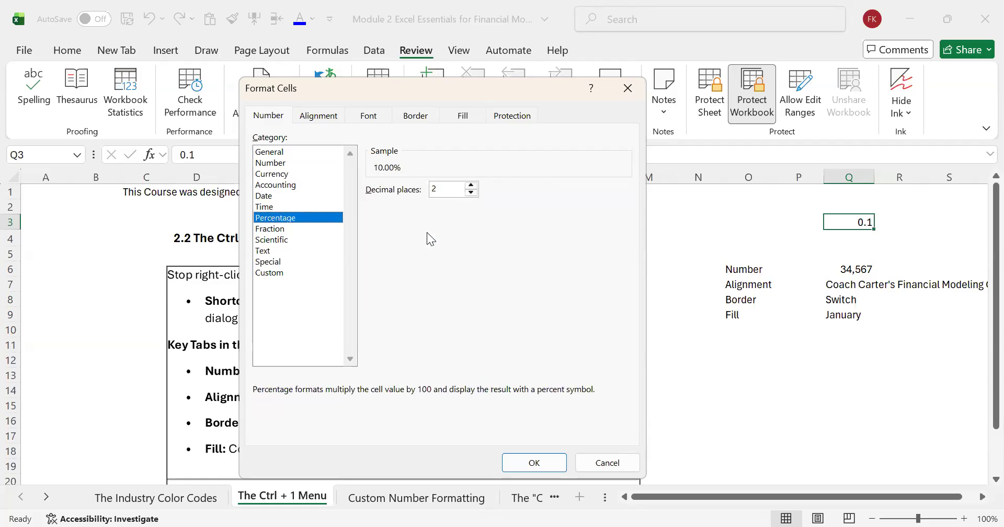
pyautogui.press('Up')
pyautogui.press('Return')
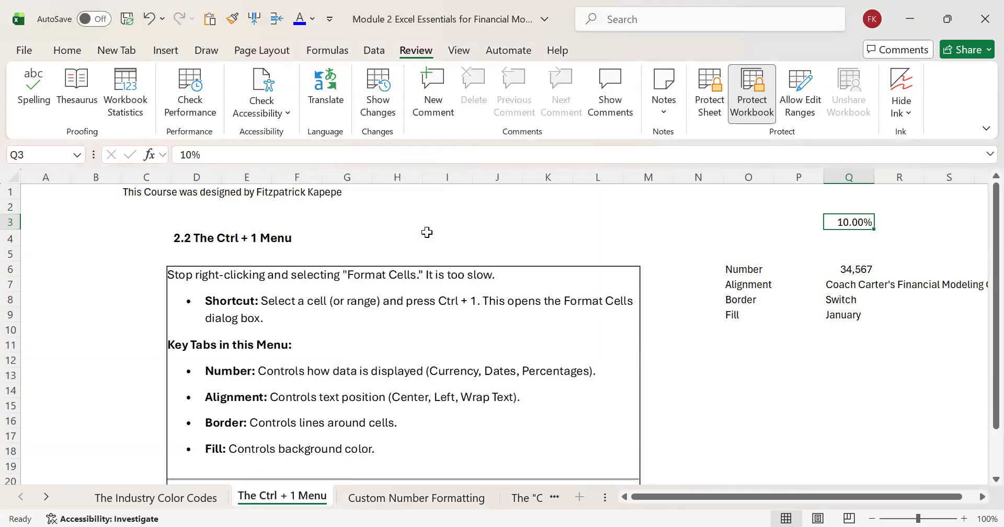
# Step: Select the range Q7:W7, starting from the Alignment example text in Q7
pyautogui.press('Down')
pyautogui.press('Down')
pyautogui.press('Down')
pyautogui.press('Down')
pyautogui.press('Right')
pyautogui.press('Right')
pyautogui.press('Right')
pyautogui.press('Right')
pyautogui.press('Right')
pyautogui.press('Right')
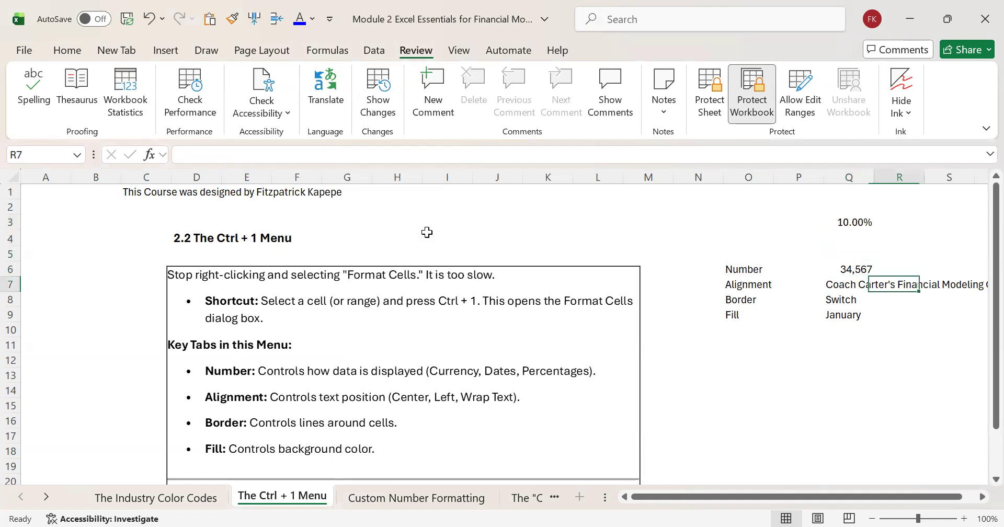
pyautogui.press('Left')
pyautogui.press('Left')
pyautogui.press('Left')
pyautogui.press('Left')
pyautogui.press('Left')
pyautogui.press('Left')
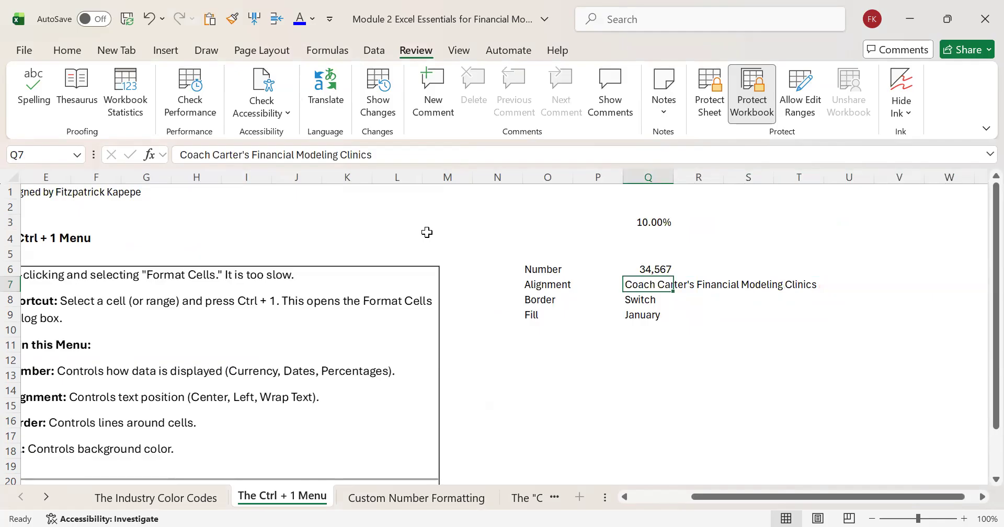
pyautogui.hotkey('shift', 'Right')
pyautogui.hotkey('shift', 'Right')
pyautogui.hotkey('shift', 'Right')
pyautogui.hotkey('shift', 'Right')
pyautogui.hotkey('shift', 'Right')
pyautogui.hotkey('shift', 'Right')
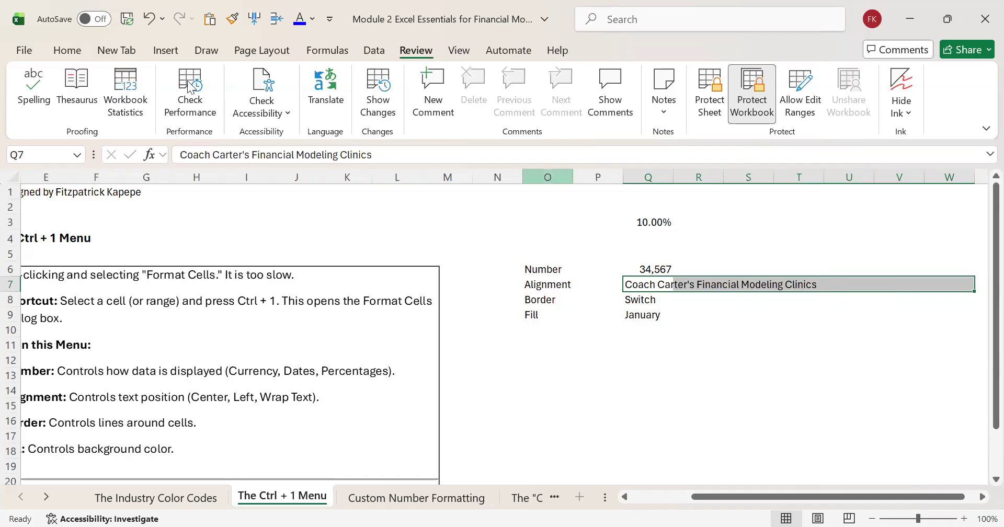
# Step: Try Merge & Center on the Alignment example in Q7:W7, and undo the merge
pyautogui.click(71, 50)
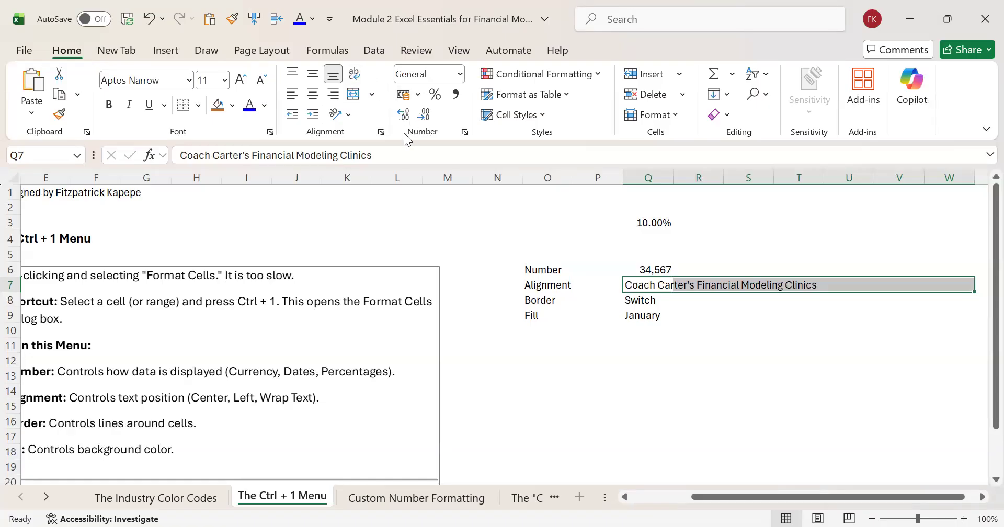
pyautogui.click(354, 97)
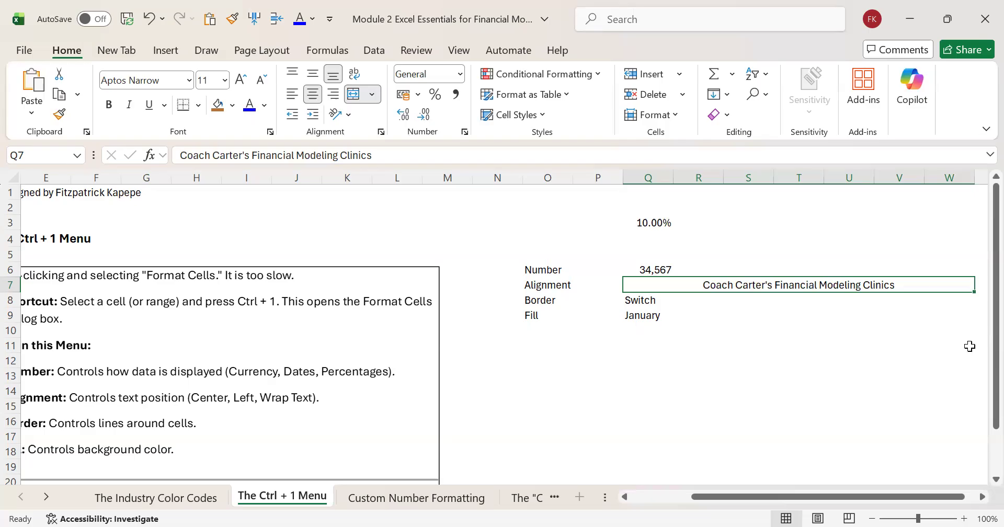
pyautogui.hotkey('ctrl', 'z')
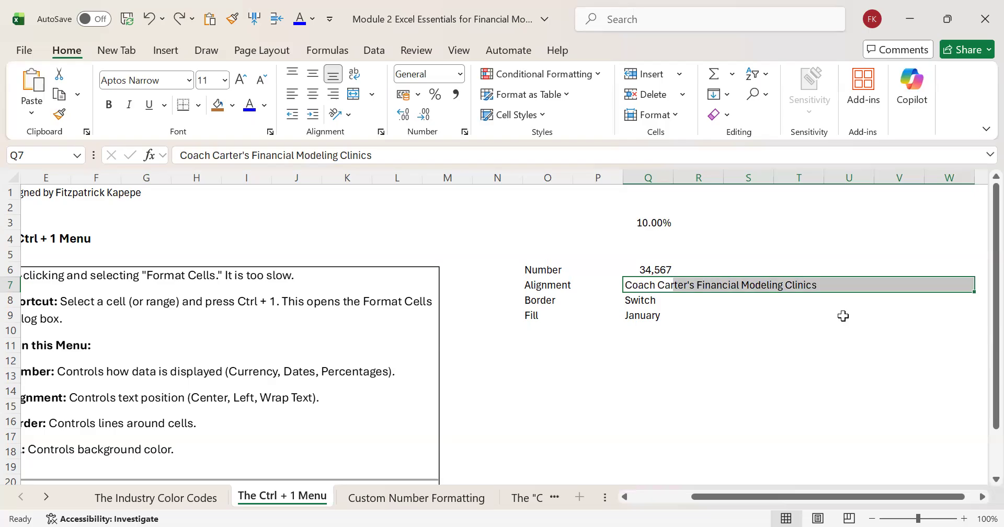
pyautogui.hotkey('ctrl', '1')
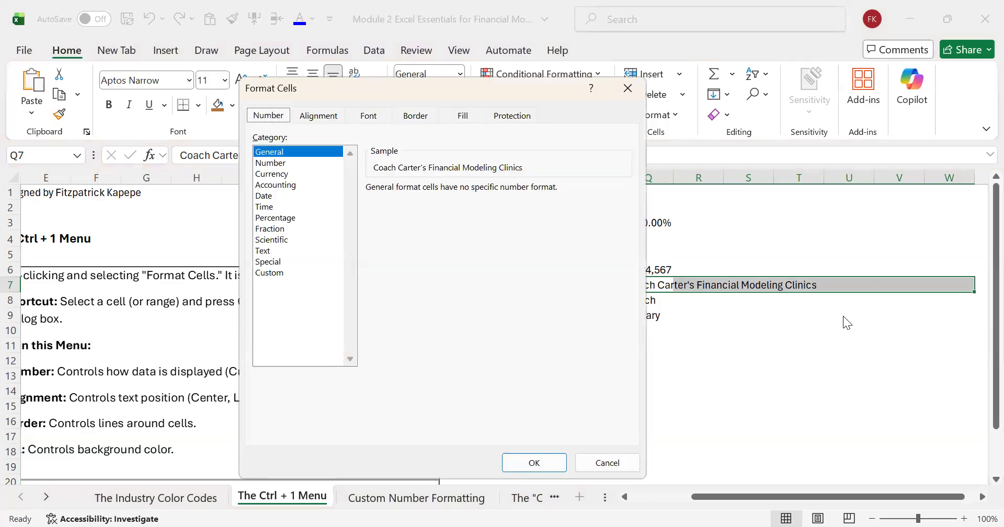
pyautogui.click(327, 116)
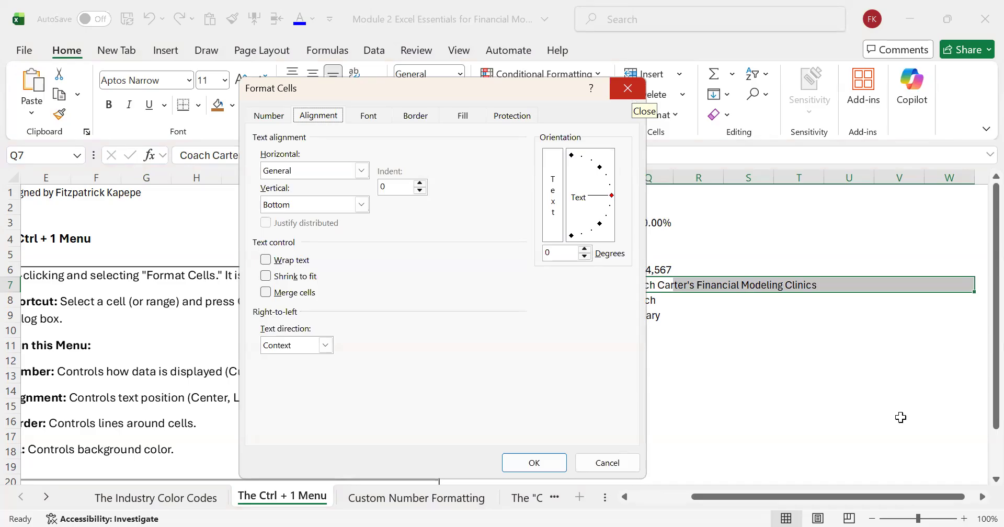
pyautogui.press('Escape')
# Step: Set the horizontal alignment of Q7:W7 to Center Across Selection, without merging the cells
pyautogui.hotkey('ctrl', '1')
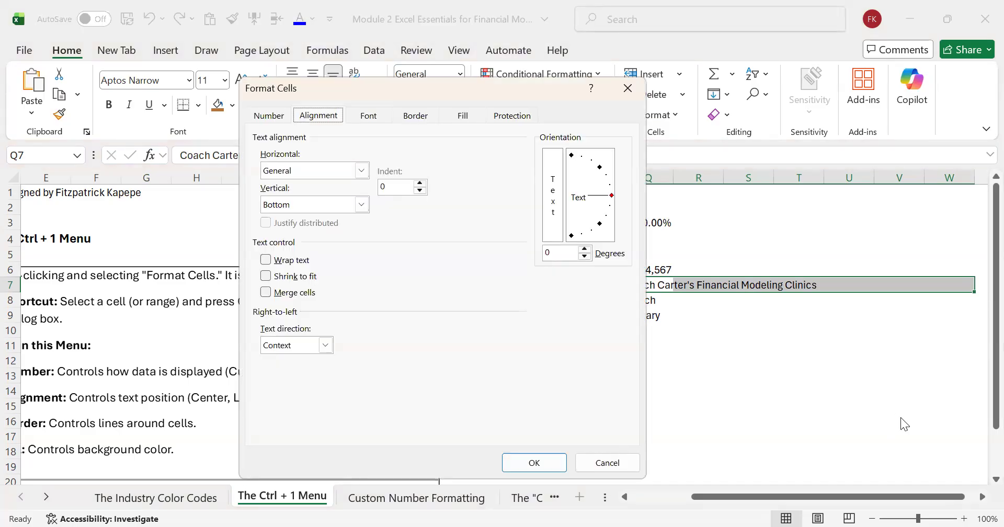
pyautogui.hotkey('ctrl', 'shift', 'Tab')
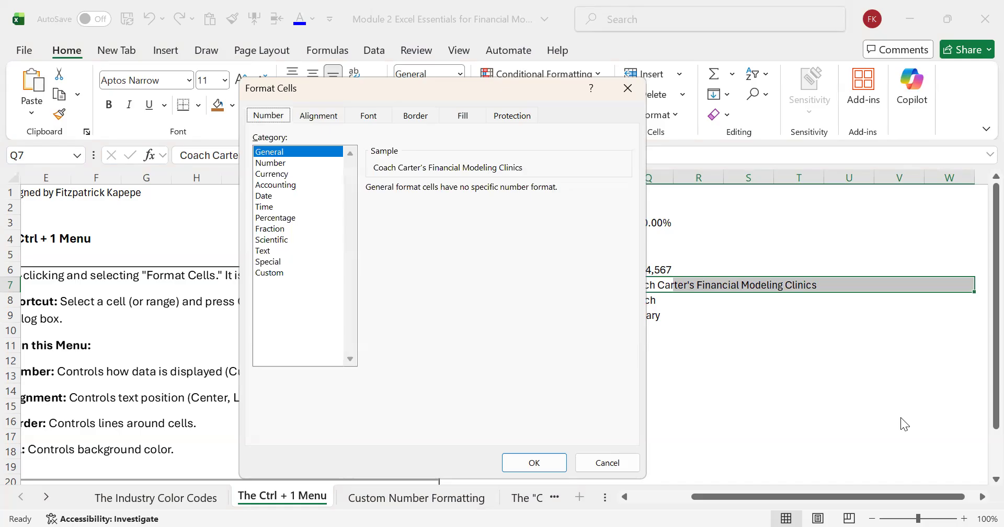
pyautogui.hotkey('ctrl', 'Tab')
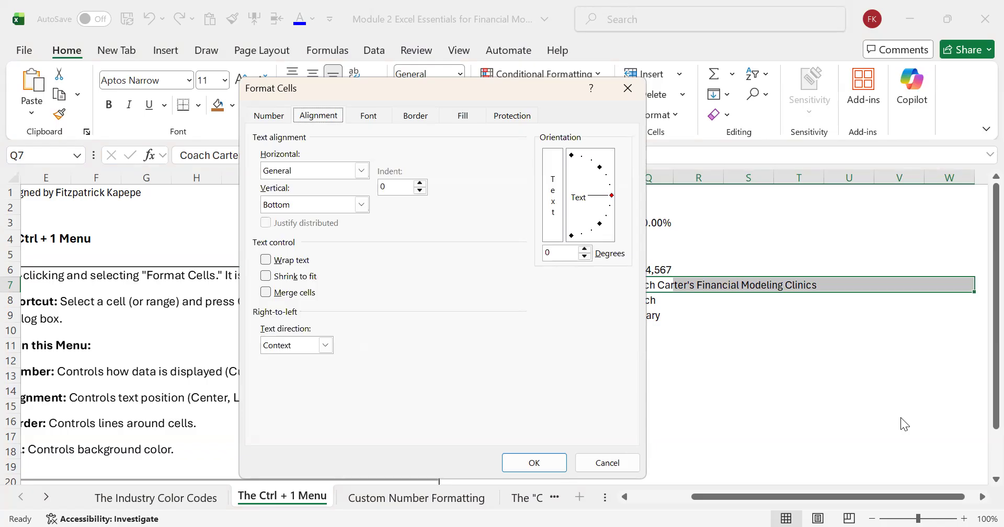
pyautogui.press('Tab')
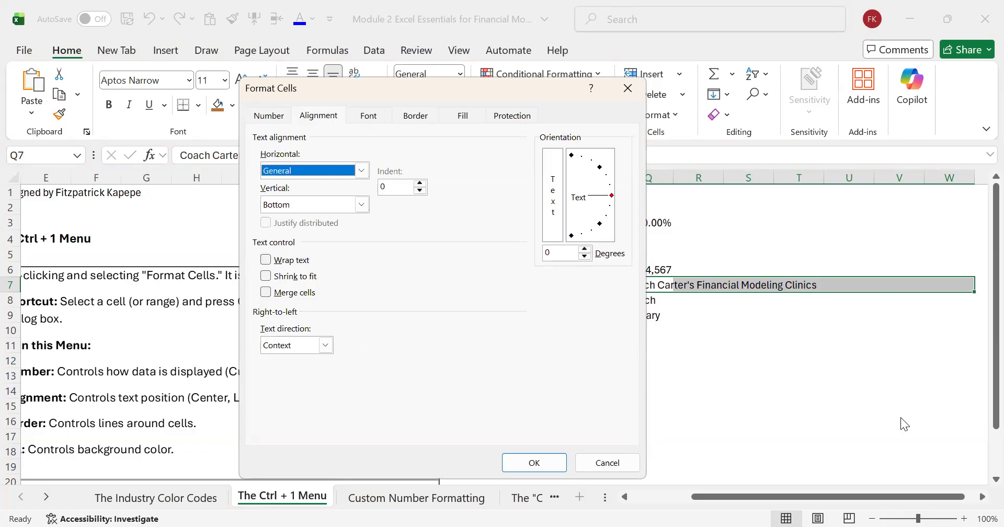
pyautogui.hotkey('alt', 'Down')
pyautogui.press('Down')
pyautogui.press('Down')
pyautogui.press('Down')
pyautogui.press('Down')
pyautogui.press('Down')
pyautogui.press('Down')
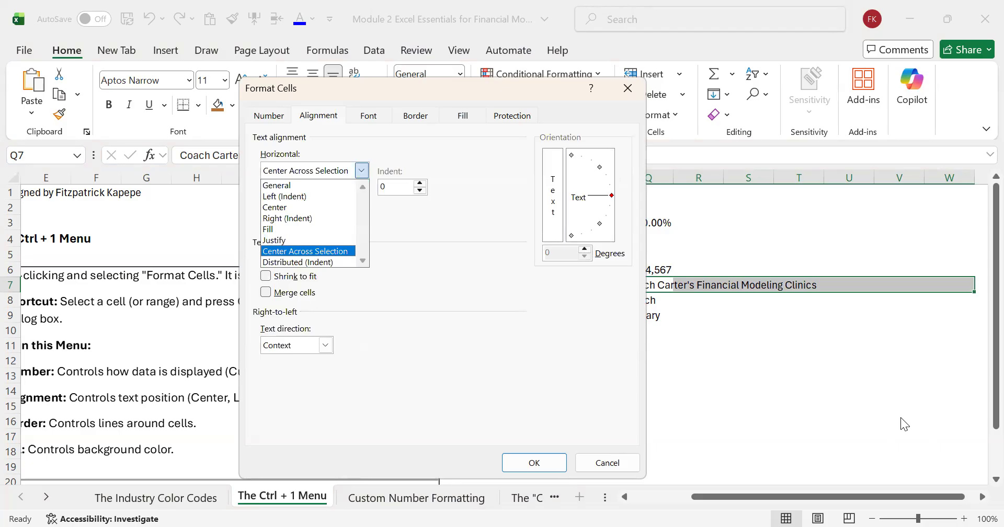
pyautogui.press('Return')
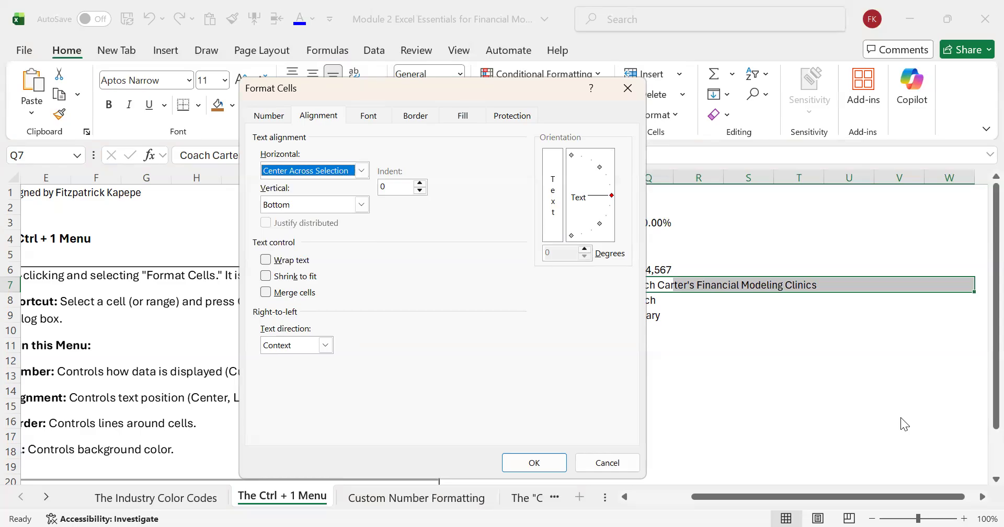
pyautogui.press('Tab')
pyautogui.press('Tab')
pyautogui.press('Tab')
pyautogui.press('Tab')
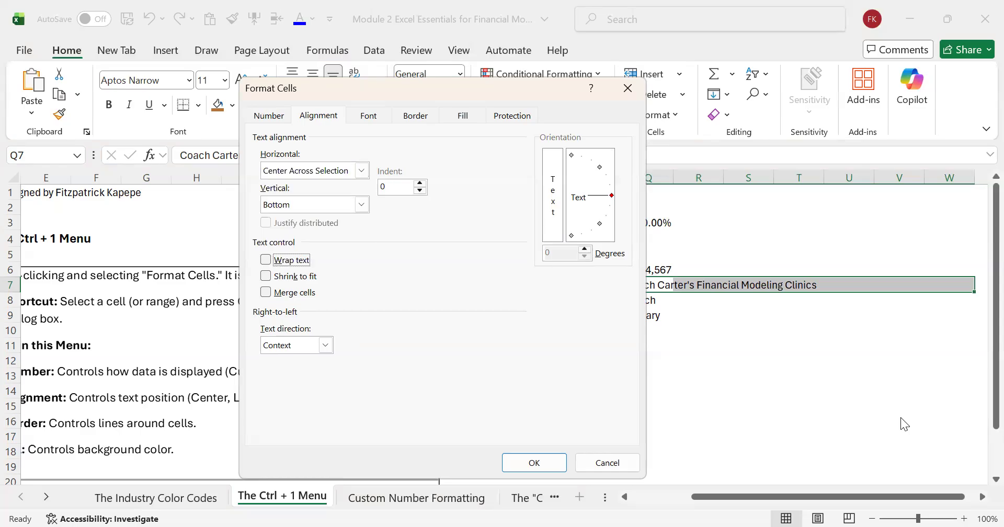
pyautogui.press('Tab')
pyautogui.press('Tab')
pyautogui.press('Tab')
pyautogui.press('Return')
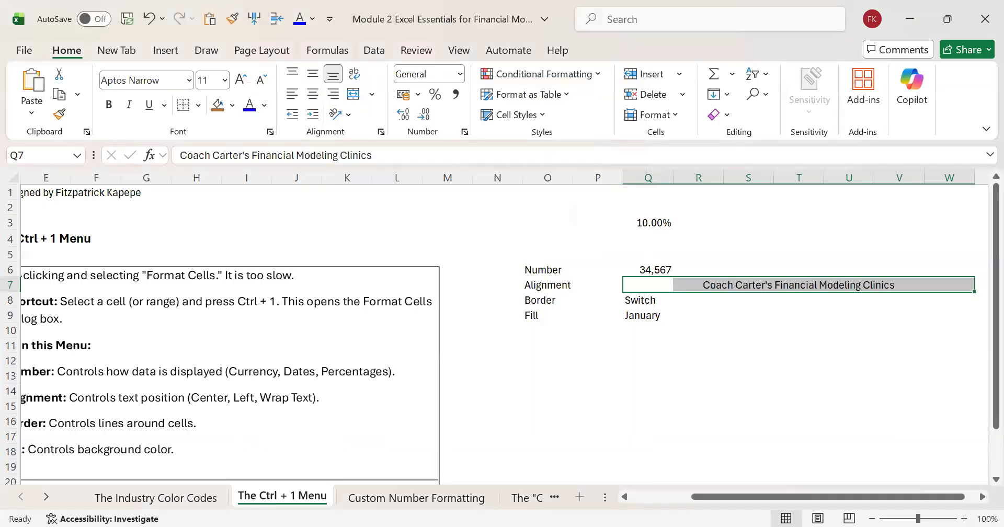
# Step: Check the individual cells Q7 to V7 to see which one holds the centred text
pyautogui.click(982, 497)
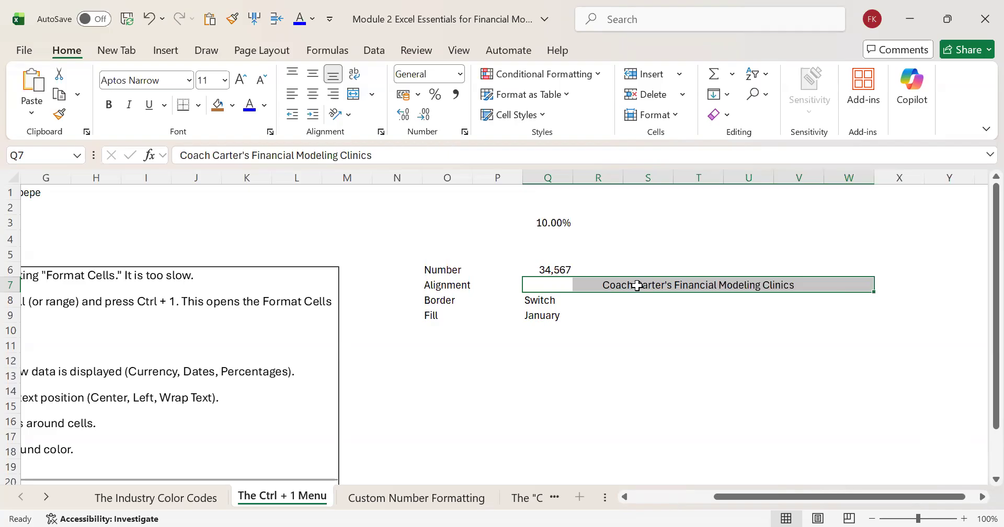
pyautogui.click(609, 286)
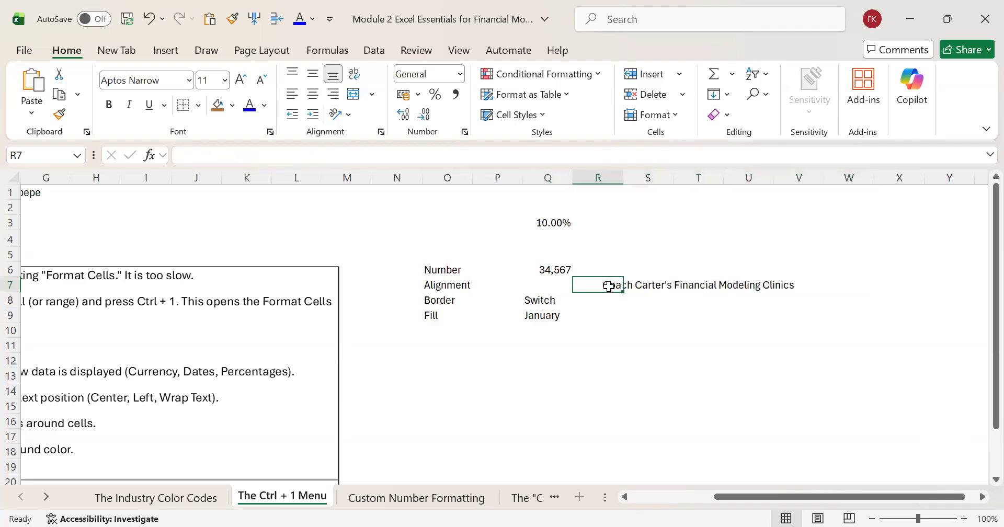
pyautogui.press('Left')
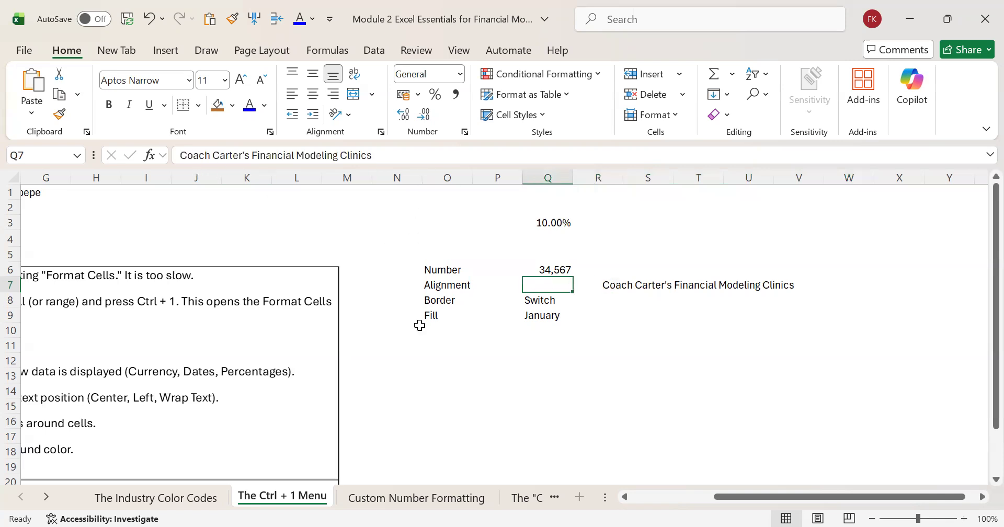
pyautogui.press('Right')
pyautogui.press('Right')
pyautogui.press('Right')
pyautogui.press('Right')
pyautogui.press('Right')
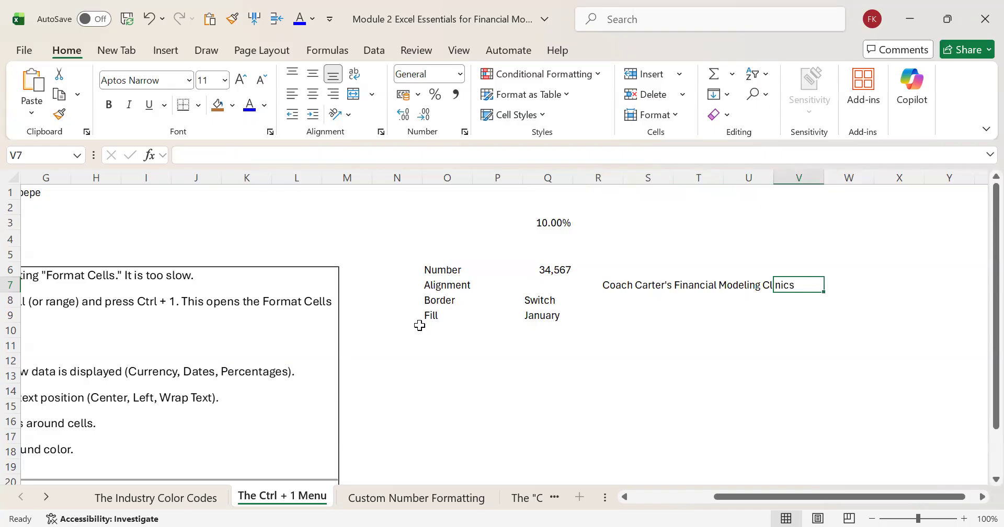
# Step: Give the Border example in Q8 a double-line bottom border and a thin single-line top border
pyautogui.click(545, 302)
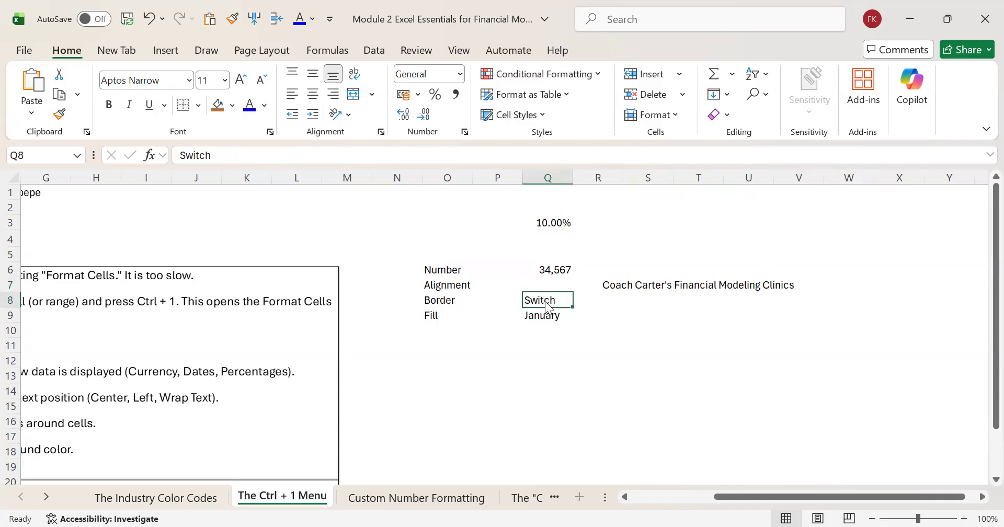
pyautogui.hotkey('ctrl', '1')
pyautogui.hotkey('ctrl', 'Tab')
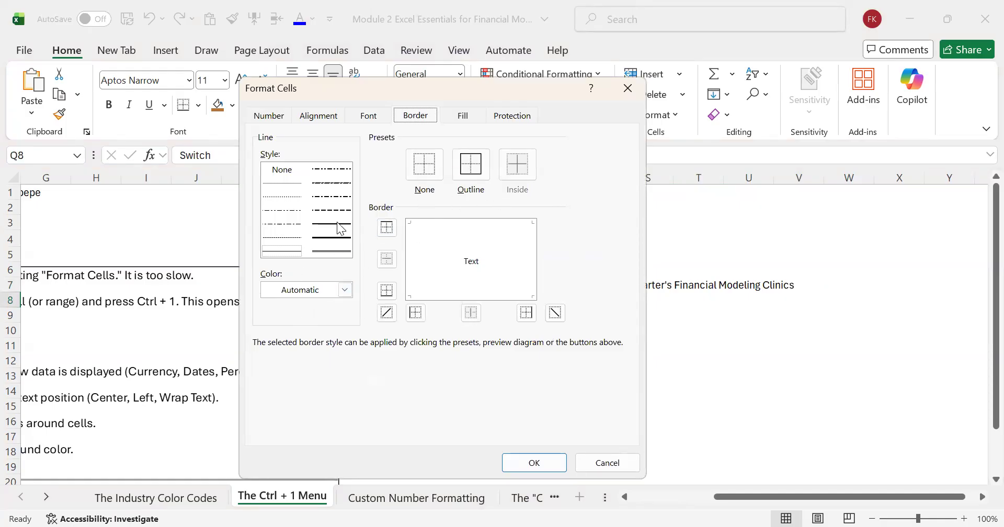
pyautogui.click(338, 253)
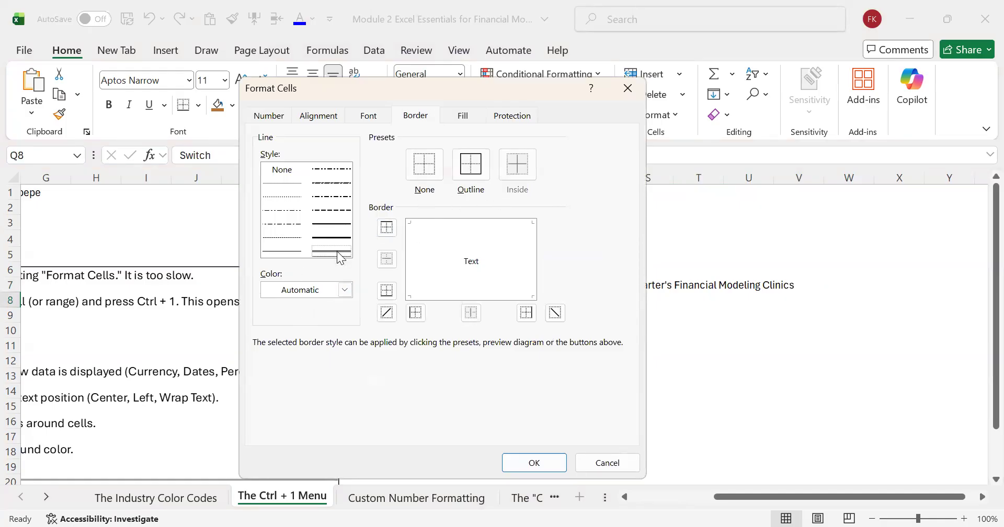
pyautogui.click(436, 296)
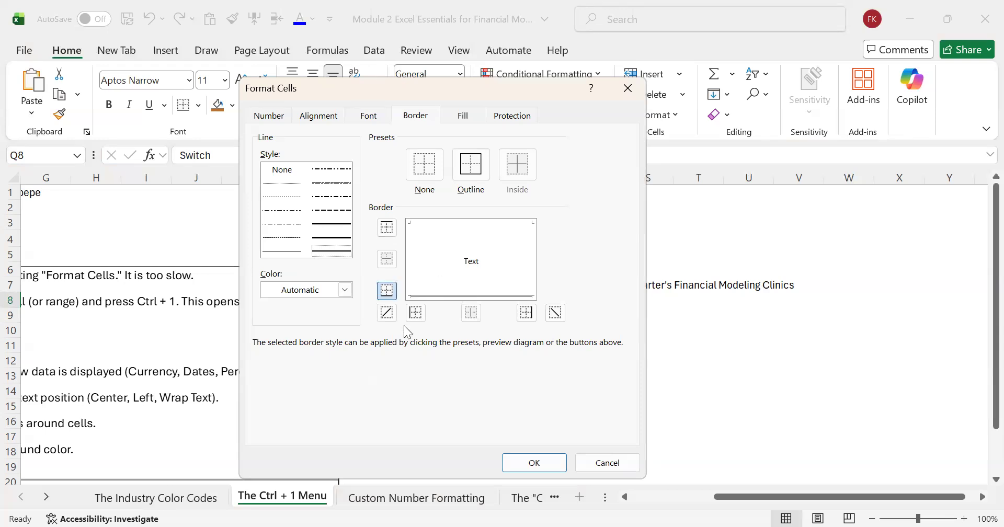
pyautogui.click(386, 313)
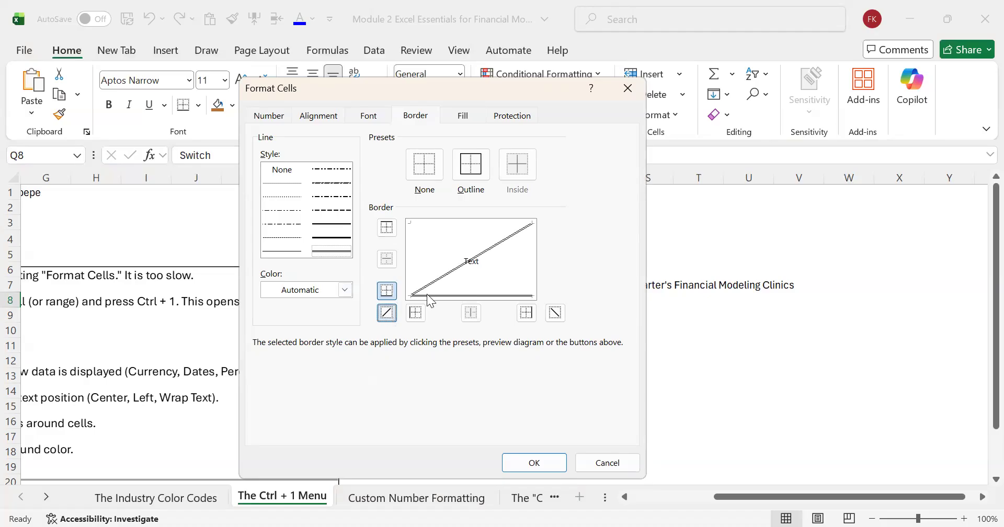
pyautogui.click(457, 267)
pyautogui.click(432, 222)
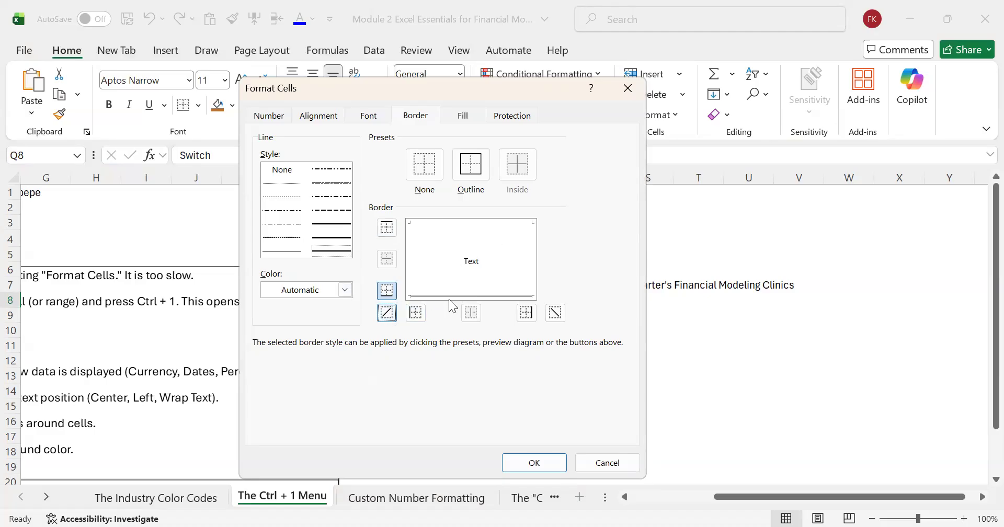
pyautogui.click(433, 224)
pyautogui.click(433, 224)
pyautogui.click(282, 251)
pyautogui.click(481, 222)
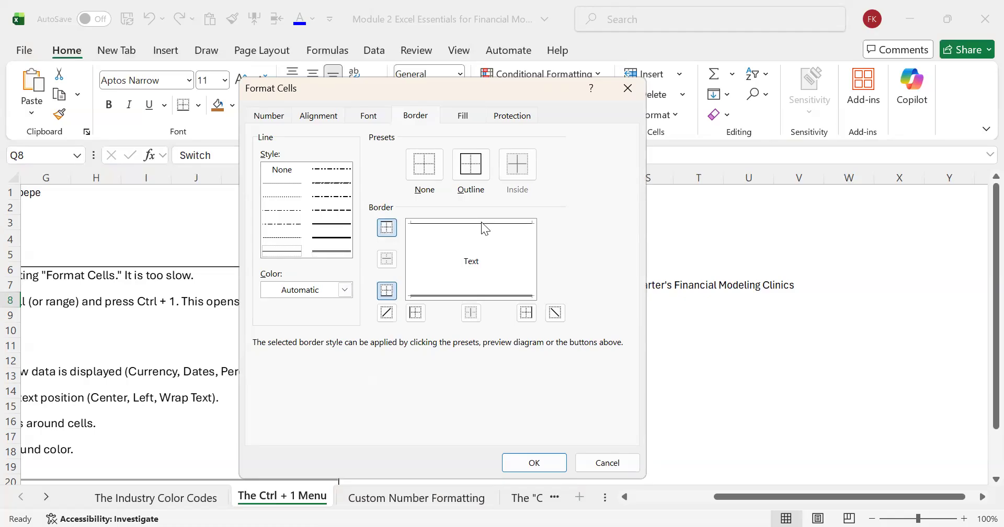
pyautogui.click(534, 463)
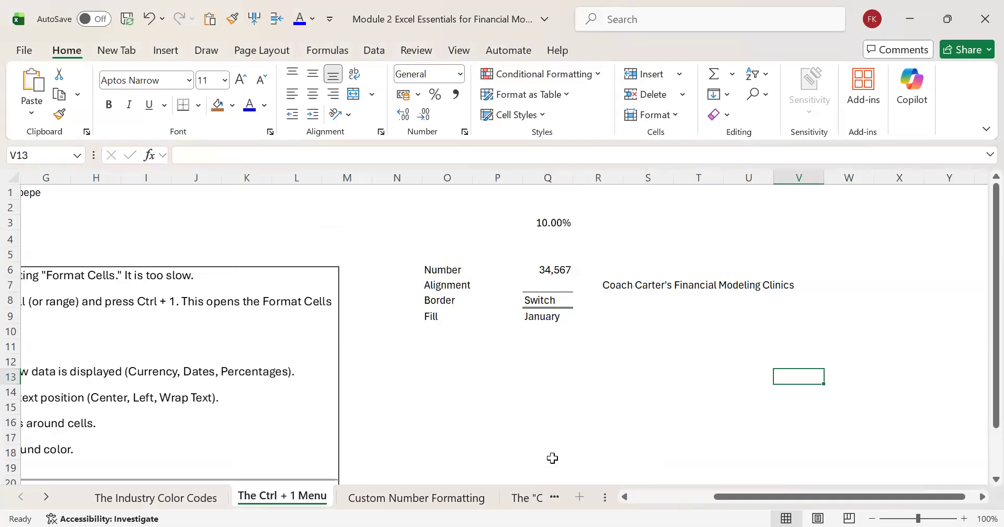
# Step: Try to fill the January cell Q9 by choosing standard green as its pattern colour
pyautogui.click(547, 319)
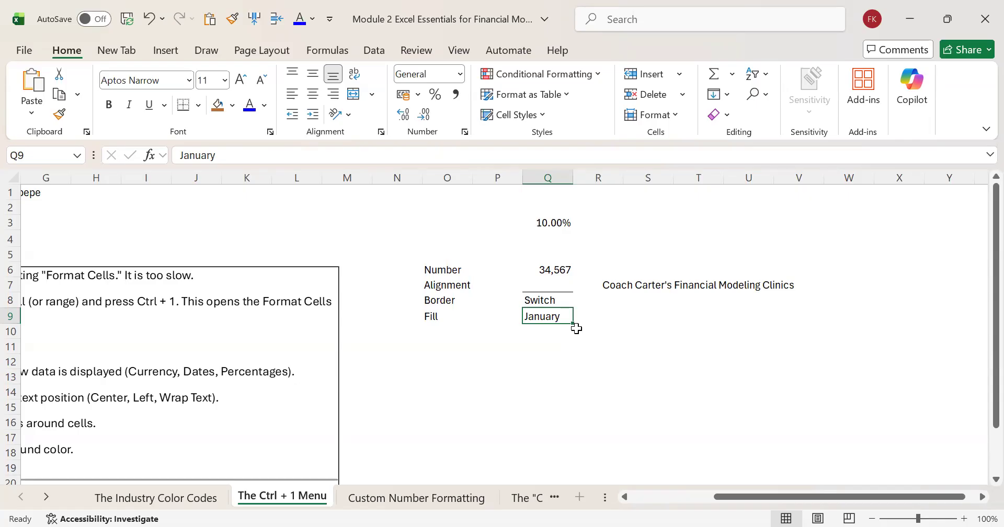
pyautogui.hotkey('ctrl', '1')
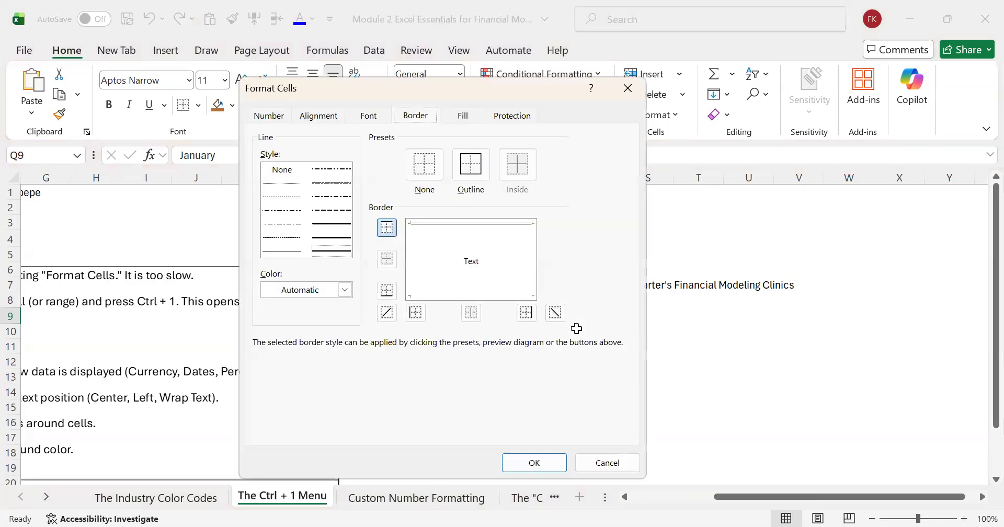
pyautogui.hotkey('ctrl', 'Tab')
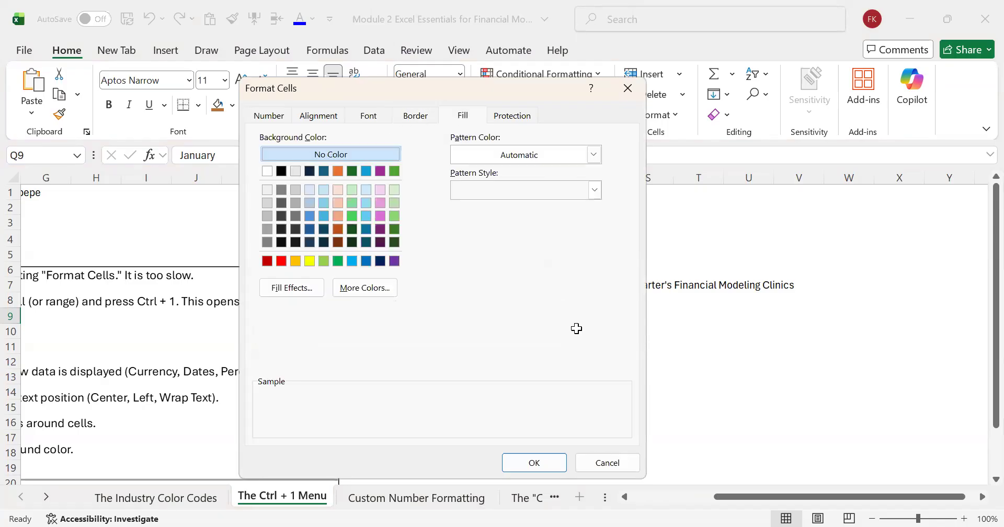
pyautogui.press('Tab')
pyautogui.press('Tab')
pyautogui.press('Tab')
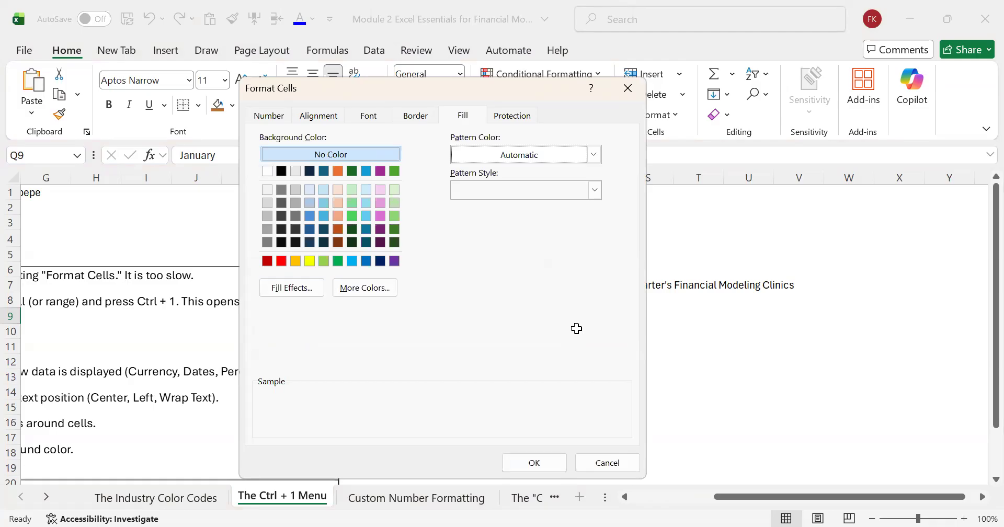
pyautogui.hotkey('alt', 'Down')
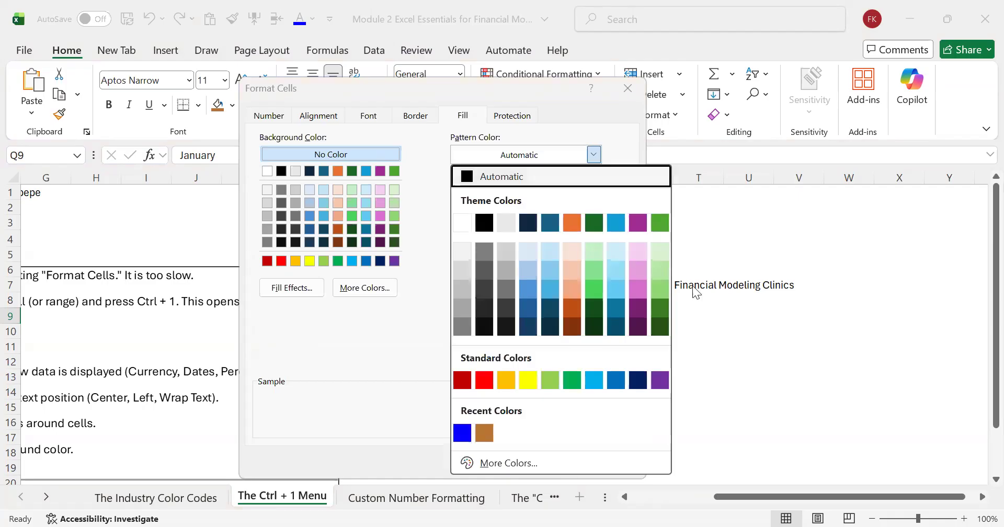
pyautogui.click(570, 380)
pyautogui.click(538, 467)
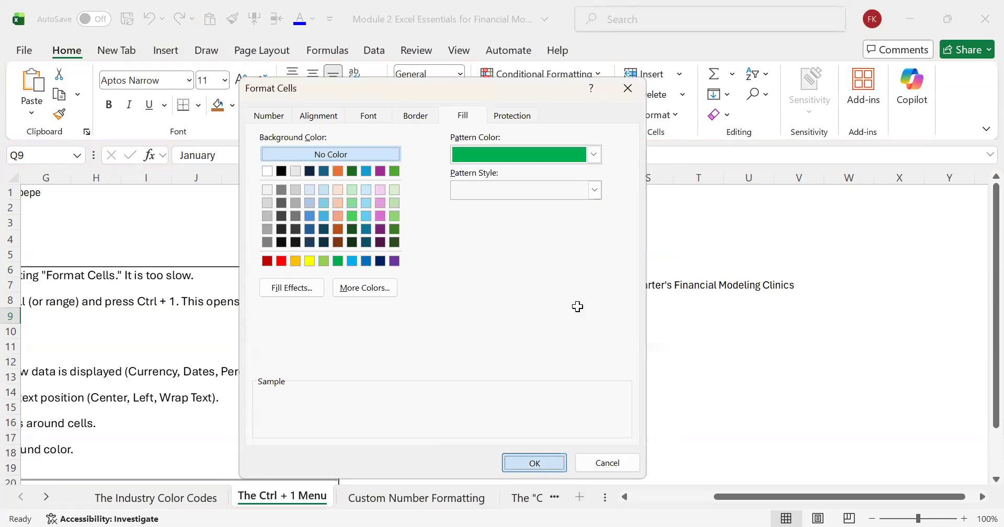
pyautogui.press('Return')
# Step: Fill the January cell Q9 with a bright green theme background colour
pyautogui.click(548, 316)
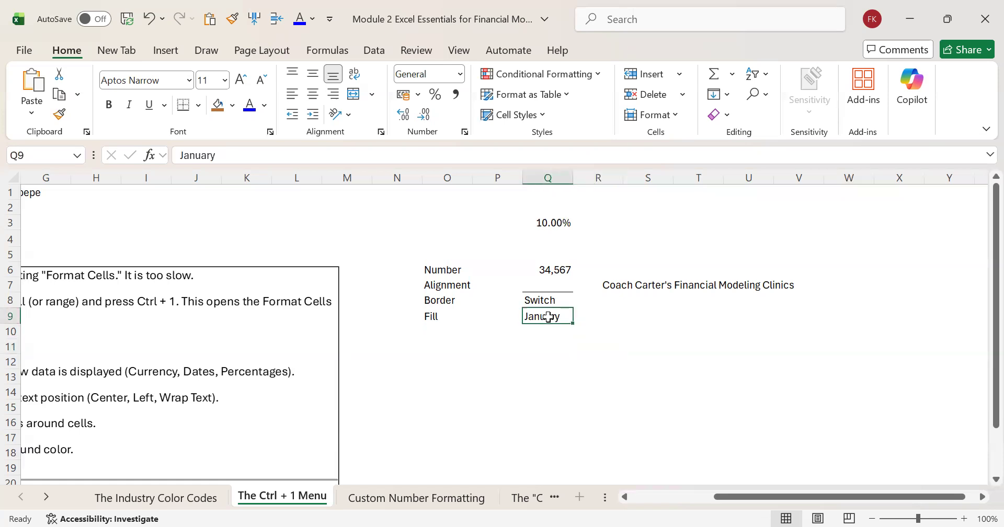
pyautogui.hotkey('ctrl', '1')
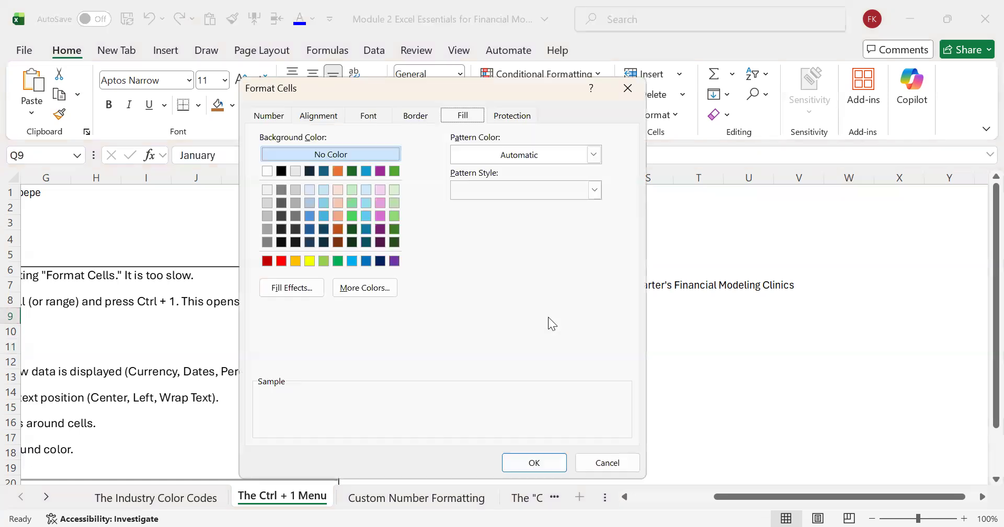
pyautogui.click(351, 212)
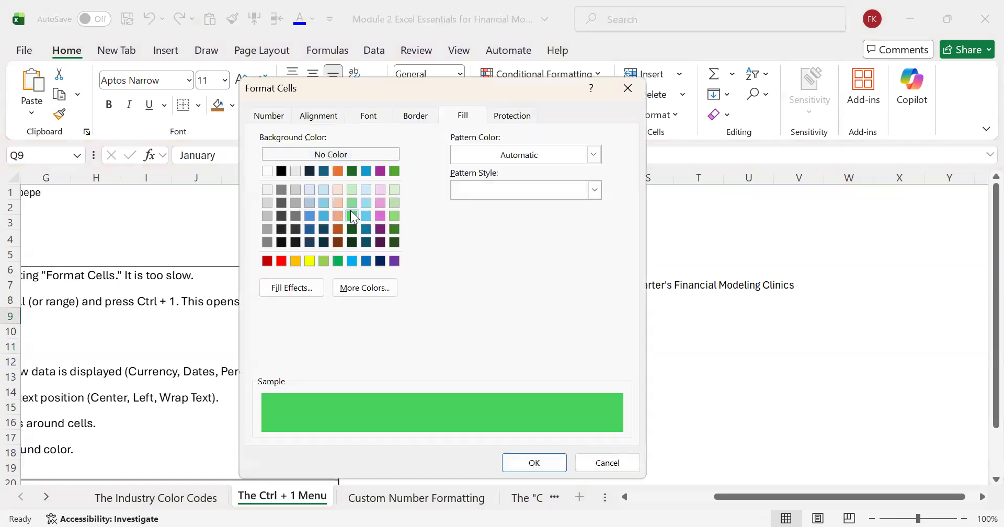
pyautogui.click(537, 462)
pyautogui.click(699, 346)
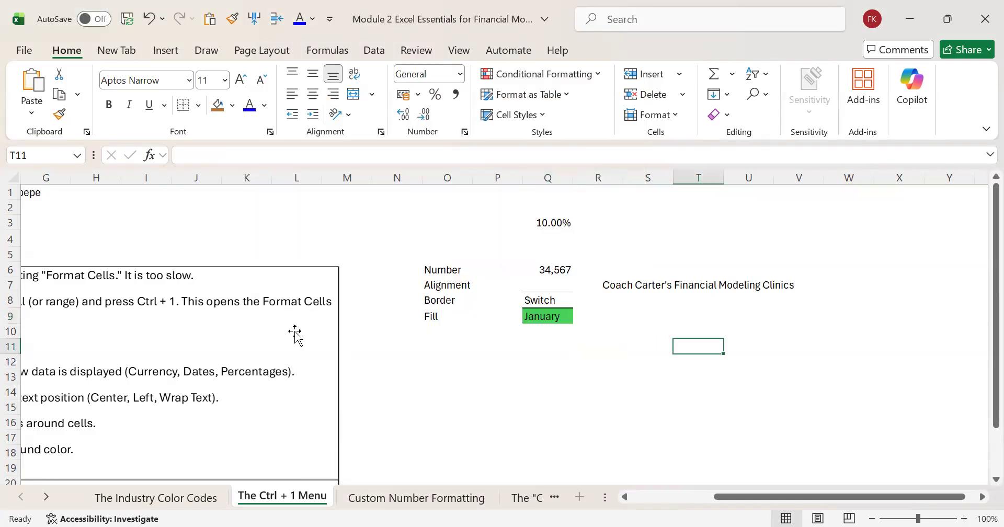
# Step: Review the sheet's notes on the Number, Alignment, Border and Fill tabs of the Format Cells dialog
pyautogui.click(397, 361)
pyautogui.press('Left')
pyautogui.press('Left')
pyautogui.press('Left')
pyautogui.press('Left')
pyautogui.press('Left')
pyautogui.press('Left')
pyautogui.press('Left')
pyautogui.press('Left')
pyautogui.press('Left')
pyautogui.press('Left')
pyautogui.press('Left')
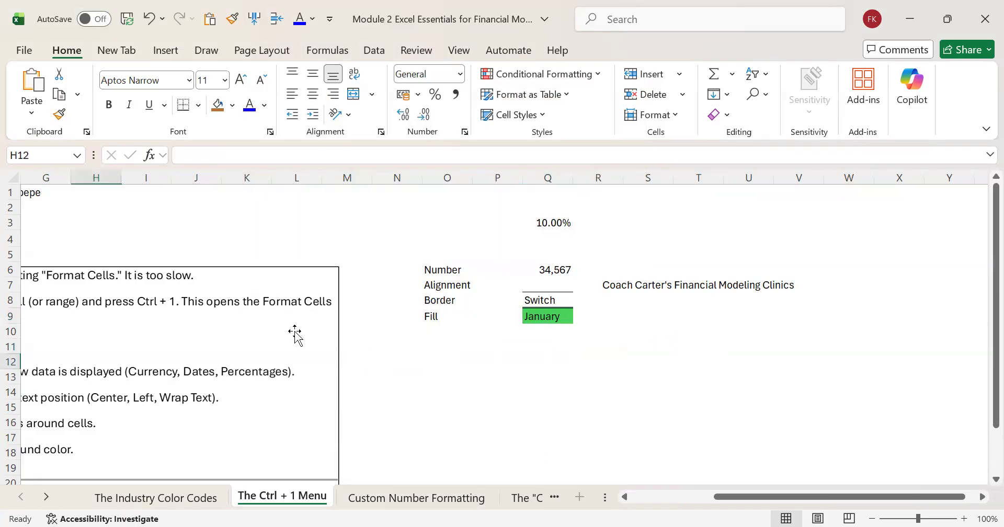
pyautogui.press('Up')
pyautogui.press('Down')
pyautogui.press('Down')
pyautogui.press('Down')
pyautogui.press('Down')
pyautogui.press('Down')
pyautogui.press('Down')
pyautogui.press('Down')
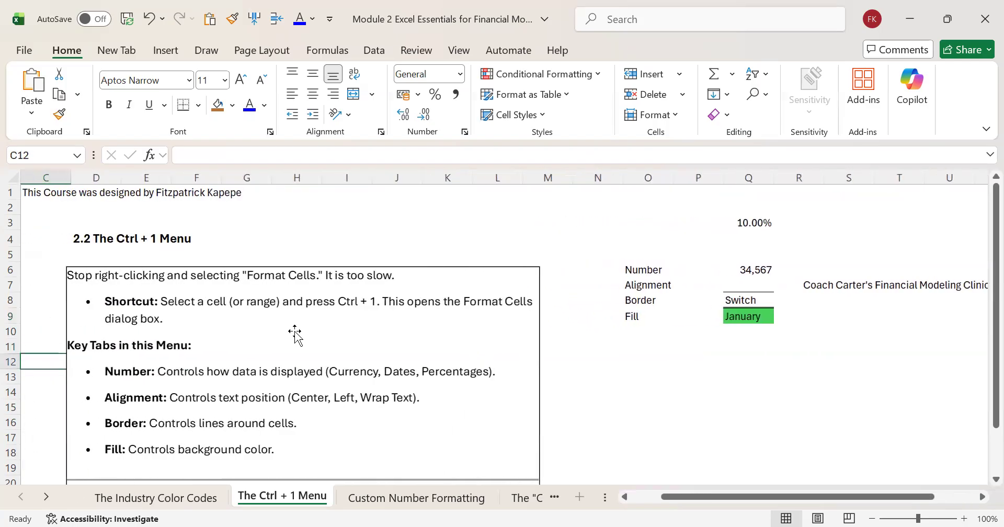
pyautogui.press('Down')
pyautogui.press('Down')
pyautogui.press('Down')
pyautogui.press('Down')
pyautogui.press('Down')
pyautogui.press('Down')
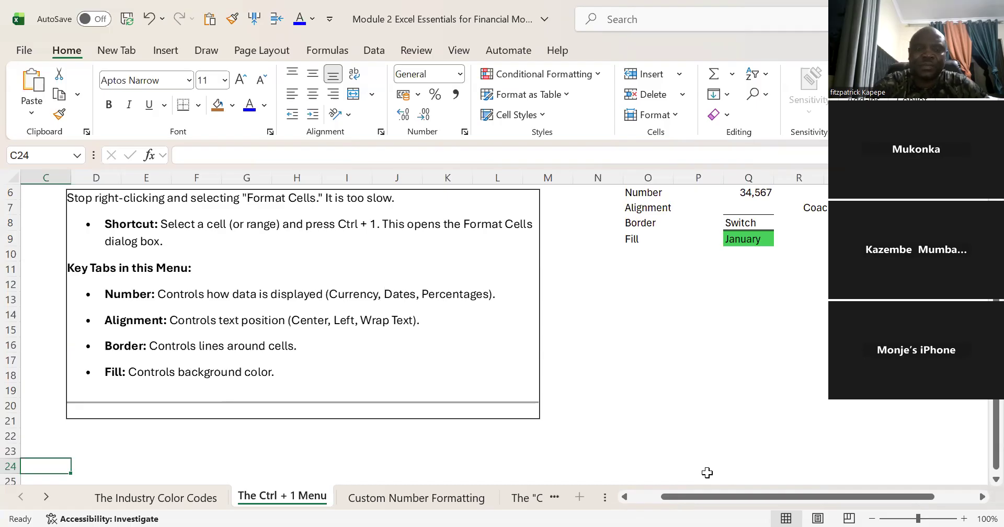
# Step: Open the Custom Number Formatting sheet and go to its introduction in section 2.3 at the start of the sheet
pyautogui.click(418, 499)
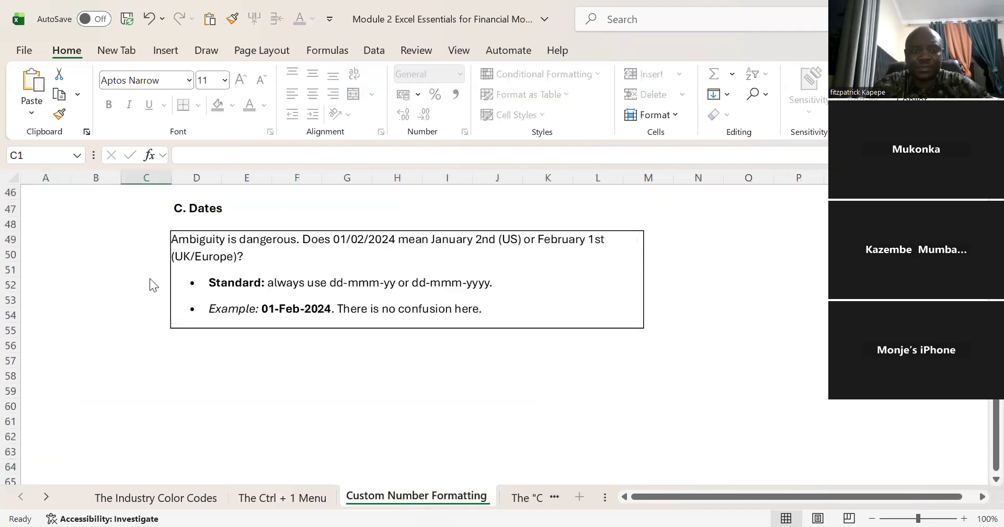
pyautogui.click(150, 279)
pyautogui.press('Up')
pyautogui.press('Up')
pyautogui.press('Up')
pyautogui.press('Up')
pyautogui.press('Up')
pyautogui.press('Up')
pyautogui.press('Up')
pyautogui.press('Up')
pyautogui.press('Up')
pyautogui.press('Up')
pyautogui.press('Up')
pyautogui.press('Up')
pyautogui.press('Up')
pyautogui.press('Up')
pyautogui.press('Up')
pyautogui.press('Up')
pyautogui.press('Up')
pyautogui.press('Up')
pyautogui.press('Up')
pyautogui.press('Up')
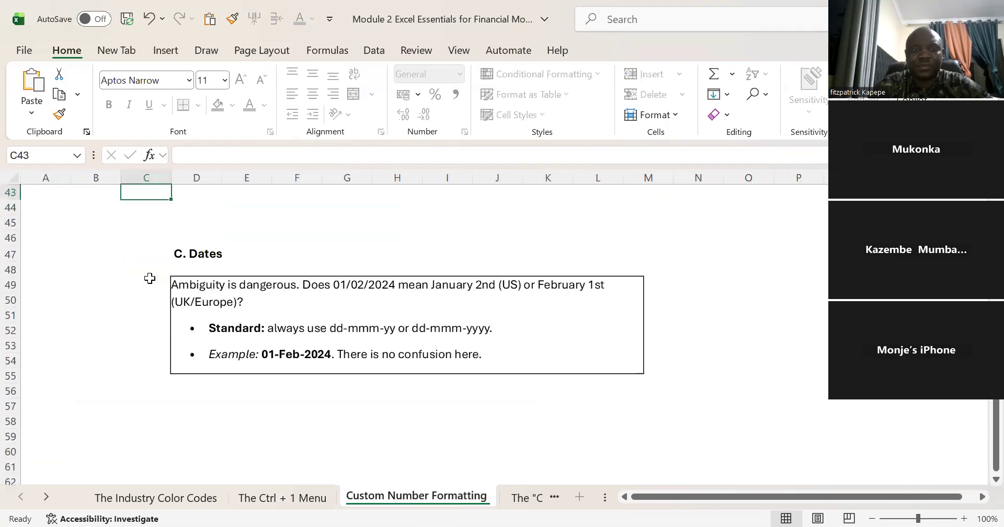
pyautogui.press('Up')
pyautogui.press('Up')
pyautogui.press('Up')
pyautogui.press('Up')
pyautogui.press('Up')
pyautogui.press('Up')
pyautogui.press('Up')
pyautogui.press('Up')
pyautogui.press('Up')
pyautogui.press('Up')
pyautogui.press('Up')
pyautogui.press('Up')
pyautogui.press('Up')
pyautogui.press('Up')
pyautogui.press('Up')
pyautogui.press('Up')
pyautogui.press('Up')
pyautogui.press('Up')
pyautogui.press('Up')
pyautogui.press('Up')
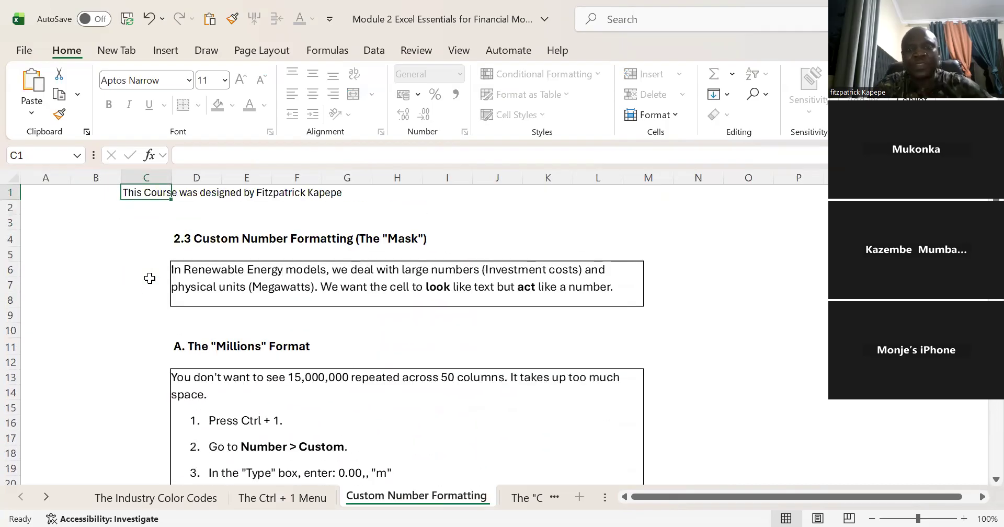
pyautogui.press('Down')
pyautogui.press('Down')
pyautogui.press('Down')
pyautogui.press('Down')
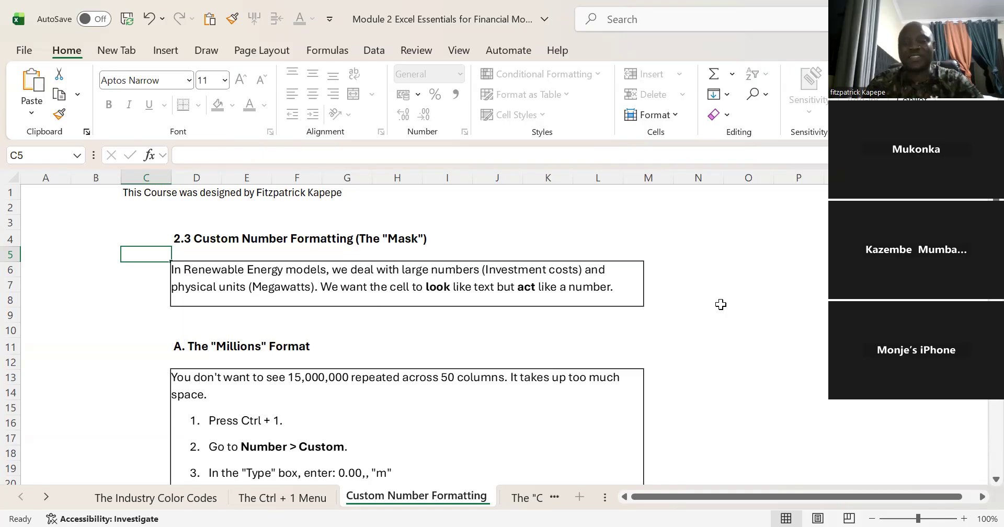
pyautogui.click(717, 235)
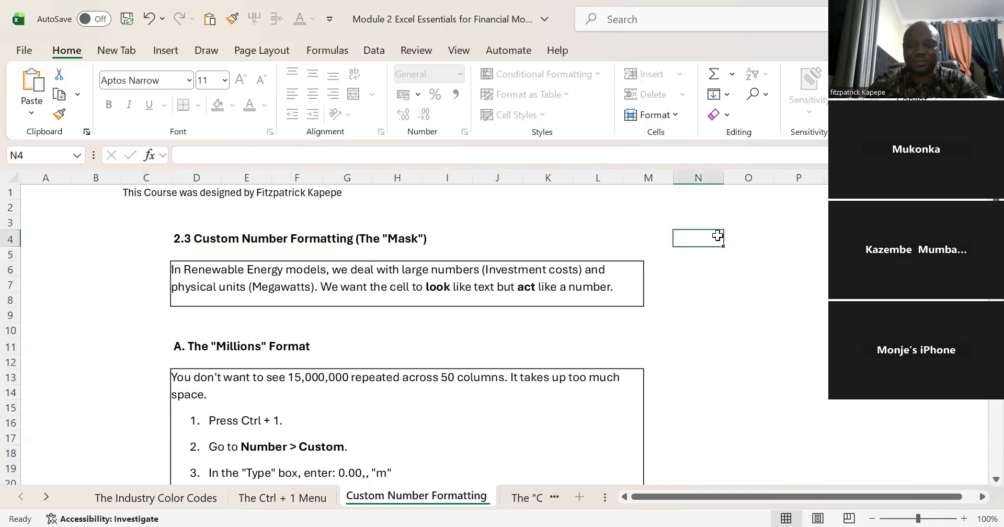
pyautogui.press('Right')
pyautogui.press('Right')
pyautogui.press('Right')
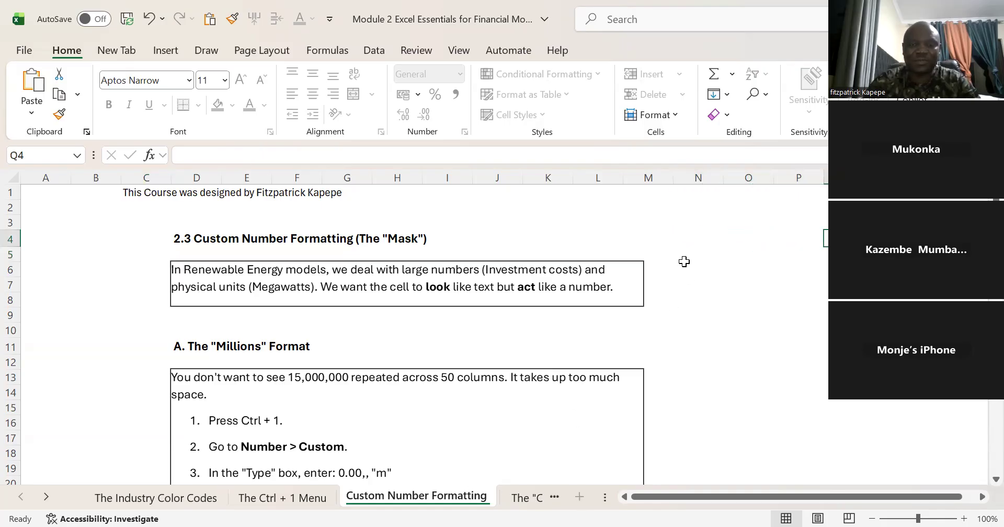
pyautogui.press('Left')
pyautogui.press('Left')
pyautogui.press('Left')
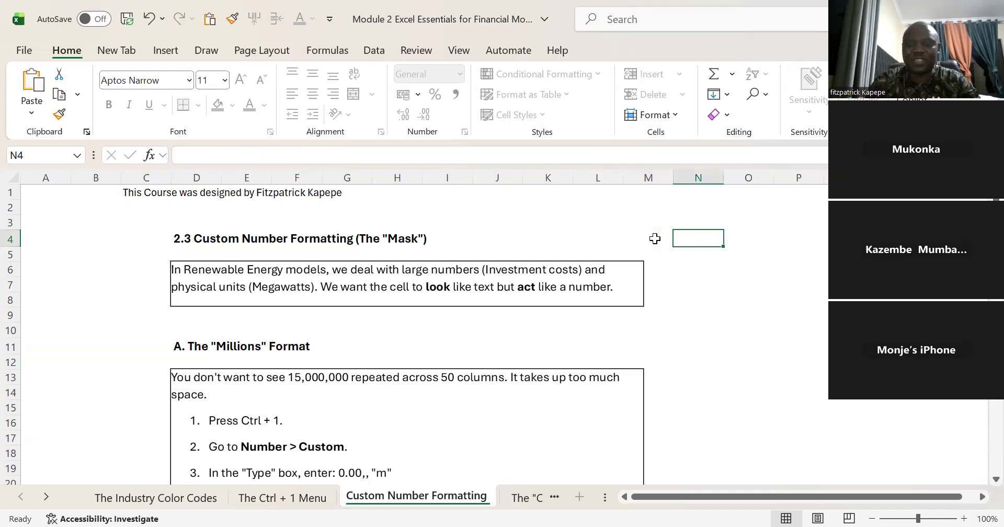
# Step: Fill the empty range AA3:AH14 with random whole numbers using =RANDBETWEEN(12000,150000)
pyautogui.hscroll(7, 655, 238)
pyautogui.click(400, 222)
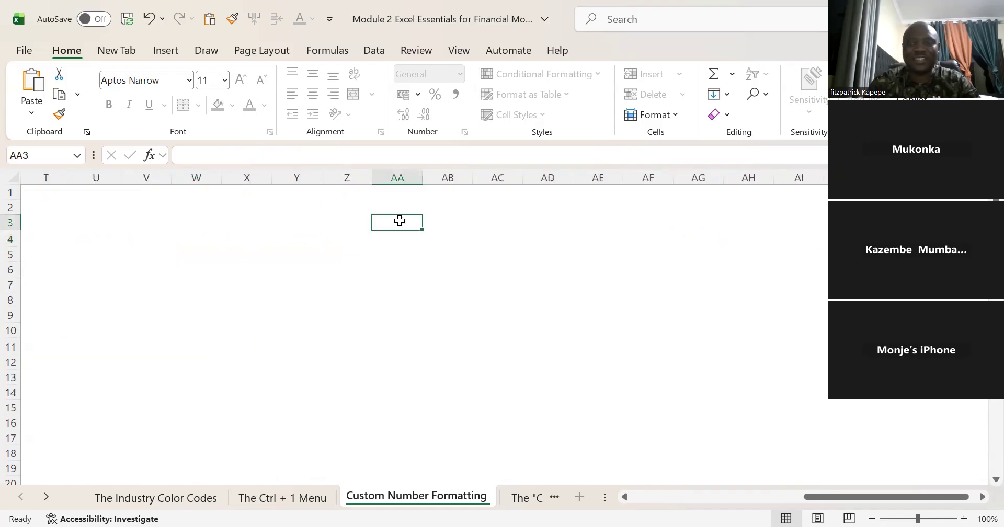
pyautogui.hotkey('shift', 'Right')
pyautogui.hotkey('shift', 'Right')
pyautogui.hotkey('shift', 'Right')
pyautogui.hotkey('shift', 'Right')
pyautogui.hotkey('shift', 'Right')
pyautogui.hotkey('shift', 'Right')
pyautogui.hotkey('shift', 'Right')
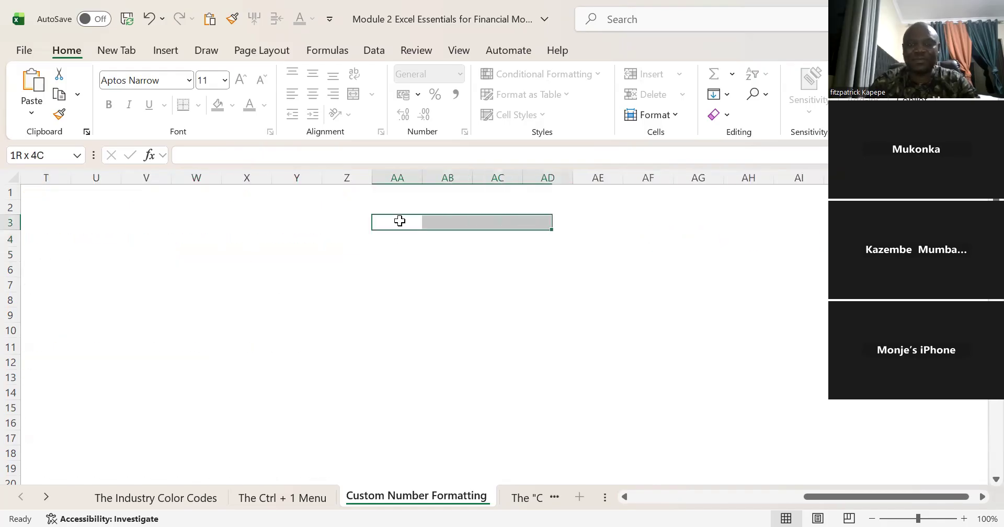
pyautogui.hotkey('shift', 'Down')
pyautogui.hotkey('shift', 'Down')
pyautogui.hotkey('shift', 'Down')
pyautogui.hotkey('shift', 'Down')
pyautogui.hotkey('shift', 'Down')
pyautogui.hotkey('shift', 'Down')
pyautogui.hotkey('shift', 'Down')
pyautogui.hotkey('shift', 'Down')
pyautogui.hotkey('shift', 'Down')
pyautogui.hotkey('shift', 'Down')
pyautogui.hotkey('shift', 'Down')
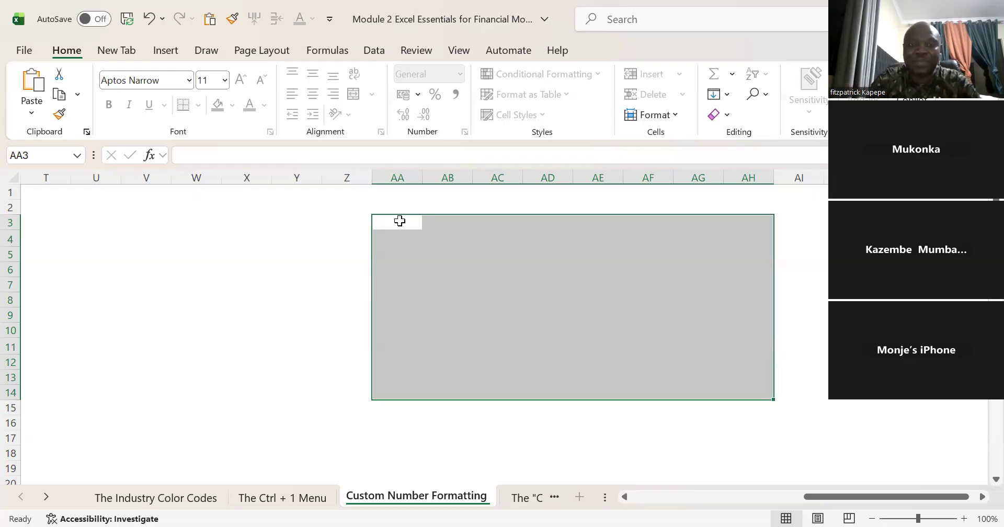
pyautogui.write('=r')
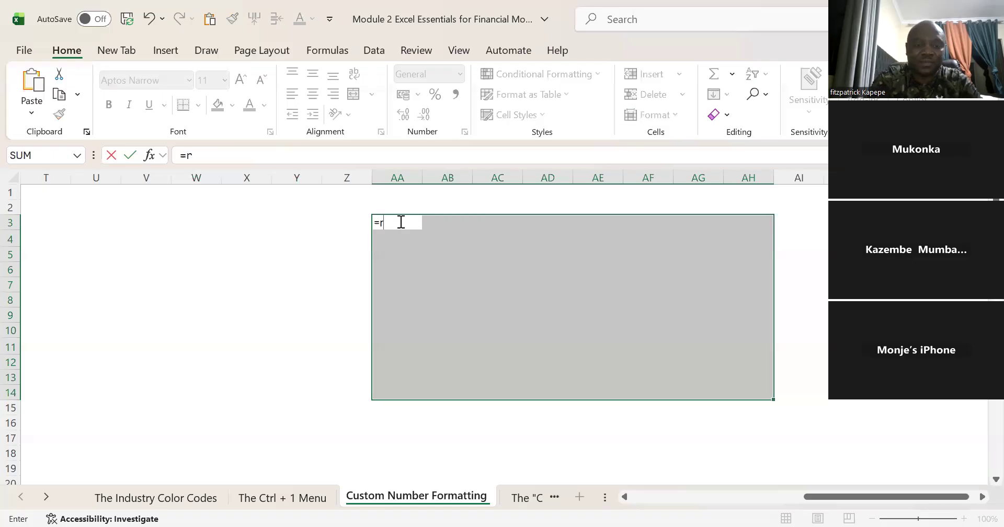
pyautogui.write('an')
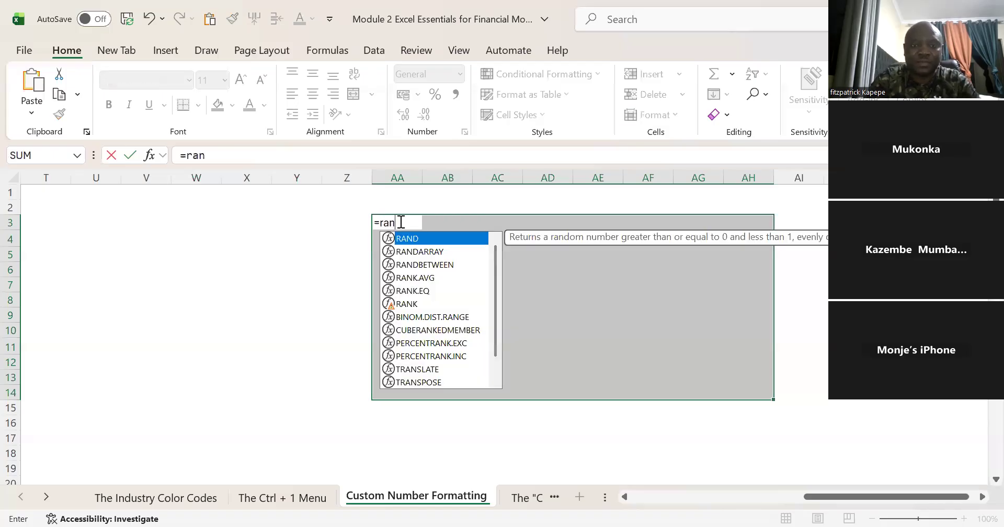
pyautogui.write('d')
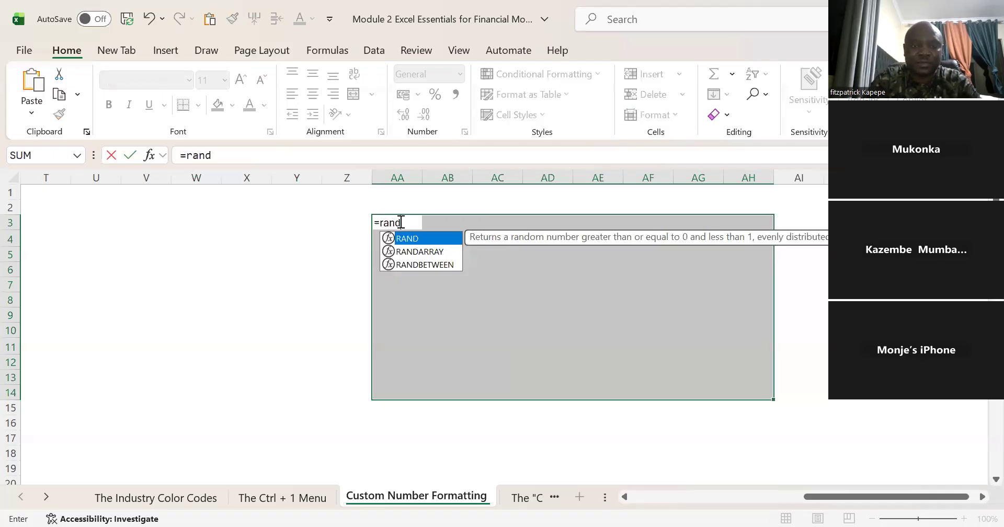
pyautogui.doubleClick(420, 264)
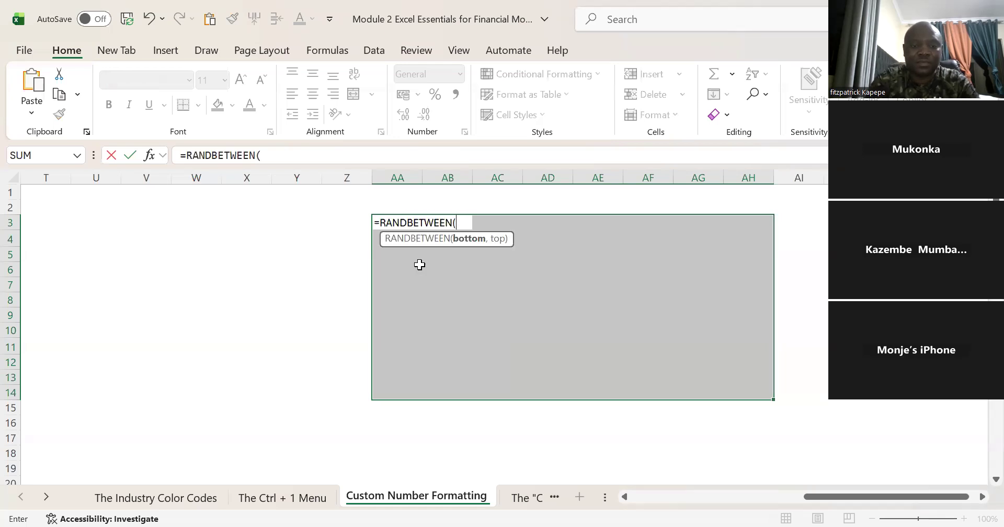
pyautogui.write('12000')
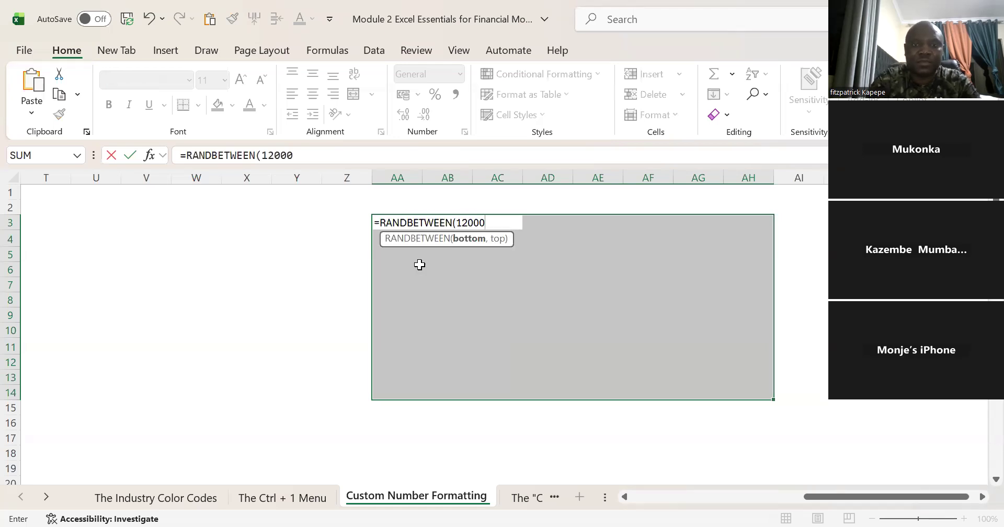
pyautogui.write(',')
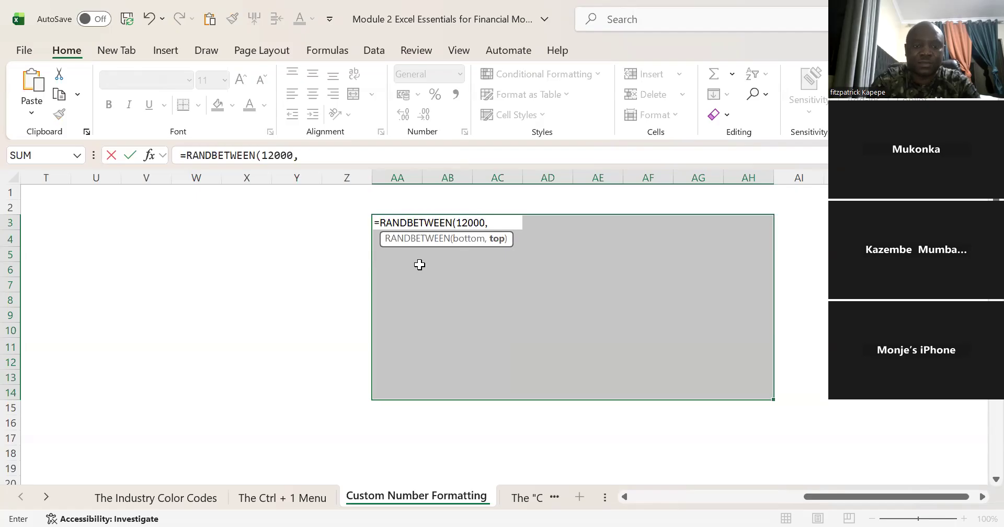
pyautogui.write('150000')
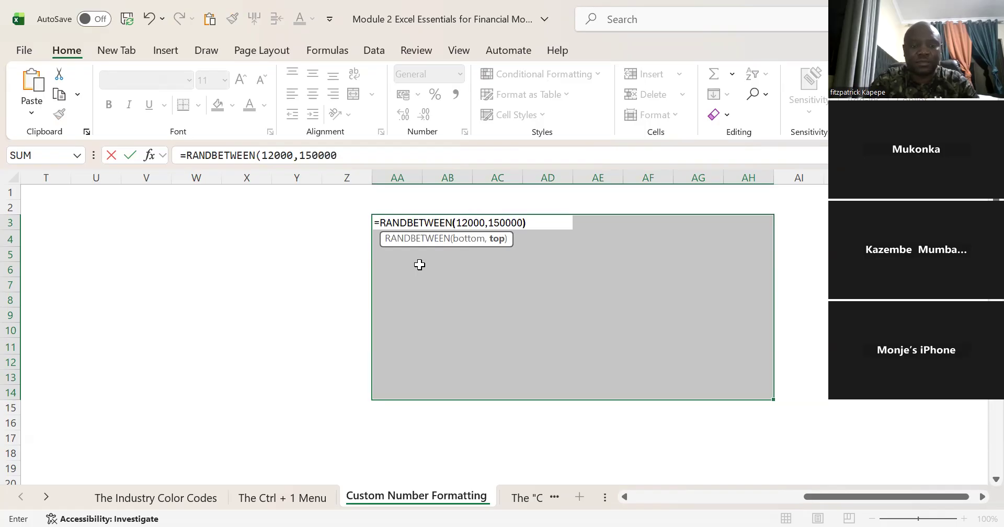
pyautogui.write(')')
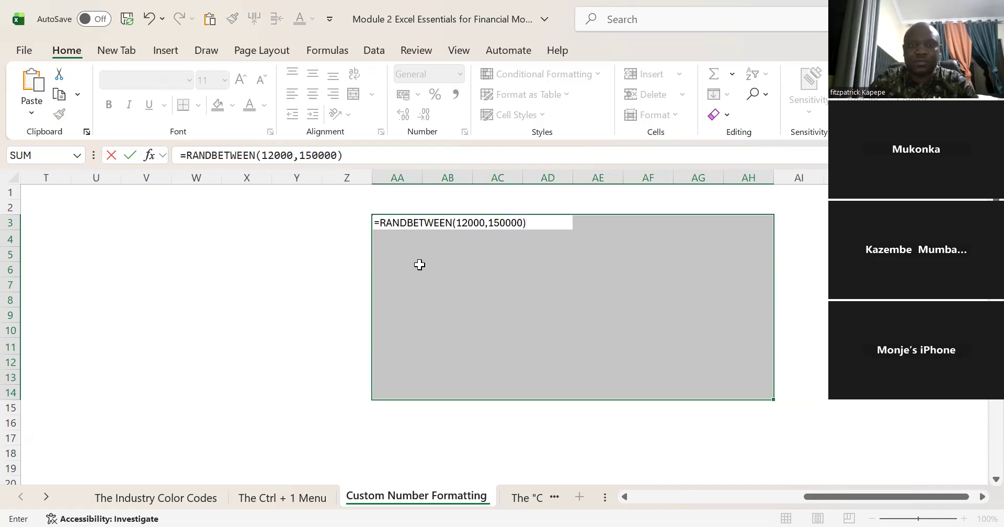
pyautogui.hotkey('ctrl', 'Return')
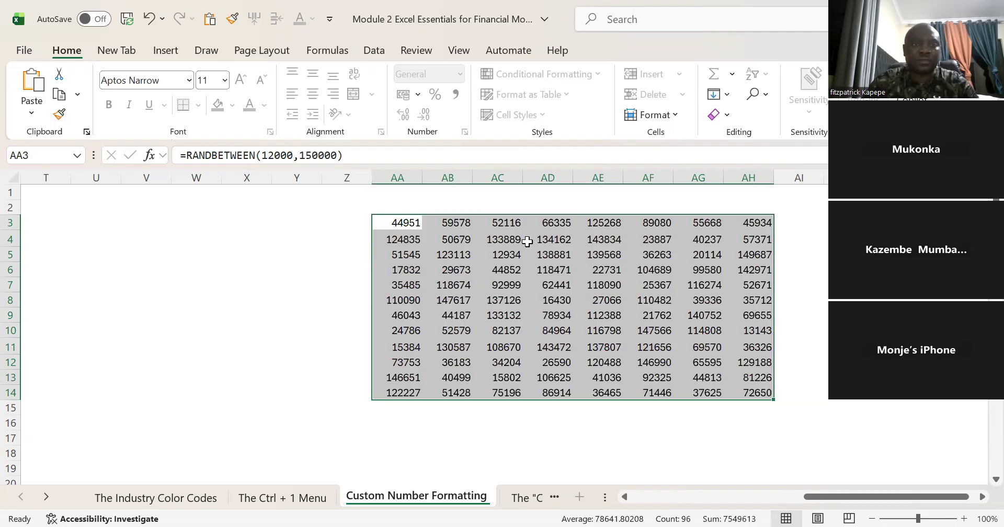
# Step: Replace the random-number formulas in AA3:AH14 with their static values by pasting values only over the same range
pyautogui.hotkey('ctrl', 'c')
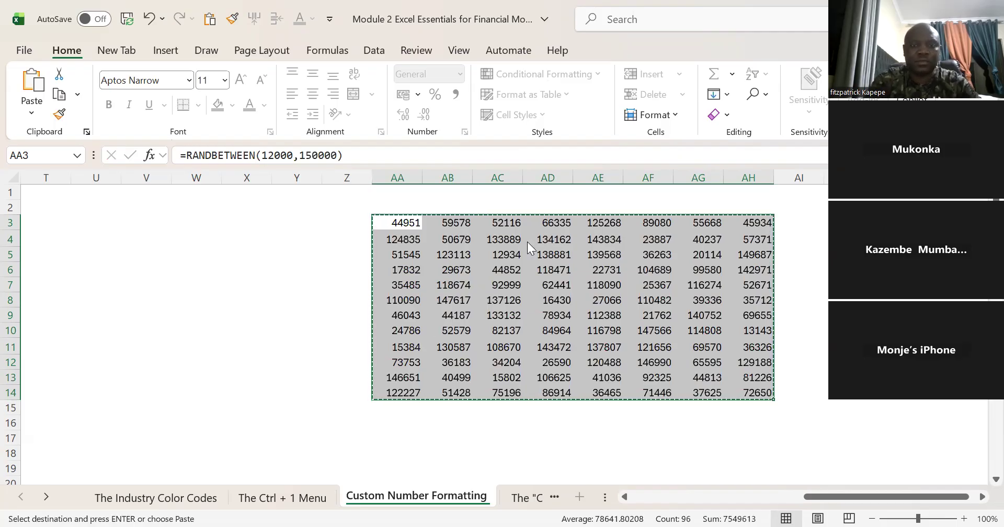
pyautogui.hotkey('ctrl', 'alt', 'v')
pyautogui.press('v')
pyautogui.press('Return')
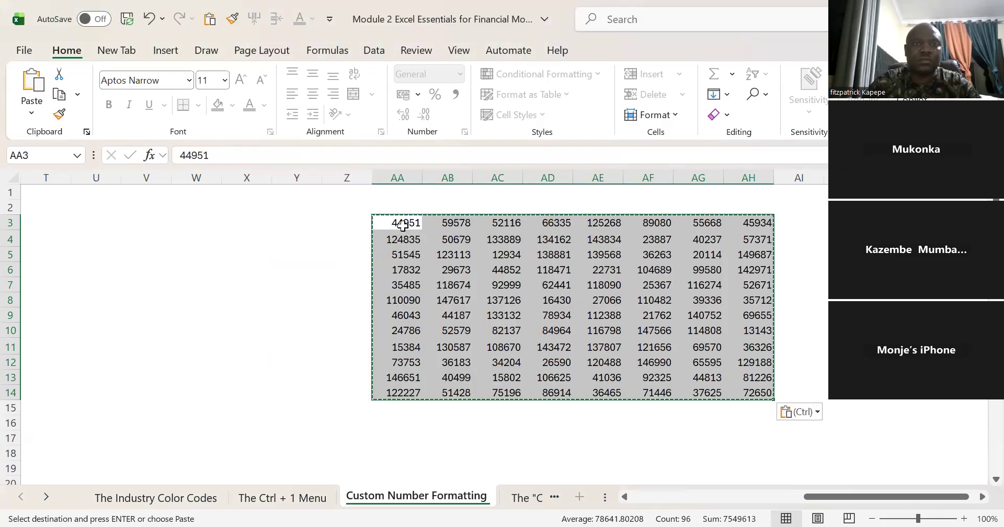
pyautogui.press('Escape')
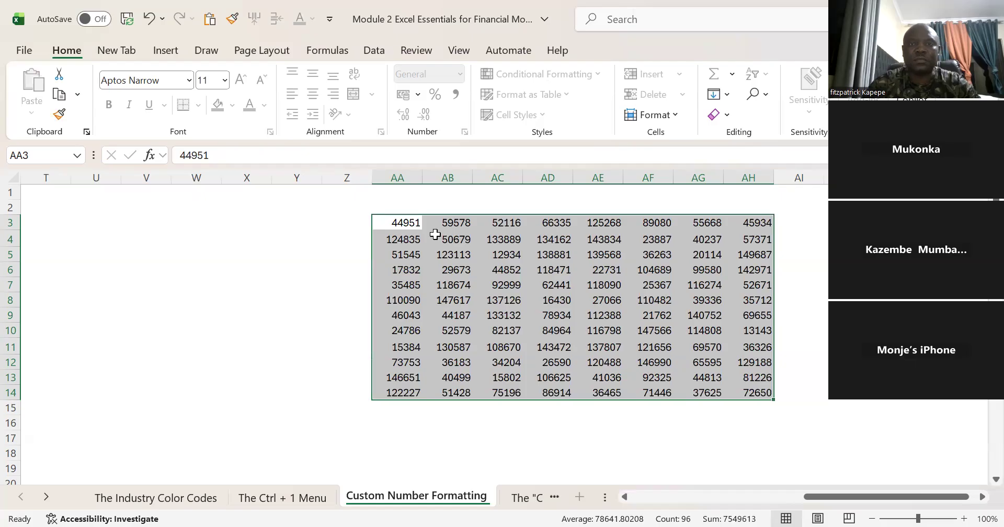
# Step: Unprotect the Custom Number Formatting sheet by entering the sheet password
pyautogui.rightClick(437, 256)
pyautogui.click(526, 2)
pyautogui.click(412, 50)
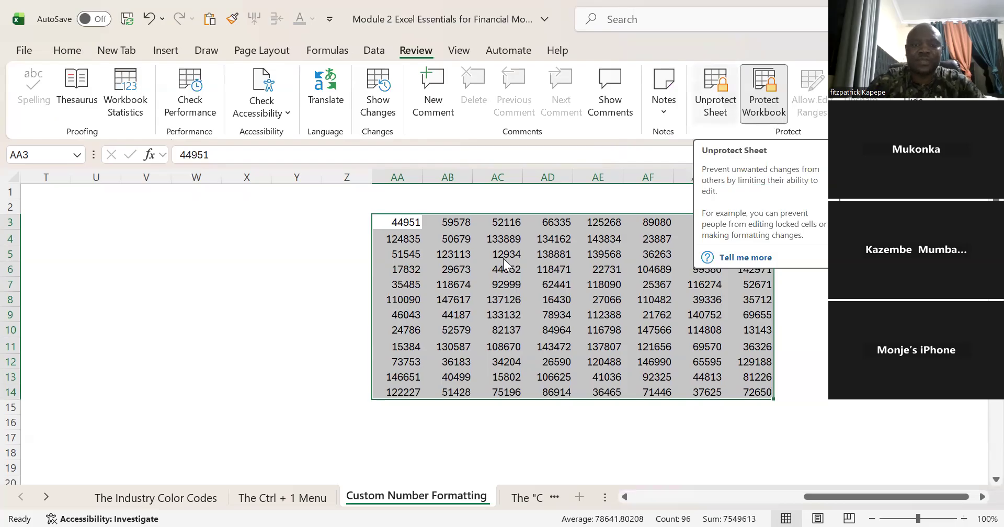
pyautogui.write('***')
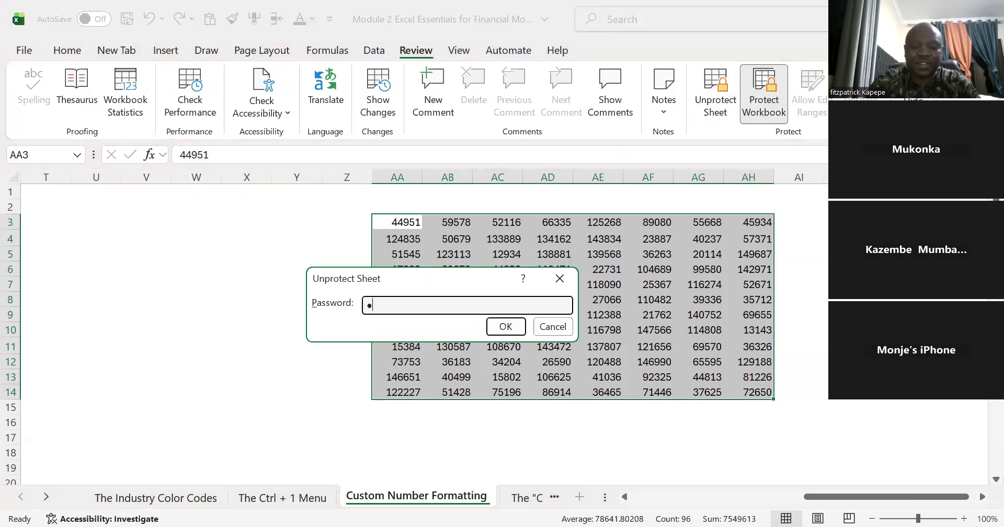
pyautogui.write('*')
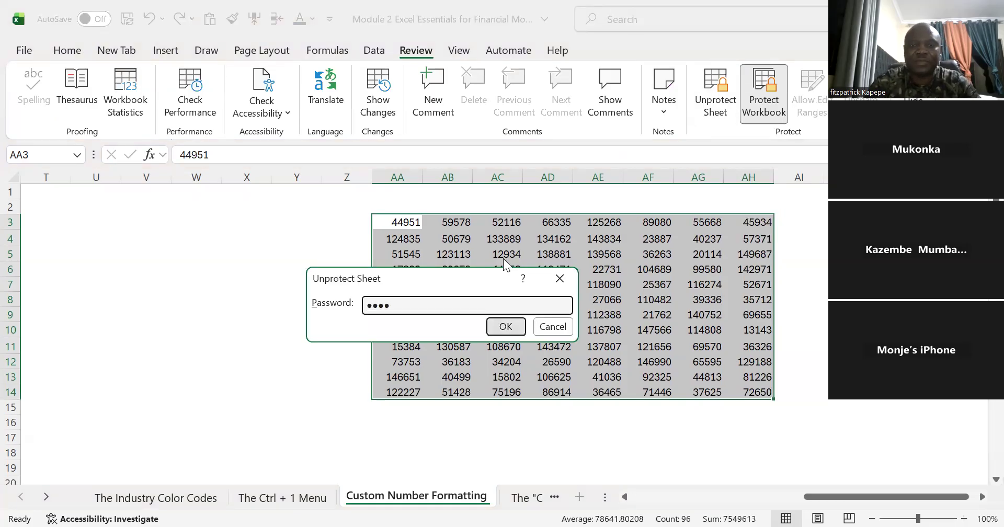
pyautogui.press('Return')
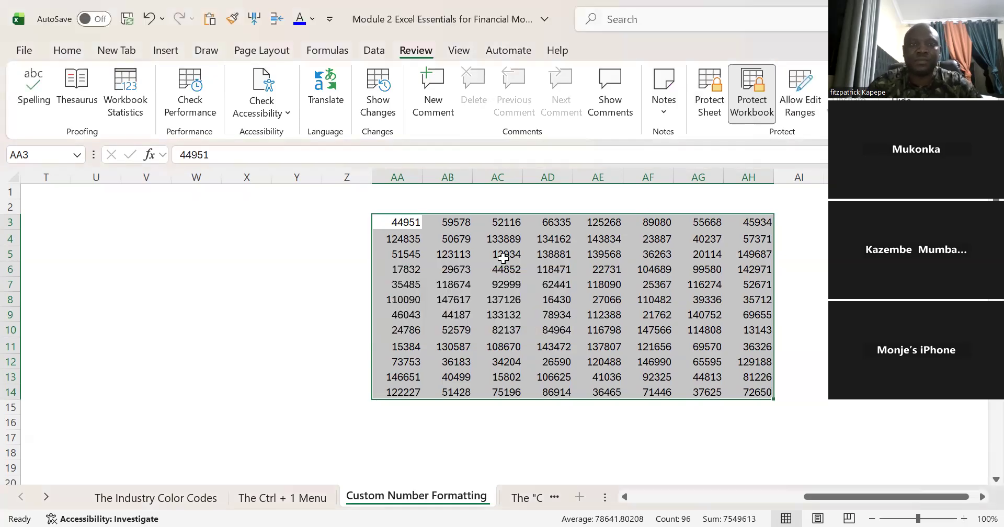
# Step: Format the numbers in AA3:AH14 with the comma style and reduce them to zero decimal places
pyautogui.rightClick(503, 257)
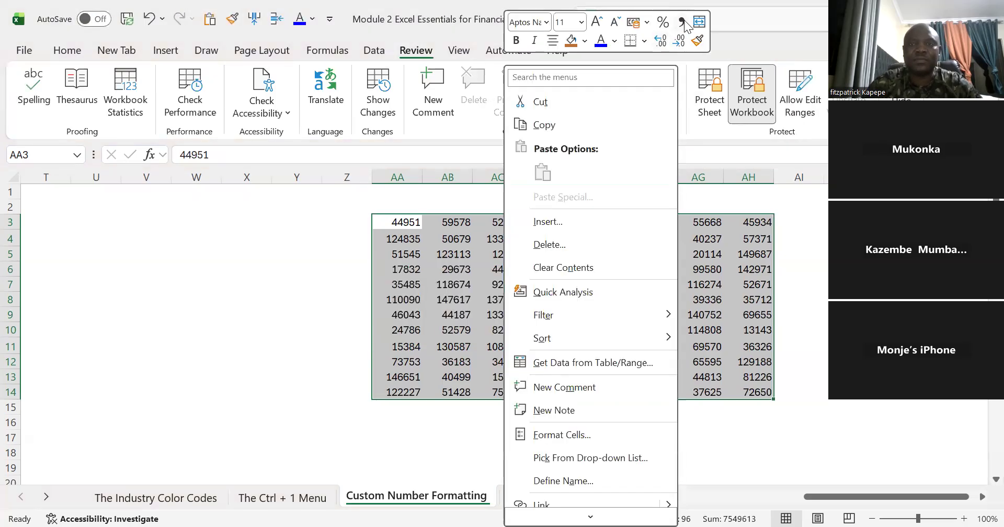
pyautogui.click(683, 22)
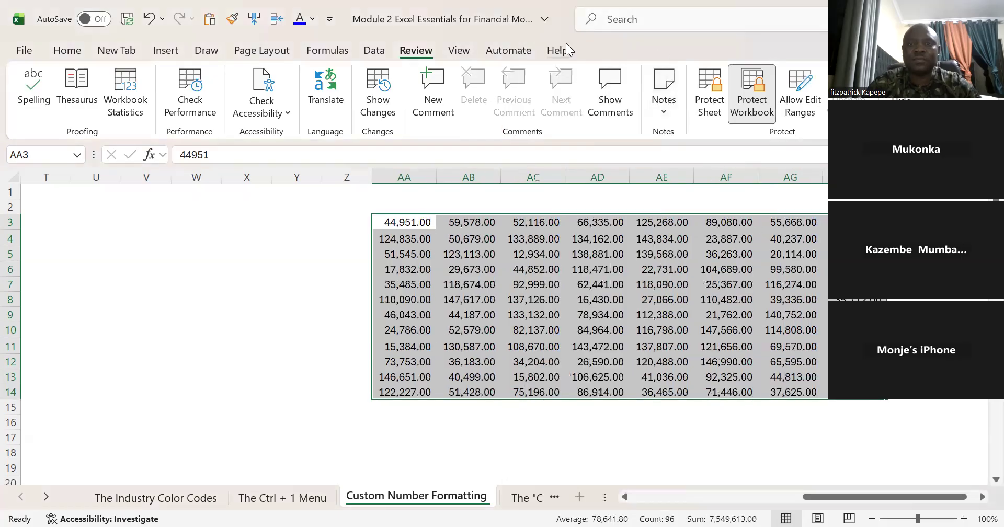
pyautogui.click(68, 50)
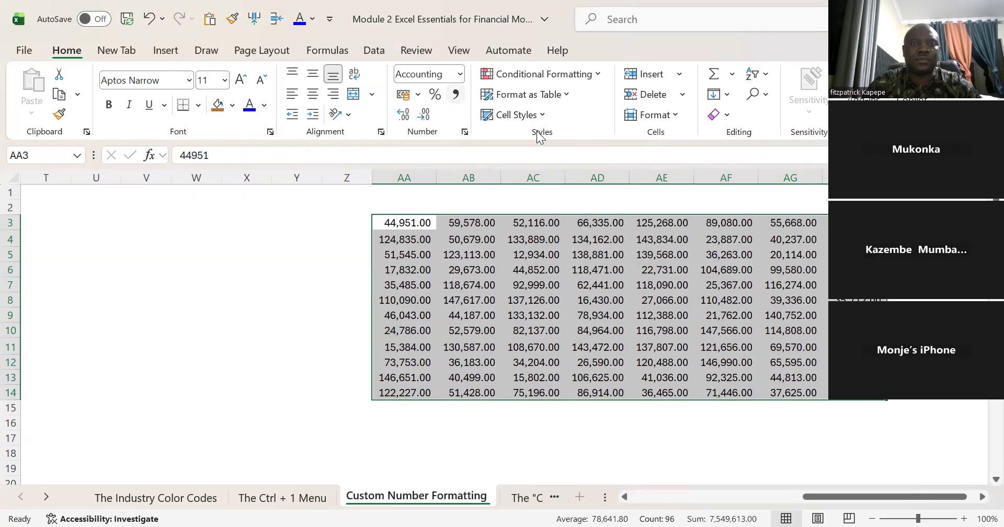
pyautogui.click(424, 114)
pyautogui.click(424, 114)
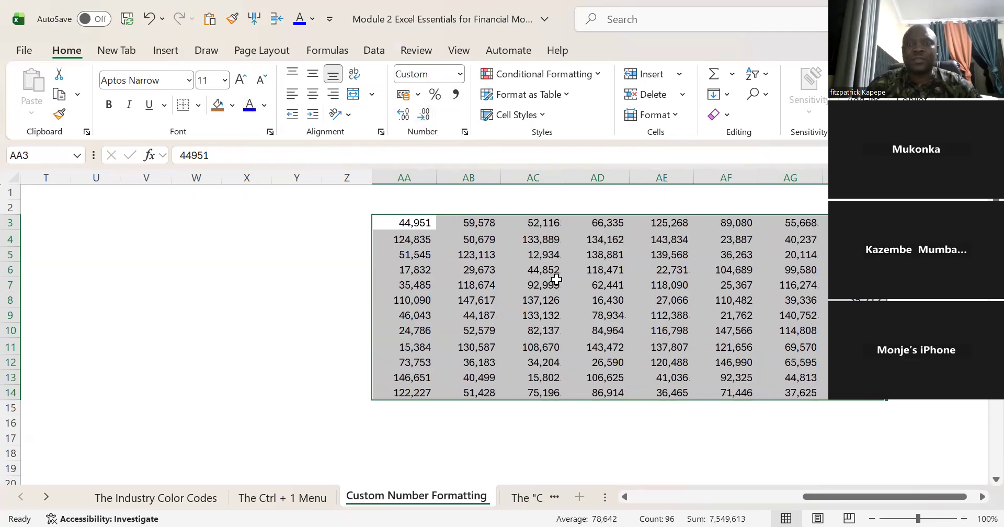
# Step: Look across the formatted number table in columns AA to AH, moving along row 5
pyautogui.click(530, 284)
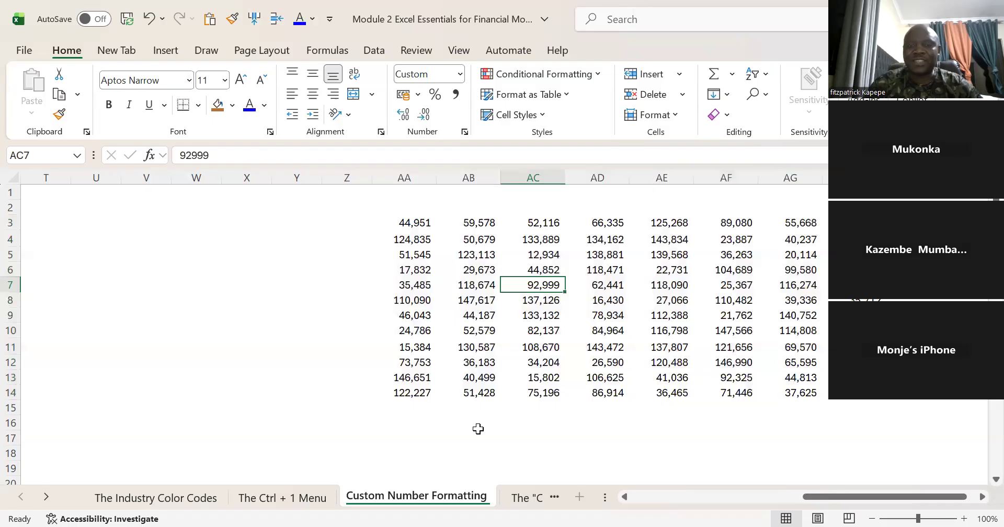
pyautogui.click(448, 262)
pyautogui.press('Left')
pyautogui.press('Right')
pyautogui.press('Right')
pyautogui.press('Right')
pyautogui.press('Right')
pyautogui.press('Right')
pyautogui.press('Right')
pyautogui.press('Right')
pyautogui.press('Right')
pyautogui.press('Right')
pyautogui.press('Right')
pyautogui.press('Right')
pyautogui.press('Left')
pyautogui.press('Left')
pyautogui.press('Left')
pyautogui.press('Left')
pyautogui.press('Left')
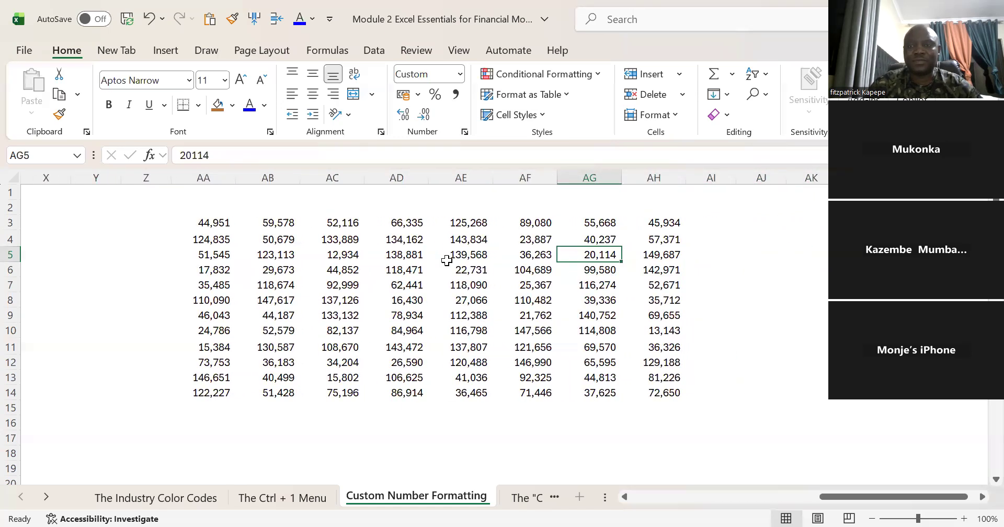
pyautogui.press('Left')
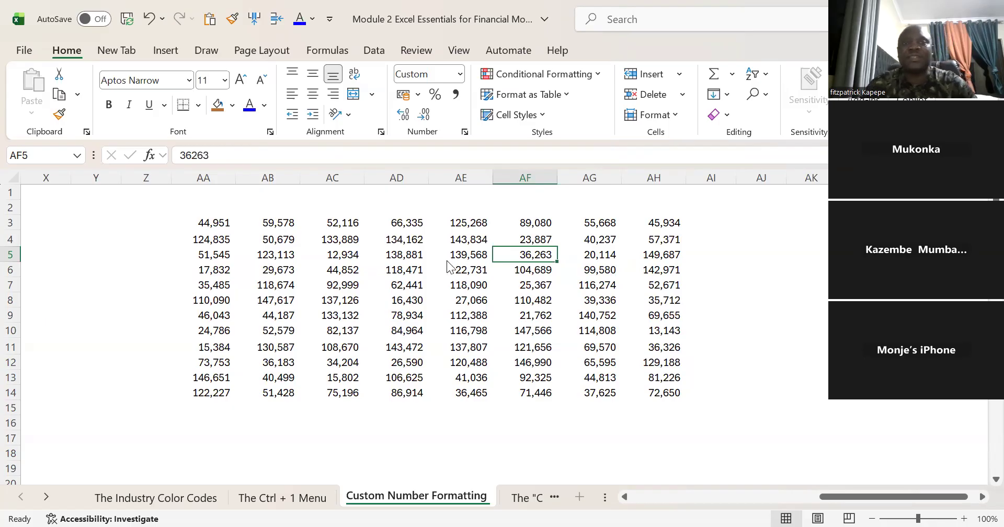
# Step: Give cell AF5 the custom number format "40,000", including the quotation marks, and compare its displayed number with the stored value
pyautogui.hotkey('ctrl', '1')
pyautogui.hotkey('ctrl', 'shift', 'Tab')
pyautogui.hotkey('ctrl', 'shift', 'Tab')
pyautogui.hotkey('ctrl', 'shift', 'Tab')
pyautogui.hotkey('ctrl', 'shift', 'Tab')
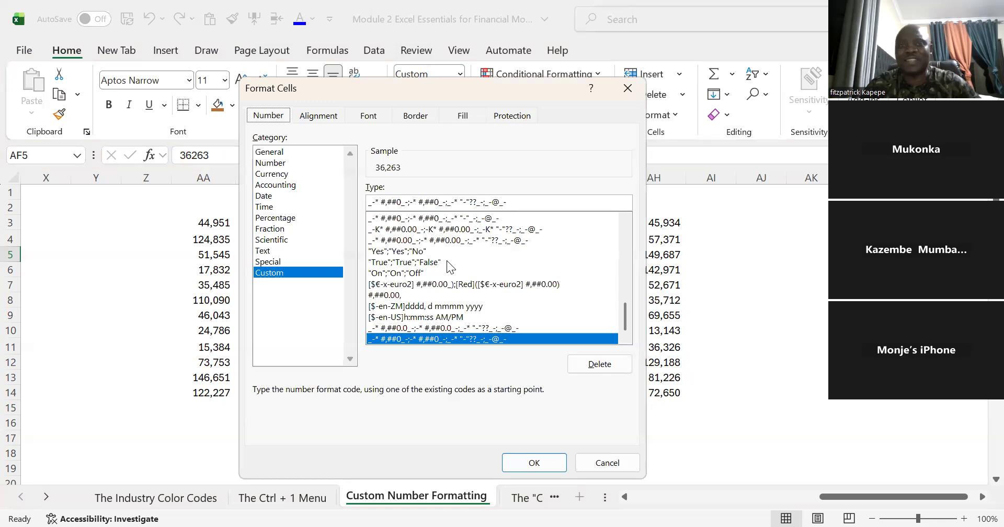
pyautogui.moveTo(506, 92); pyautogui.dragTo(327, 135)
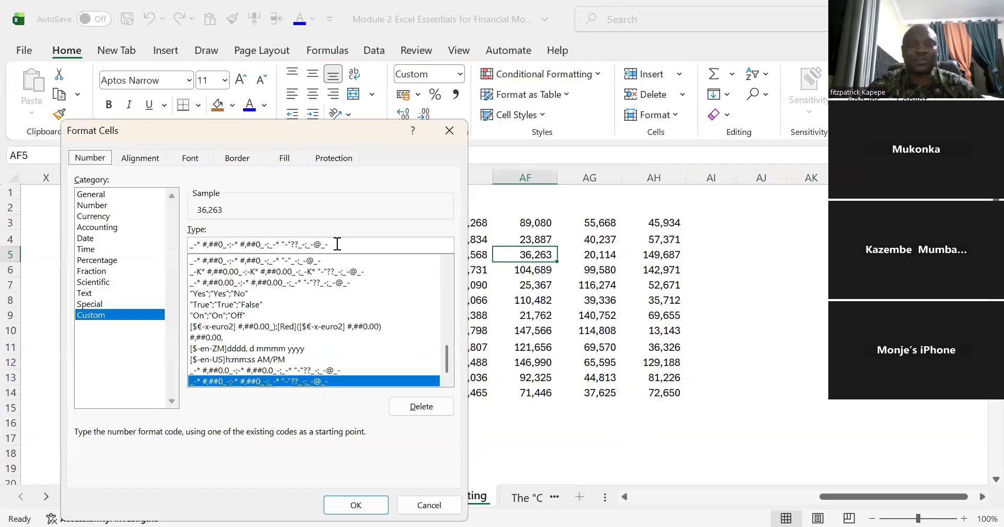
pyautogui.moveTo(338, 244); pyautogui.dragTo(180, 244)
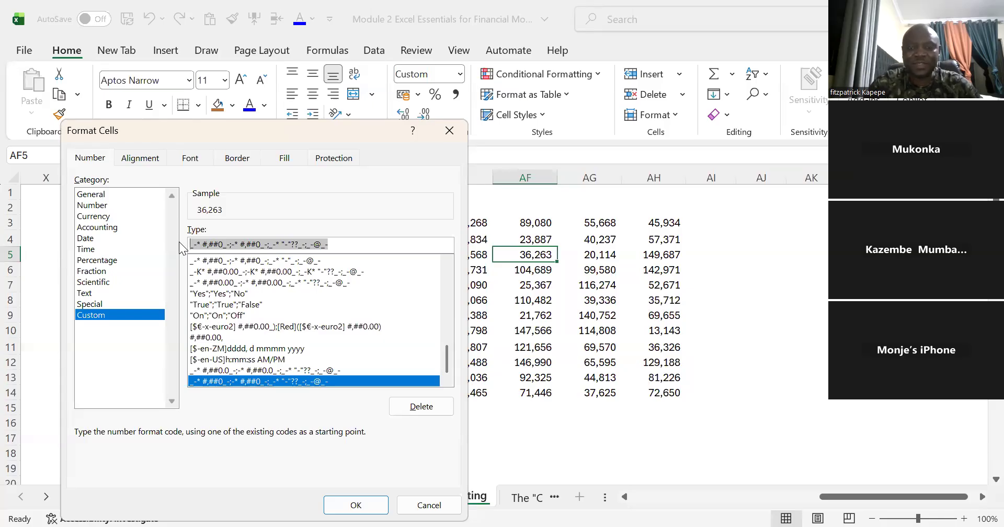
pyautogui.write('"')
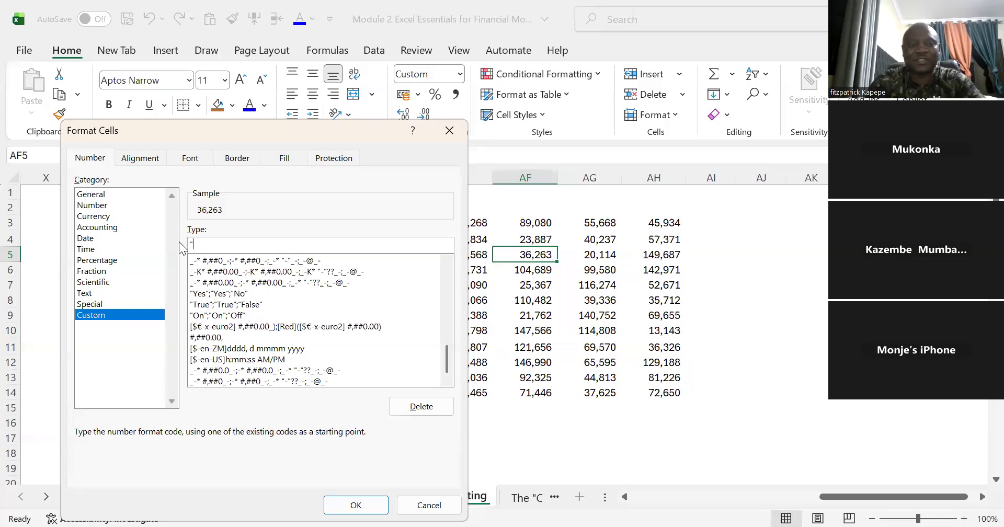
pyautogui.write('00')
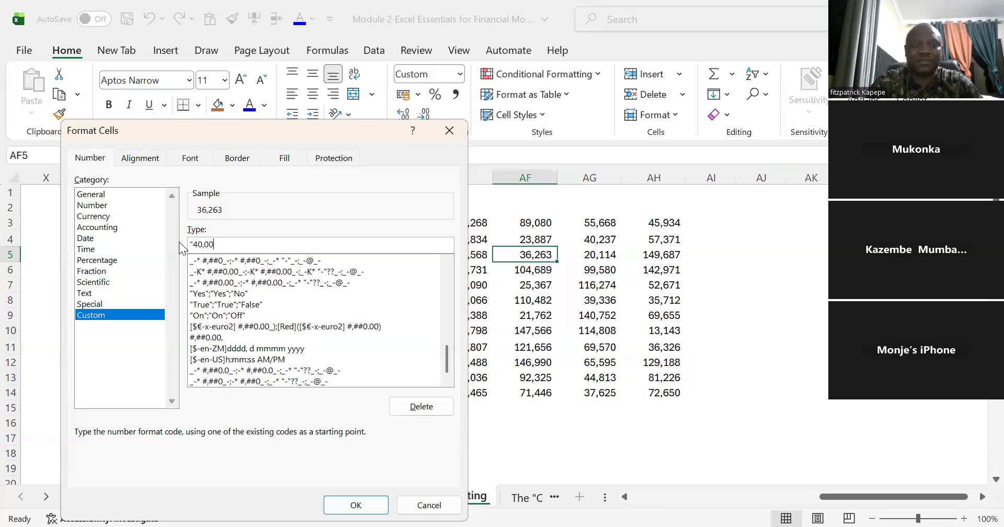
pyautogui.write('0"')
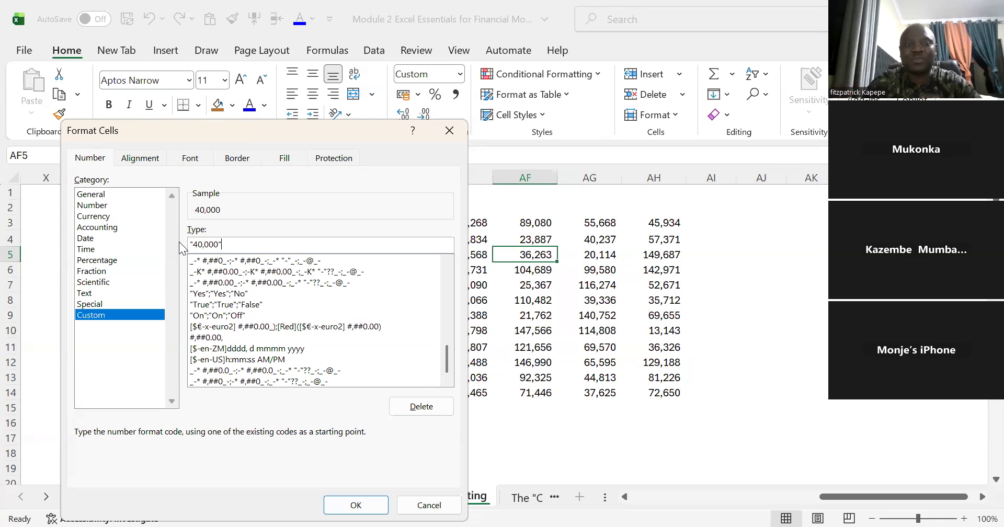
pyautogui.click(354, 505)
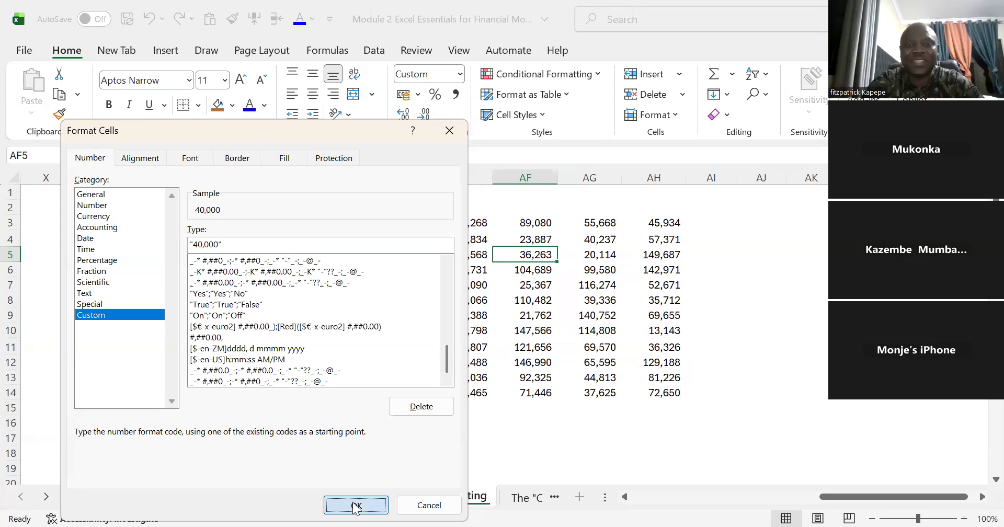
pyautogui.click(542, 437)
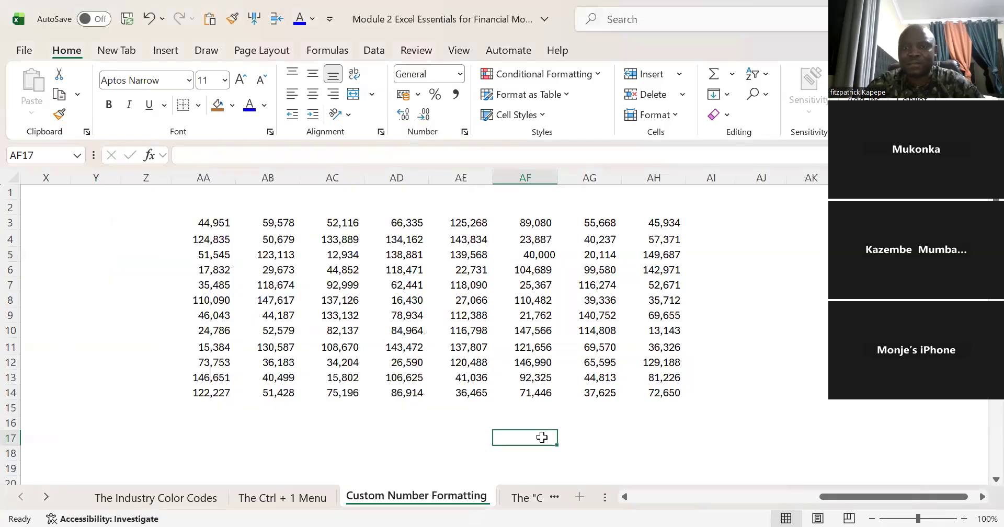
pyautogui.click(545, 253)
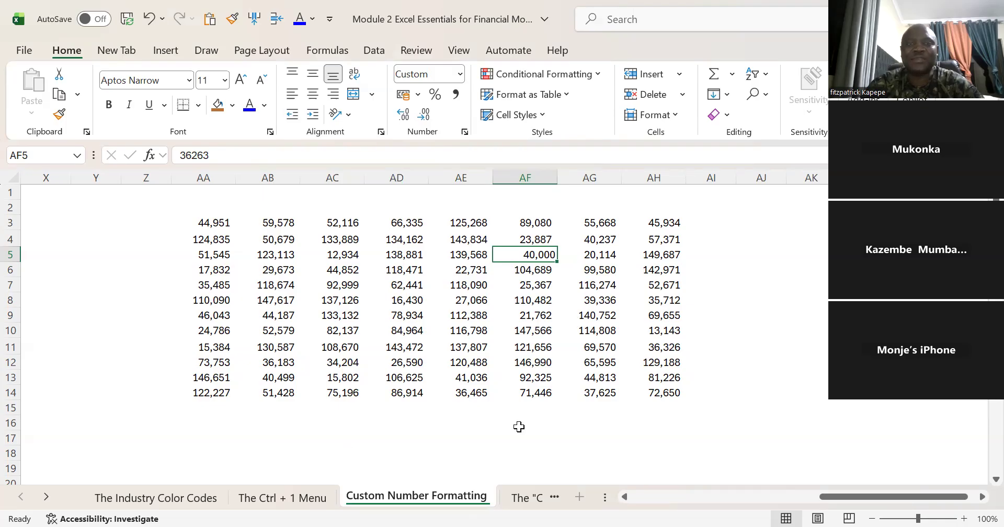
pyautogui.click(332, 453)
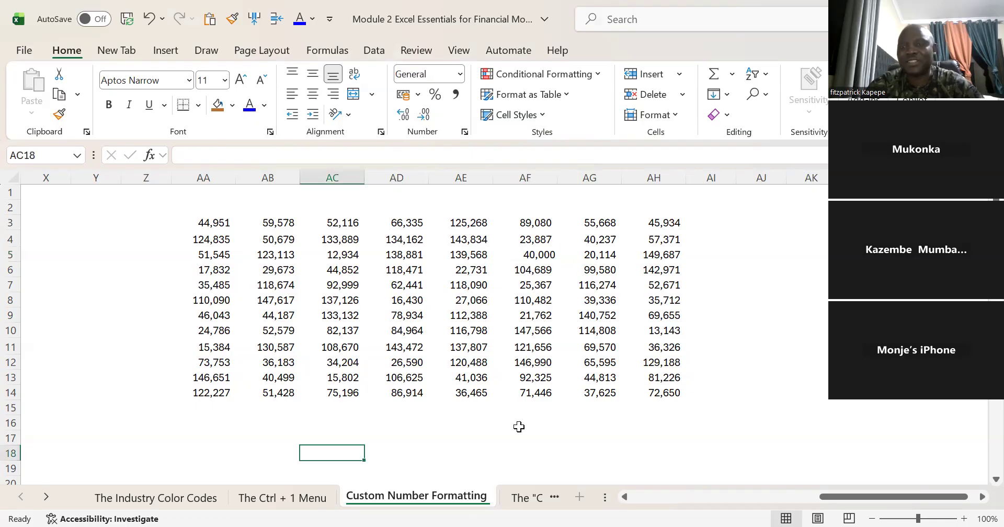
pyautogui.click(533, 255)
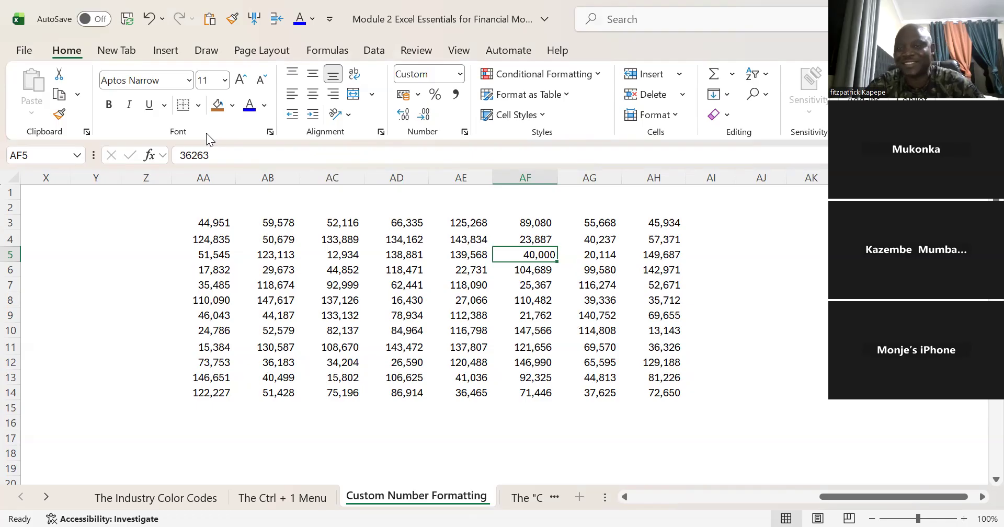
# Step: Clear the formats from columns AA to AH and delete all the numbers they contain
pyautogui.click(215, 173)
pyautogui.moveTo(215, 167); pyautogui.dragTo(293, 176)
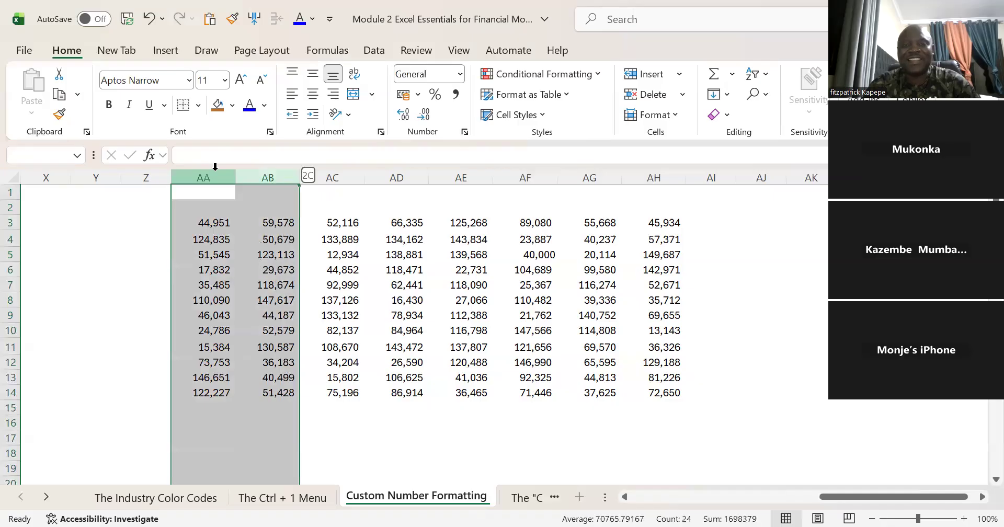
pyautogui.hotkey('shift', 'Right')
pyautogui.hotkey('shift', 'Right')
pyautogui.hotkey('shift', 'Right')
pyautogui.hotkey('shift', 'Right')
pyautogui.hotkey('shift', 'Right')
pyautogui.hotkey('shift', 'Right')
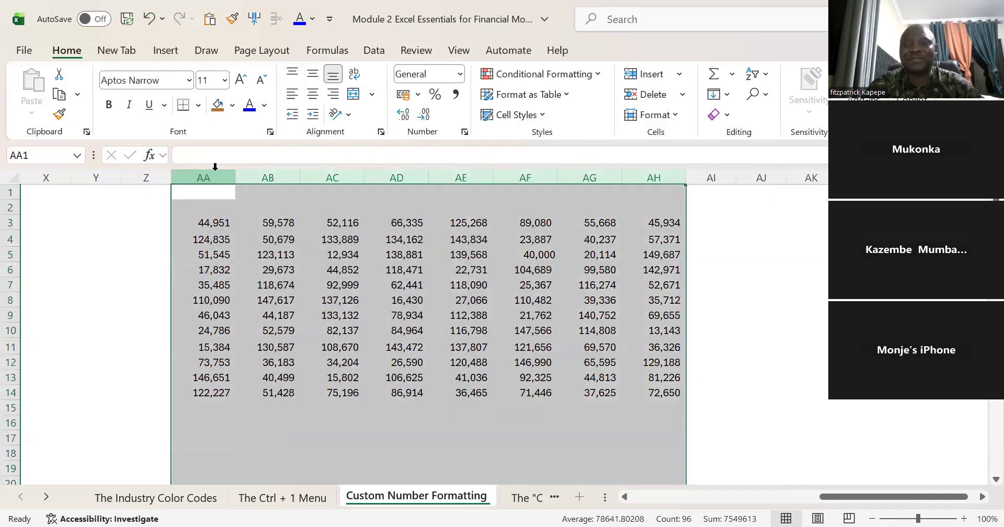
pyautogui.click(727, 114)
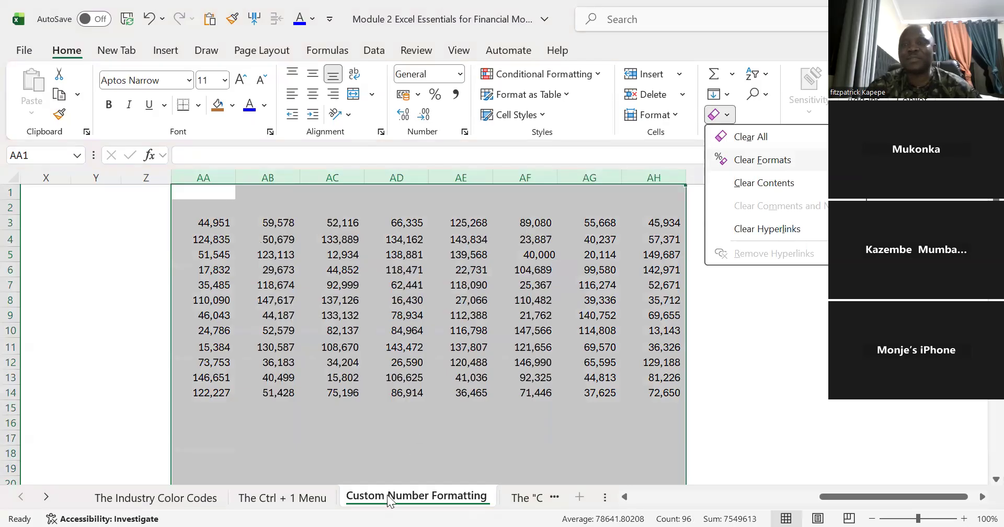
pyautogui.press('f')
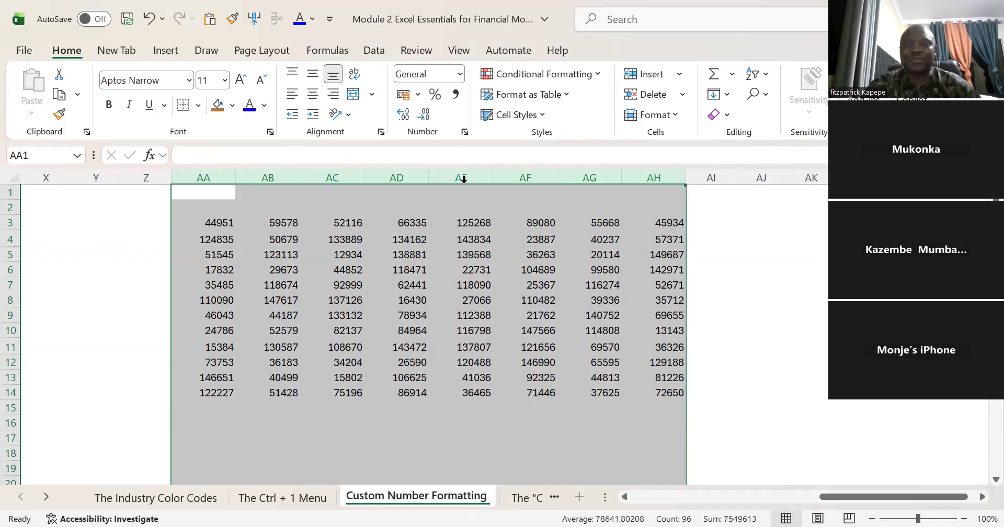
pyautogui.press('Delete')
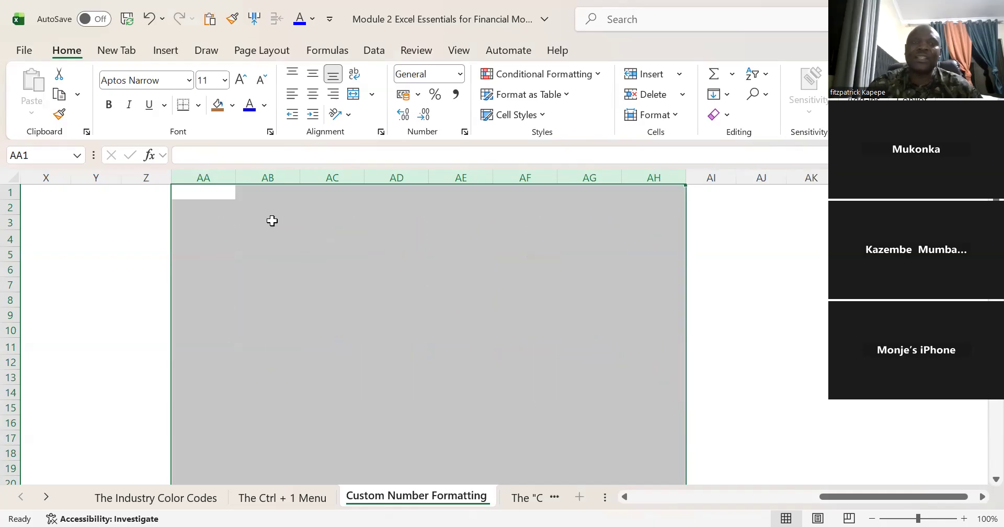
pyautogui.click(249, 217)
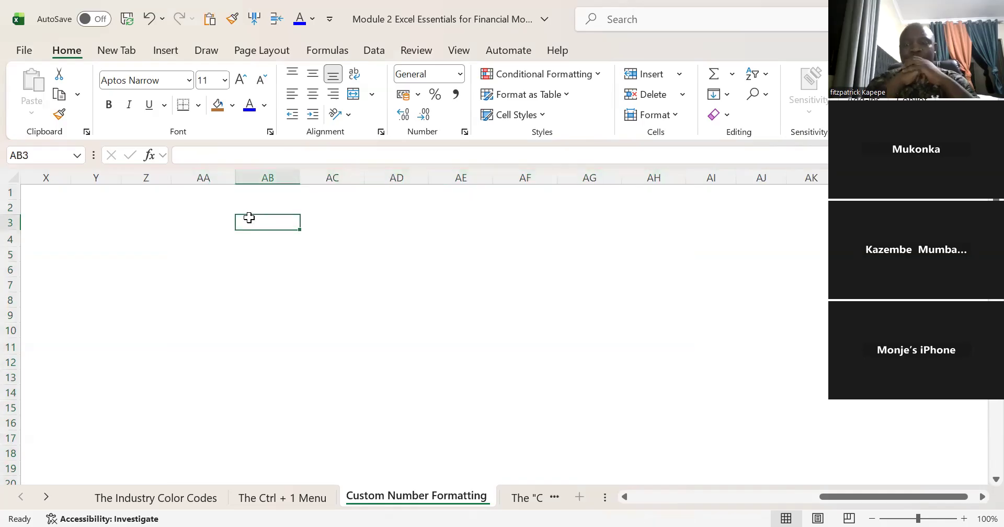
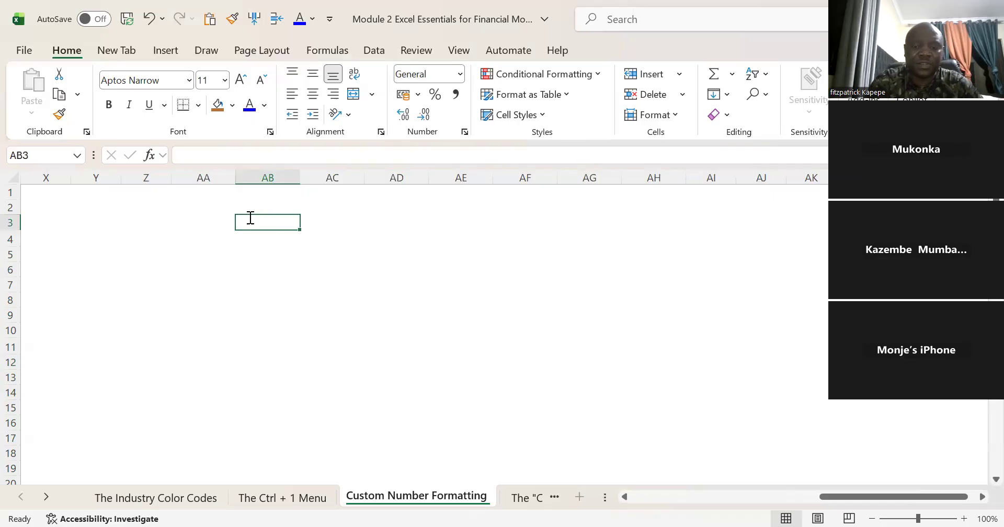
# Step: Enter the text Zambia in cell AB3
pyautogui.write('Lond')
pyautogui.press('BackSpace')
pyautogui.press('BackSpace')
pyautogui.press('BackSpace')
pyautogui.press('BackSpace')
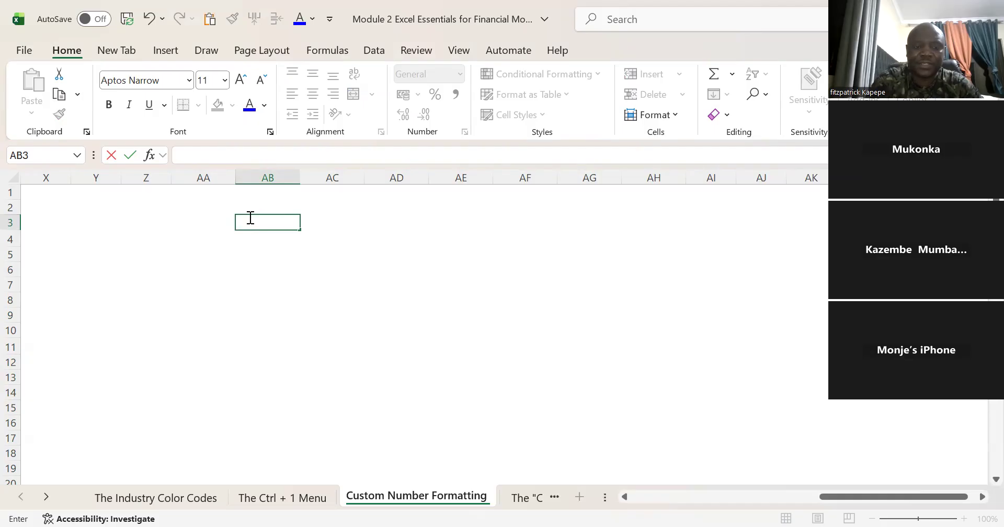
pyautogui.write('Coun')
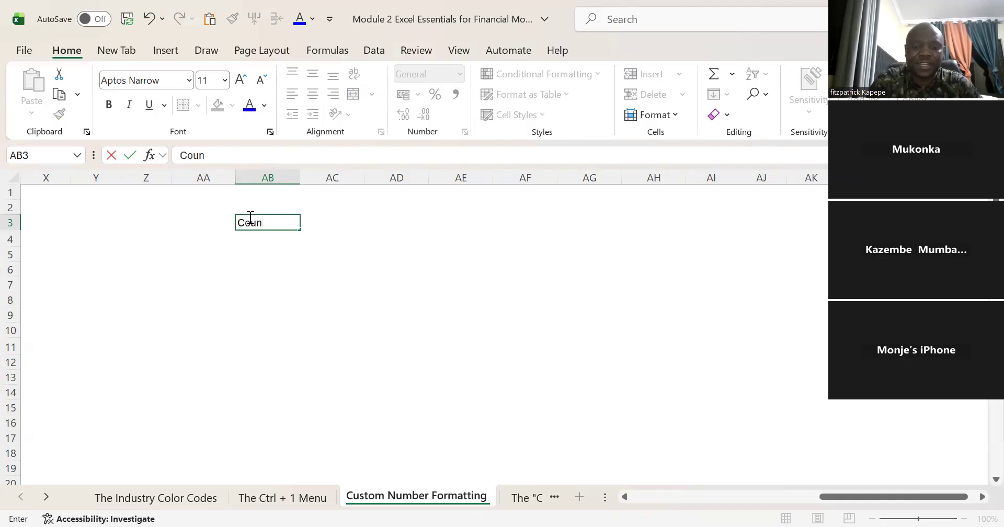
pyautogui.write('tr')
pyautogui.press('BackSpace')
pyautogui.press('BackSpace')
pyautogui.press('BackSpace')
pyautogui.press('BackSpace')
pyautogui.press('BackSpace')
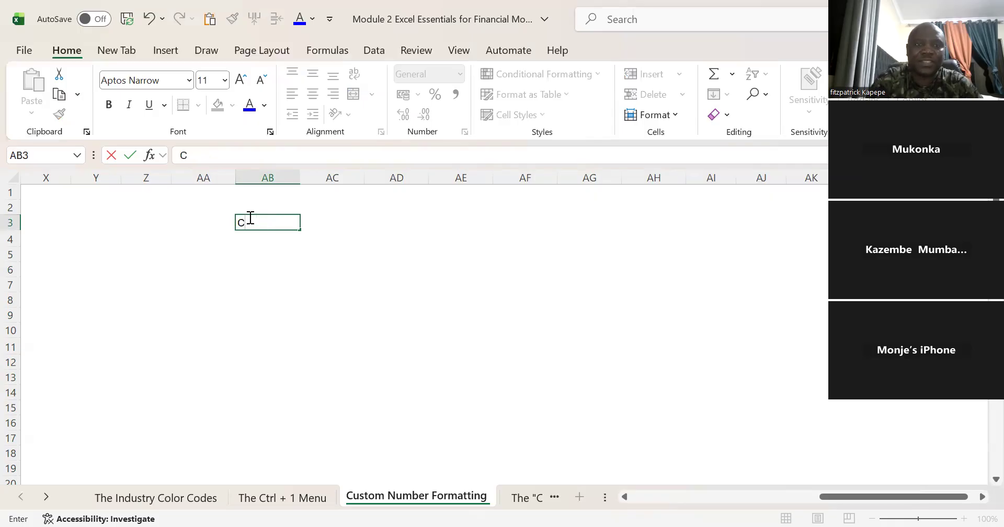
pyautogui.write('Zambia')
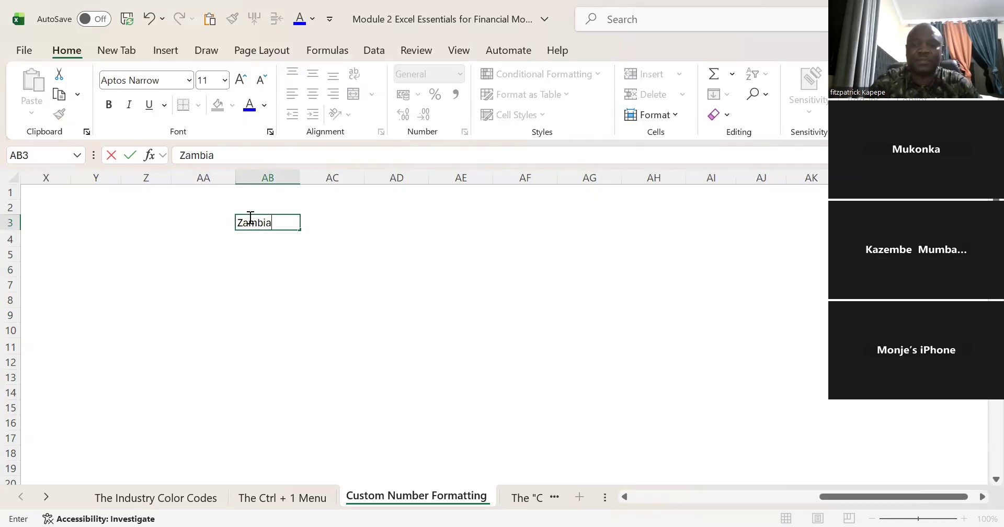
pyautogui.press('Return')
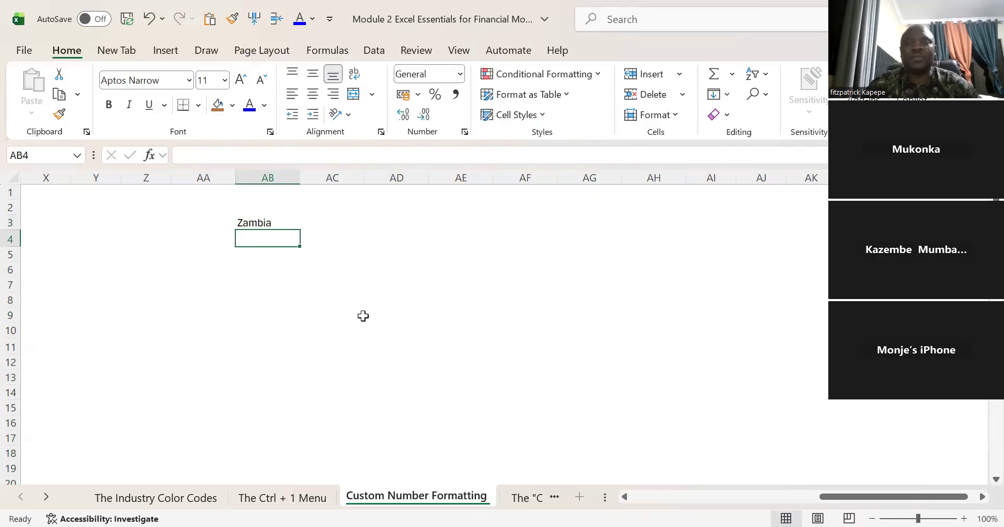
# Step: Set the font colour of the Zambia text in cell AB3 to white so it blends into the background
pyautogui.press('Up')
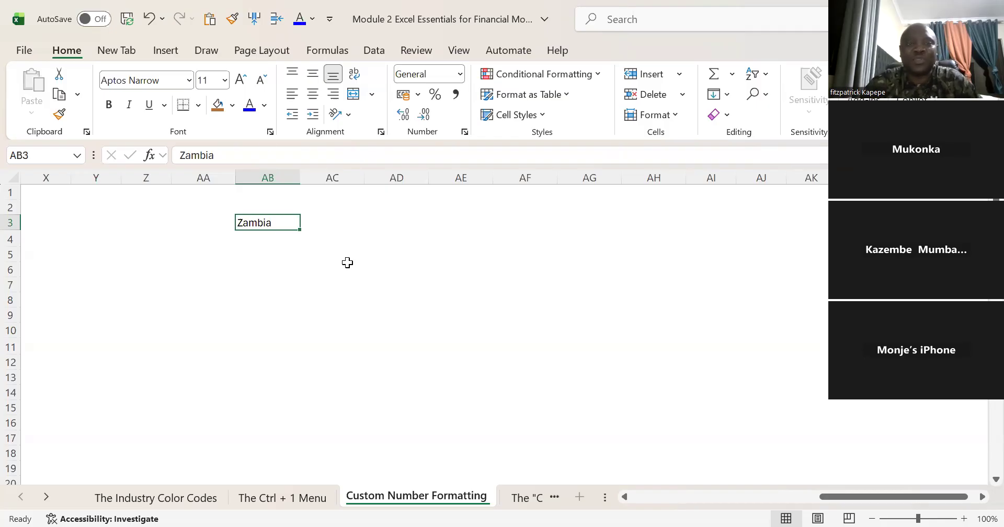
pyautogui.click(265, 106)
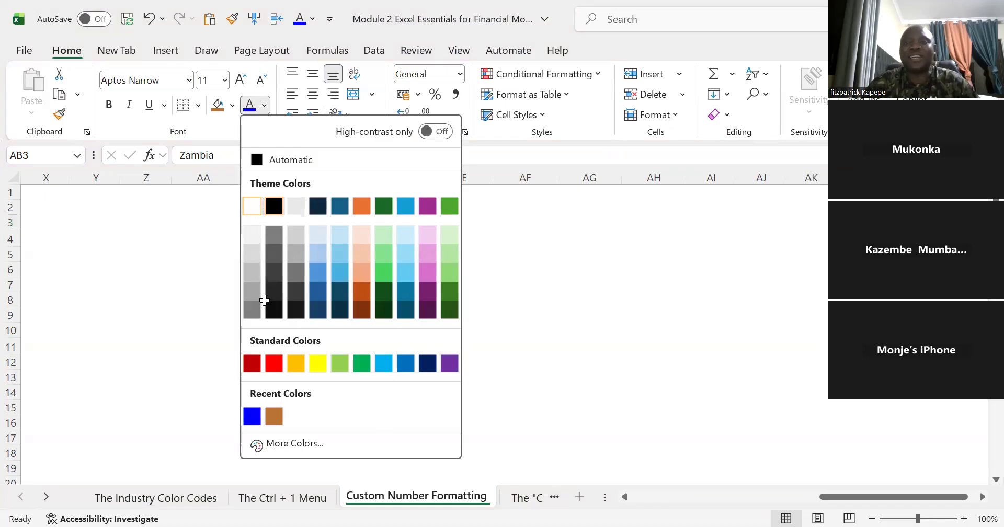
pyautogui.click(316, 287)
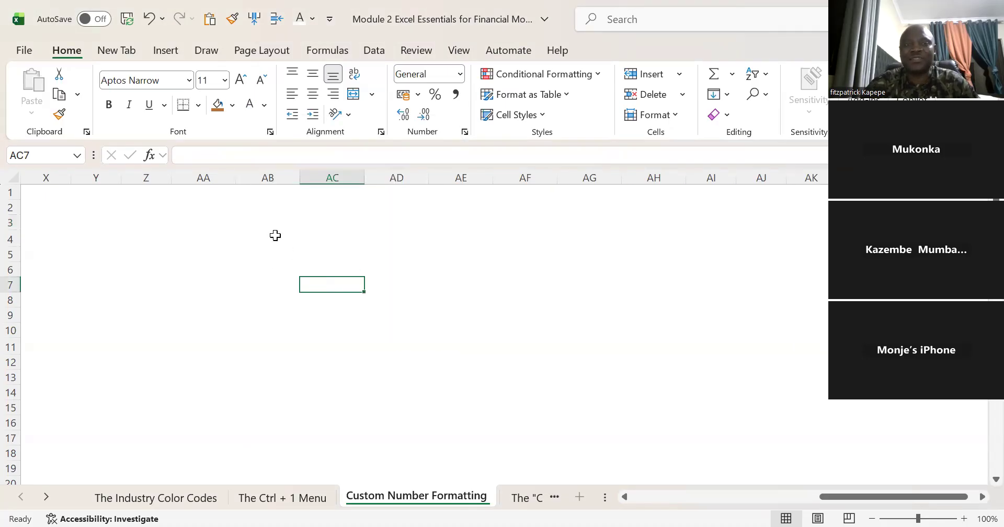
# Step: Fill the entire worksheet with black to reveal the white Zambia text, then undo the fill and font colour changes
pyautogui.click(11, 175)
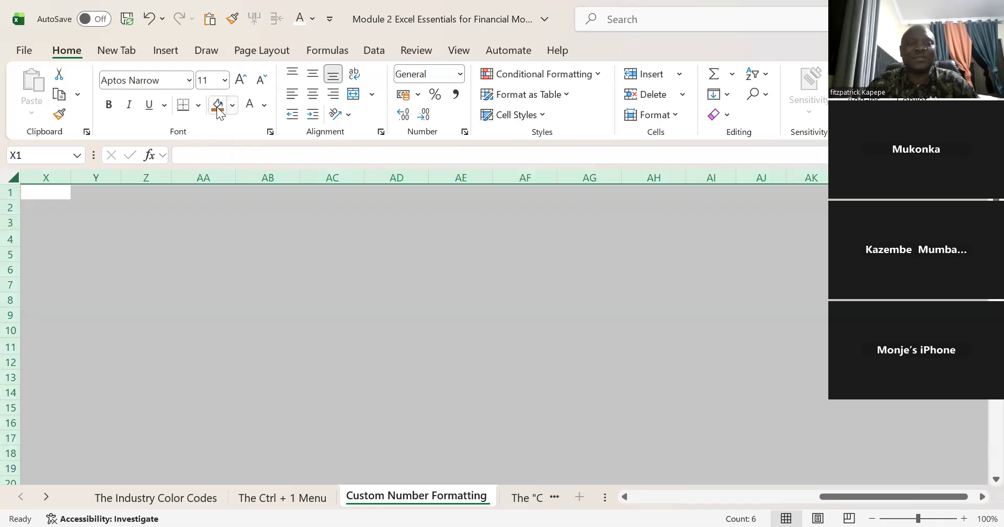
pyautogui.click(233, 104)
pyautogui.click(242, 182)
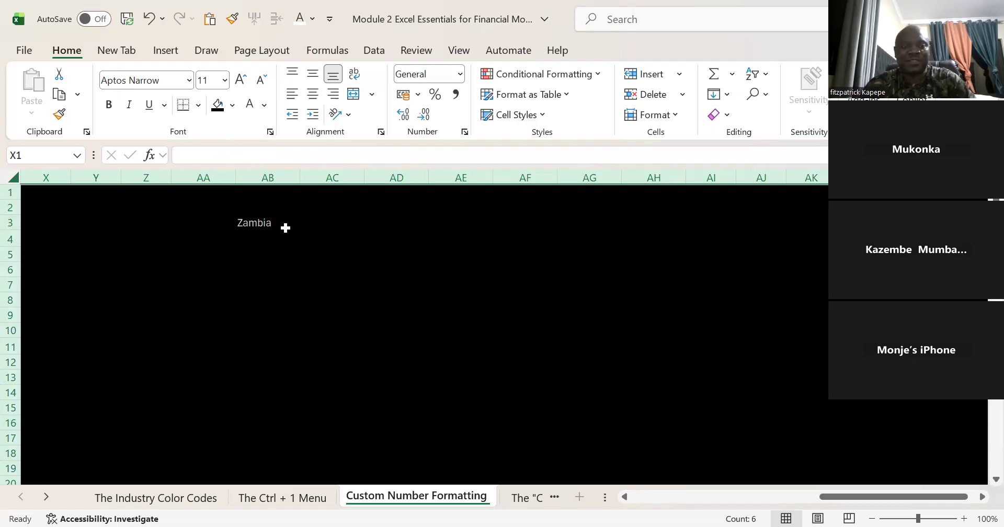
pyautogui.click(265, 224)
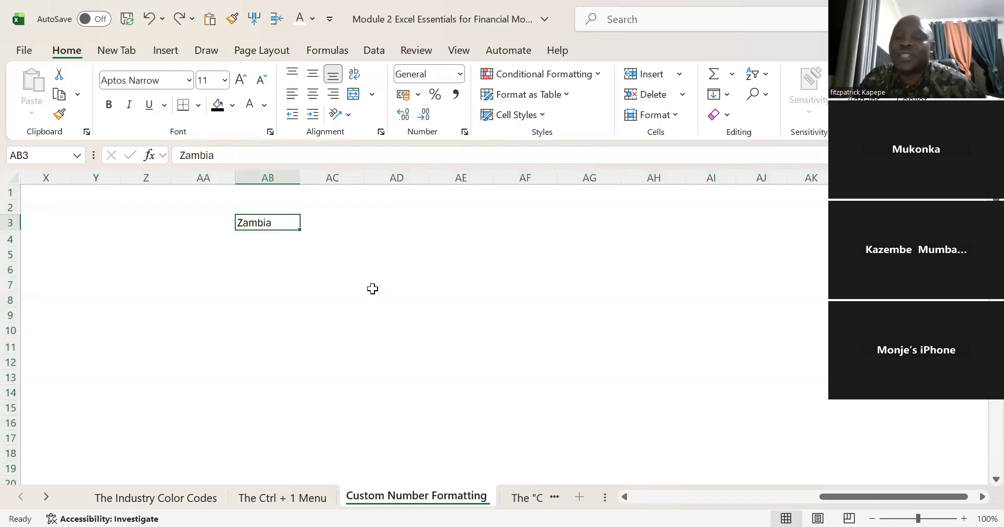
# Step: Enter the label "Code for hiding:" in cell AB5 and the code ;;; in cell AD5
pyautogui.click(279, 259)
pyautogui.write('Code')
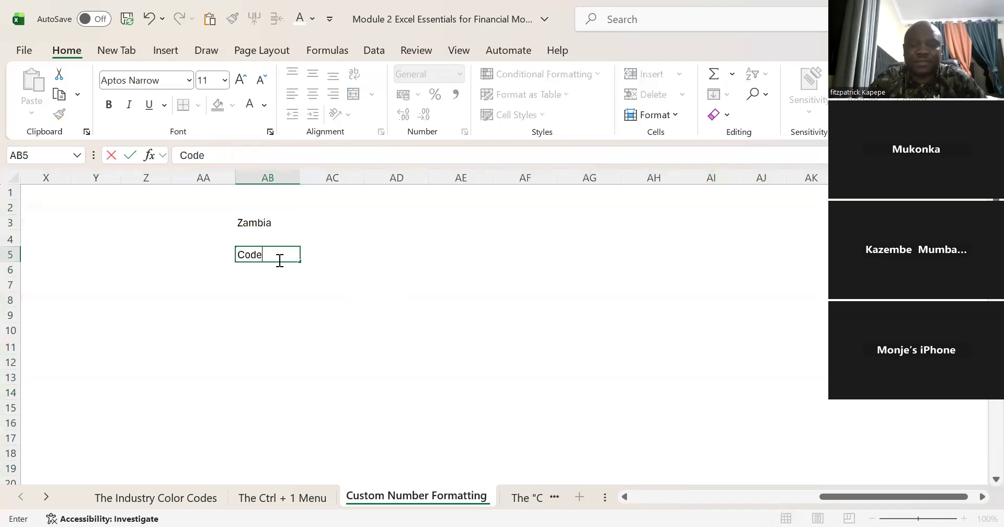
pyautogui.write(' for hiding:')
pyautogui.press('Tab')
pyautogui.press('Tab')
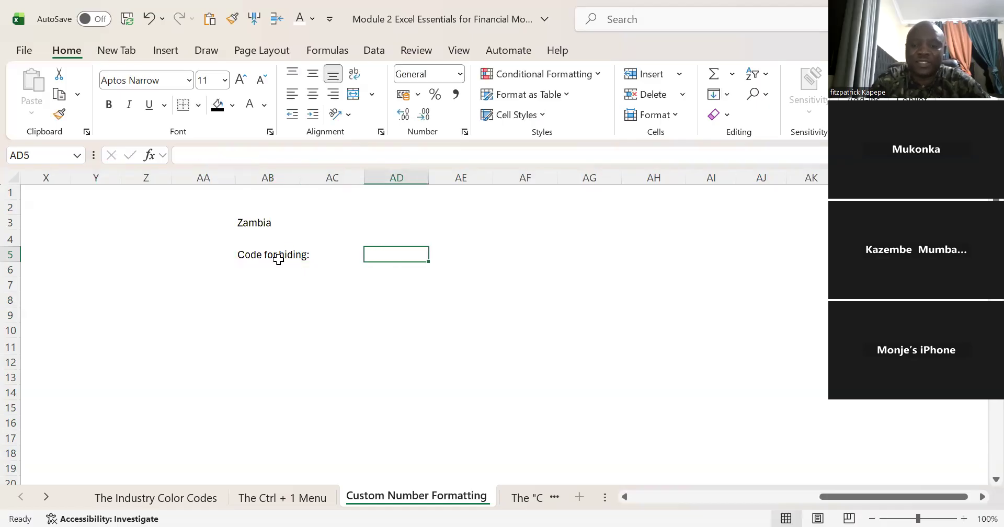
pyautogui.write(';;;')
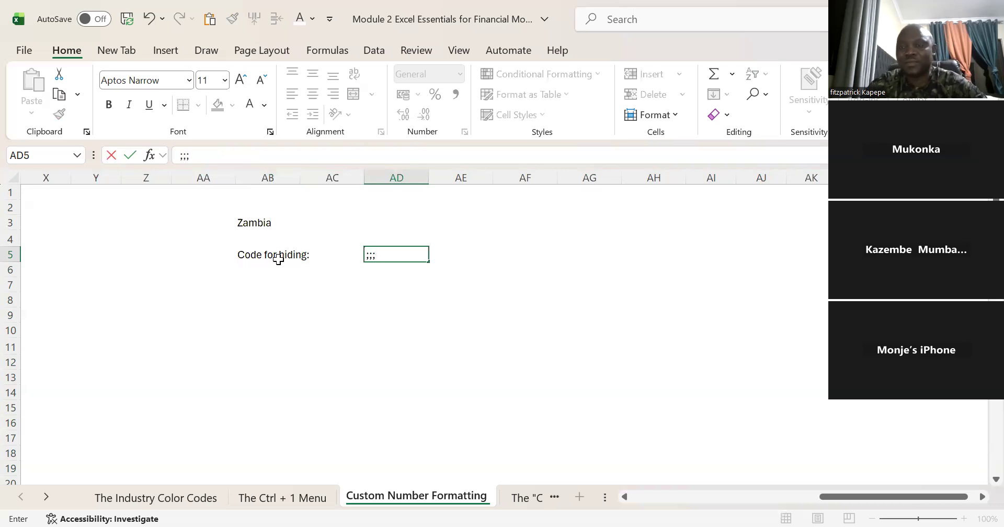
pyautogui.press('Return')
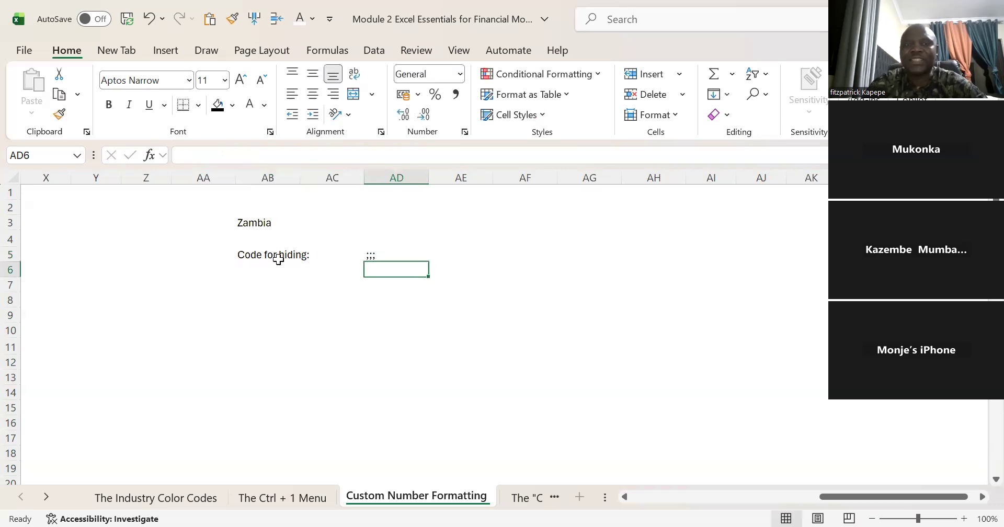
# Step: Hide the Zambia text in cell AB3 by giving the cell the custom number format ;;;
pyautogui.click(264, 222)
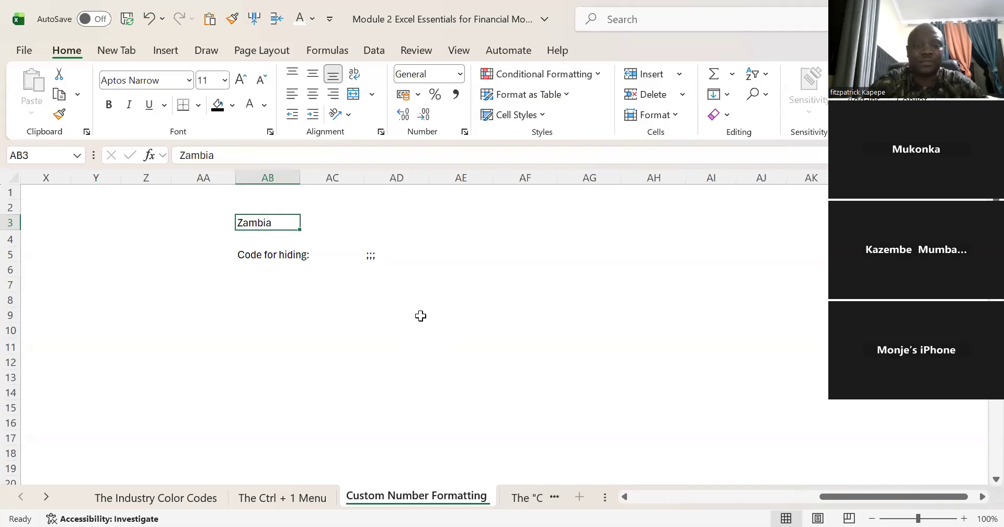
pyautogui.hotkey('ctrl', '1')
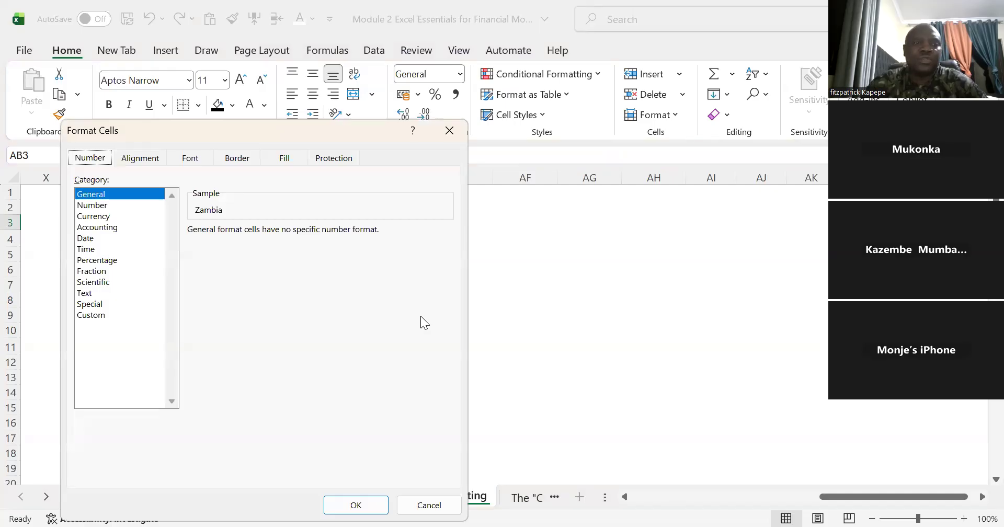
pyautogui.click(94, 315)
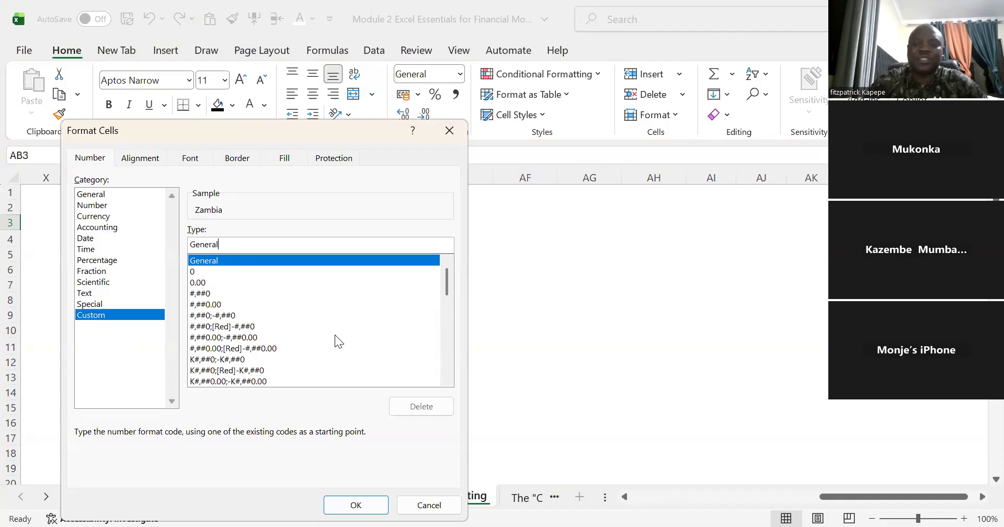
pyautogui.press('BackSpace')
pyautogui.press('BackSpace')
pyautogui.press('BackSpace')
pyautogui.press('BackSpace')
pyautogui.press('BackSpace')
pyautogui.press('BackSpace')
pyautogui.press('BackSpace')
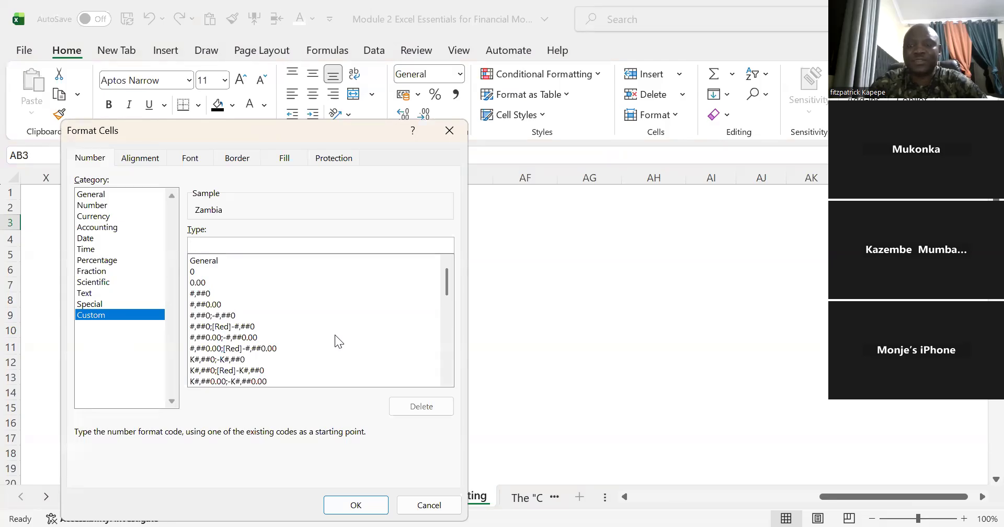
pyautogui.write(';;;')
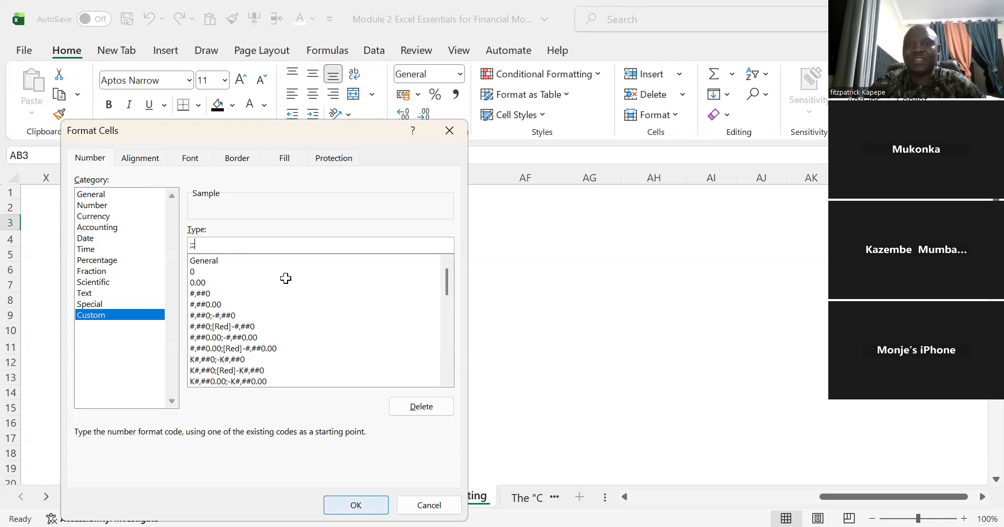
pyautogui.press('Return')
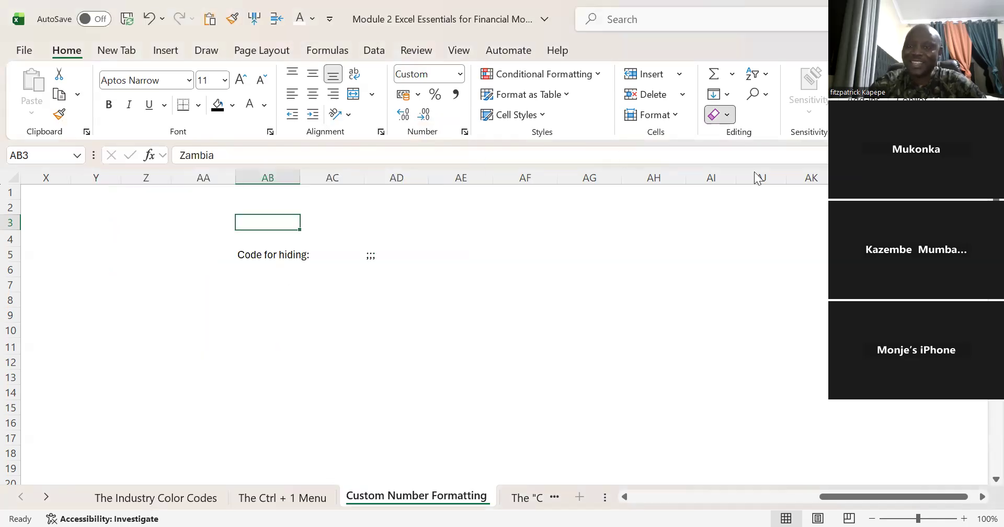
# Step: Clear the formats from cell AB3 while keeping its contents
pyautogui.click(727, 116)
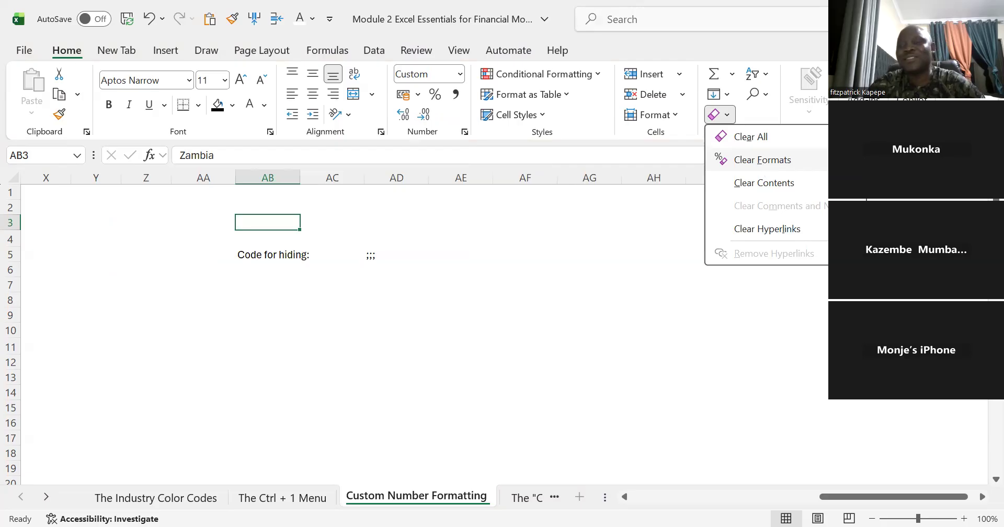
pyautogui.click(763, 160)
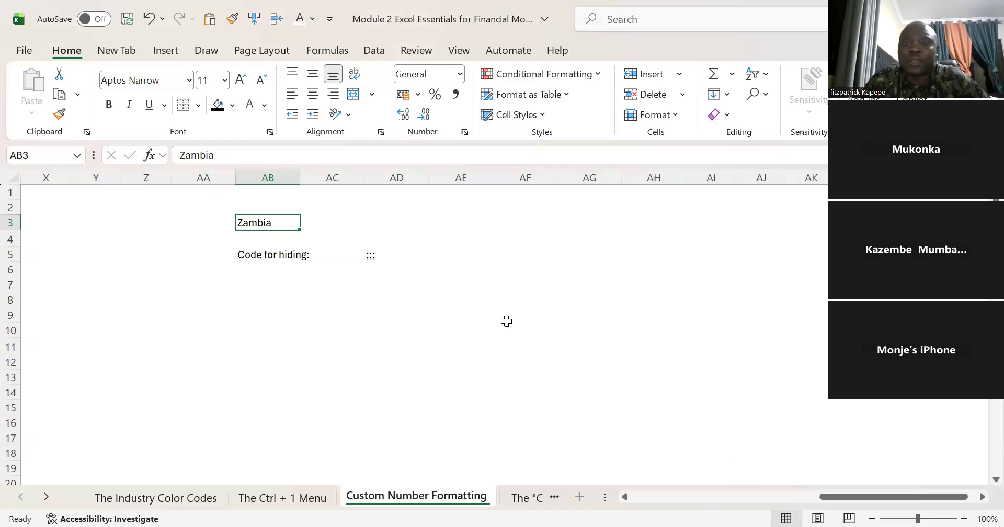
pyautogui.click(454, 280)
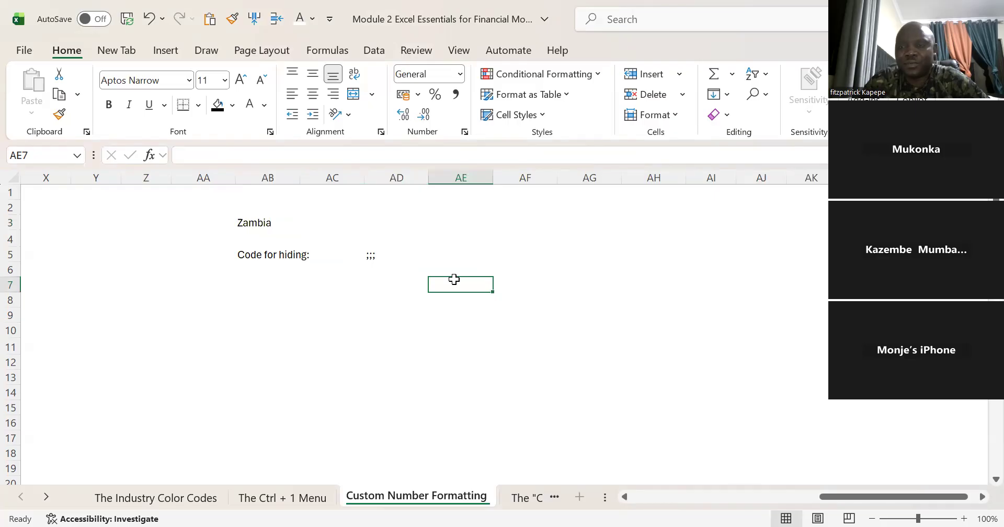
pyautogui.click(383, 288)
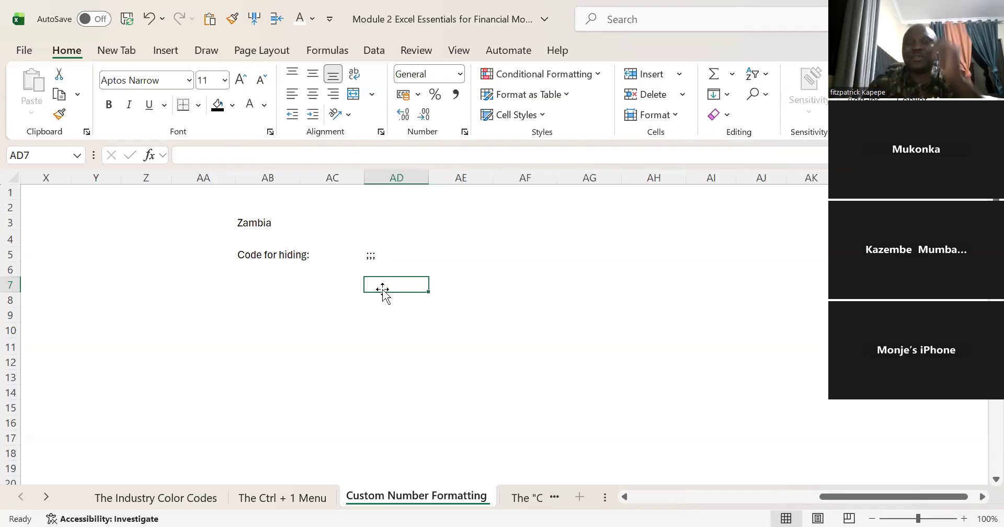
# Step: Enter the label Revenue in cell AF6 and the value 150000000 in cell AG6
pyautogui.click(508, 275)
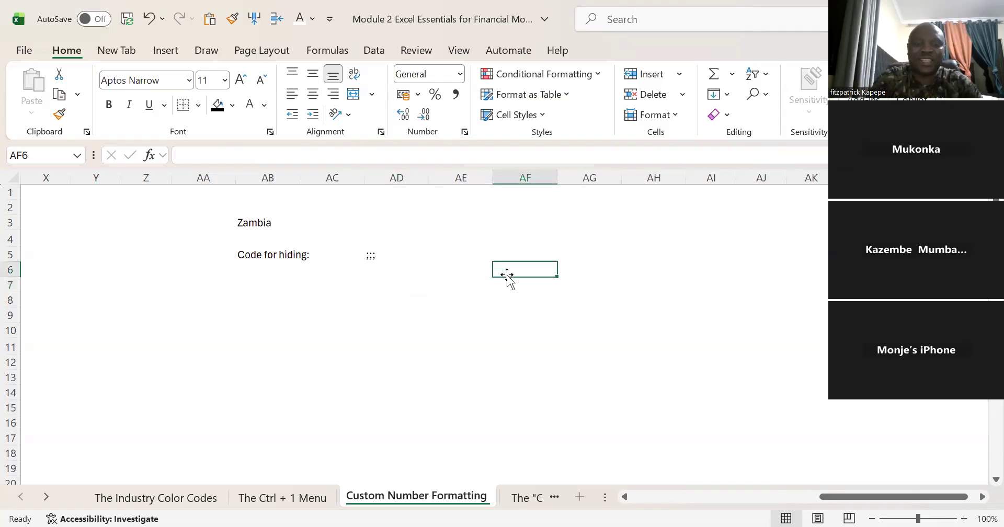
pyautogui.write('Revenue')
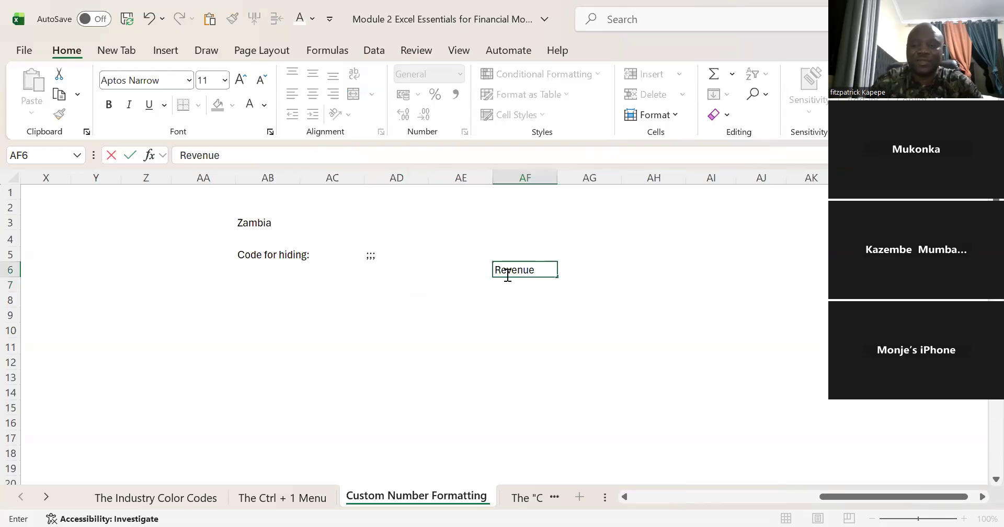
pyautogui.press('Tab')
pyautogui.write('15')
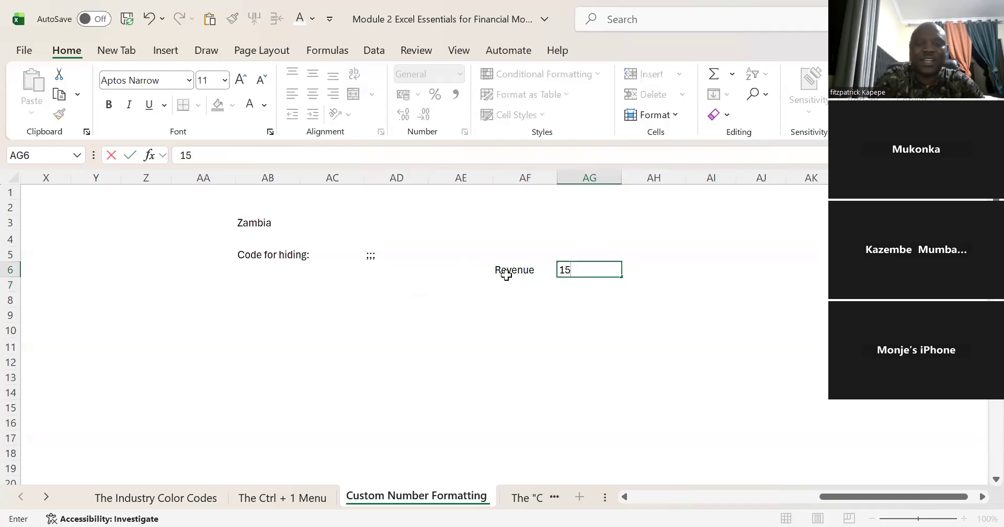
pyautogui.write('0000000')
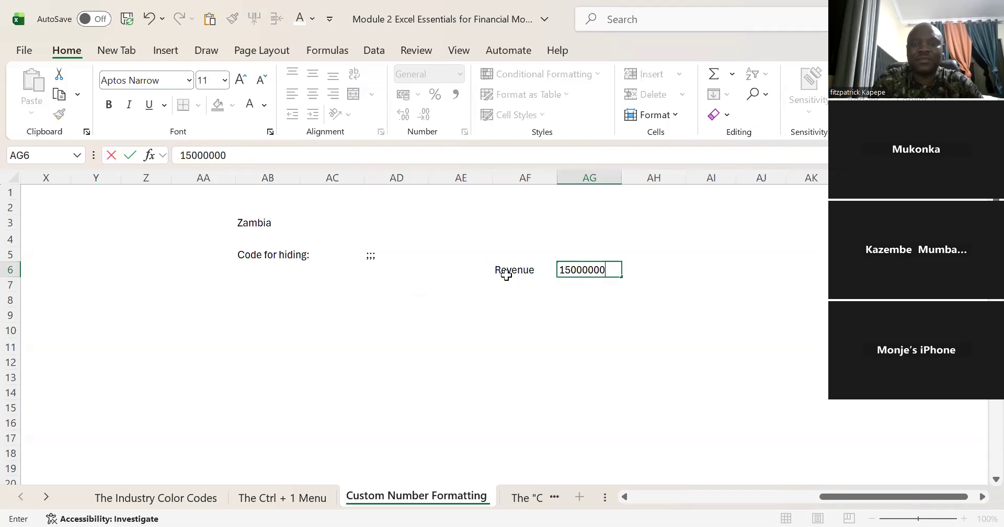
pyautogui.press('Return')
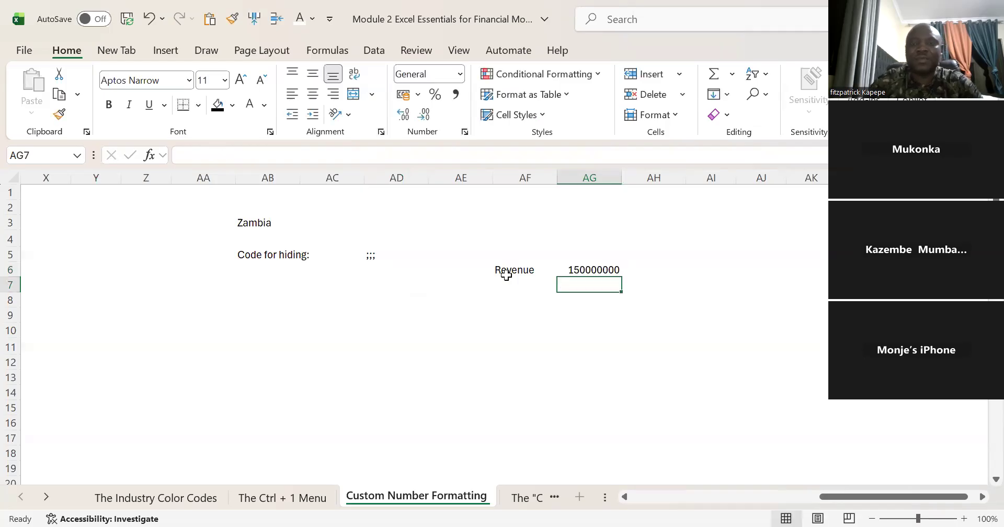
# Step: Format the revenue value in AG6 with the comma style and reduce it to zero decimal places
pyautogui.click(580, 270)
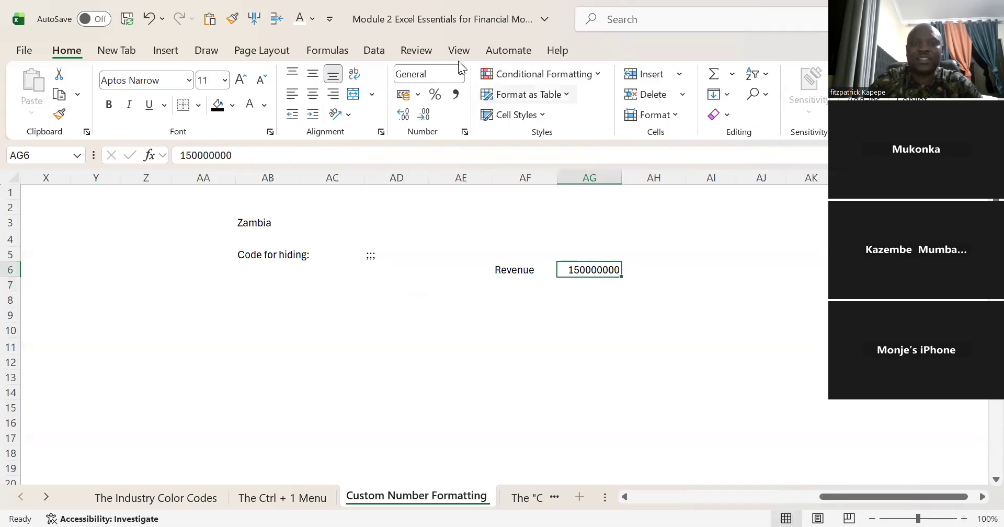
pyautogui.click(457, 95)
pyautogui.click(424, 114)
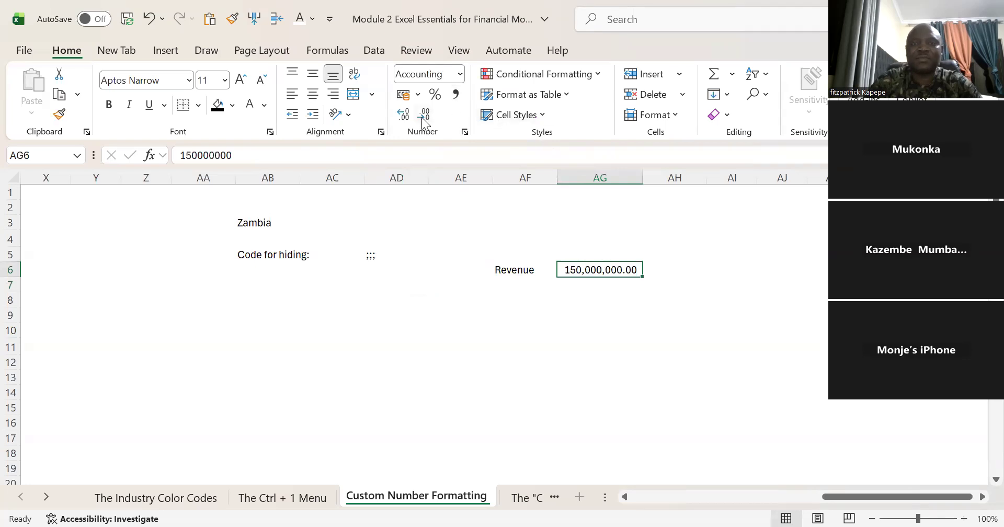
pyautogui.click(425, 116)
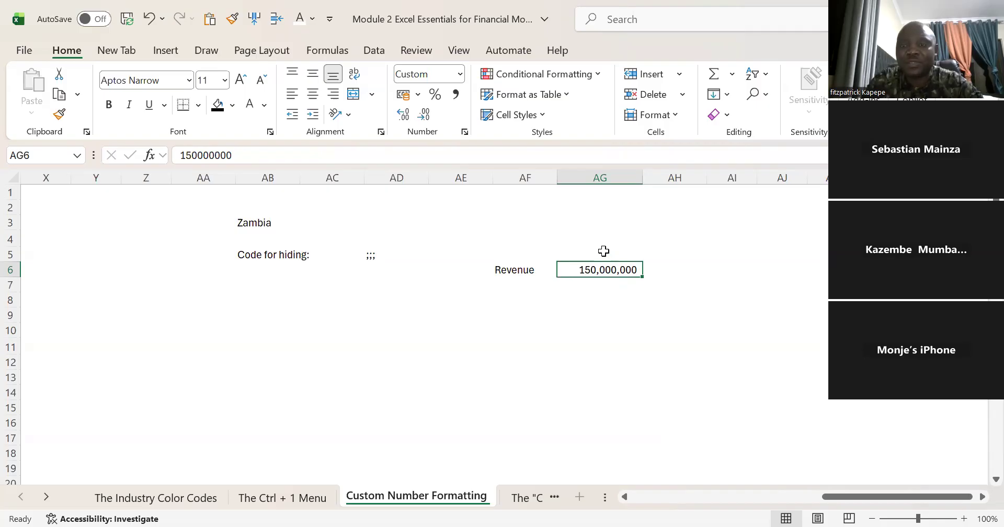
# Step: Enter the unit heading K'Mn in cell AG5 above the revenue value
pyautogui.click(604, 251)
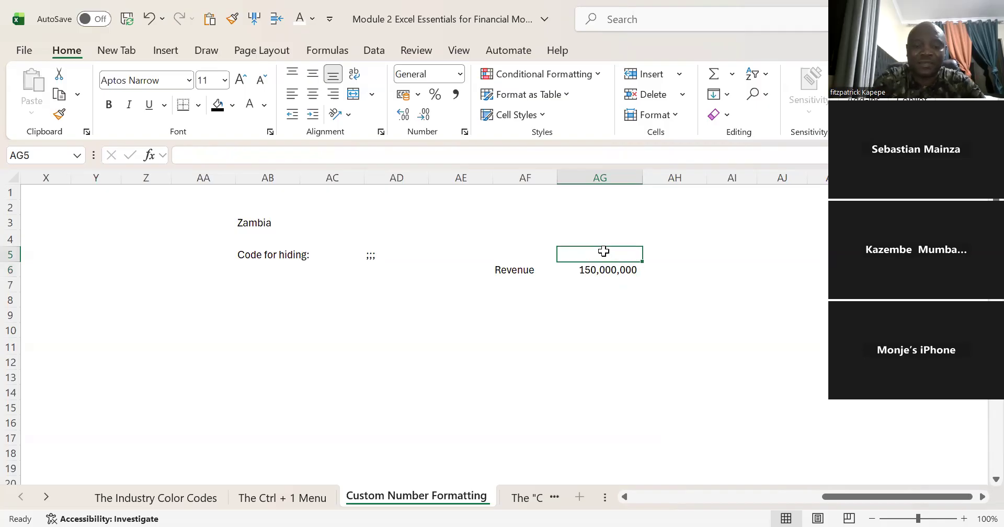
pyautogui.write("K'm")
pyautogui.press('BackSpace')
pyautogui.write('Mn')
pyautogui.press('Return')
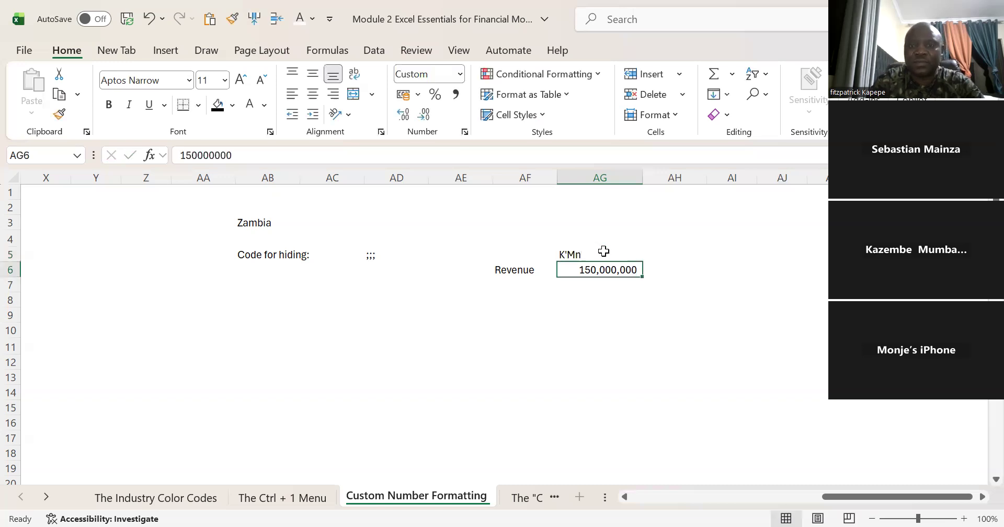
# Step: Center the K'Mn unit heading in cell AG5
pyautogui.click(604, 252)
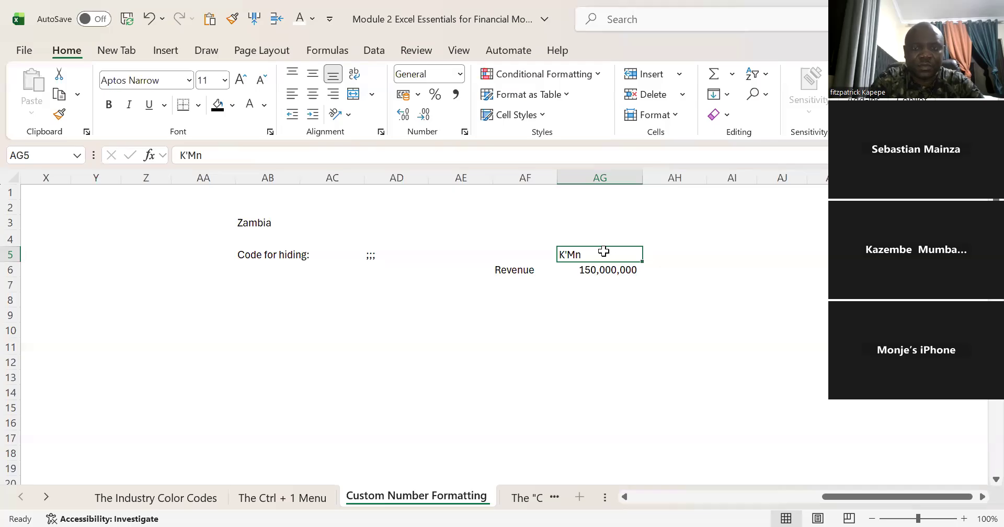
pyautogui.hotkey('alt', 'h')
pyautogui.press('a')
pyautogui.press('c')
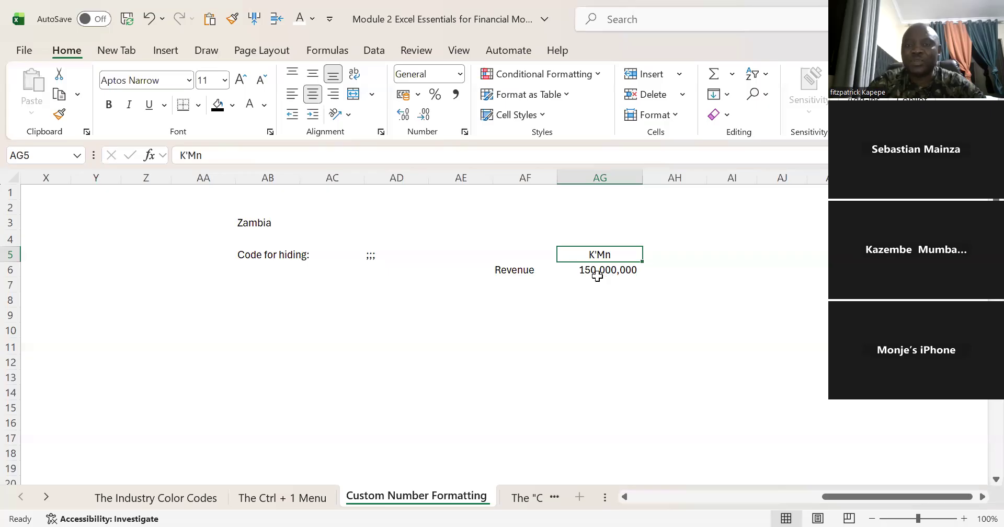
# Step: Enter a single comma in cell AH6 beside the revenue value
pyautogui.click(677, 271)
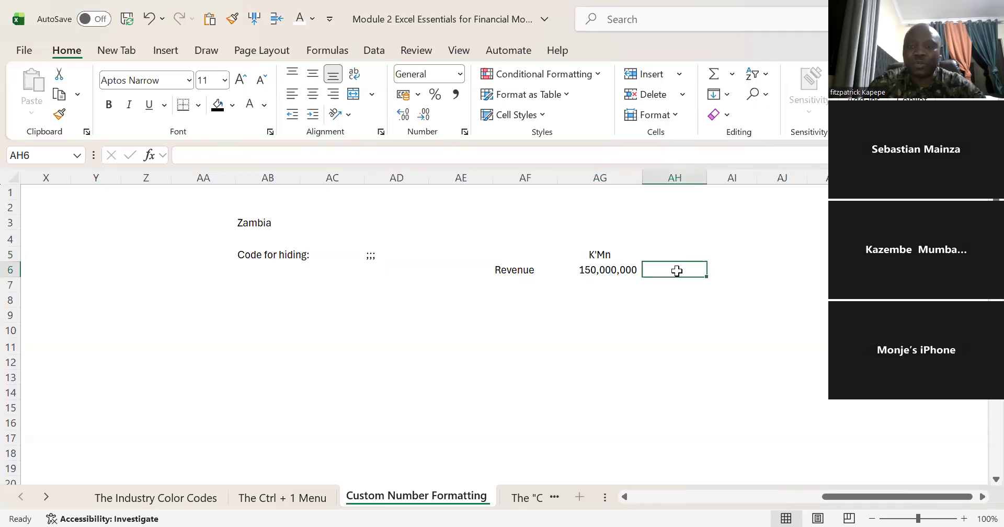
pyautogui.write(',')
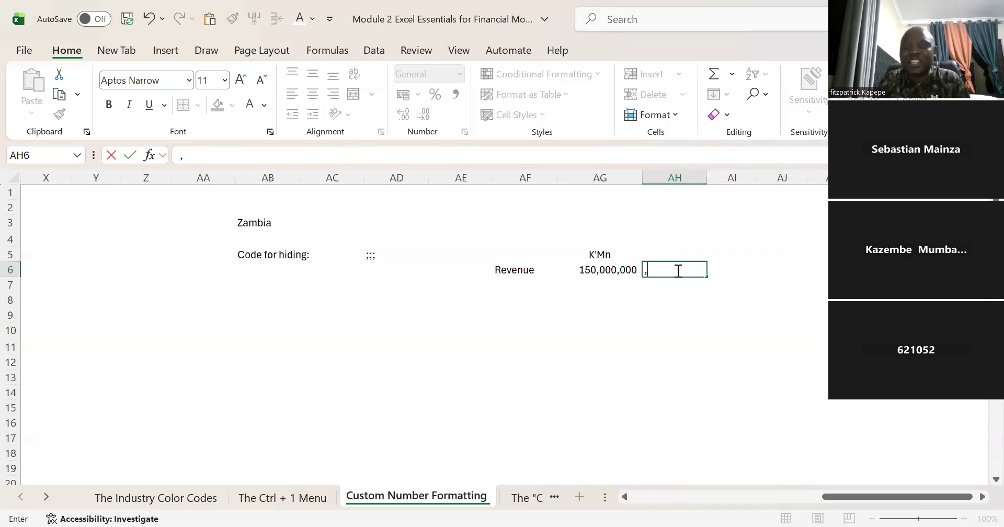
pyautogui.press('Left')
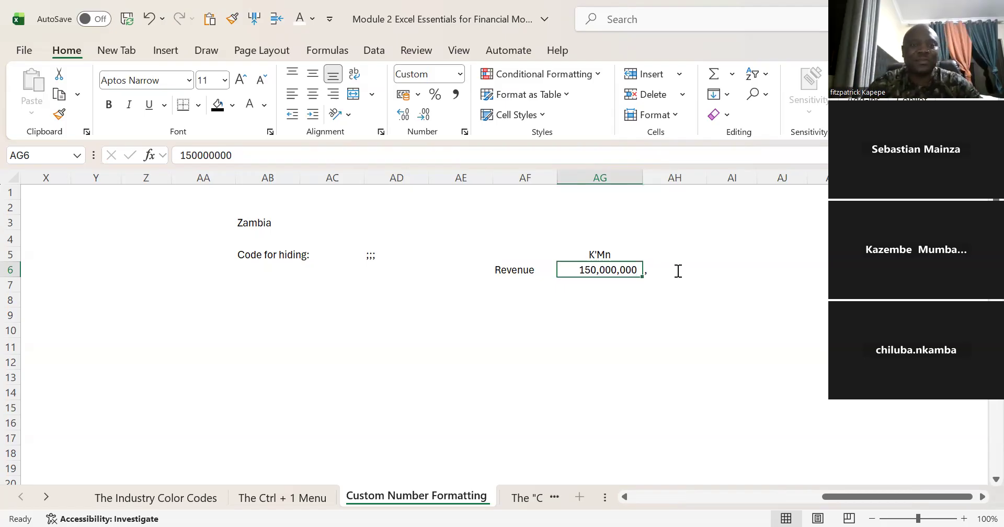
# Step: Apply the custom number format #,##0.00,, to the revenue value in AG6 to display it in millions
pyautogui.hotkey('ctrl', '1')
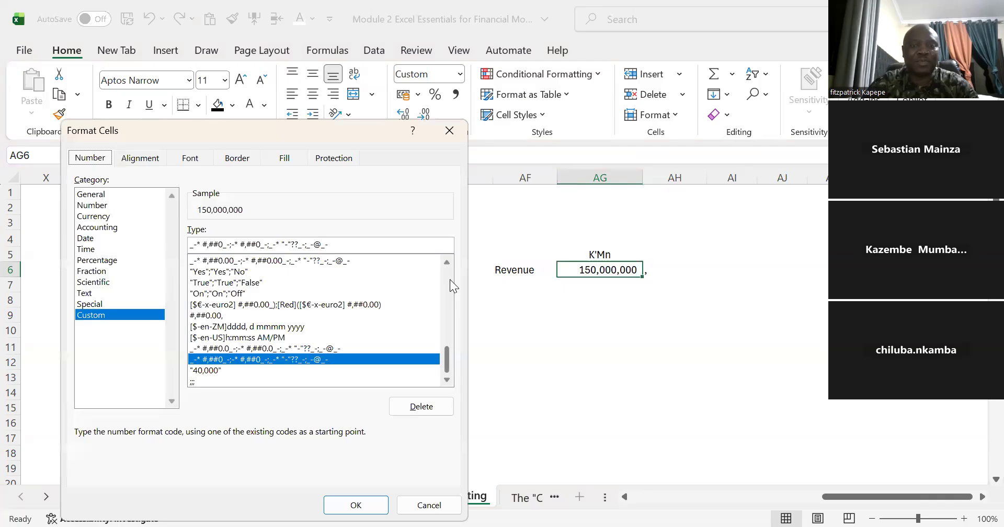
pyautogui.scroll(12, 445, 268)
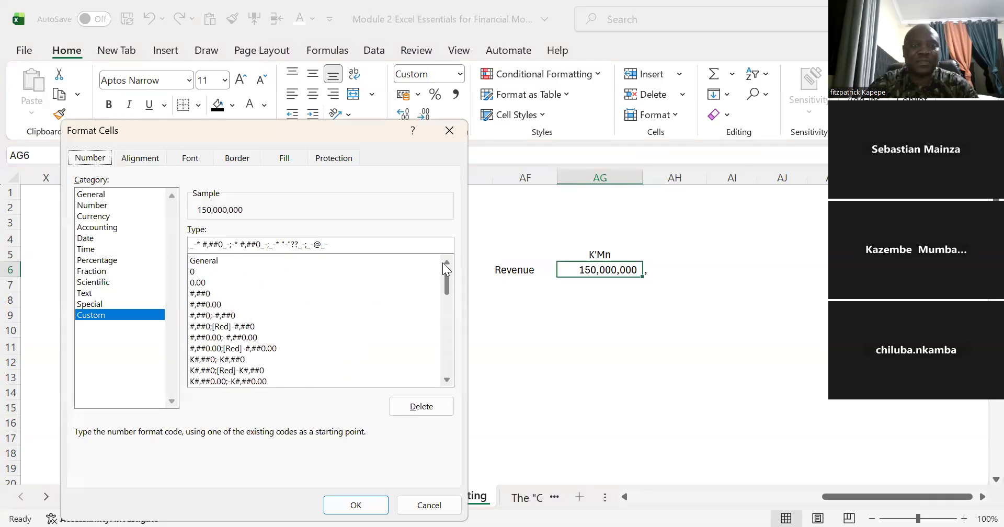
pyautogui.click(207, 308)
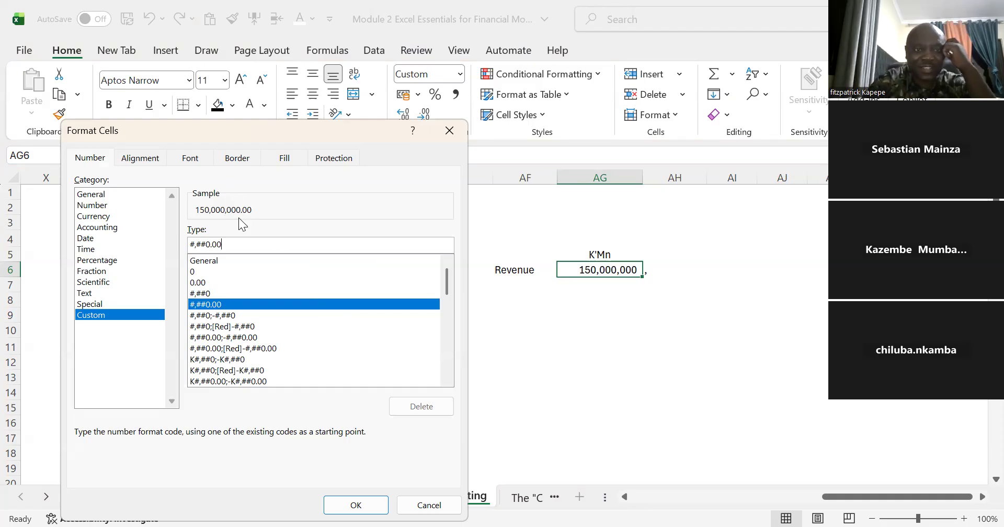
pyautogui.write(',,')
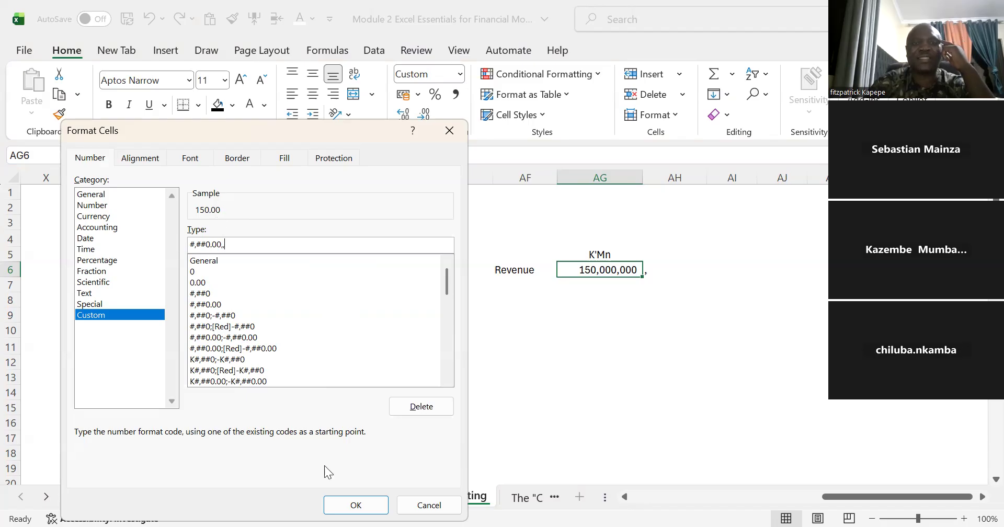
pyautogui.click(356, 504)
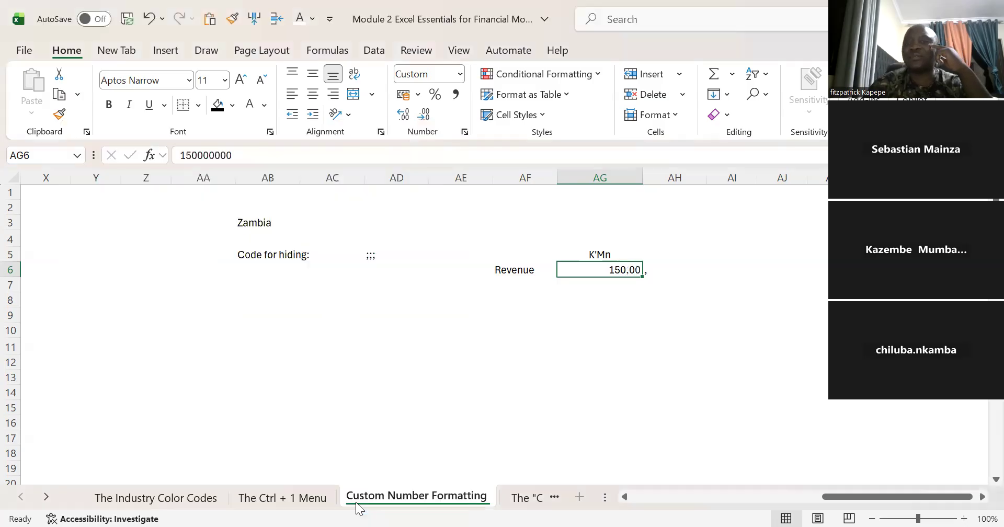
# Step: Center the revenue value in cell AG6 under its unit heading
pyautogui.hotkey('alt', 'h')
pyautogui.press('a')
pyautogui.press('c')
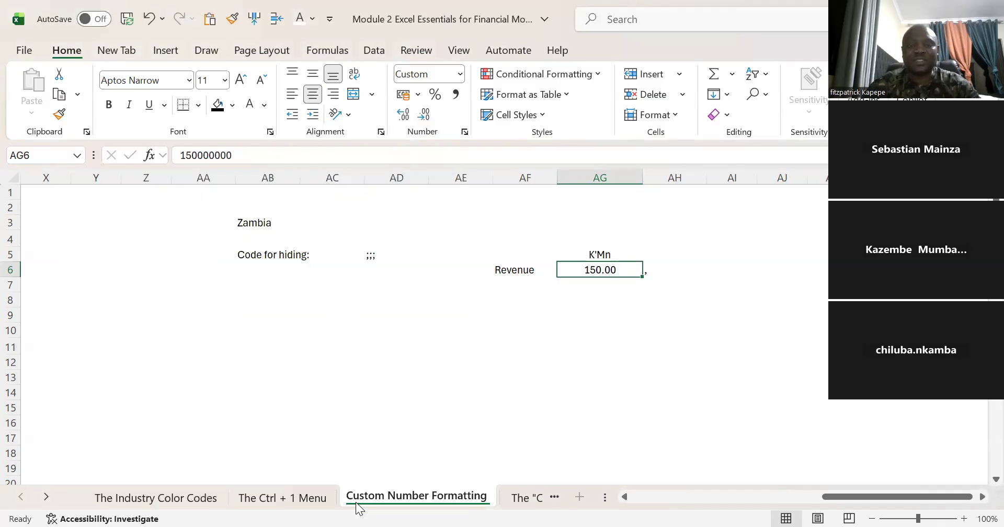
pyautogui.write('145')
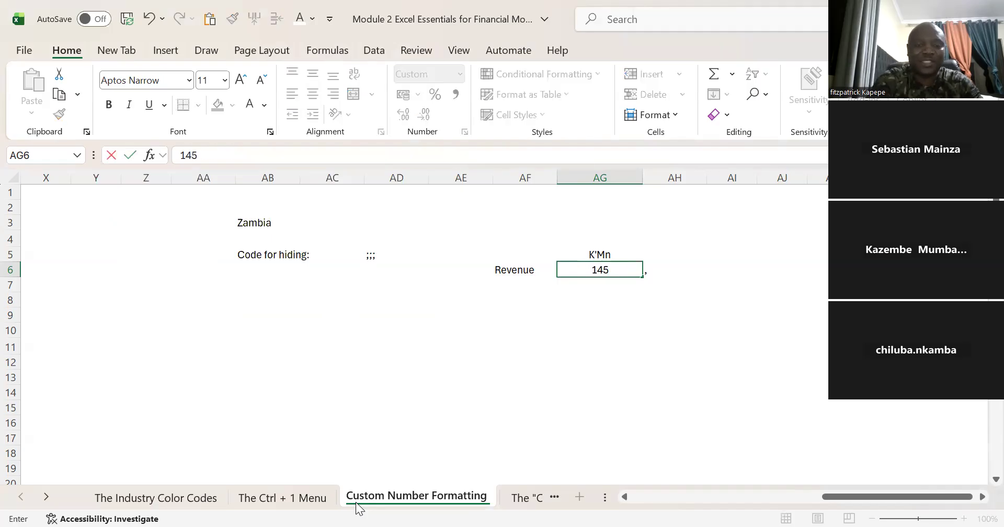
pyautogui.write('6999999')
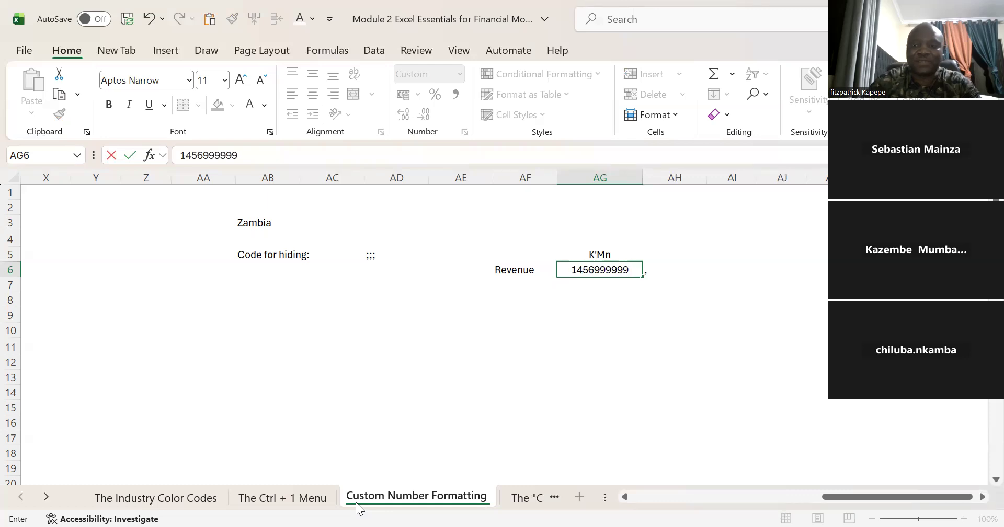
pyautogui.press('Return')
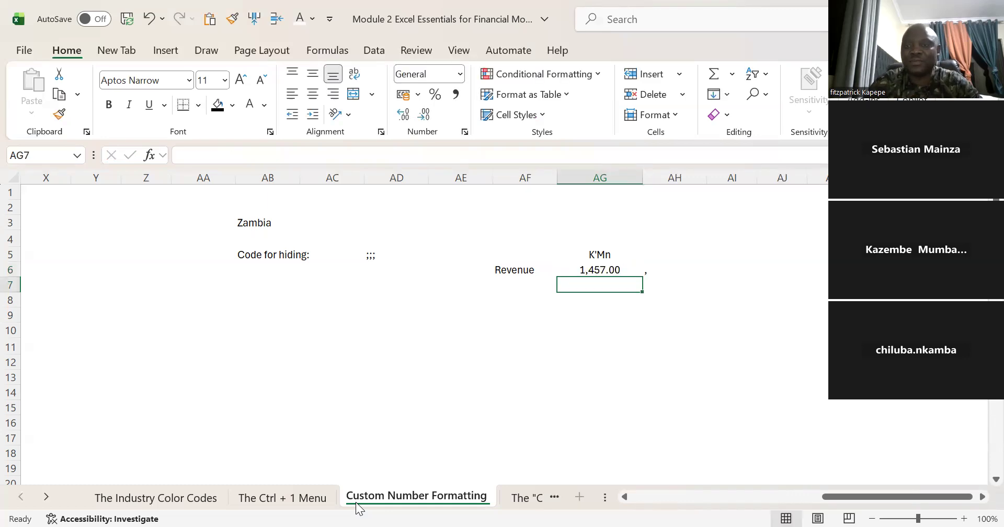
pyautogui.press('Down')
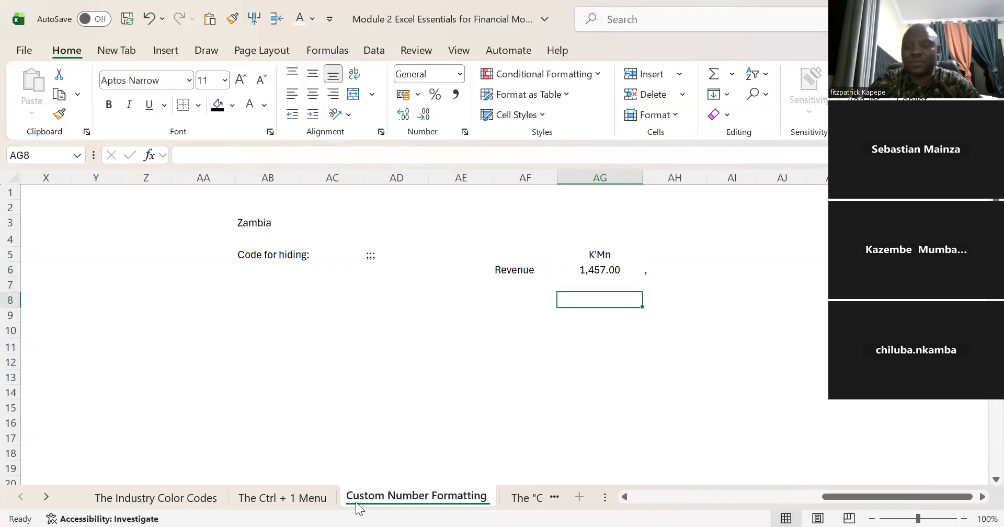
pyautogui.press('Up')
pyautogui.press('Up')
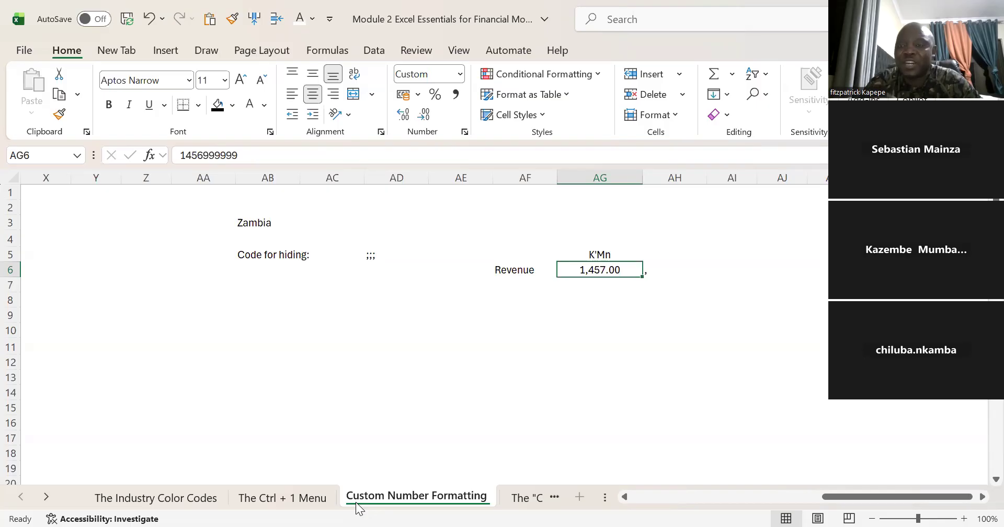
# Step: Go back to the start of the sheet and read the custom number formatting notes, including the "Millions" format instructions
pyautogui.hotkey('ctrl', 'Left')
pyautogui.hotkey('ctrl', 'Left')
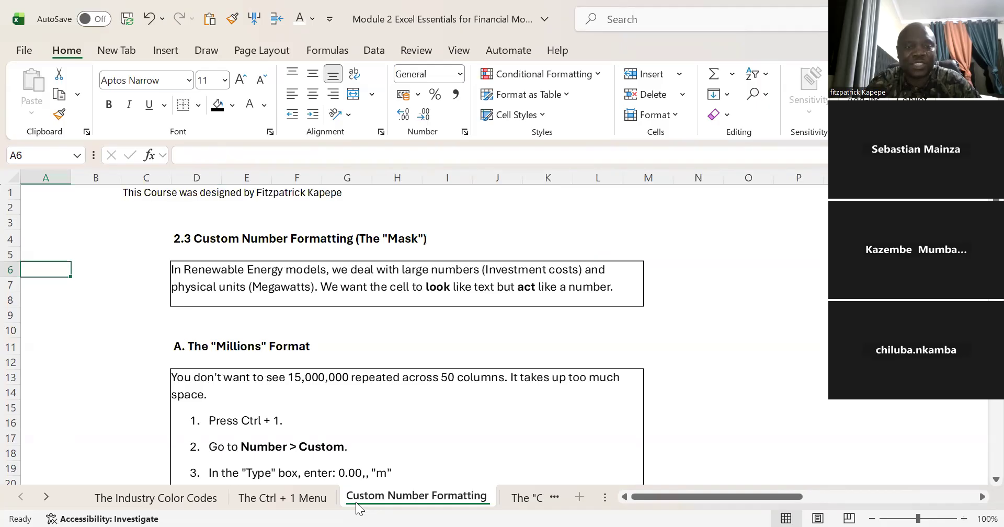
pyautogui.press('Down')
pyautogui.press('Down')
pyautogui.press('Up')
pyautogui.press('Up')
pyautogui.press('Down')
pyautogui.press('Down')
pyautogui.press('Down')
pyautogui.press('Down')
pyautogui.press('Down')
pyautogui.press('Down')
pyautogui.press('Down')
pyautogui.press('Down')
pyautogui.press('Down')
pyautogui.press('Down')
pyautogui.press('Down')
pyautogui.press('Down')
pyautogui.press('Down')
pyautogui.press('Down')
pyautogui.press('Down')
pyautogui.press('Down')
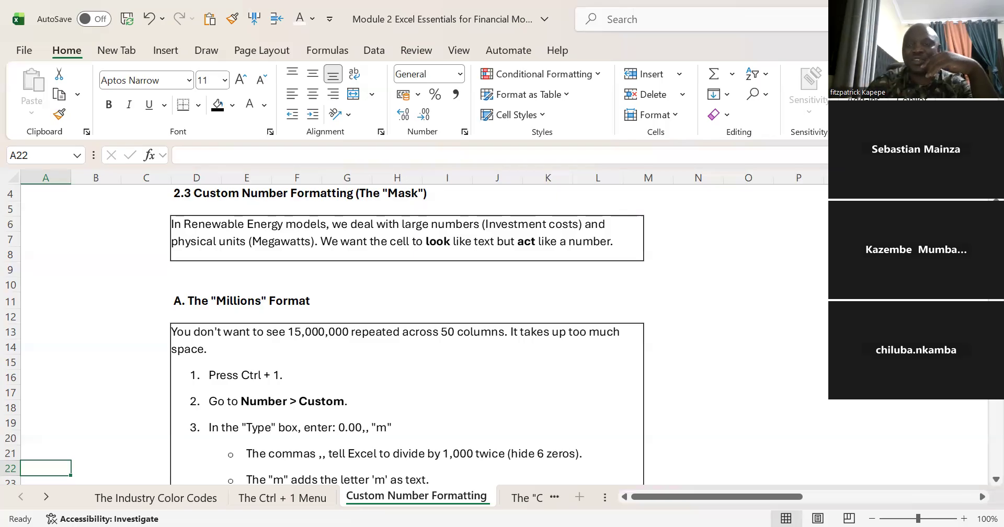
pyautogui.click(708, 264)
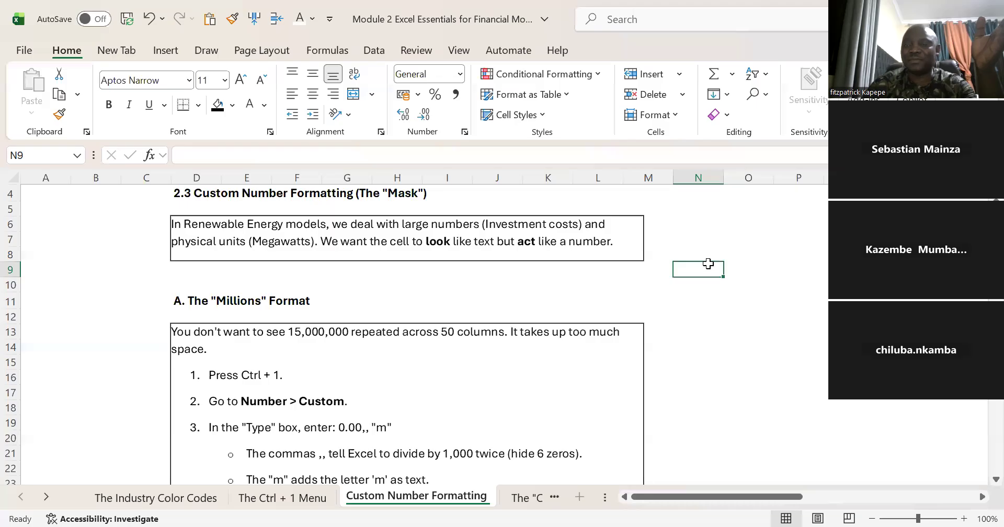
pyautogui.press('Down')
pyautogui.press('Down')
pyautogui.press('Down')
pyautogui.press('Down')
pyautogui.press('Down')
pyautogui.press('Down')
pyautogui.press('Down')
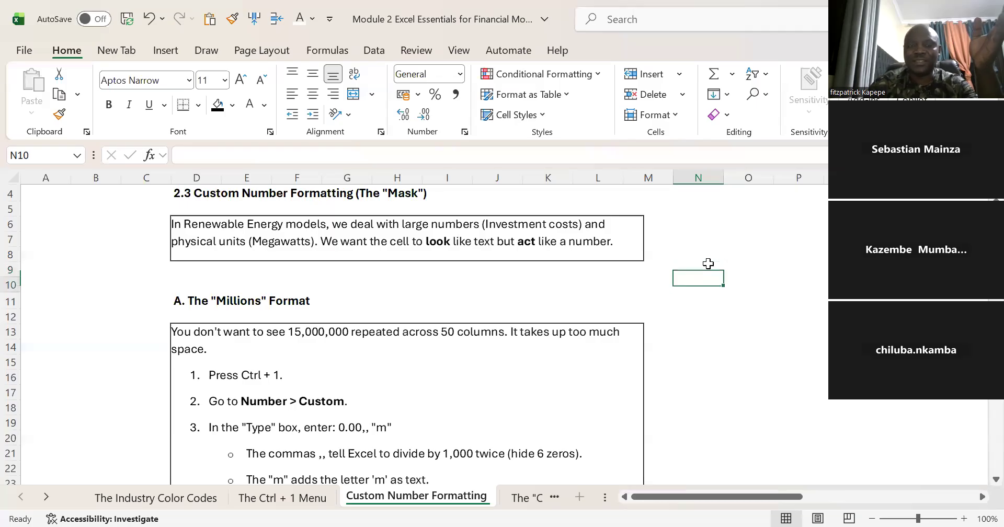
pyautogui.press('Down')
pyautogui.press('Down')
pyautogui.press('Down')
pyautogui.press('Down')
pyautogui.press('Down')
pyautogui.press('Down')
pyautogui.press('Down')
pyautogui.press('Down')
pyautogui.press('Down')
pyautogui.press('Down')
pyautogui.press('Down')
pyautogui.press('Down')
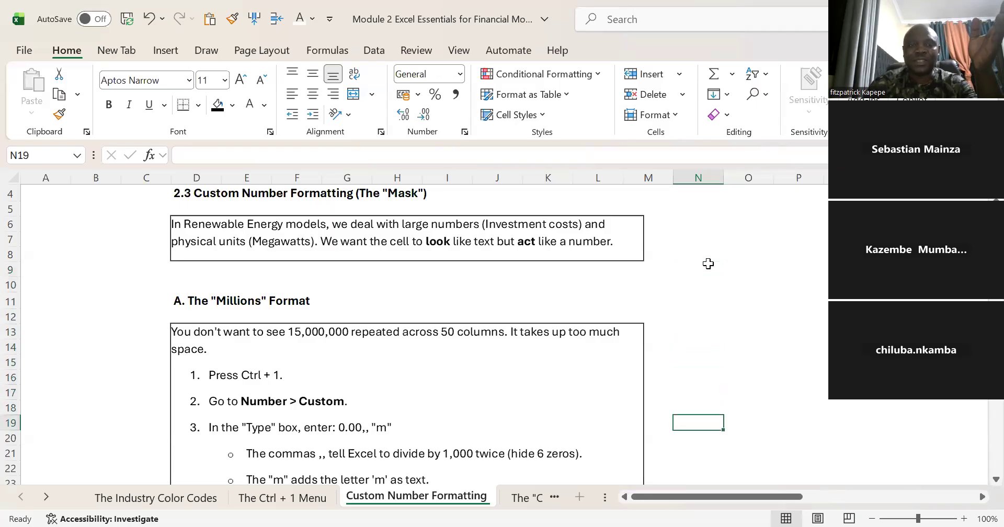
pyautogui.press('Up')
pyautogui.press('Up')
pyautogui.press('Up')
pyautogui.press('Up')
pyautogui.press('Up')
pyautogui.press('Up')
pyautogui.press('Up')
pyautogui.press('Up')
pyautogui.press('Up')
pyautogui.press('Up')
pyautogui.press('Up')
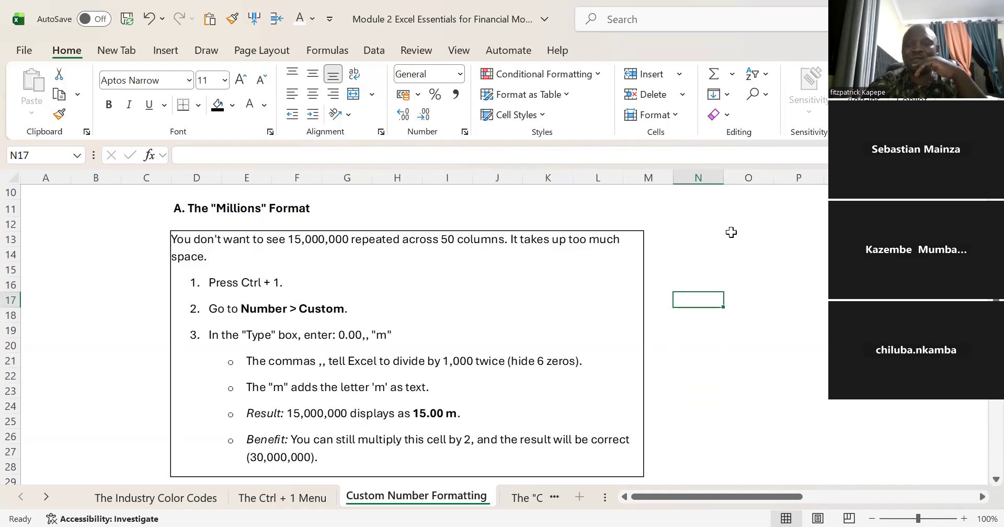
# Step: Enter 15000000 in cell N14 beside the "Millions" format notes
pyautogui.click(689, 250)
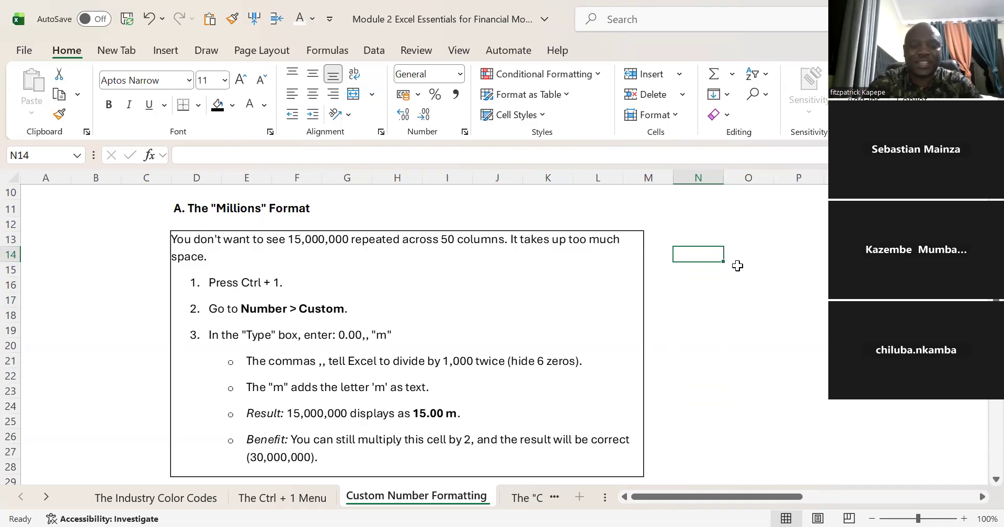
pyautogui.write('1500')
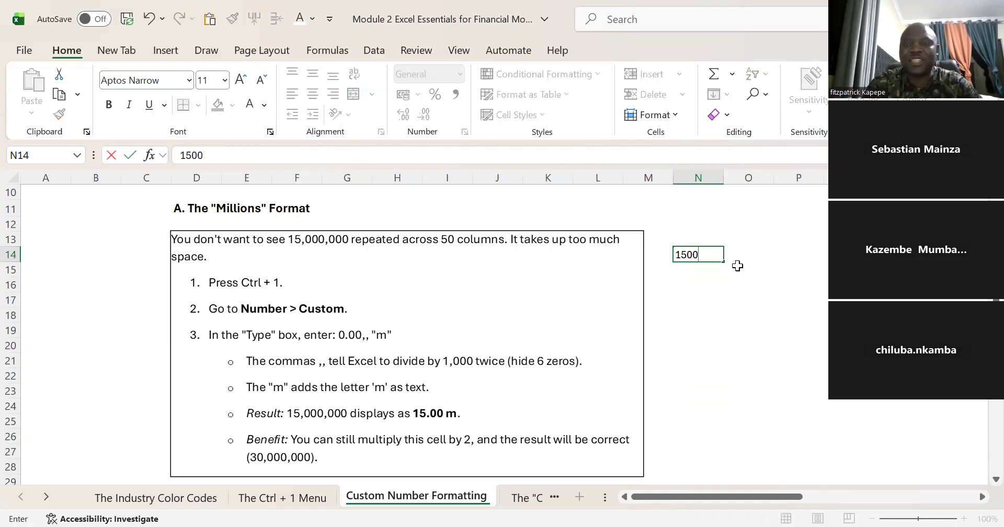
pyautogui.write('0000')
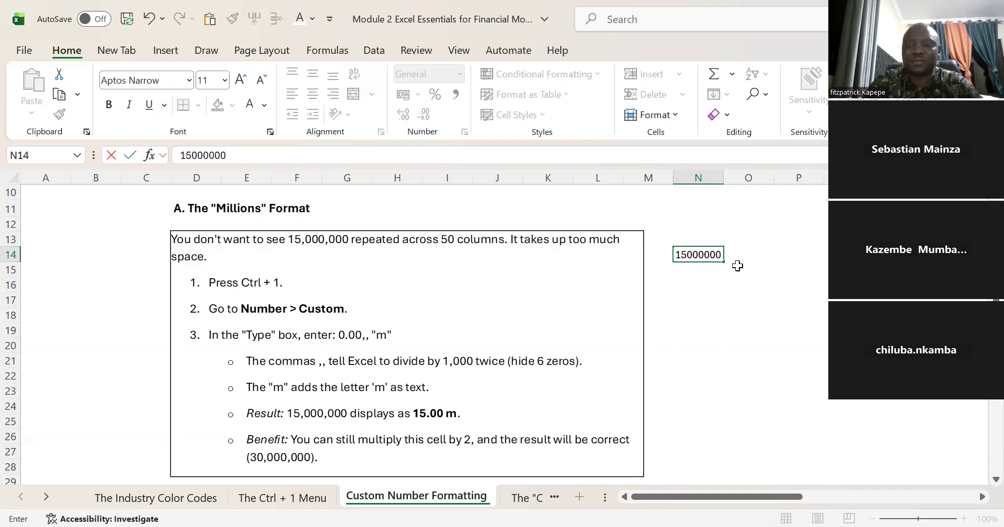
pyautogui.press('Return')
# Step: Format the value in N14 with the comma style and reduce it to zero decimal places
pyautogui.click(713, 254)
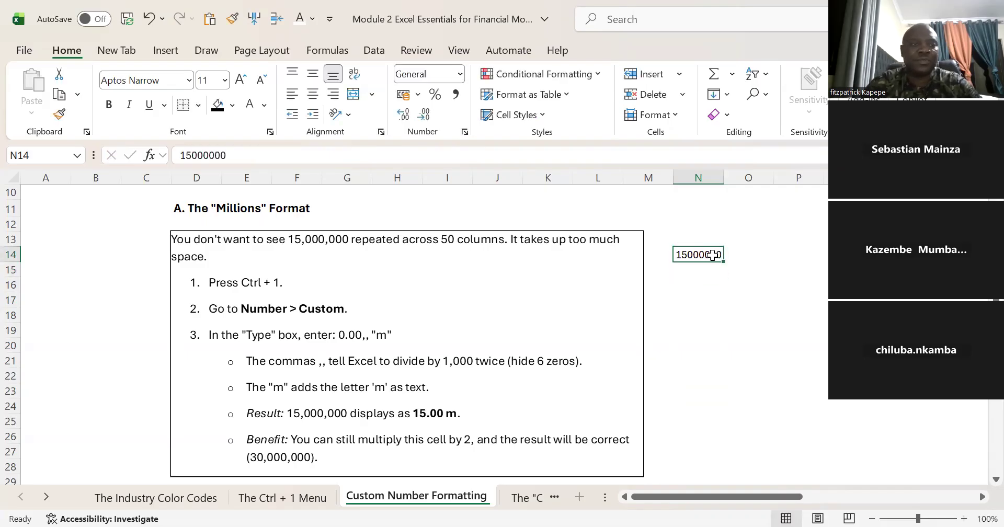
pyautogui.click(457, 93)
pyautogui.click(423, 114)
pyautogui.click(423, 114)
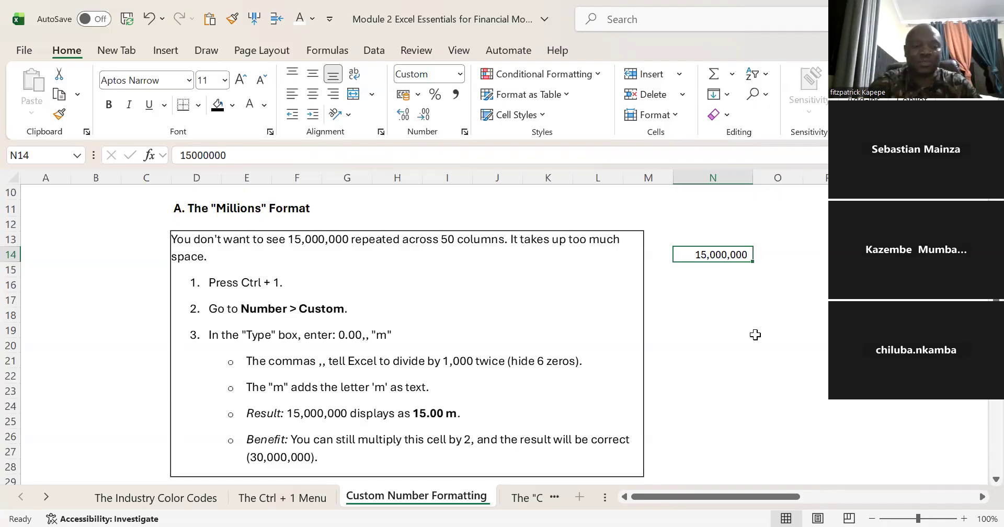
# Step: Enter the note "Format: 0.00,," in cell N16 below the sample value
pyautogui.click(708, 285)
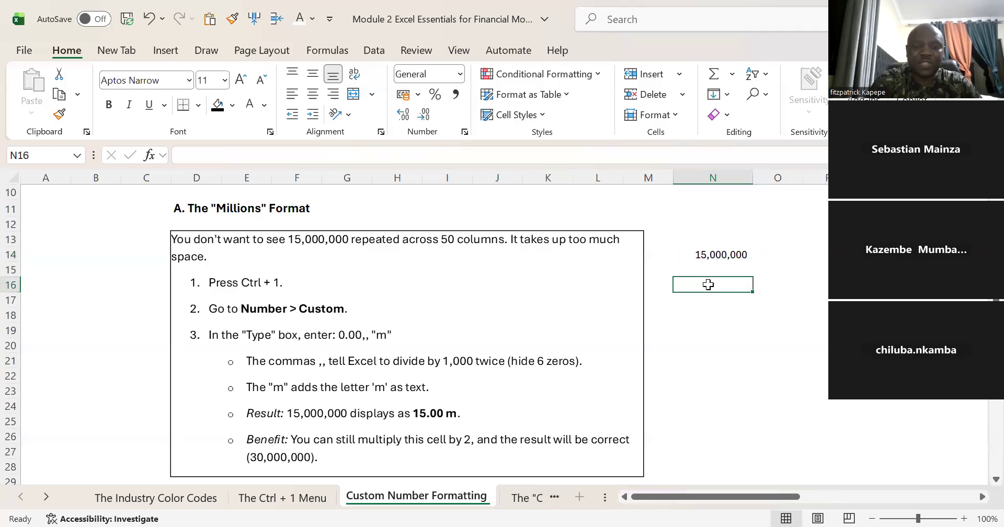
pyautogui.write('Format')
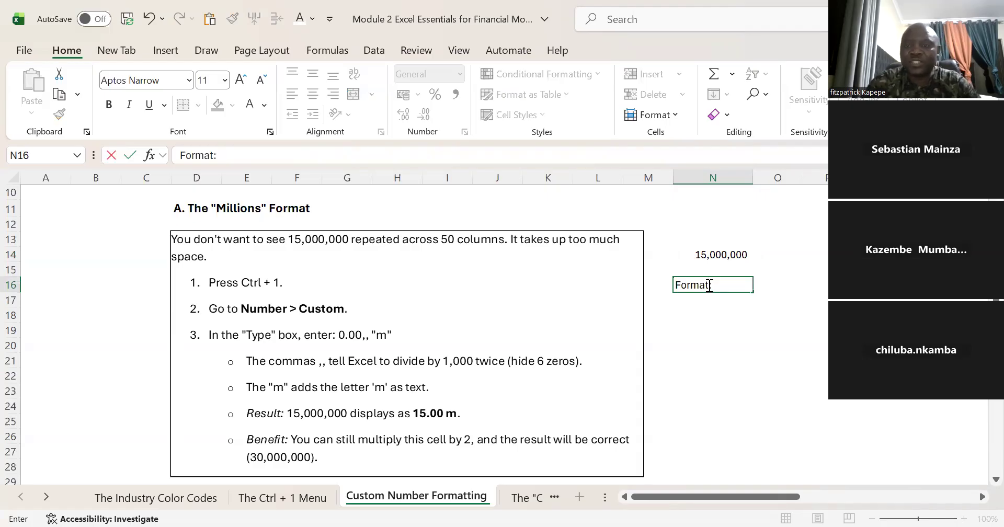
pyautogui.write(': 0.00')
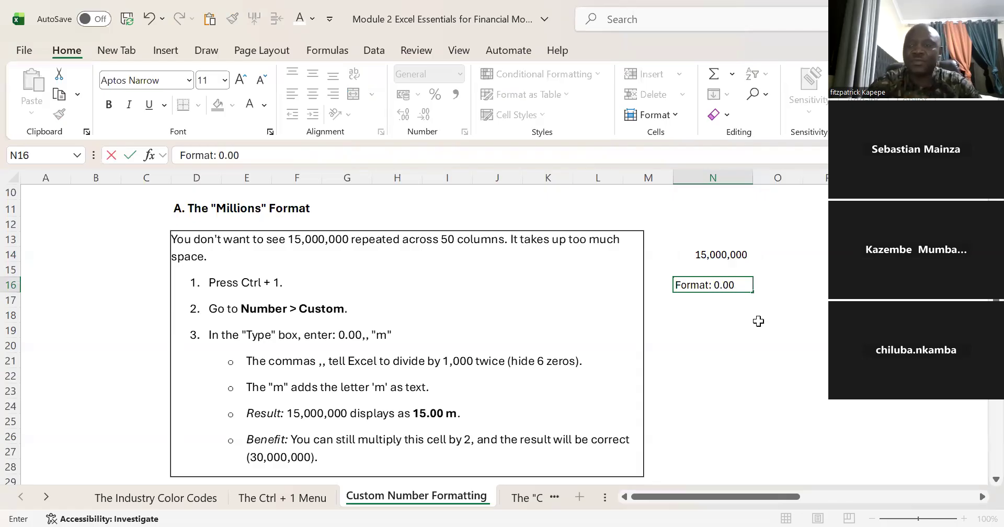
pyautogui.write(',,')
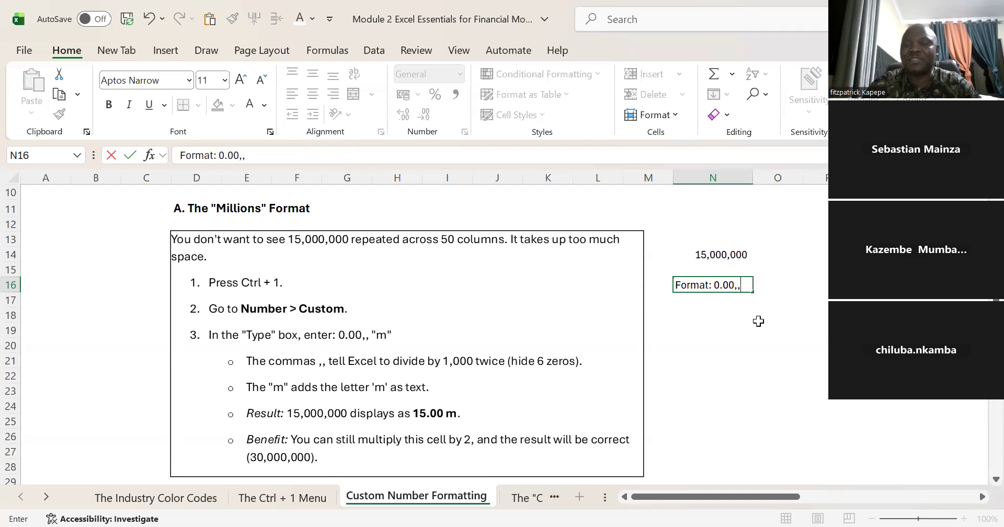
pyautogui.click(712, 268)
pyautogui.click(726, 250)
# Step: Append "m" in double quotes to the note in N16 so it reads Format: 0.00,,"m"
pyautogui.click(733, 284)
pyautogui.click(265, 161)
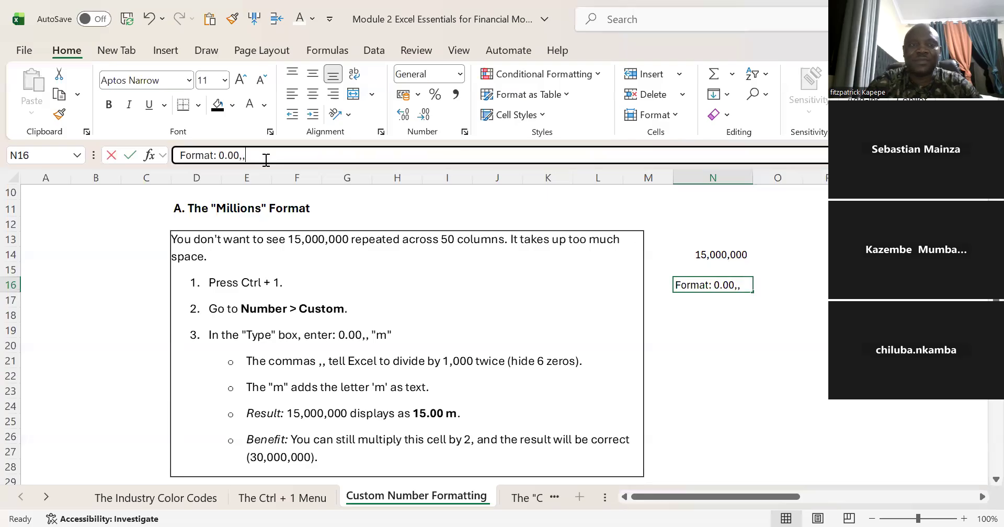
pyautogui.write('"')
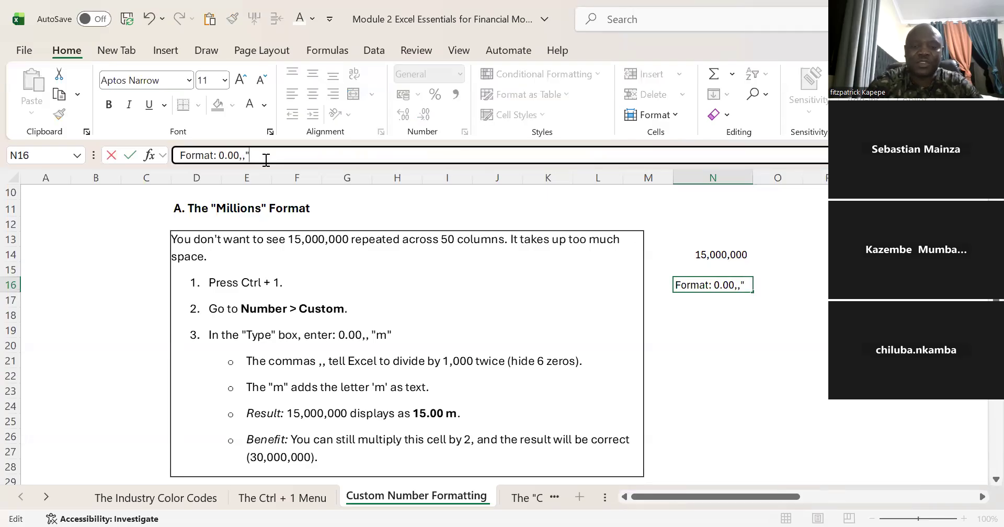
pyautogui.write('m"')
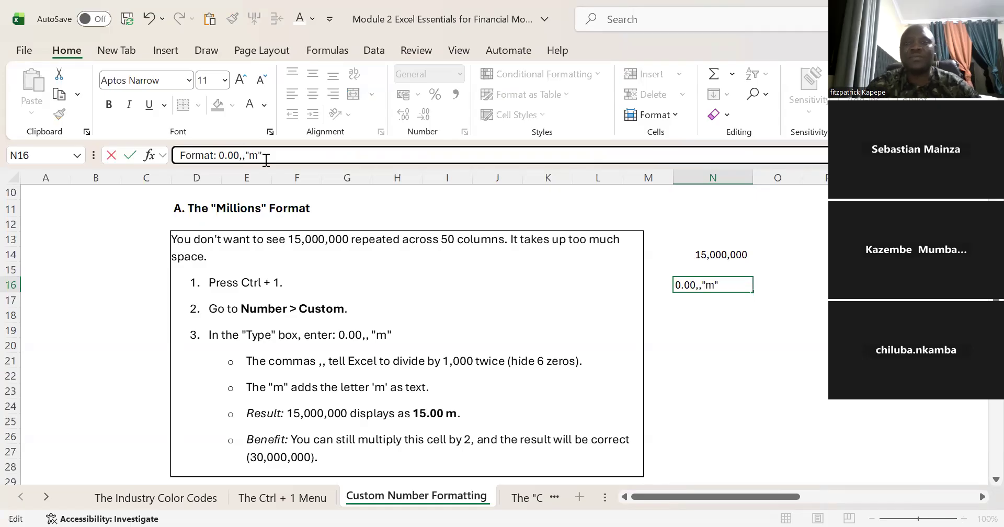
pyautogui.press('Return')
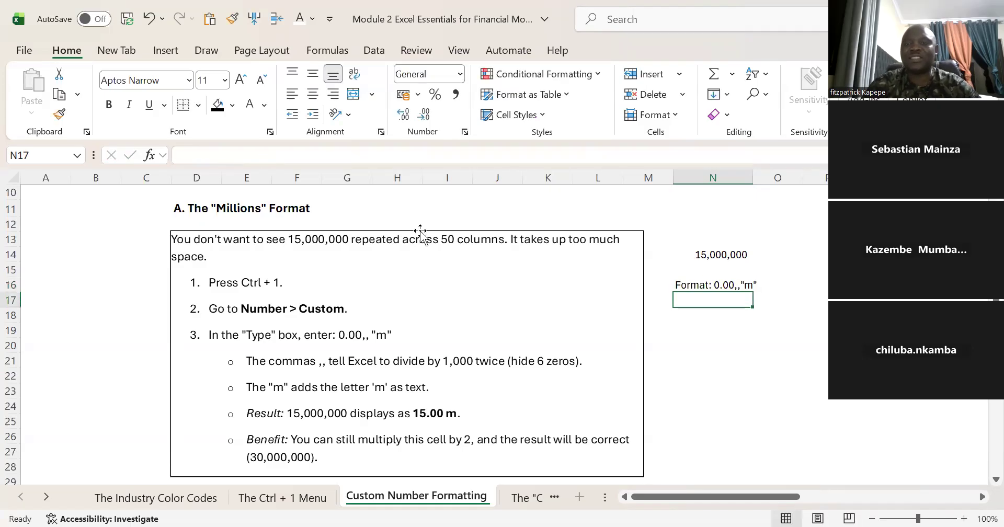
# Step: Apply the custom number format 0.00,,"m" to the value in cell N14
pyautogui.click(719, 252)
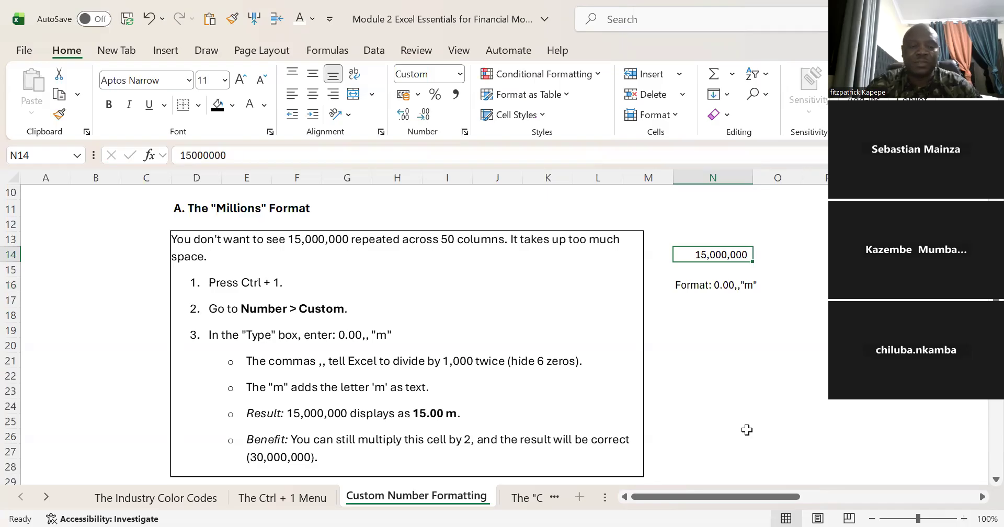
pyautogui.hotkey('ctrl', '1')
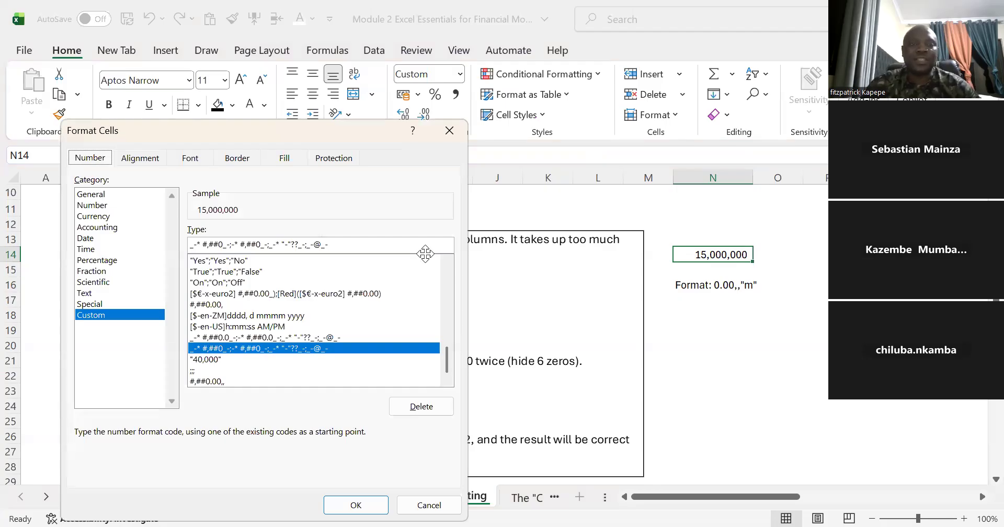
pyautogui.click(343, 242)
pyautogui.moveTo(344, 242); pyautogui.dragTo(161, 238)
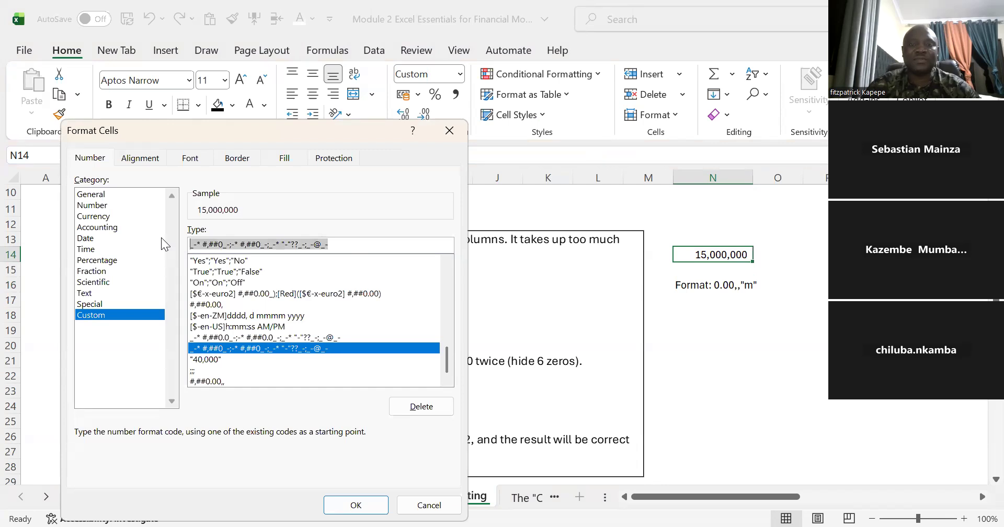
pyautogui.write('0.00')
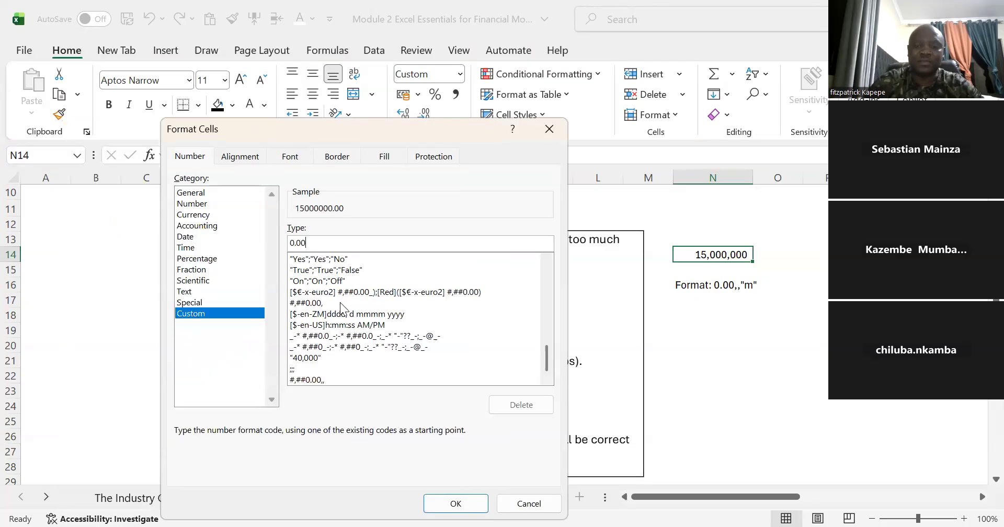
pyautogui.write(',')
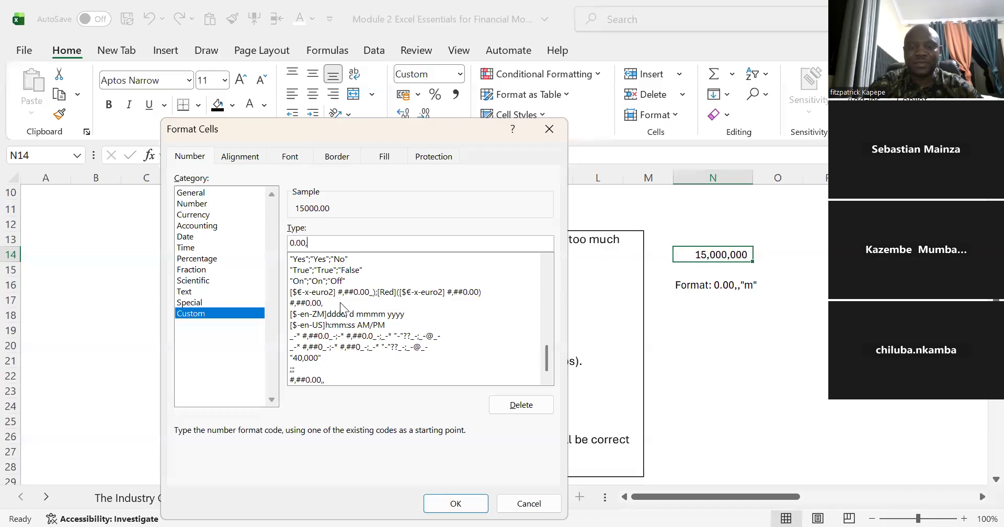
pyautogui.write(',')
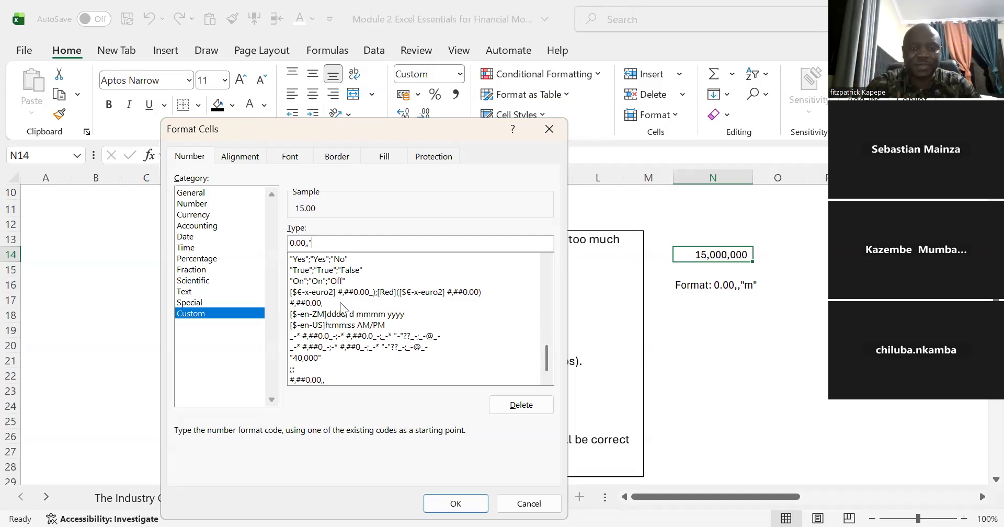
pyautogui.write('m"')
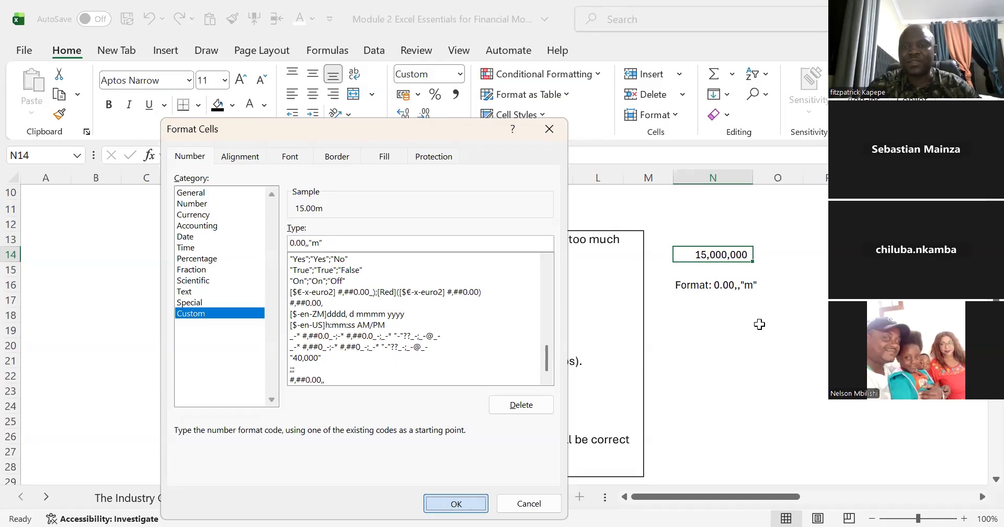
pyautogui.press('Return')
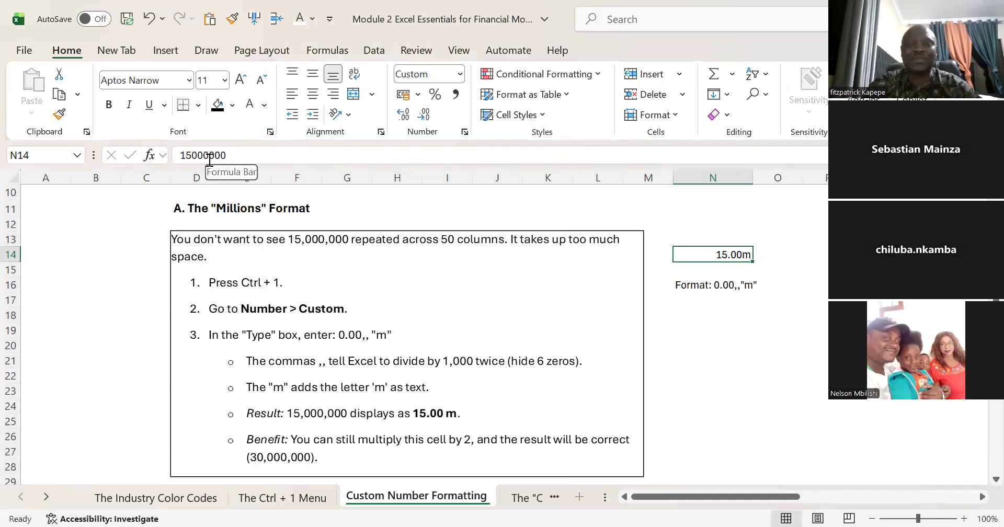
# Step: Examine the stored value behind the millions format in cell N14 without changing it
pyautogui.click(238, 160)
pyautogui.moveTo(238, 161); pyautogui.dragTo(177, 162)
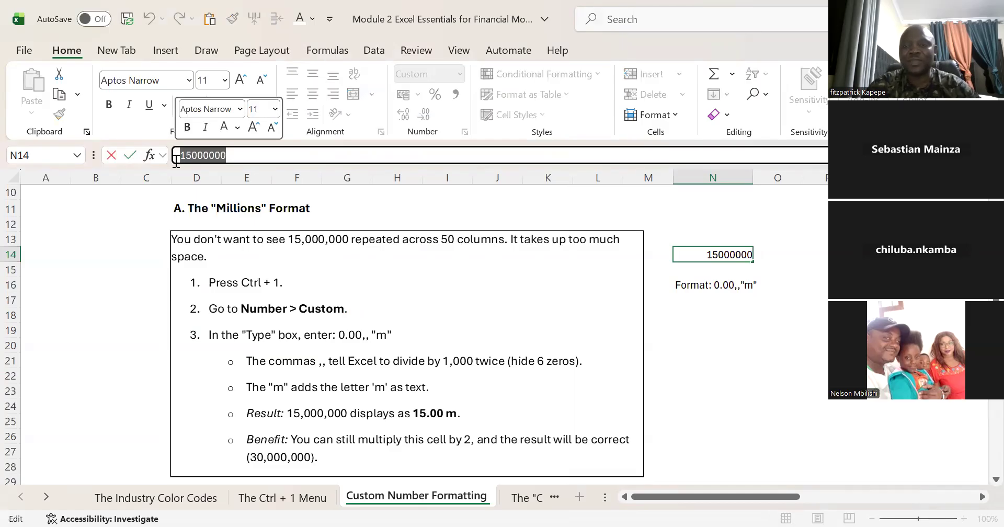
pyautogui.press('Escape')
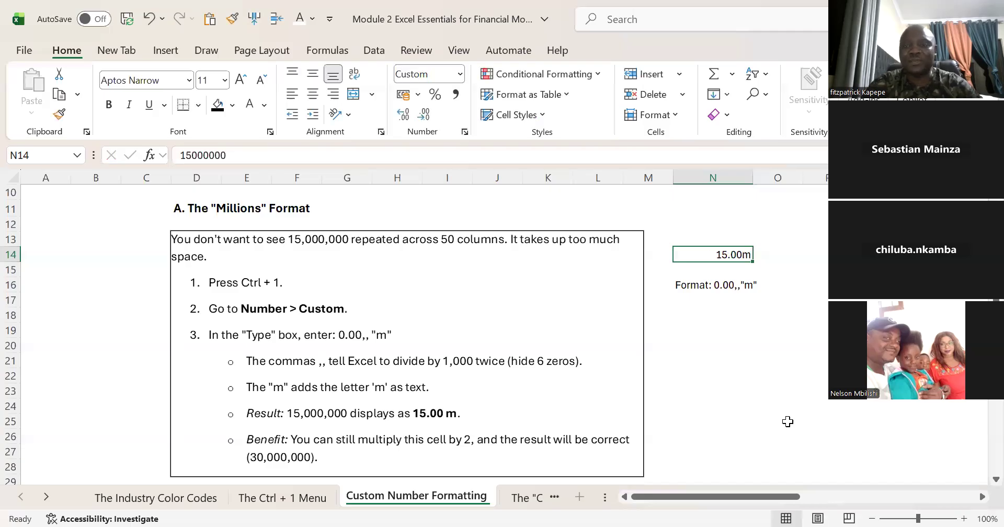
pyautogui.click(741, 345)
pyautogui.click(730, 258)
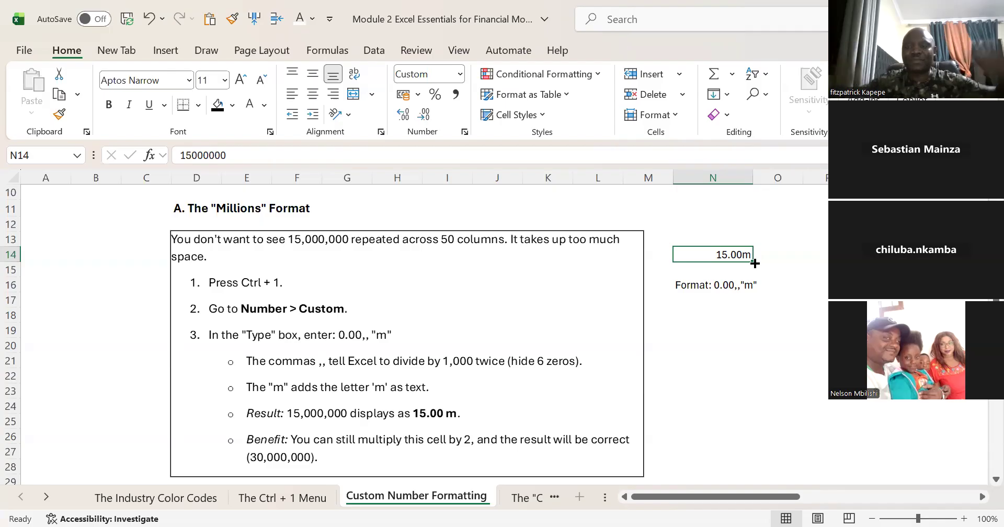
# Step: Enter 1 in cell W13 in the blank area beyond the format notes as the start of a year series
pyautogui.click(699, 324)
pyautogui.press('Right')
pyautogui.press('Right')
pyautogui.press('Right')
pyautogui.press('Right')
pyautogui.press('Right')
pyautogui.press('Right')
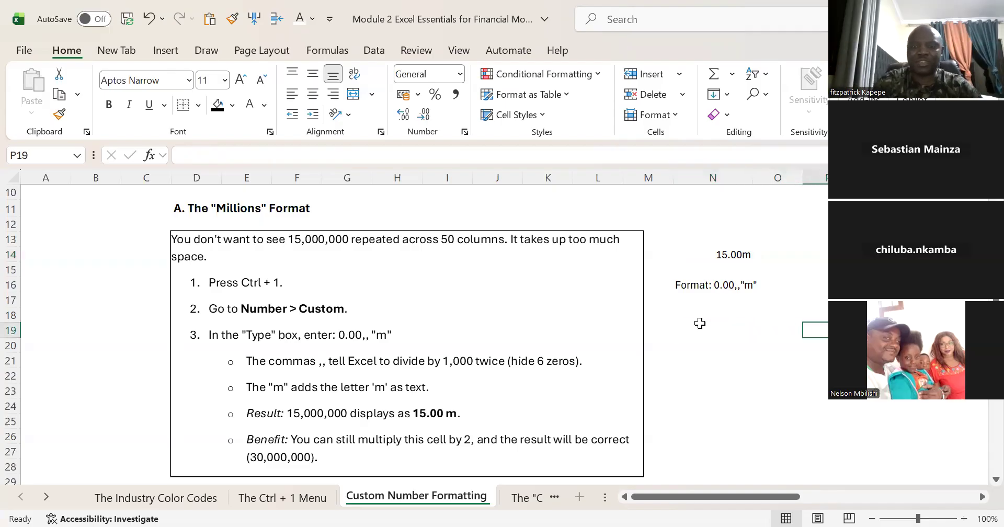
pyautogui.press('Right')
pyautogui.press('Right')
pyautogui.press('Right')
pyautogui.press('Right')
pyautogui.press('Right')
pyautogui.press('Right')
pyautogui.press('Right')
pyautogui.press('Right')
pyautogui.press('Right')
pyautogui.press('Right')
pyautogui.press('Right')
pyautogui.press('Right')
pyautogui.press('Right')
pyautogui.click(278, 245)
pyautogui.write('1')
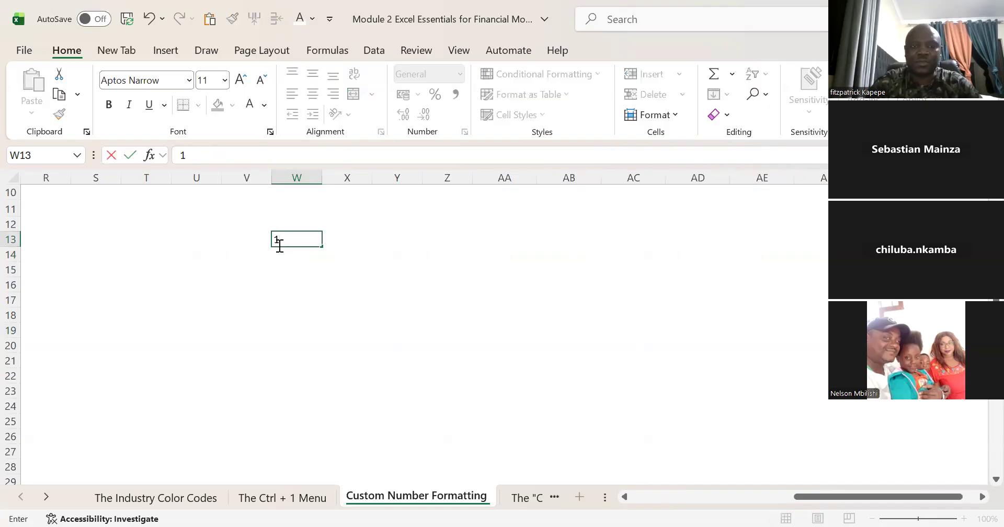
pyautogui.press('Tab')
# Step: Enter the formula = 1 + W13 in cell X13 so it adds one to the preceding cell
pyautogui.write('=')
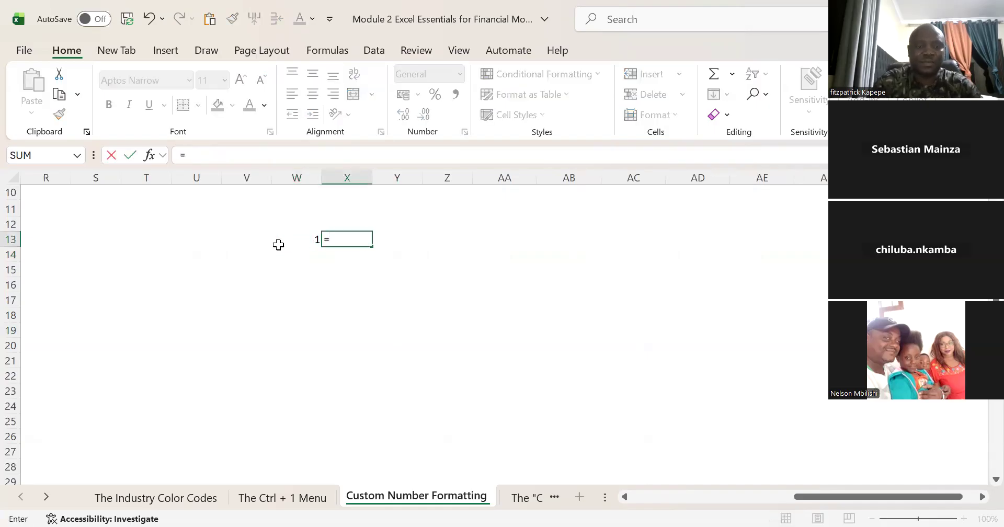
pyautogui.write('2')
pyautogui.hotkey('ctrl', 'Return')
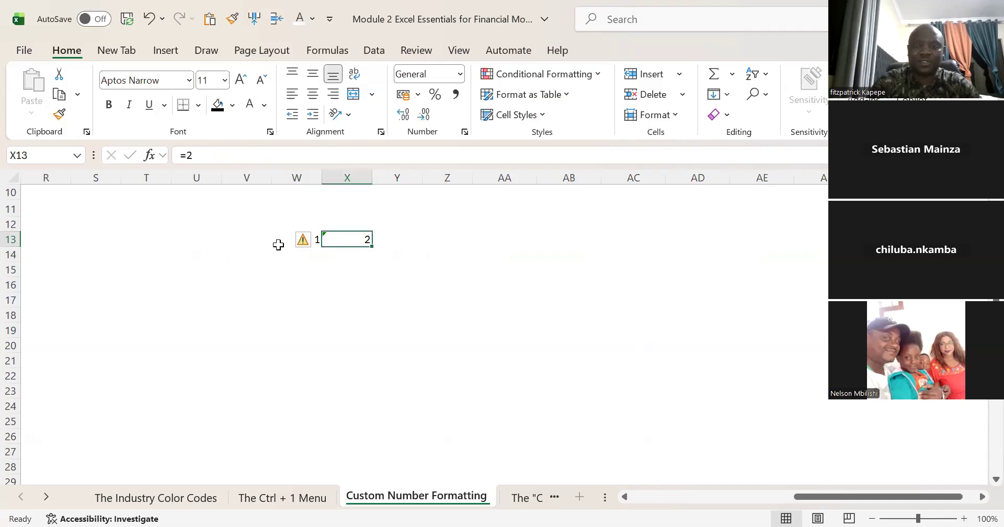
pyautogui.write('= 1 +')
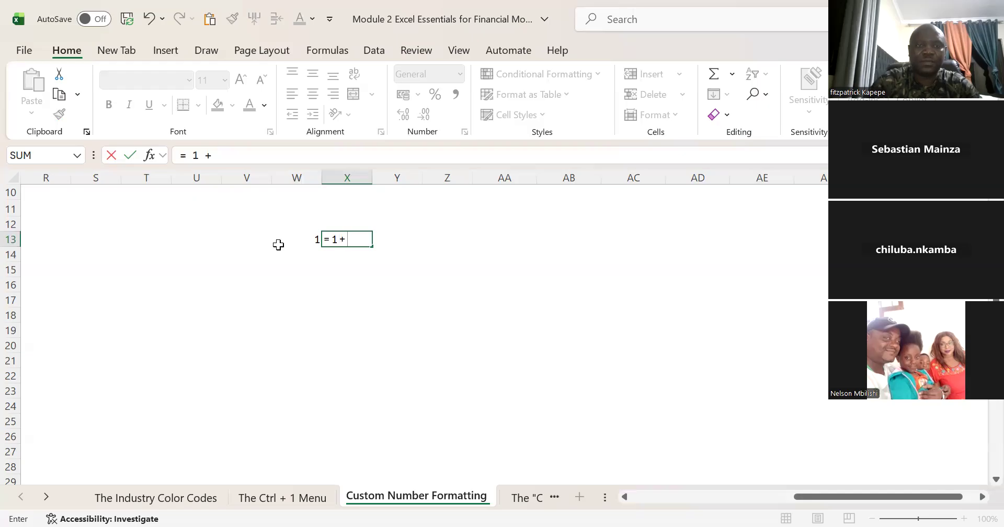
pyautogui.click(314, 239)
pyautogui.press('Return')
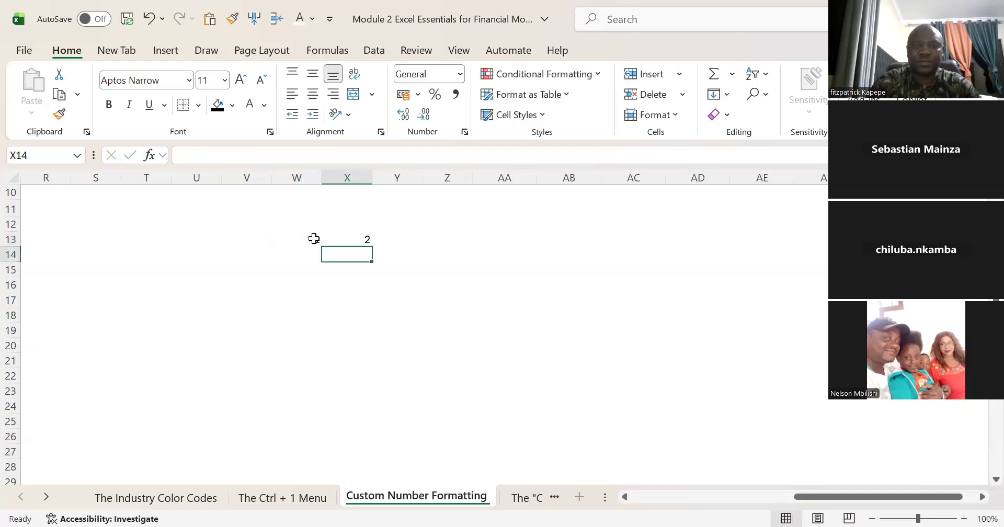
# Step: Fill the X13 formula across row 13 through AL13, and clear the extra value in AL13
pyautogui.press('Up')
pyautogui.hotkey('shift', 'Right')
pyautogui.hotkey('shift', 'Right')
pyautogui.hotkey('shift', 'Right')
pyautogui.hotkey('shift', 'Right')
pyautogui.hotkey('shift', 'Right')
pyautogui.hotkey('shift', 'Right')
pyautogui.hotkey('shift', 'Right')
pyautogui.hotkey('shift', 'Right')
pyautogui.hotkey('shift', 'Right')
pyautogui.hotkey('shift', 'Right')
pyautogui.hotkey('shift', 'Right')
pyautogui.hotkey('shift', 'Right')
pyautogui.hotkey('shift', 'Right')
pyautogui.hotkey('shift', 'Right')
pyautogui.hotkey('shift', 'Right')
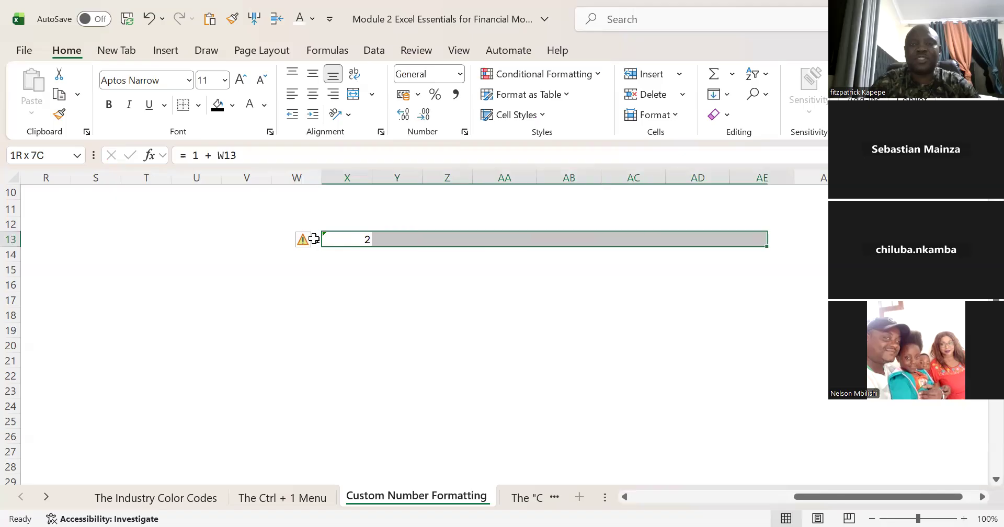
pyautogui.hotkey('shift', 'Right')
pyautogui.hotkey('shift', 'Right')
pyautogui.hotkey('shift', 'Right')
pyautogui.hotkey('shift', 'Right')
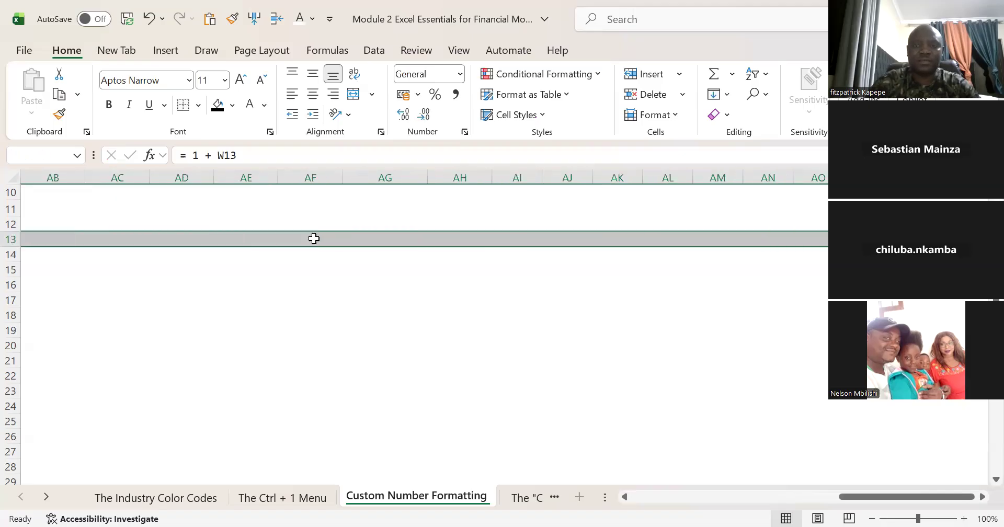
pyautogui.hotkey('shift', 'Left')
pyautogui.hotkey('shift', 'Left')
pyautogui.hotkey('shift', 'Left')
pyautogui.hotkey('shift', 'Left')
pyautogui.hotkey('shift', 'Left')
pyautogui.hotkey('shift', 'Left')
pyautogui.hotkey('shift', 'Left')
pyautogui.hotkey('shift', 'Right')
pyautogui.hotkey('shift', 'Left')
pyautogui.hotkey('shift', 'Right')
pyautogui.hotkey('shift', 'Right')
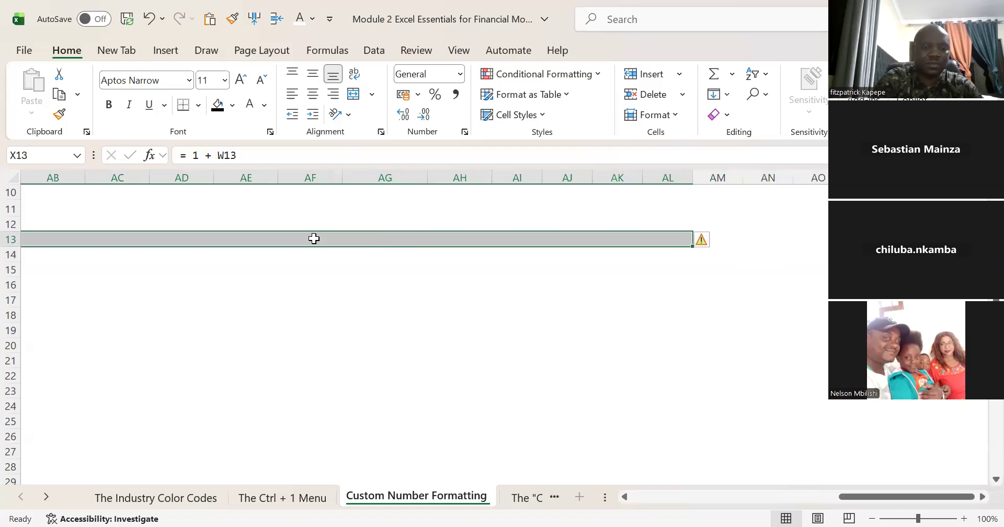
pyautogui.hotkey('ctrl', 'v')
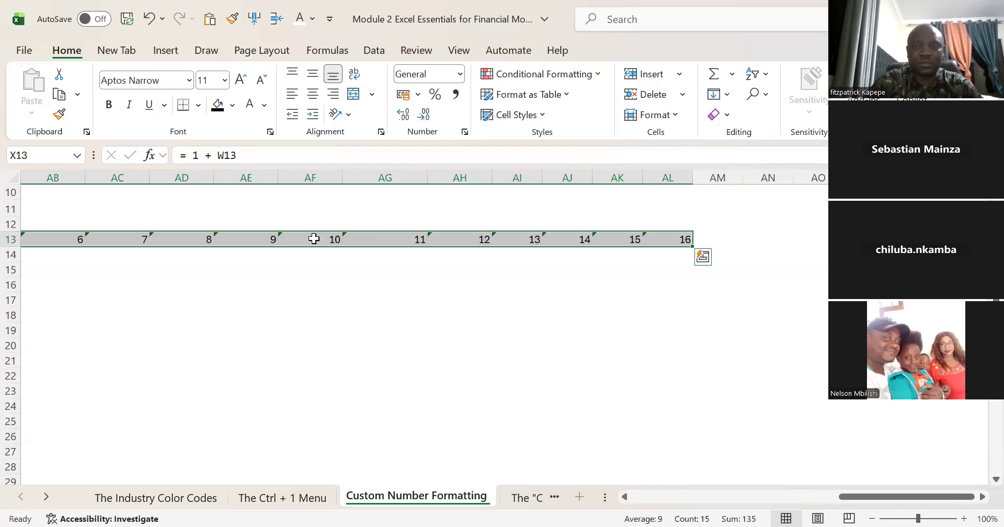
pyautogui.click(672, 239)
# Step: Apply the custom number format "Year "0 to the whole number series in W13:AK13
pyautogui.press('Left')
pyautogui.press('Left')
pyautogui.press('Left')
pyautogui.press('Left')
pyautogui.press('Left')
pyautogui.press('Left')
pyautogui.press('Left')
pyautogui.press('Left')
pyautogui.press('Left')
pyautogui.press('Left')
pyautogui.press('Left')
pyautogui.press('Left')
pyautogui.press('Left')
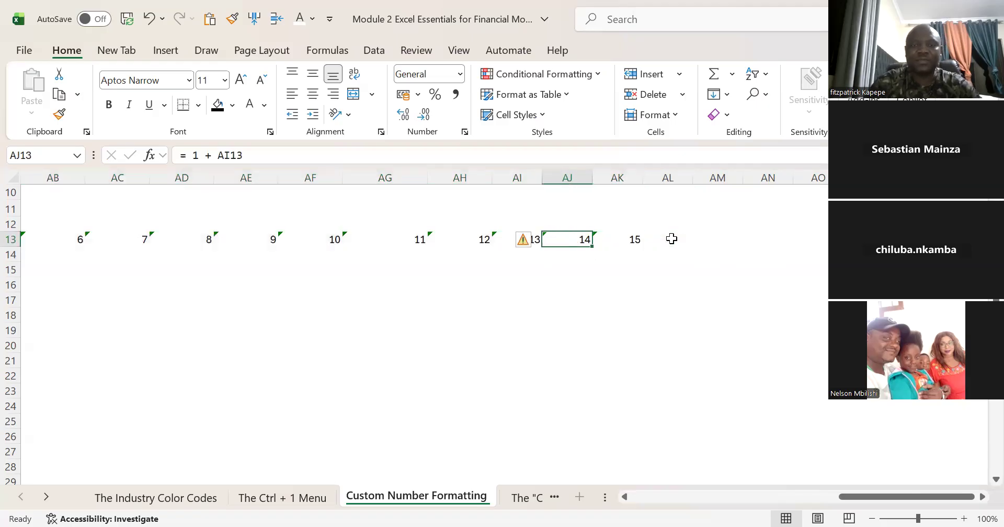
pyautogui.press('Left')
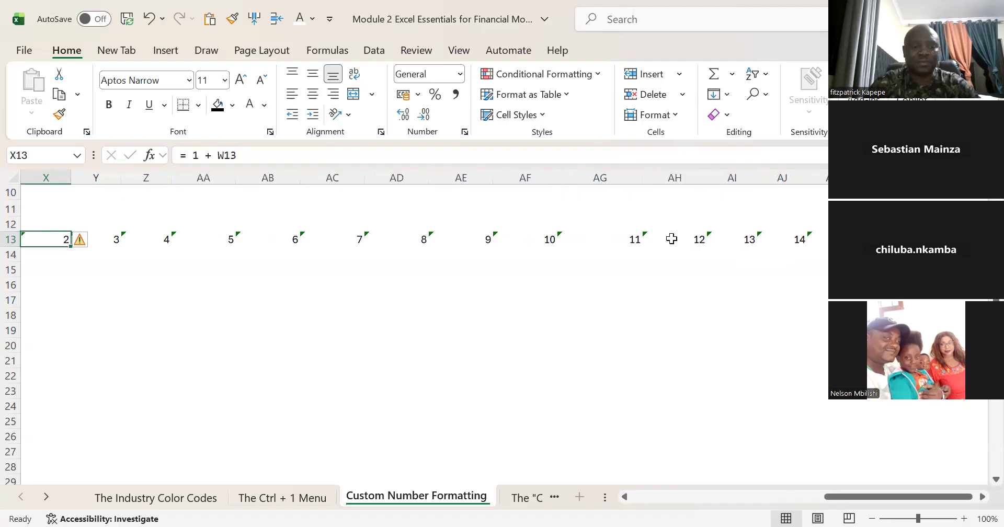
pyautogui.hotkey('ctrl', 'shift', 'Right')
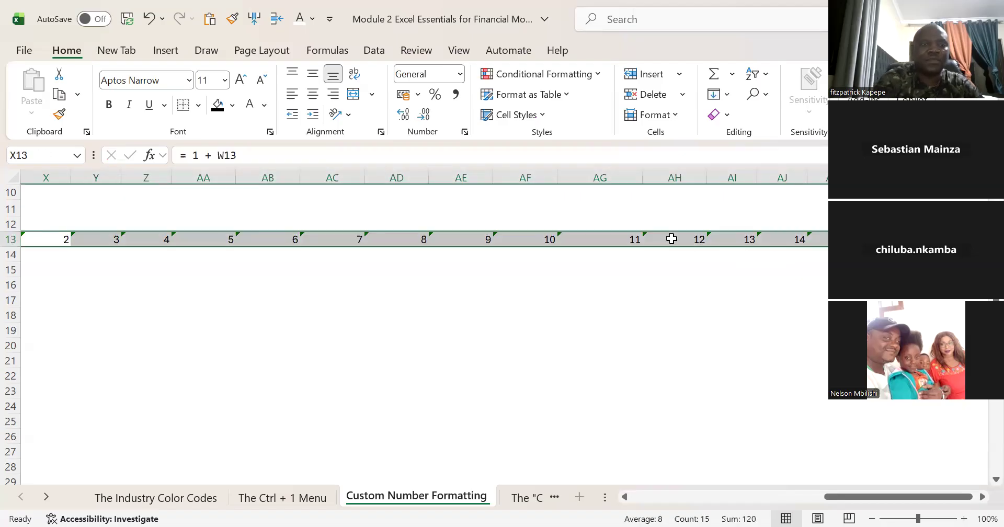
pyautogui.hotkey('ctrl', '1')
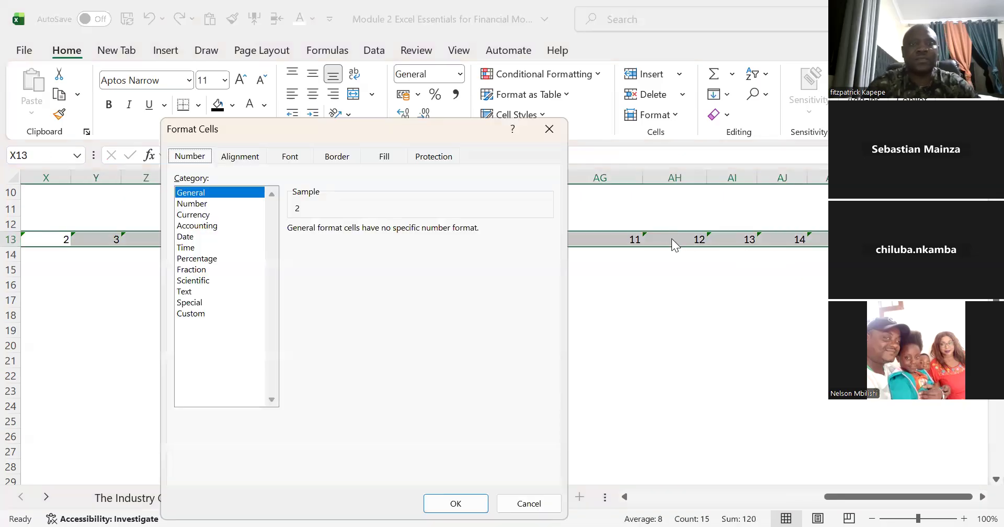
pyautogui.click(198, 315)
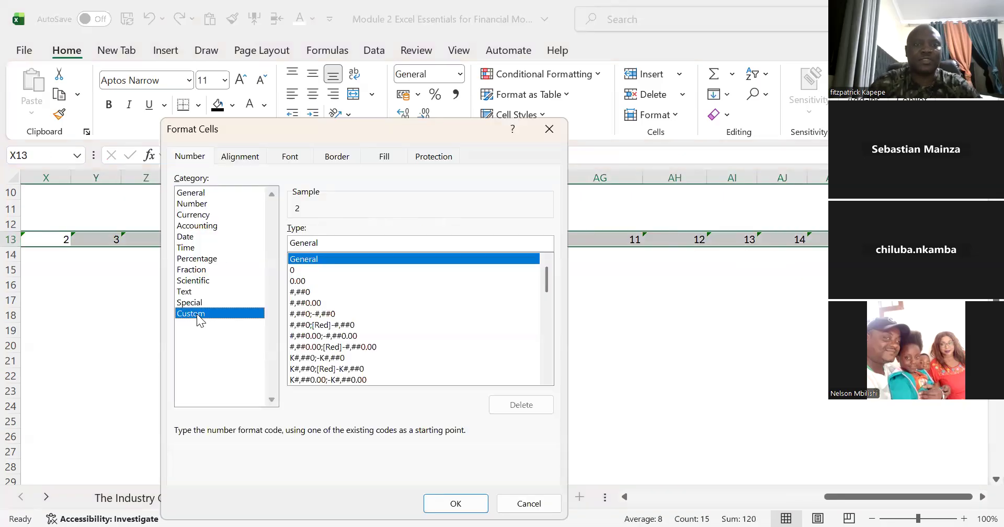
pyautogui.click(293, 271)
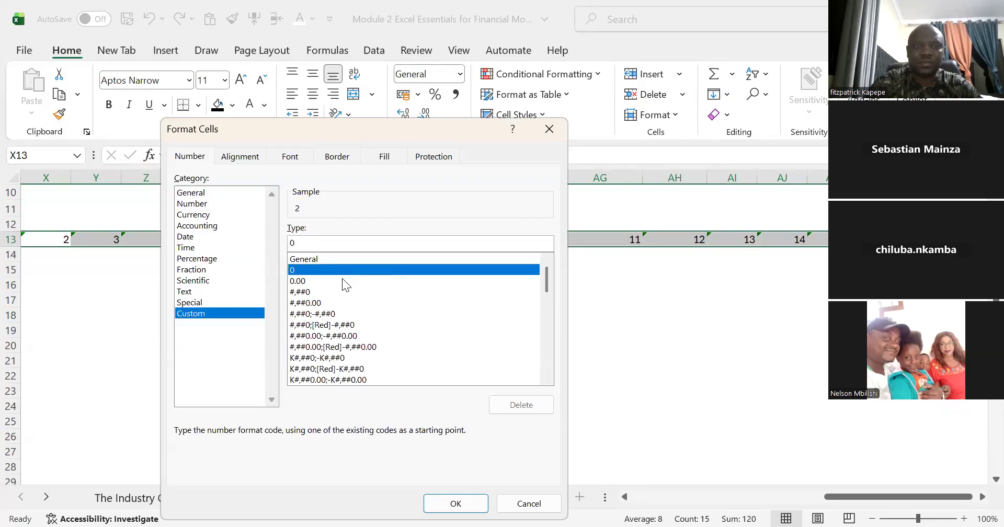
pyautogui.click(293, 241)
pyautogui.write('"')
pyautogui.write('Year')
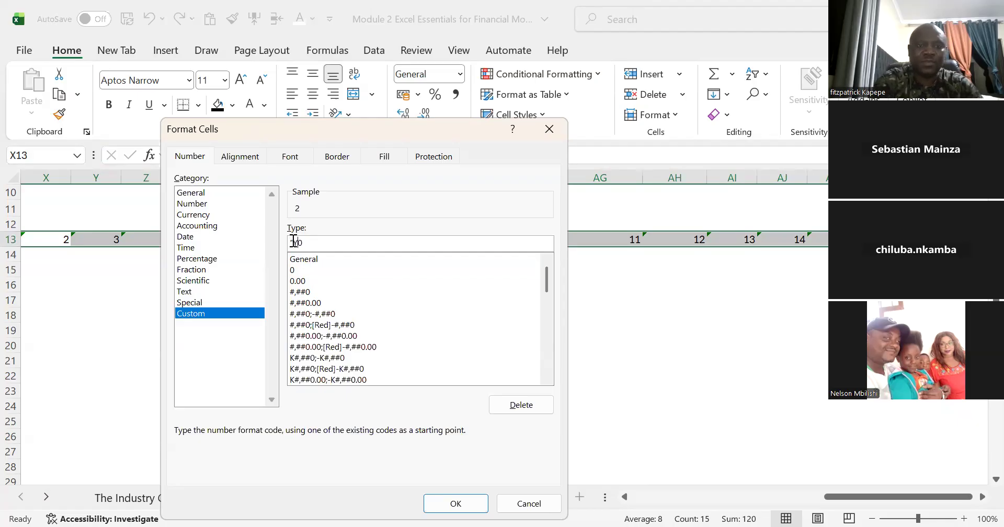
pyautogui.write('"')
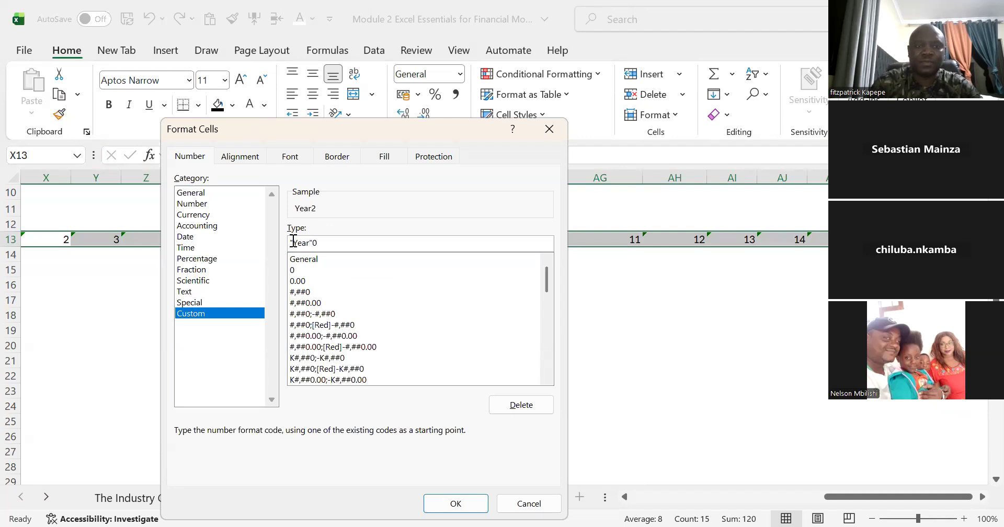
pyautogui.click(309, 243)
pyautogui.write('.')
pyautogui.press('BackSpace')
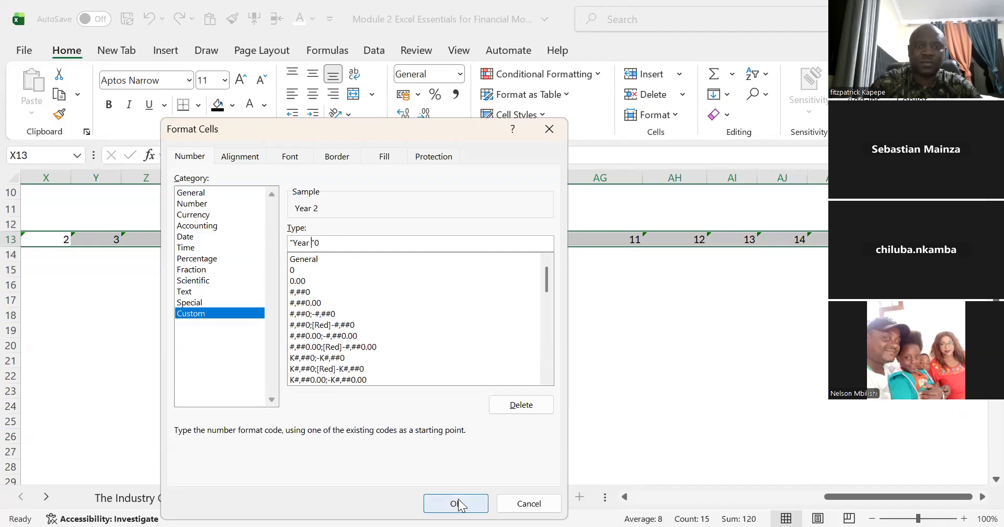
# Step: Enter the label Revenue in cell V17, below and before the year headers
pyautogui.click(85, 281)
pyautogui.press('Left')
pyautogui.press('Left')
pyautogui.press('Left')
pyautogui.press('Left')
pyautogui.press('Left')
pyautogui.press('Right')
pyautogui.press('Right')
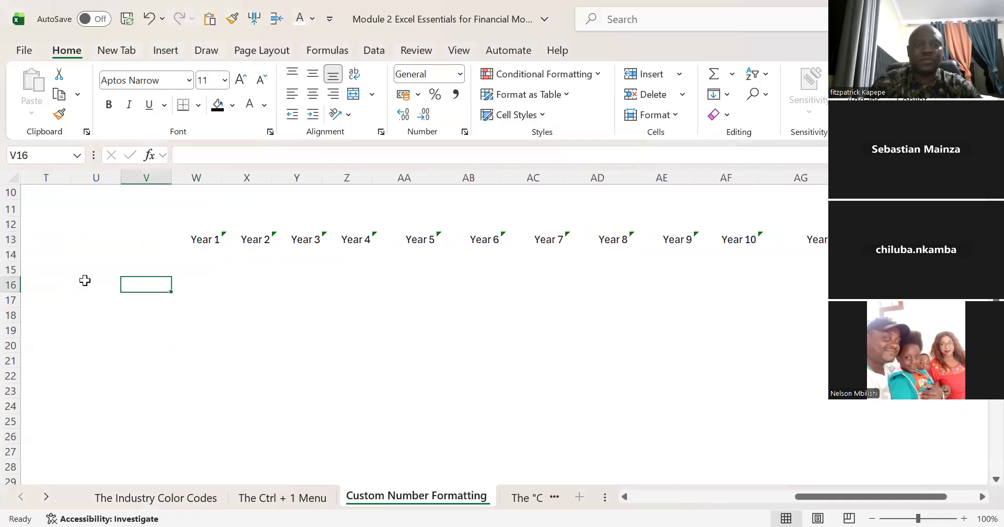
pyautogui.write('Reve')
pyautogui.press('BackSpace')
pyautogui.press('BackSpace')
pyautogui.press('BackSpace')
pyautogui.press('BackSpace')
pyautogui.press('Return')
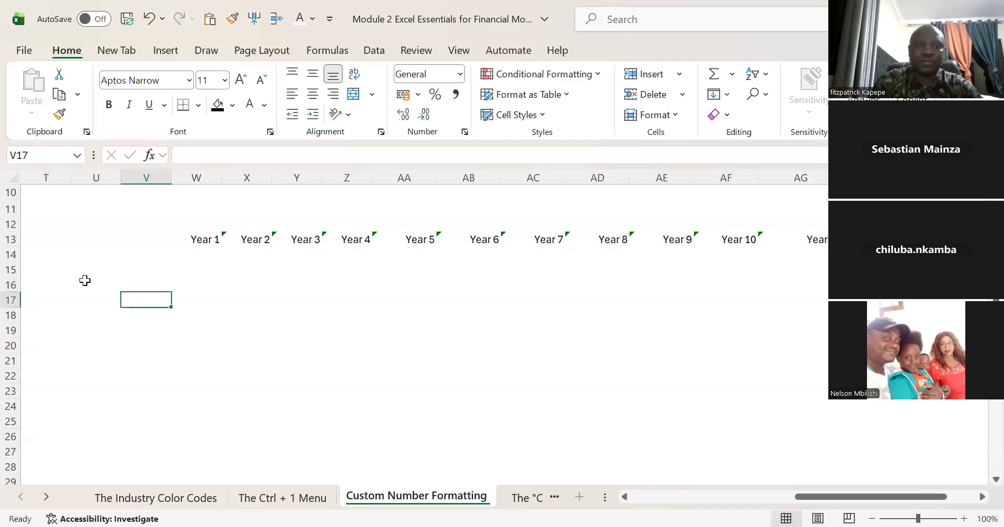
pyautogui.write('Revenue')
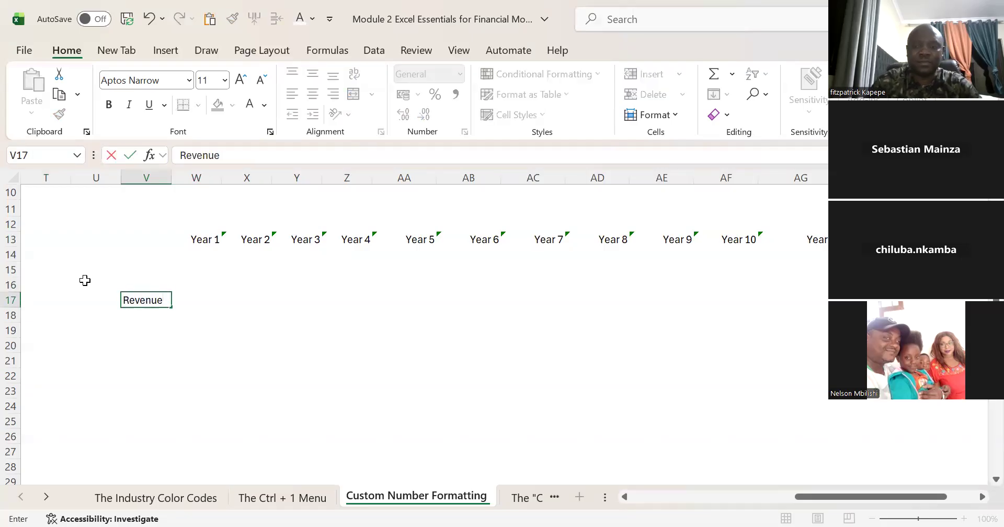
pyautogui.press('Tab')
# Step: Enter the formula =RANDBETWEEN(15000000,16500000) in cell W17 beside the Revenue label
pyautogui.write('=')
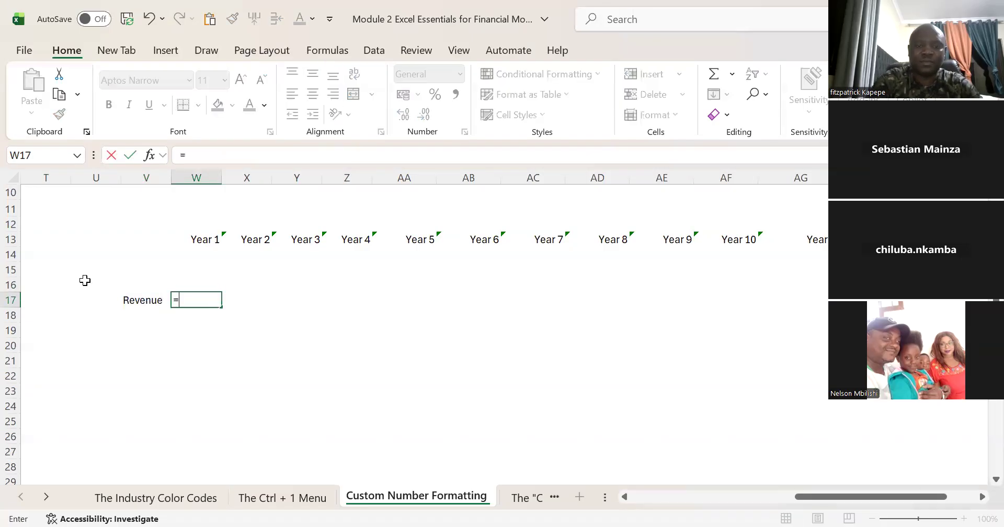
pyautogui.write('ram')
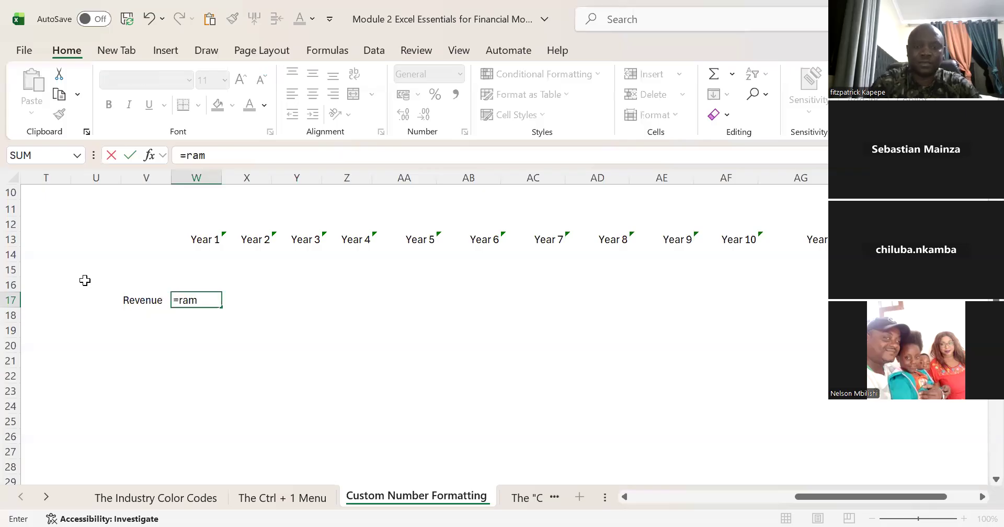
pyautogui.press('BackSpace')
pyautogui.write('nd')
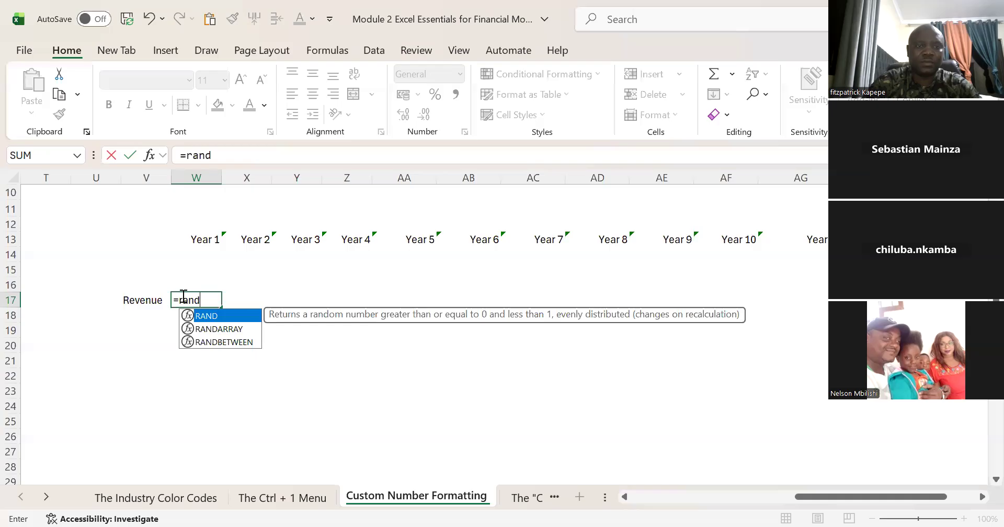
pyautogui.click(211, 342)
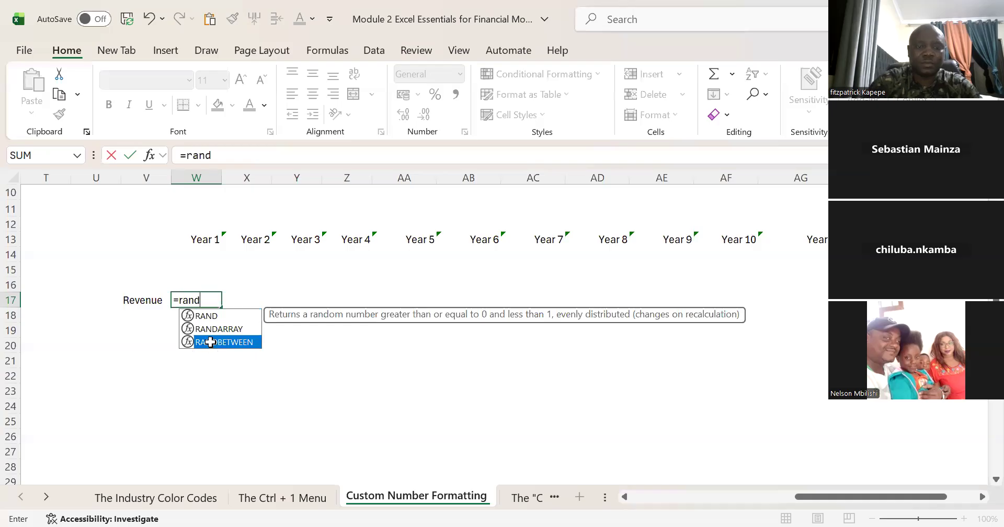
pyautogui.doubleClick(211, 342)
pyautogui.write('150')
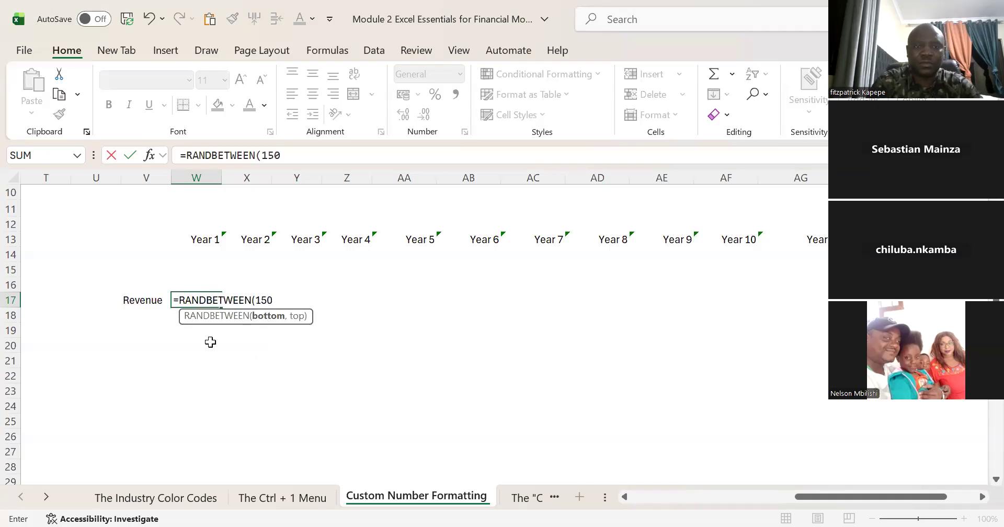
pyautogui.write('00000')
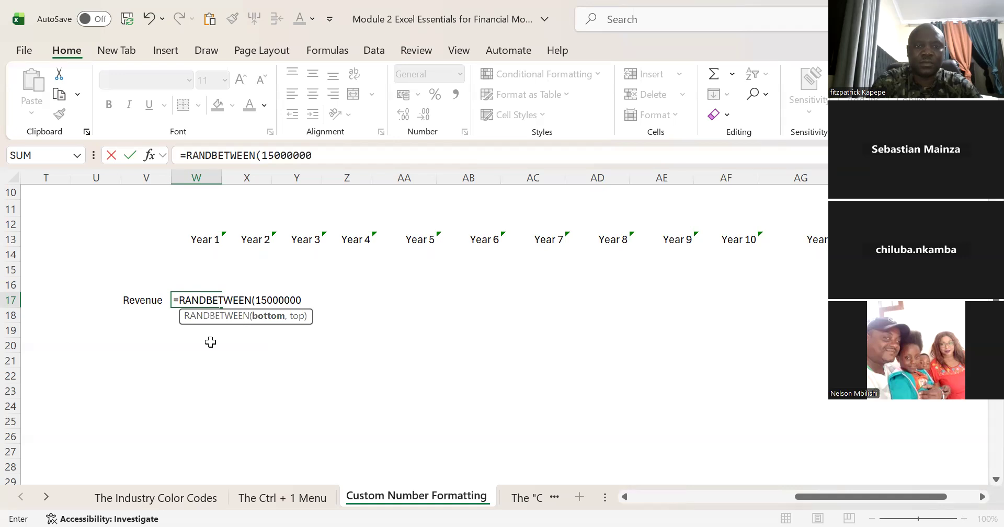
pyautogui.write(',16500000)')
pyautogui.press('Return')
pyautogui.press('Up')
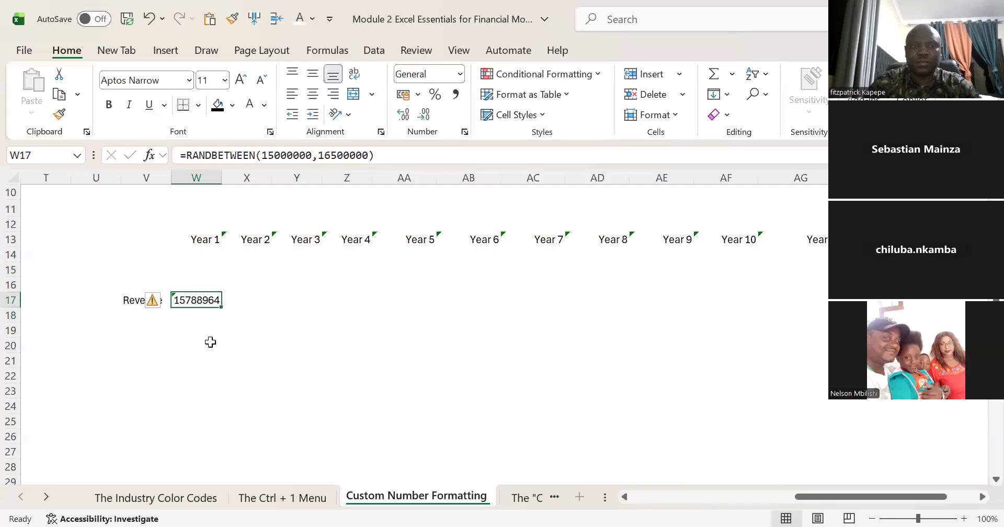
# Step: Fill the W17 formula across row 17 through AK17, under the Year 15 header
pyautogui.hotkey('shift', 'Right')
pyautogui.hotkey('shift', 'Right')
pyautogui.hotkey('shift', 'Right')
pyautogui.hotkey('shift', 'Right')
pyautogui.hotkey('shift', 'Right')
pyautogui.hotkey('shift', 'Right')
pyautogui.hotkey('shift', 'Right')
pyautogui.hotkey('shift', 'Right')
pyautogui.hotkey('shift', 'Right')
pyautogui.hotkey('shift', 'Right')
pyautogui.hotkey('shift', 'Right')
pyautogui.hotkey('shift', 'Right')
pyautogui.hotkey('shift', 'Right')
pyautogui.hotkey('shift', 'Right')
pyautogui.hotkey('shift', 'Right')
pyautogui.hotkey('shift', 'Right')
pyautogui.hotkey('shift', 'Right')
pyautogui.hotkey('shift', 'Right')
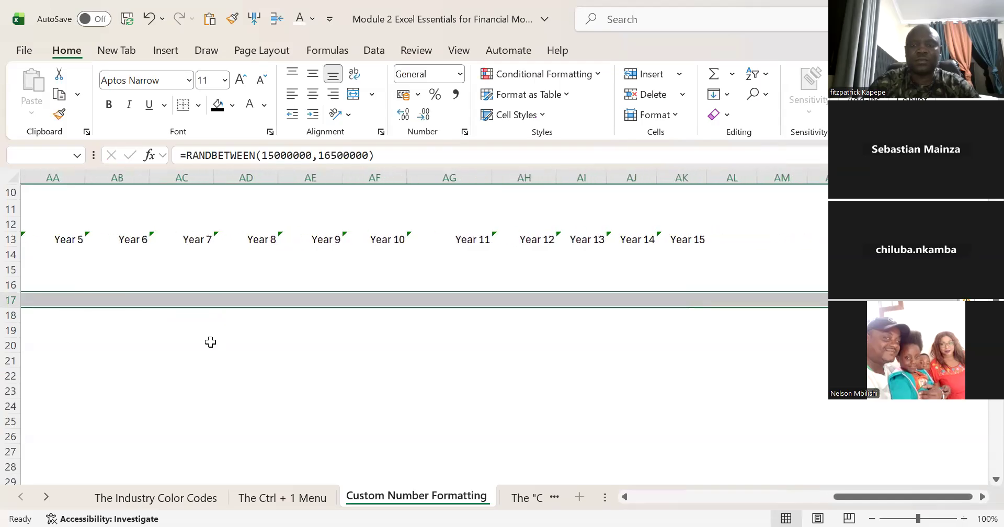
pyautogui.hotkey('shift', 'Left')
pyautogui.hotkey('shift', 'Left')
pyautogui.hotkey('shift', 'Left')
pyautogui.hotkey('shift', 'Left')
pyautogui.hotkey('ctrl', 'r')
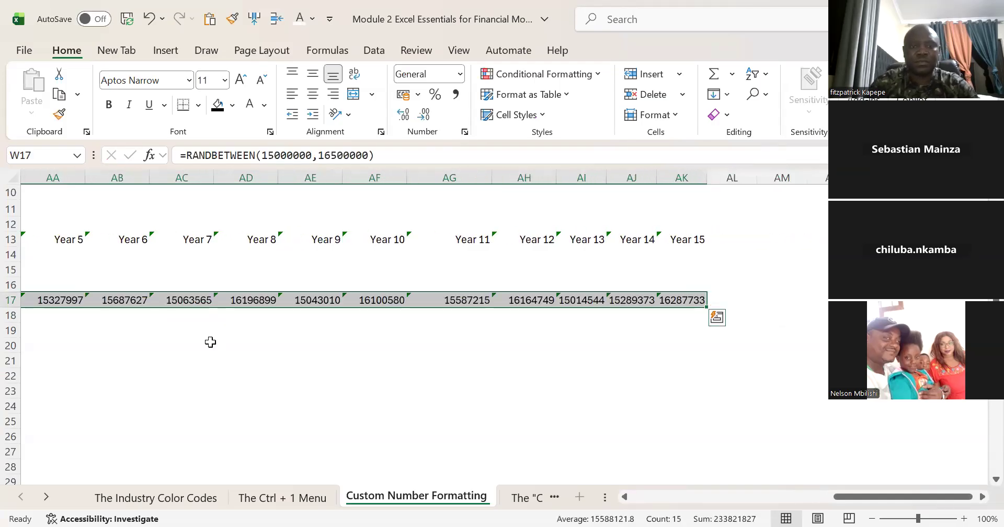
# Step: Replace the formulas in W17:AK17 with their static values and format them in comma style with no decimals
pyautogui.hotkey('ctrl', 'c')
pyautogui.hotkey('ctrl', 'BackSpace')
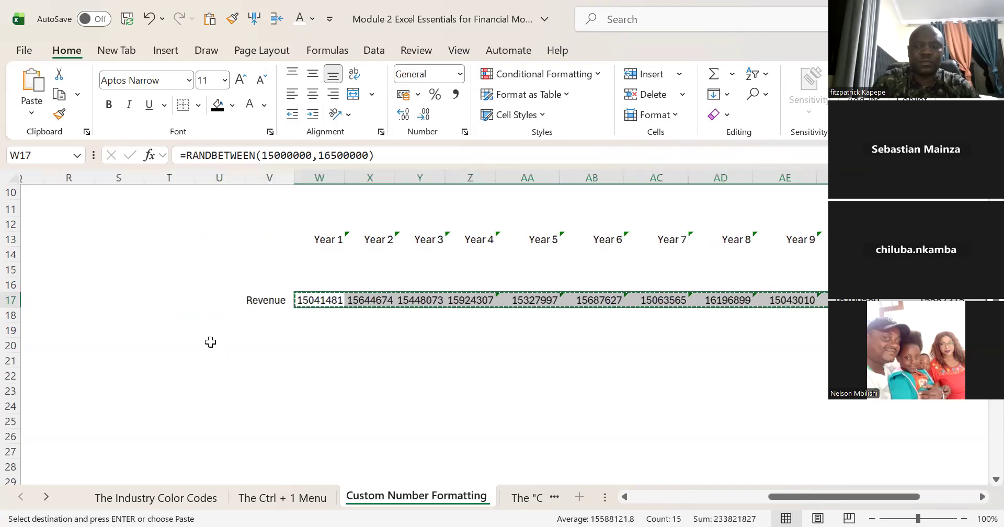
pyautogui.hotkey('ctrl', 'alt', 'v')
pyautogui.press('v')
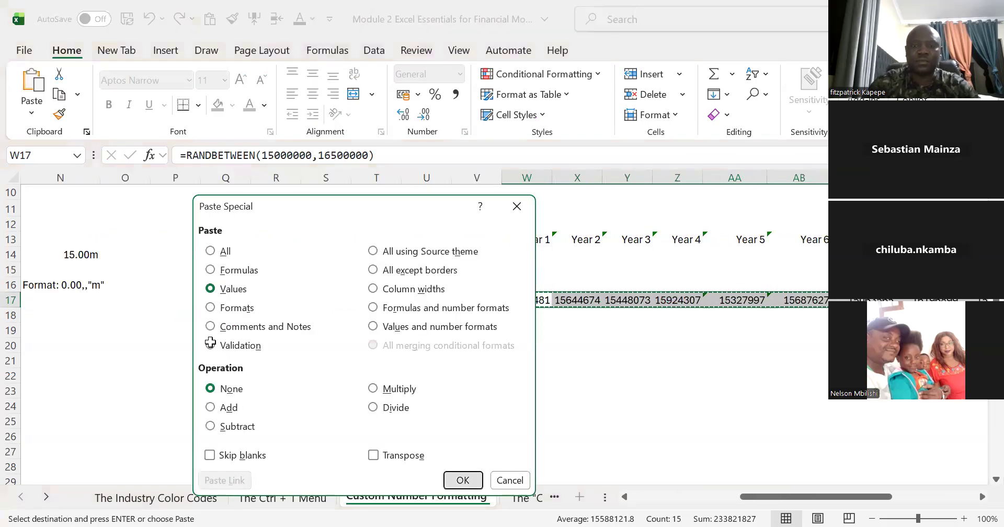
pyautogui.press('Return')
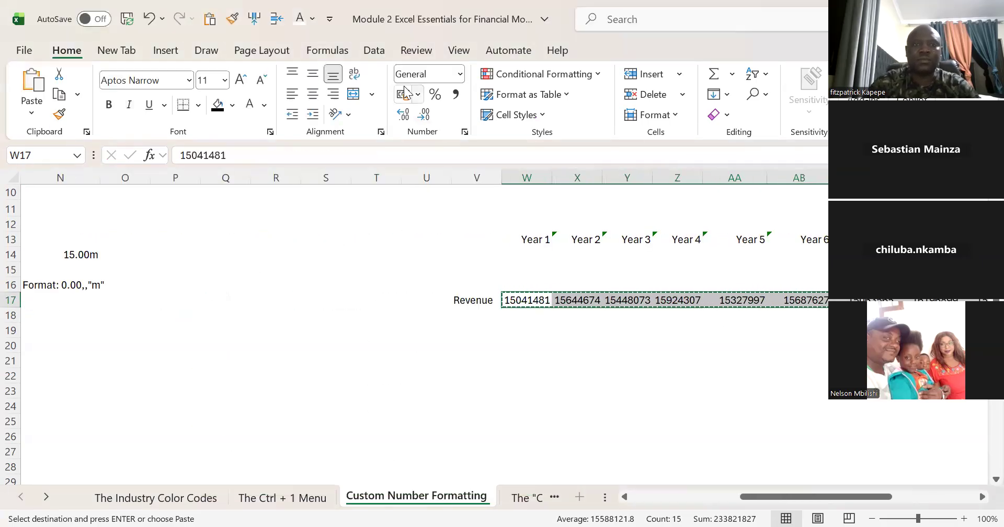
pyautogui.click(456, 95)
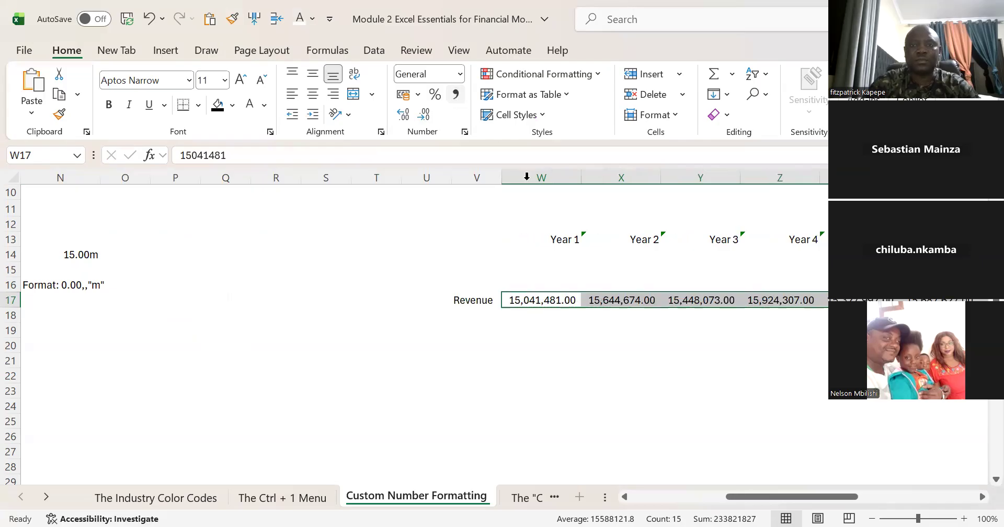
pyautogui.click(426, 118)
pyautogui.click(426, 118)
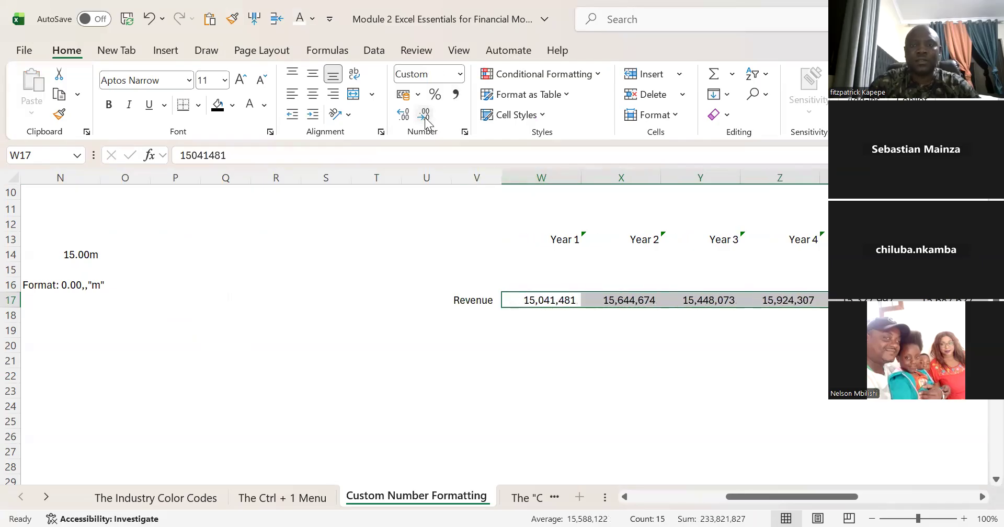
# Step: Centre the year headers in W13:AK13 horizontally
pyautogui.click(554, 239)
pyautogui.hotkey('ctrl', 'shift', 'Right')
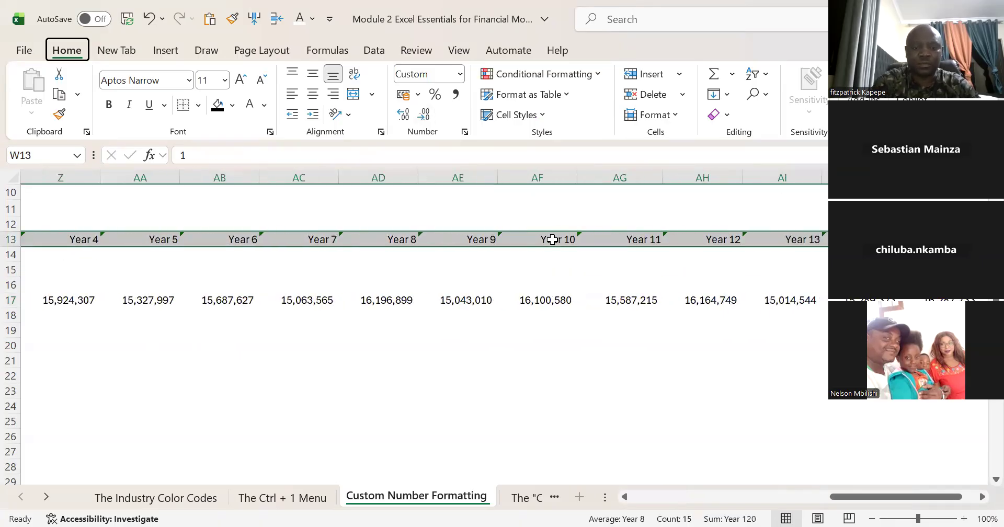
pyautogui.hotkey('alt', 'h')
pyautogui.press('a')
pyautogui.press('c')
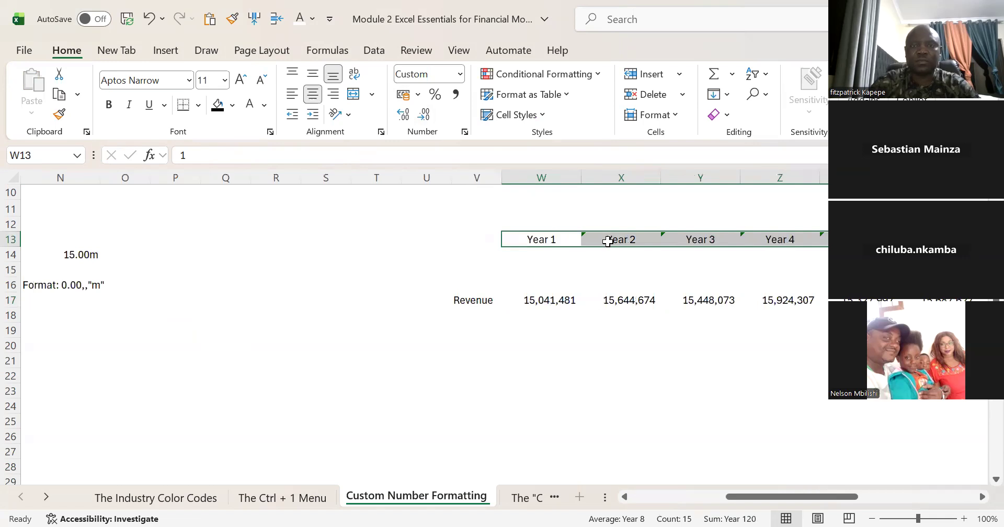
# Step: Ignore the unprotected formula error for the year headers in X13:AK13
pyautogui.click(587, 239)
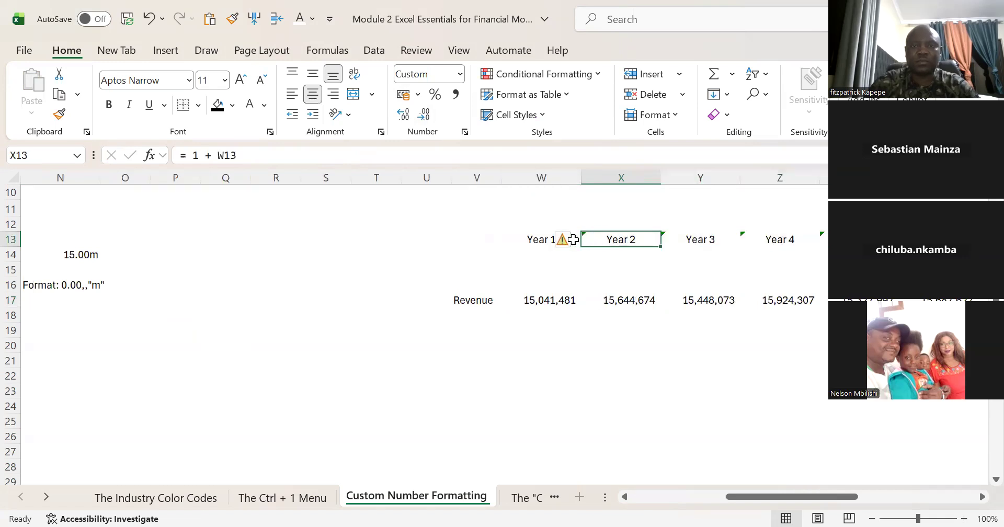
pyautogui.hotkey('ctrl', 'shift', 'Right')
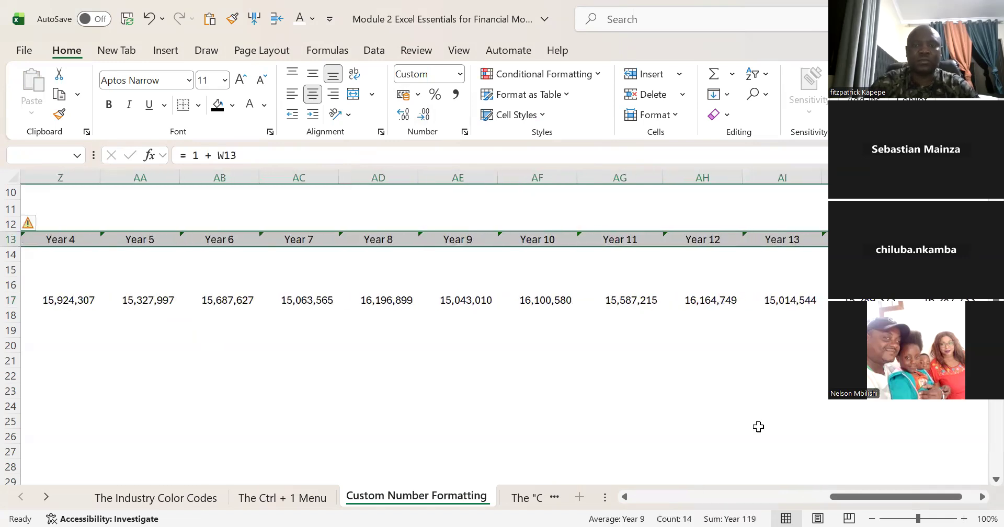
pyautogui.click(625, 498)
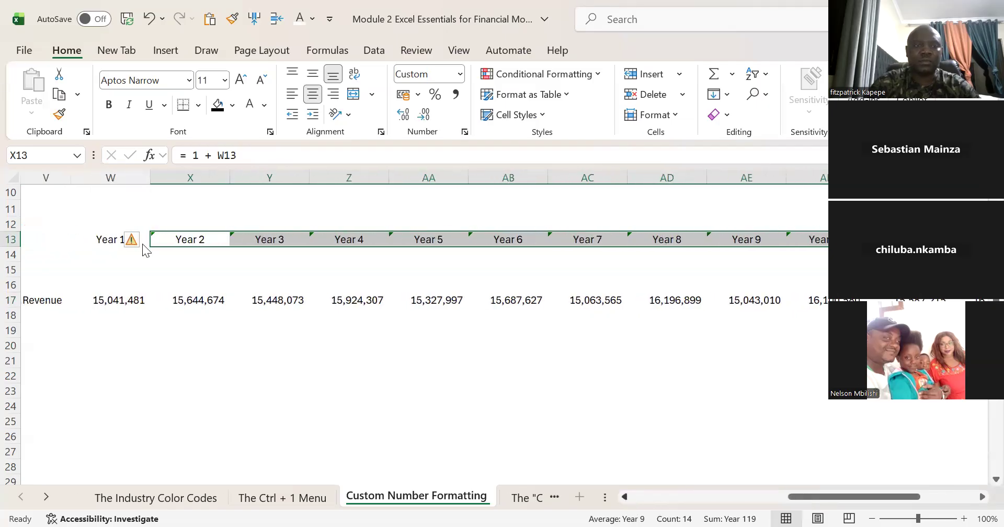
pyautogui.click(142, 243)
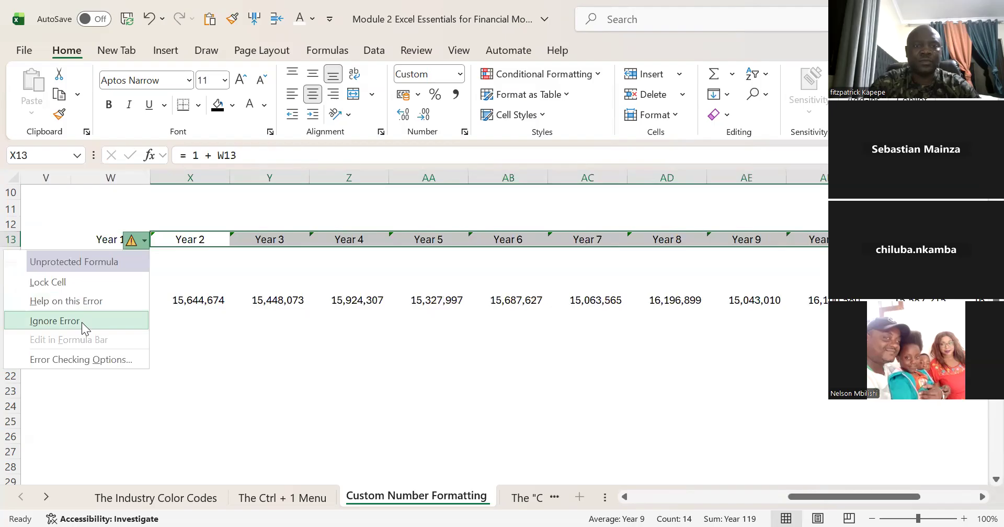
pyautogui.click(82, 322)
# Step: Give the year headers in W13:AK13 an outline border and a light grey background fill
pyautogui.click(128, 239)
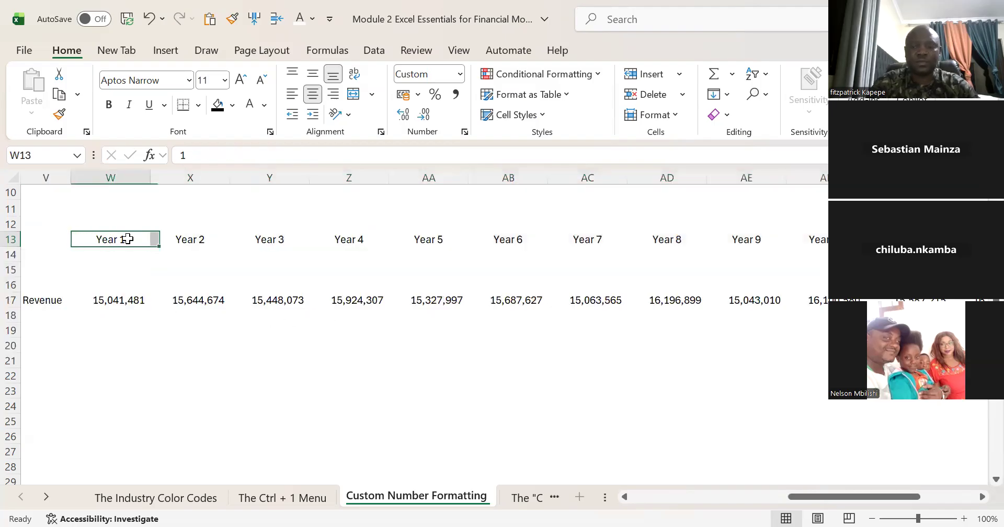
pyautogui.hotkey('ctrl', 'shift', 'Right')
pyautogui.hotkey('ctrl', 'BackSpace')
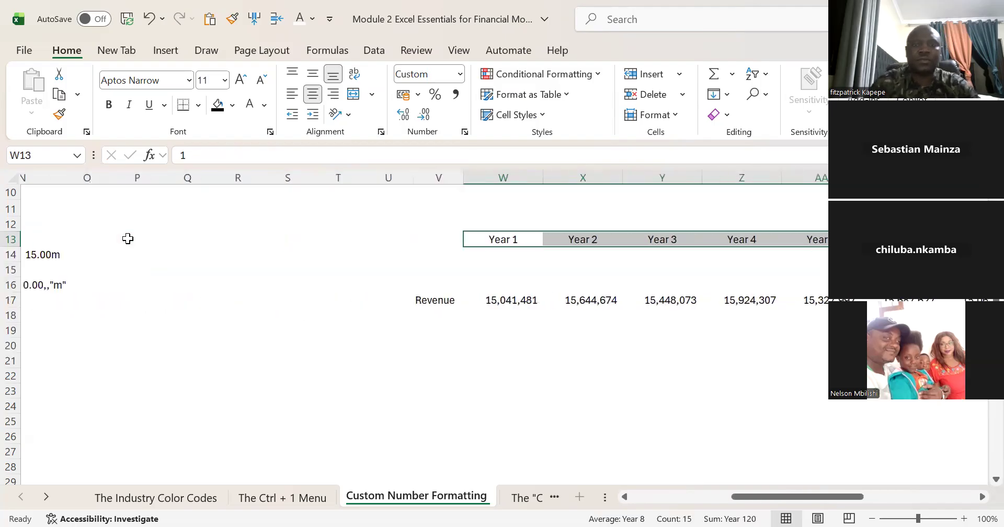
pyautogui.hotkey('ctrl', '1')
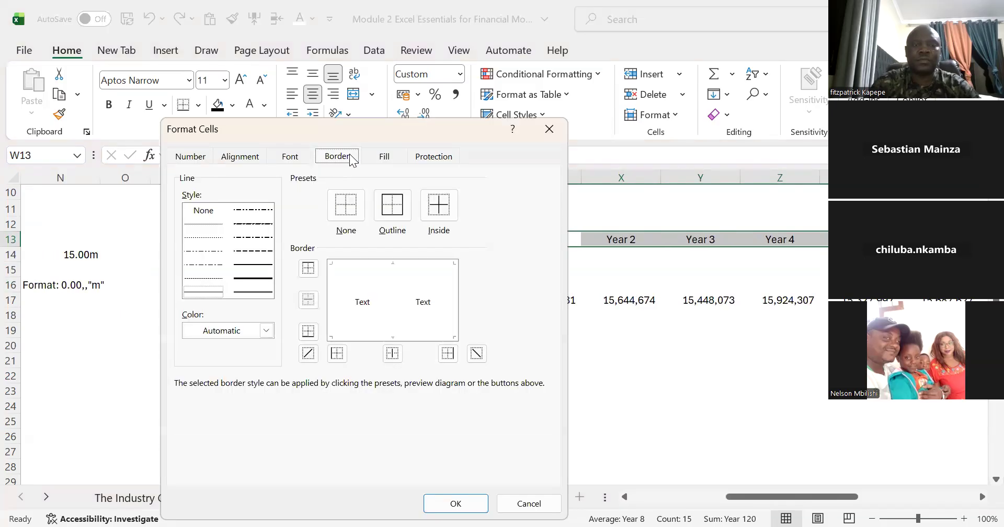
pyautogui.click(396, 205)
pyautogui.click(394, 156)
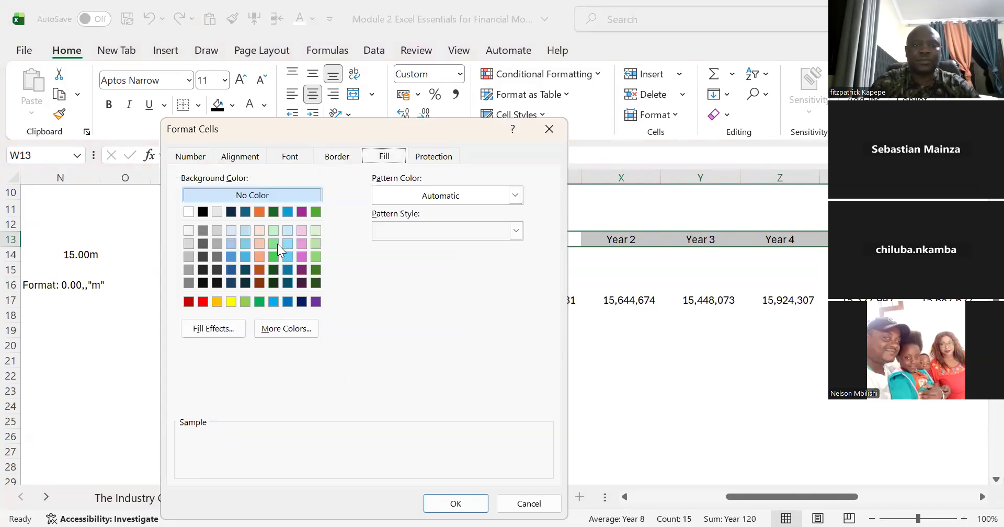
pyautogui.click(185, 243)
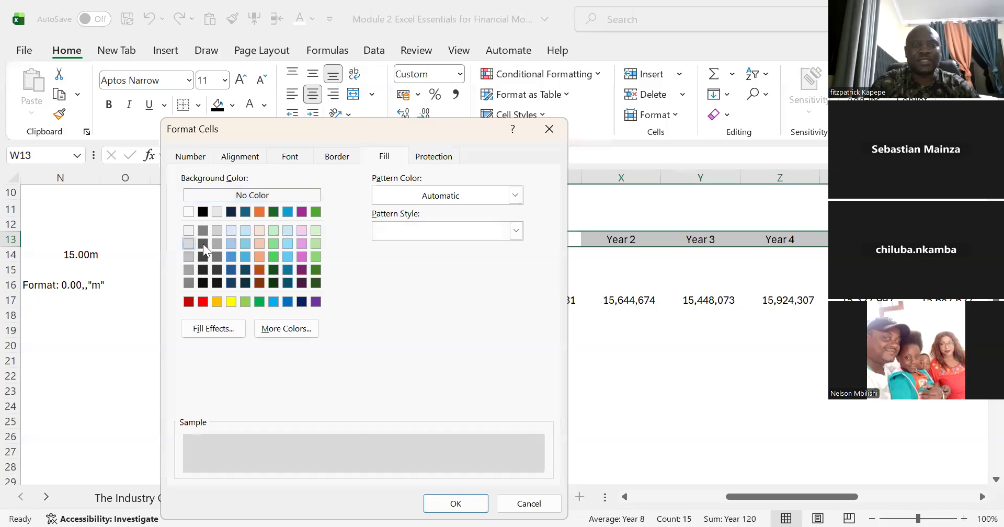
pyautogui.click(456, 504)
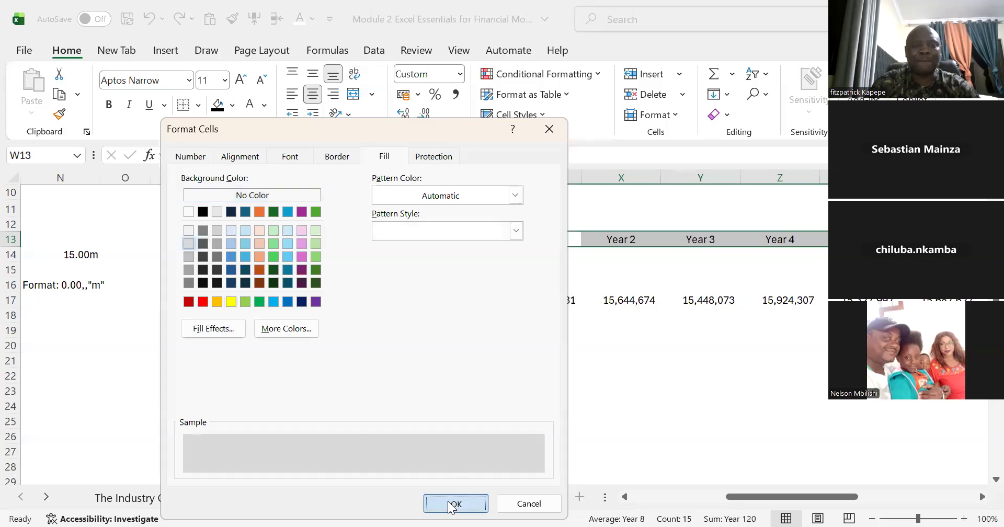
# Step: Try the custom number format #,##0.0,, for the revenue values in W17:AK17
pyautogui.click(533, 266)
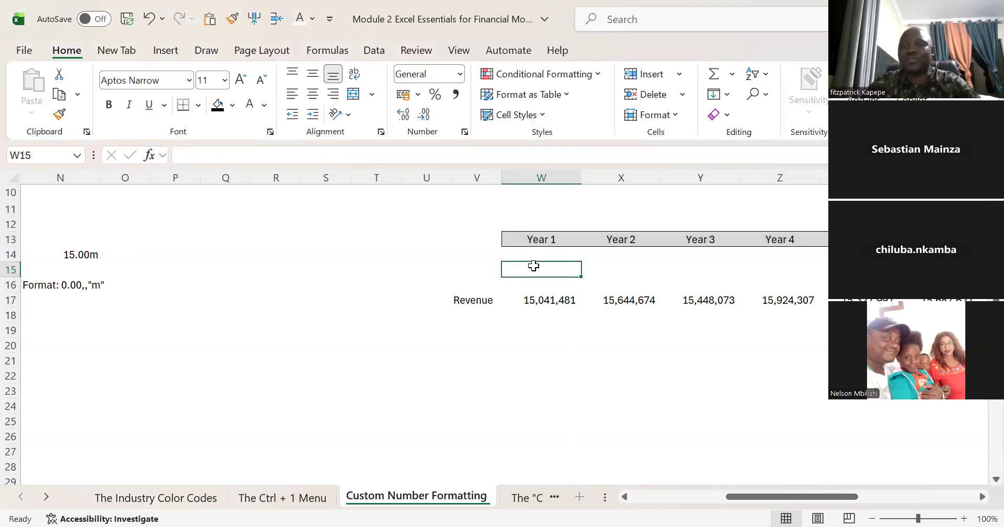
pyautogui.press('Down')
pyautogui.press('Down')
pyautogui.press('Down')
pyautogui.press('Up')
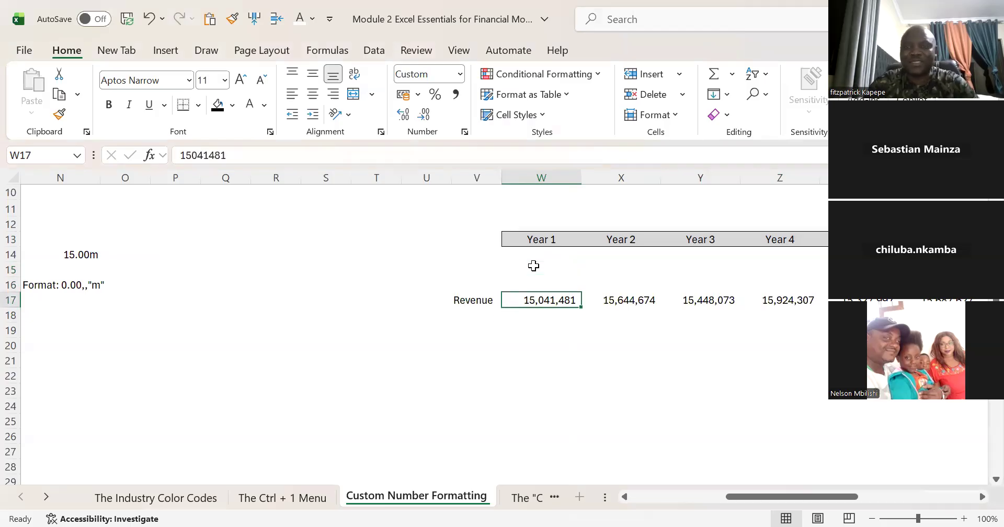
pyautogui.hotkey('ctrl', 'shift', 'Right')
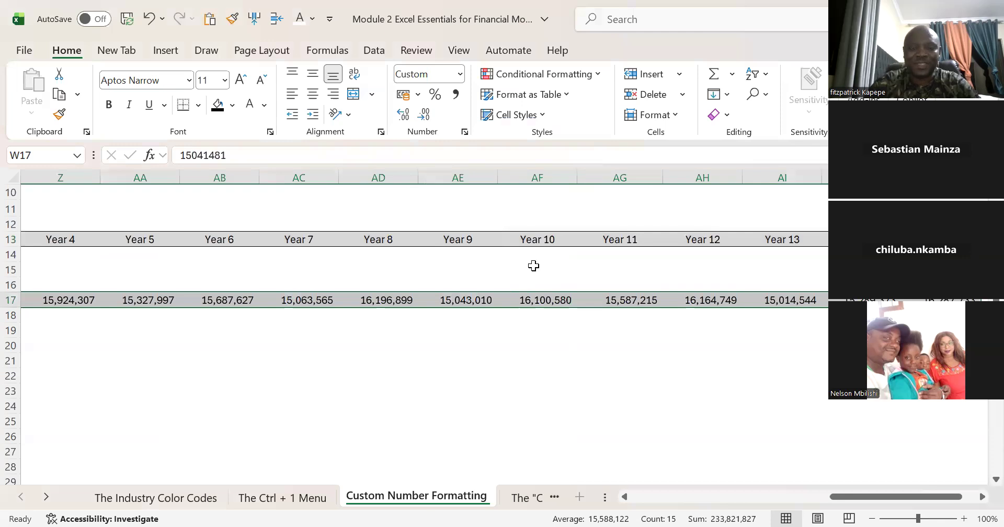
pyautogui.hotkey('ctrl', '1')
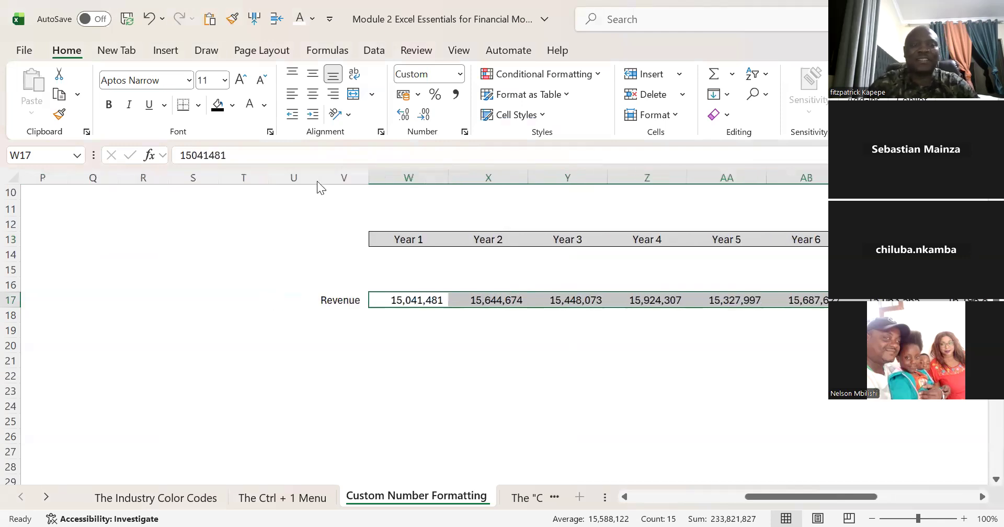
pyautogui.click(190, 157)
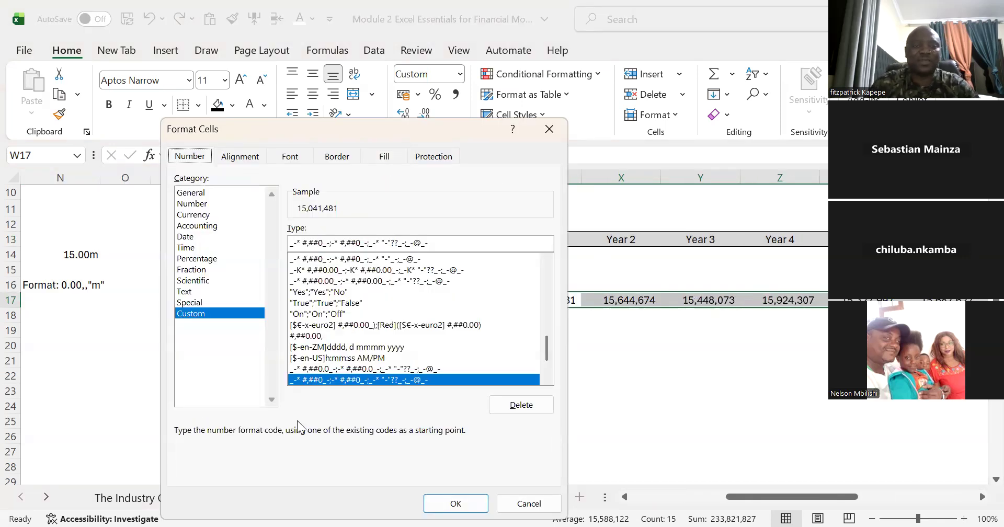
pyautogui.moveTo(437, 242); pyautogui.dragTo(263, 238)
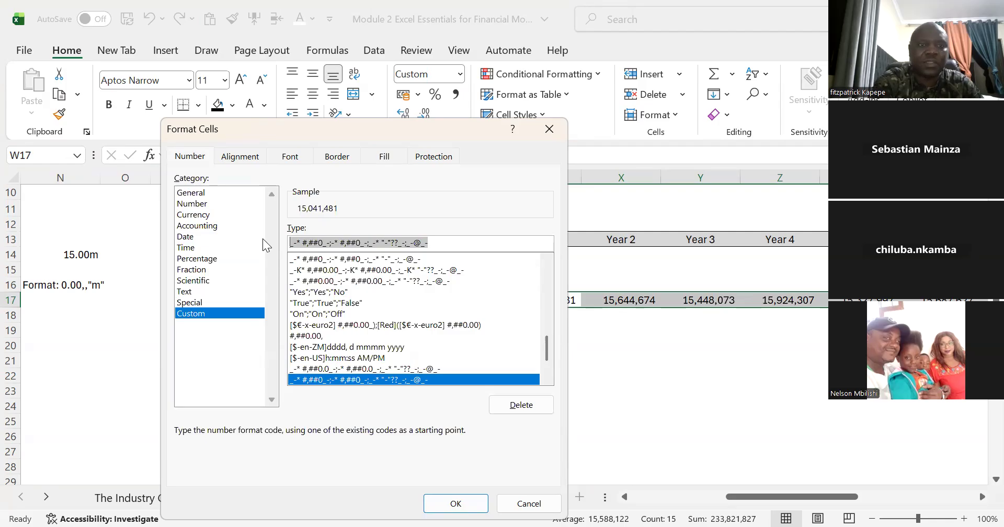
pyautogui.write('#,#')
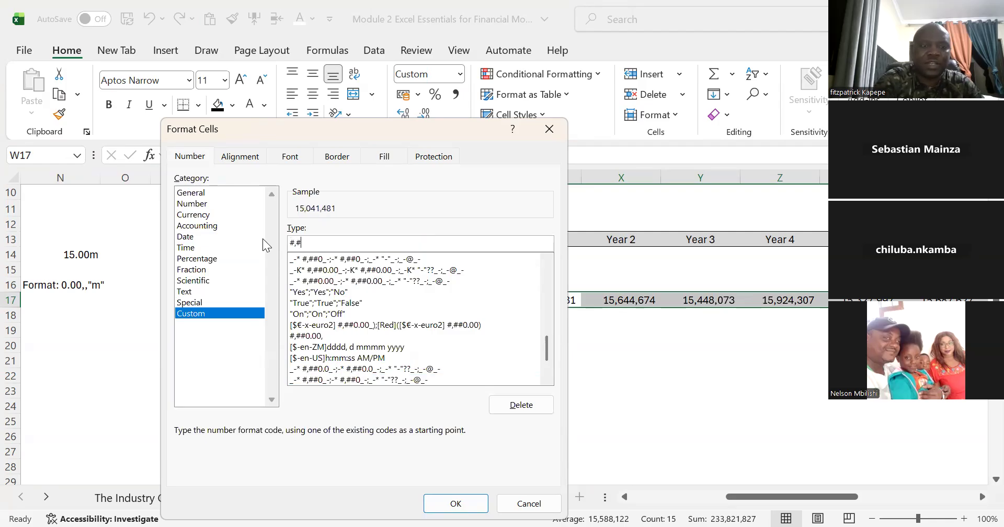
pyautogui.write('#0.')
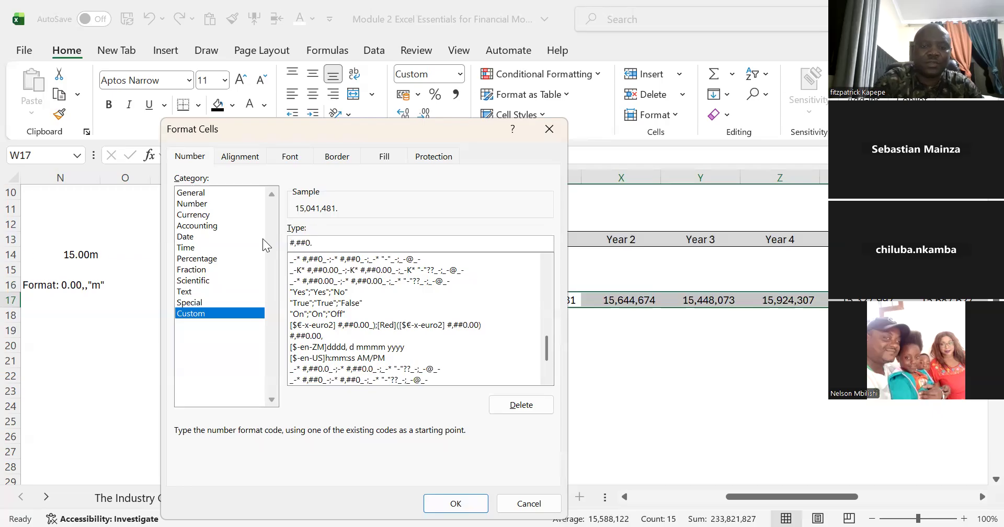
pyautogui.write('0')
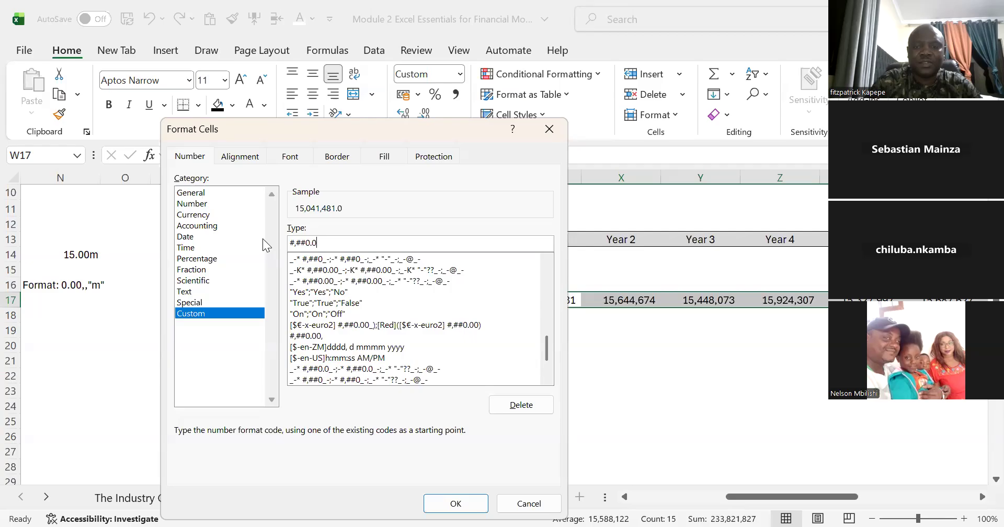
pyautogui.write(',,')
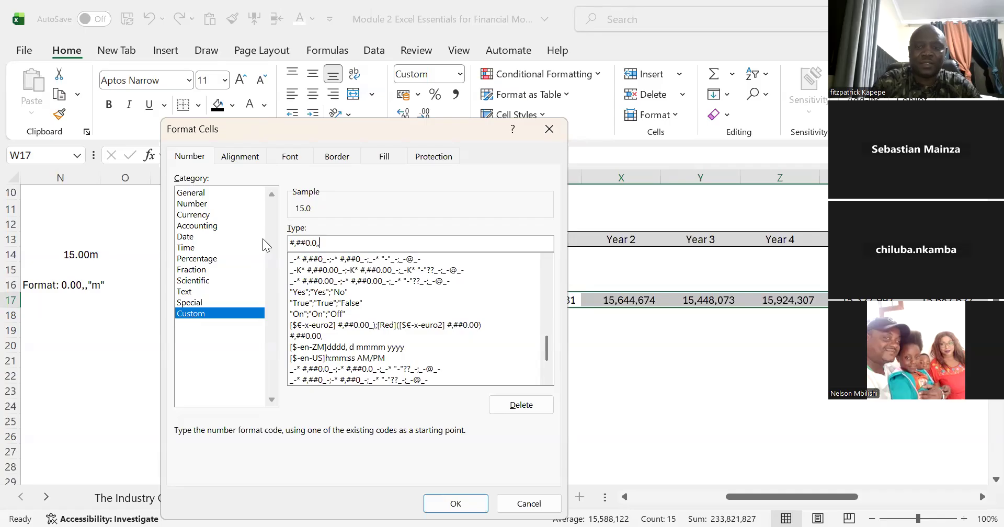
# Step: Try the custom number format #,##0.00,,"m" on the revenue values in W17:AK17 and undo it
pyautogui.press('BackSpace')
pyautogui.press('BackSpace')
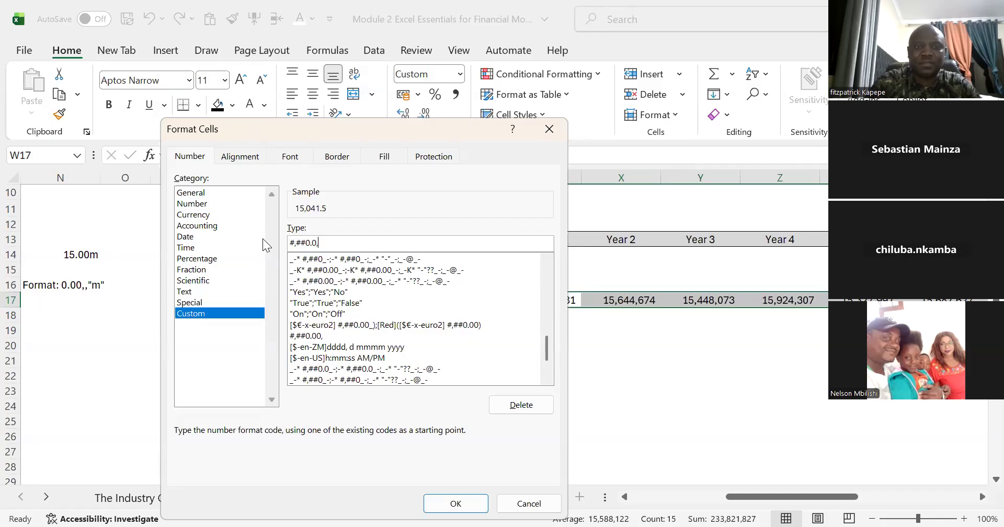
pyautogui.write('0')
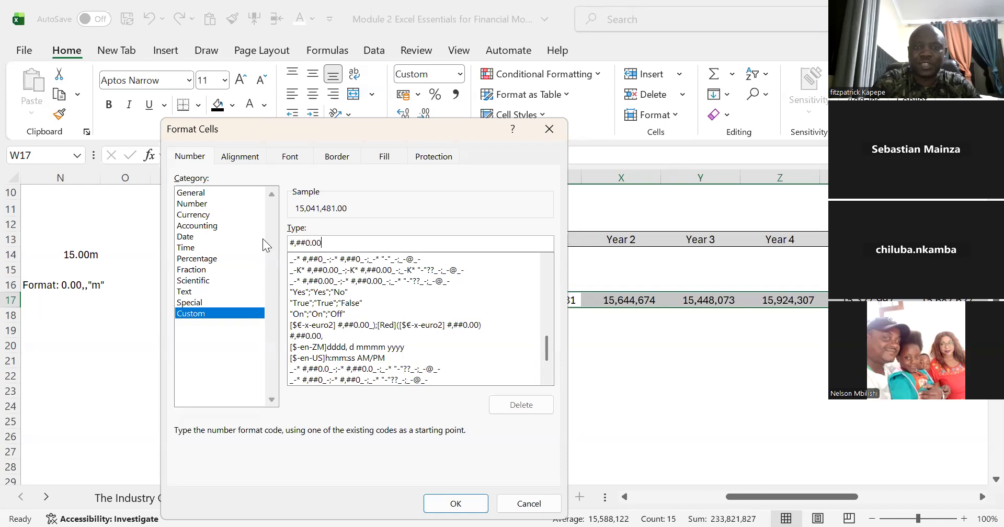
pyautogui.write(',,')
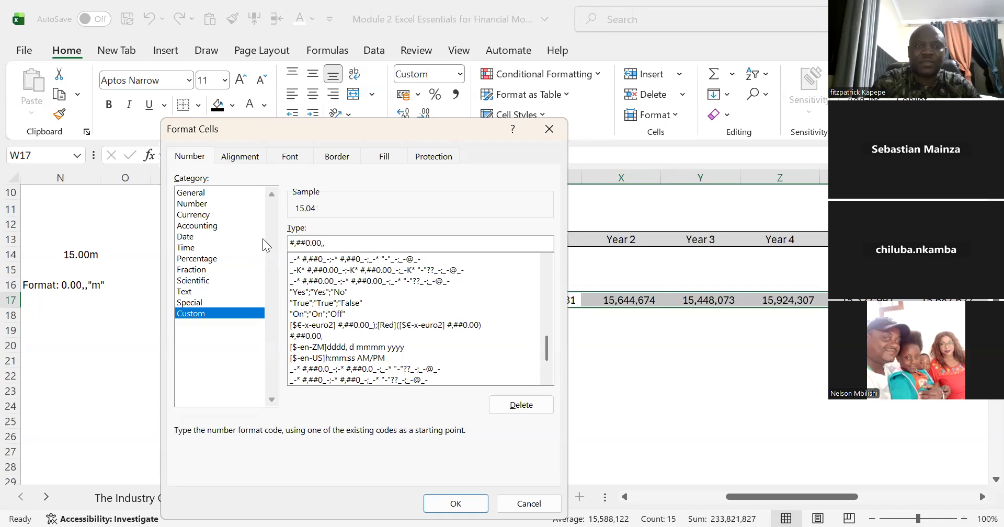
pyautogui.write('"m"')
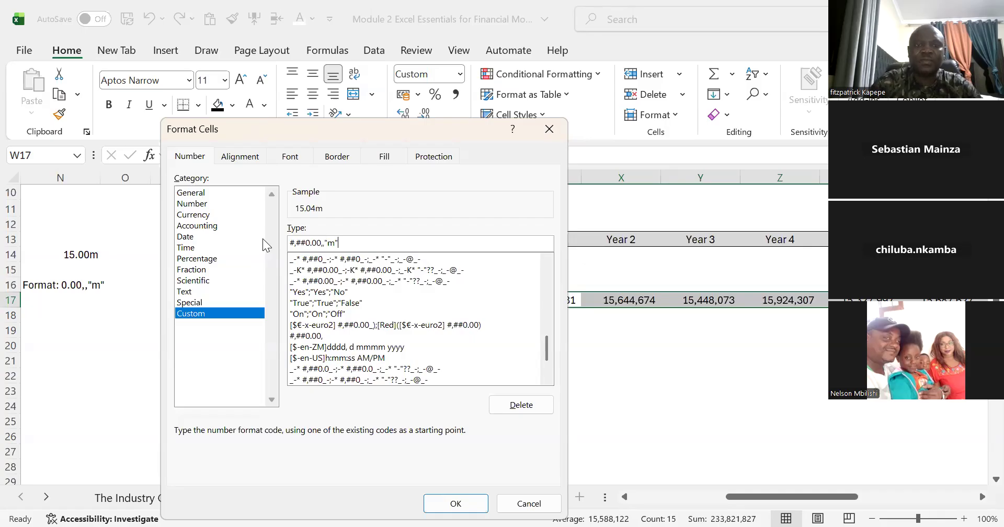
pyautogui.click(456, 504)
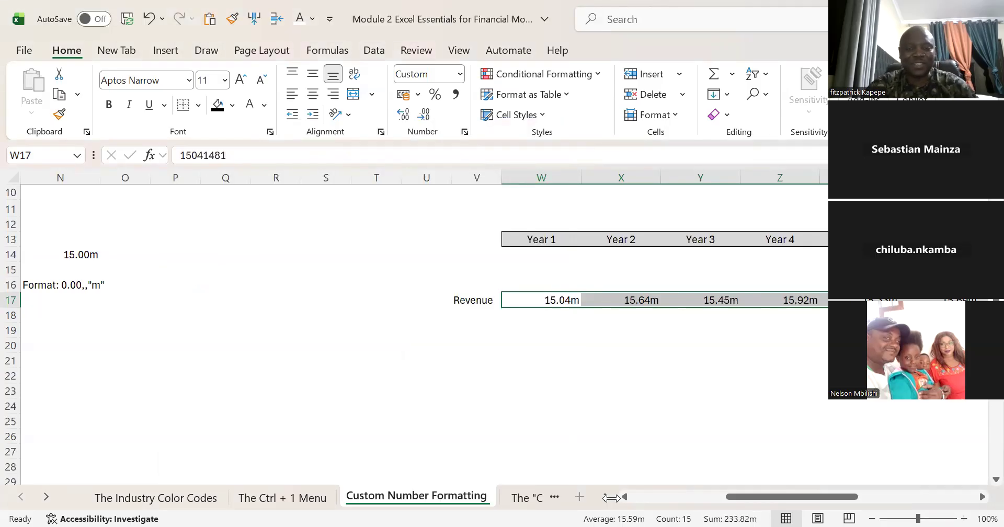
pyautogui.hotkey('ctrl', 'z')
# Step: Enter the unit label $'Mn in W15 under the Year 1 header and centre it horizontally
pyautogui.click(534, 272)
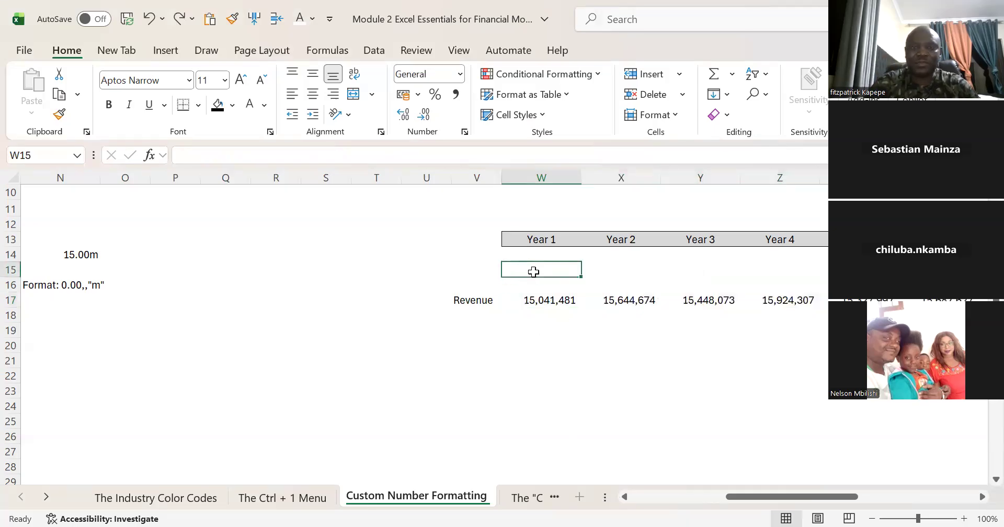
pyautogui.write('Mn')
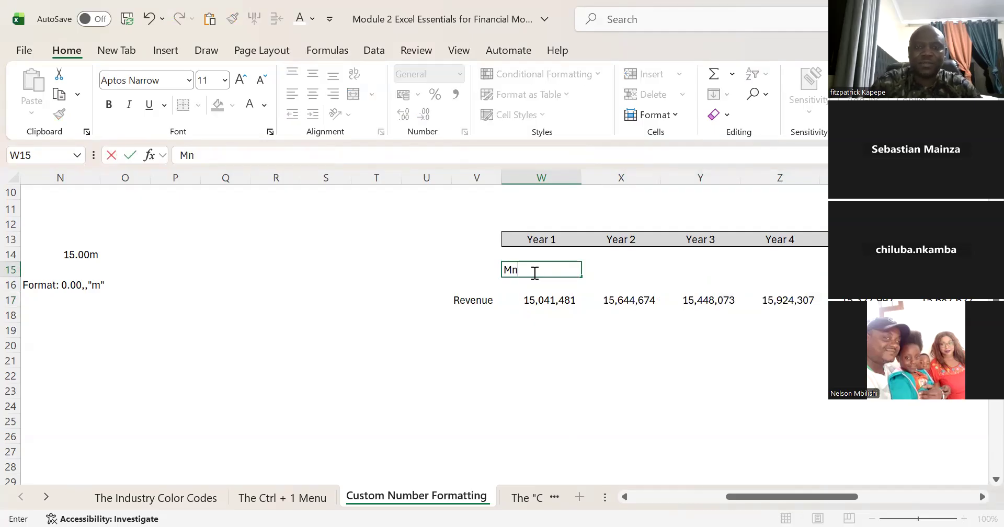
pyautogui.click(181, 156)
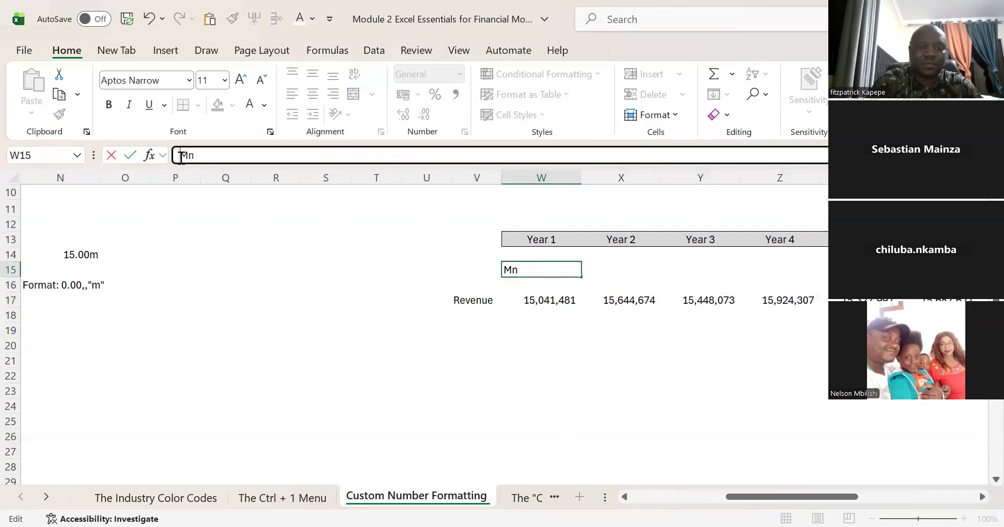
pyautogui.write("$'")
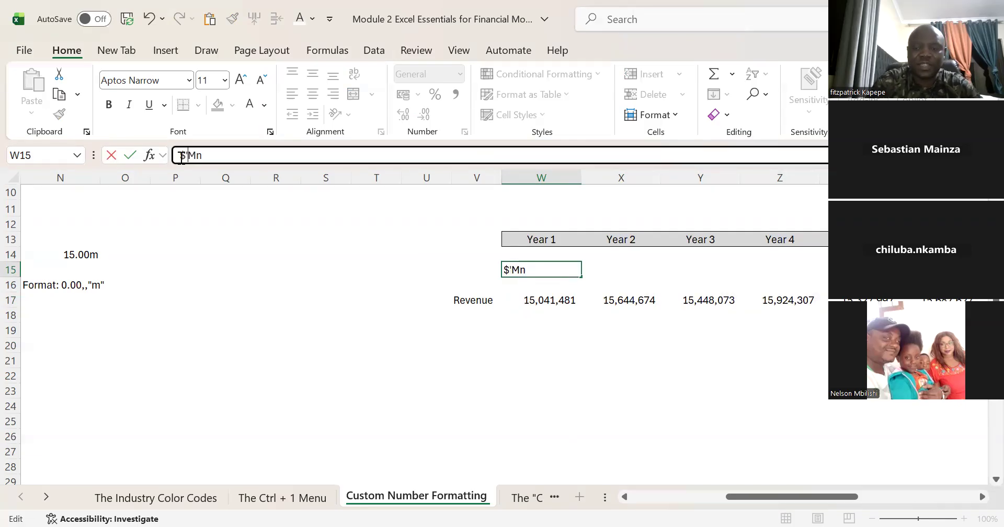
pyautogui.press('Return')
pyautogui.press('Up')
pyautogui.press('alt')
pyautogui.press('h')
pyautogui.press('a')
pyautogui.press('c')
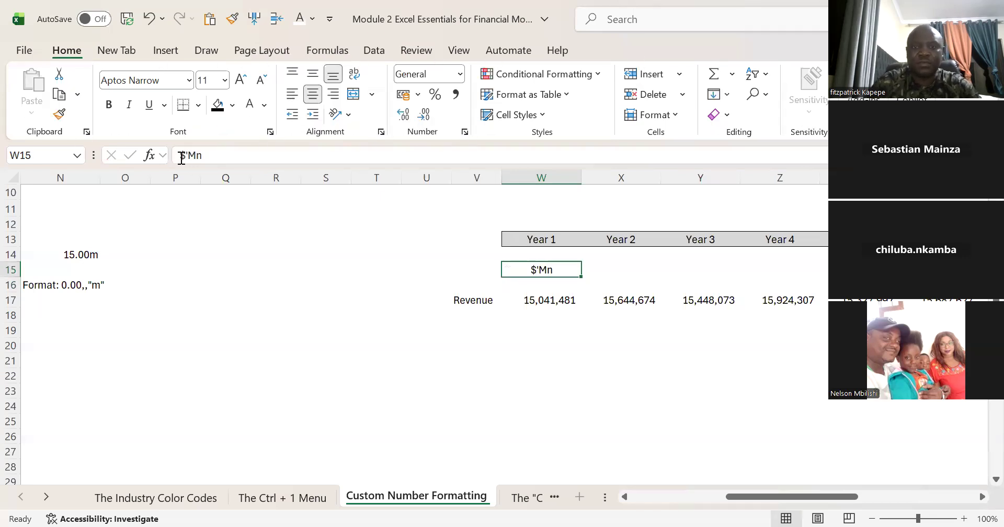
# Step: Copy the $'Mn label across W15:AK15 so every year column through Year 15 has it
pyautogui.hotkey('shift', 'Right')
pyautogui.hotkey('shift', 'Right')
pyautogui.hotkey('shift', 'Right')
pyautogui.hotkey('shift', 'Right')
pyautogui.hotkey('shift', 'Right')
pyautogui.hotkey('shift', 'Right')
pyautogui.hotkey('shift', 'Right')
pyautogui.hotkey('shift', 'Right')
pyautogui.hotkey('shift', 'Right')
pyautogui.hotkey('shift', 'Right')
pyautogui.hotkey('shift', 'Right')
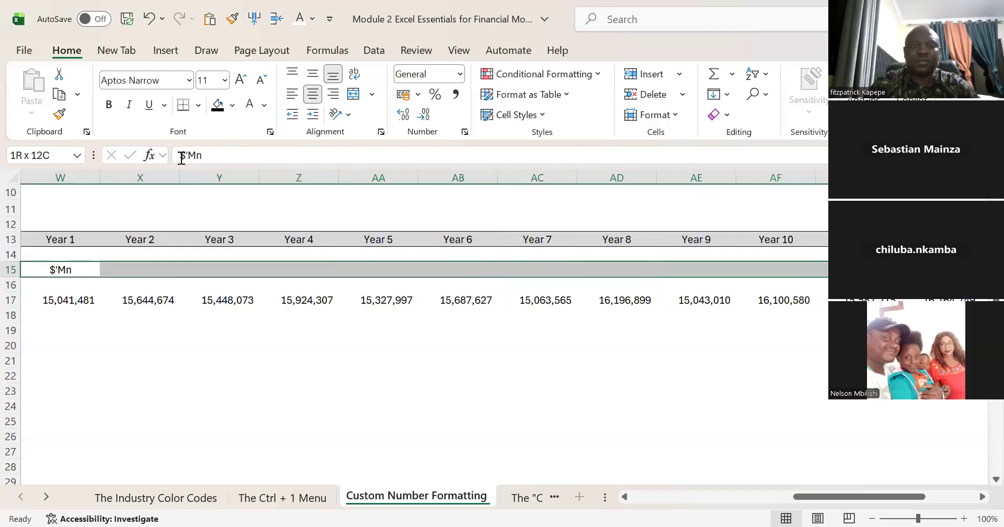
pyautogui.hotkey('shift', 'Right')
pyautogui.hotkey('shift', 'Right')
pyautogui.hotkey('shift', 'Right')
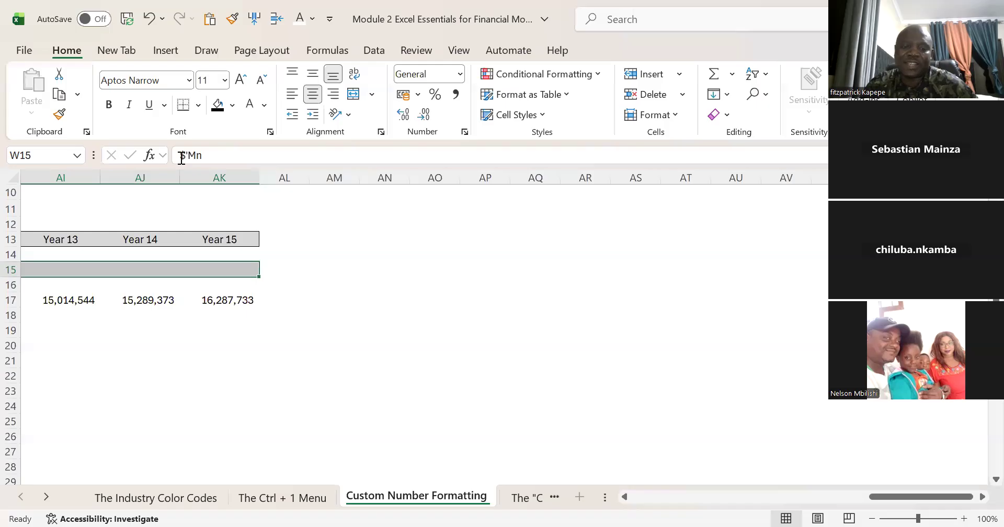
pyautogui.hotkey('ctrl', 'v')
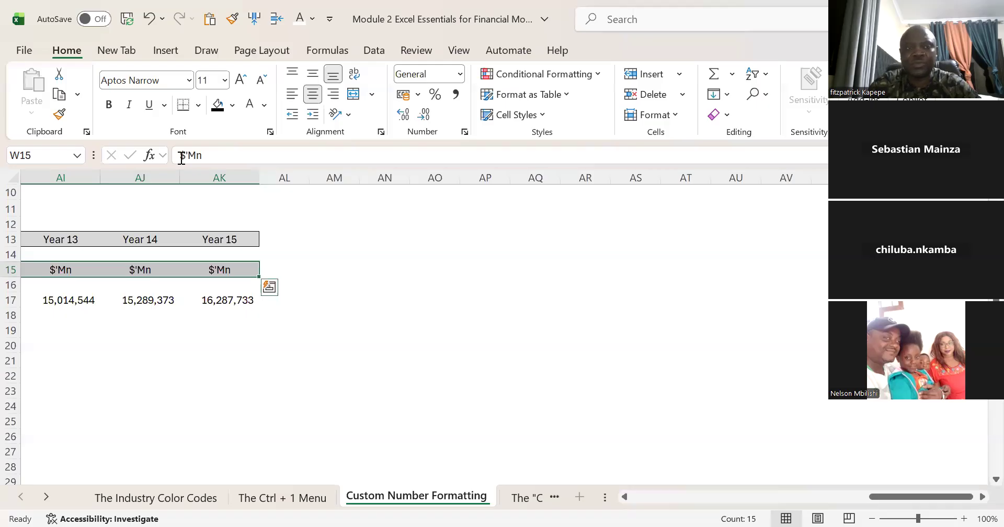
# Step: Apply the custom number format #,##0.00,, to the revenue values in W17:AK17
pyautogui.press('Left')
pyautogui.press('Left')
pyautogui.press('Left')
pyautogui.press('Left')
pyautogui.press('Right')
pyautogui.press('Right')
pyautogui.press('Right')
pyautogui.press('Right')
pyautogui.press('Down')
pyautogui.press('Down')
pyautogui.hotkey('ctrl', 'shift', 'Right')
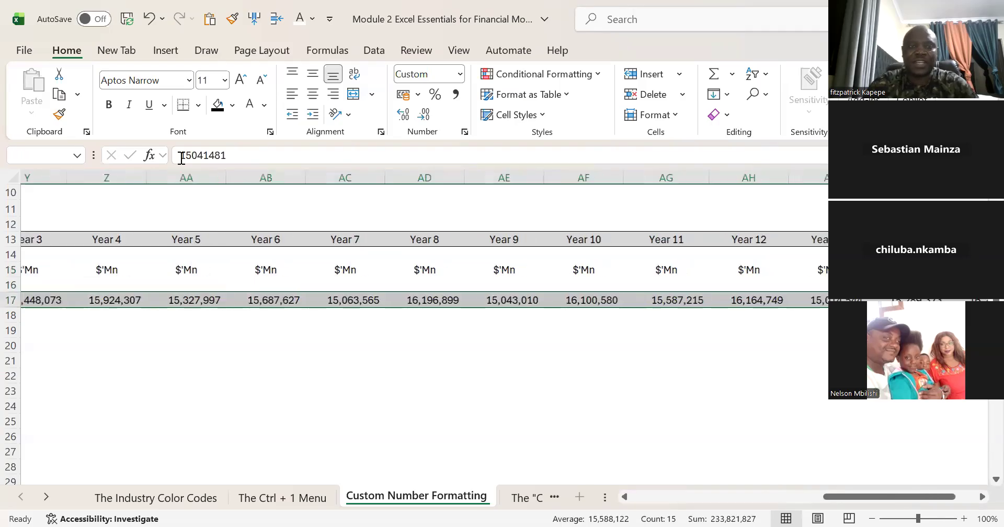
pyautogui.hotkey('ctrl', 'BackSpace')
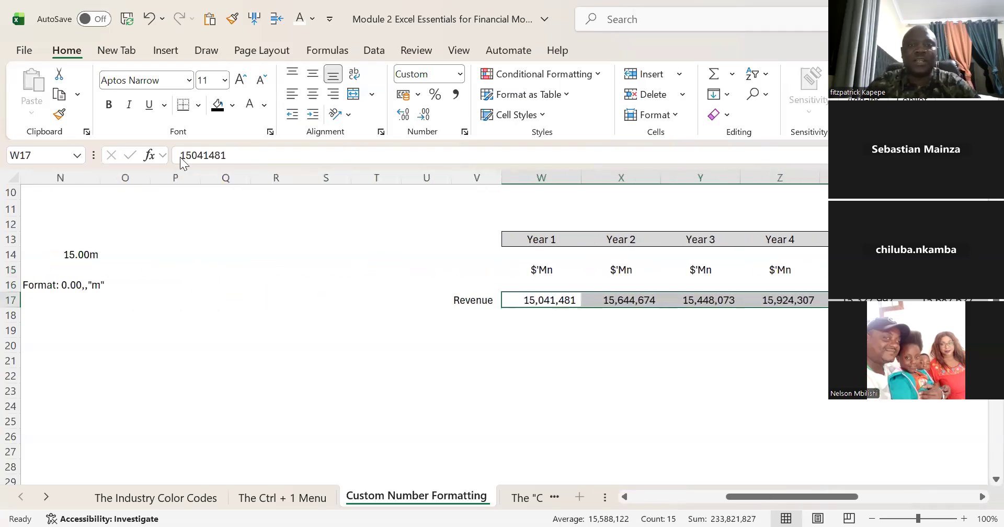
pyautogui.hotkey('ctrl', '1')
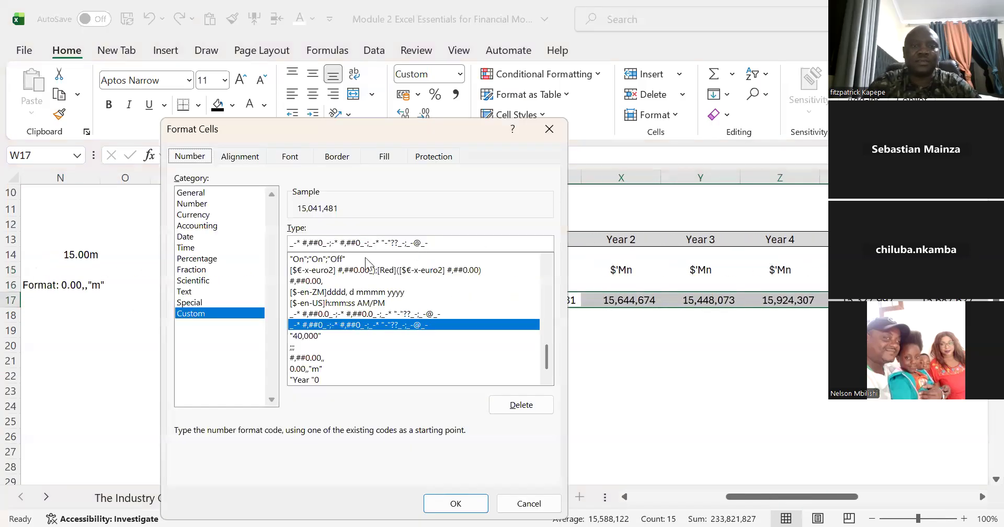
pyautogui.click(328, 247)
pyautogui.moveTo(434, 245); pyautogui.dragTo(246, 241)
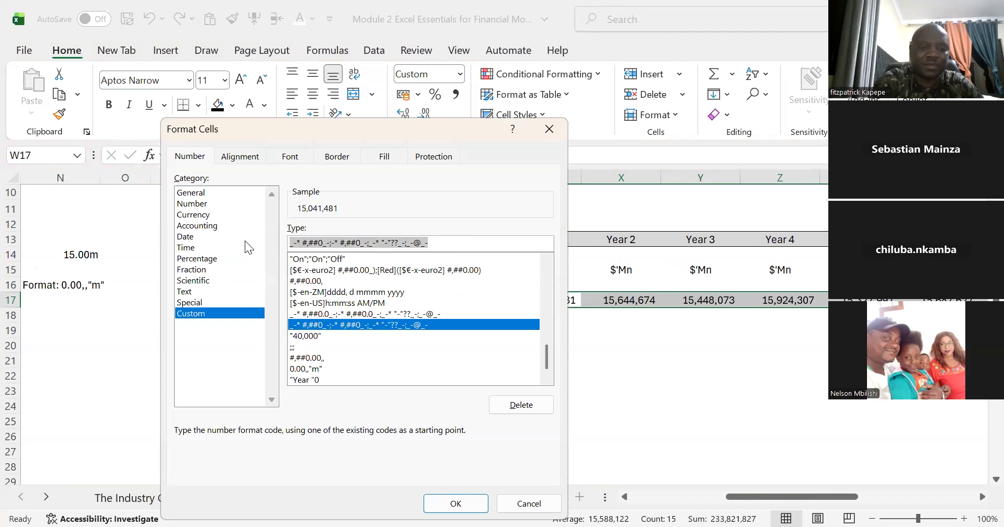
pyautogui.write('#,')
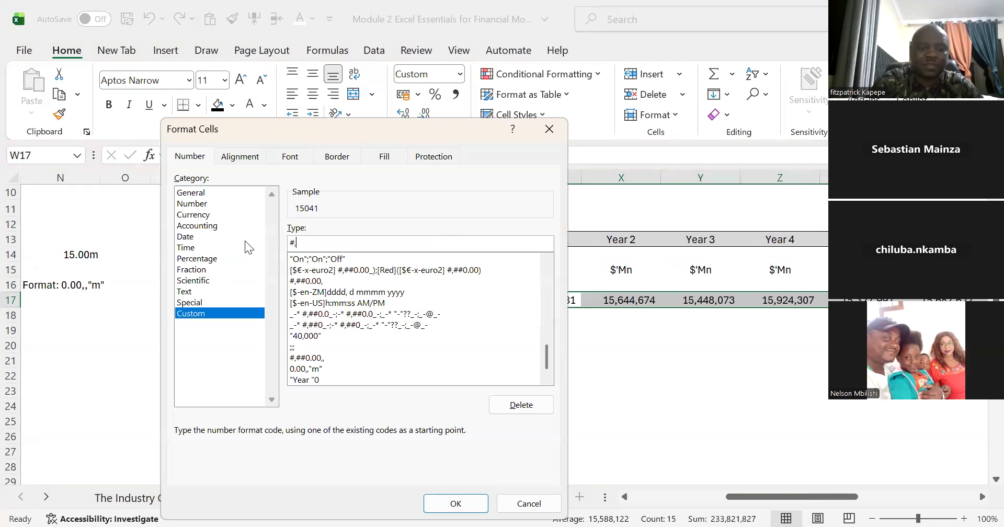
pyautogui.write('##0.')
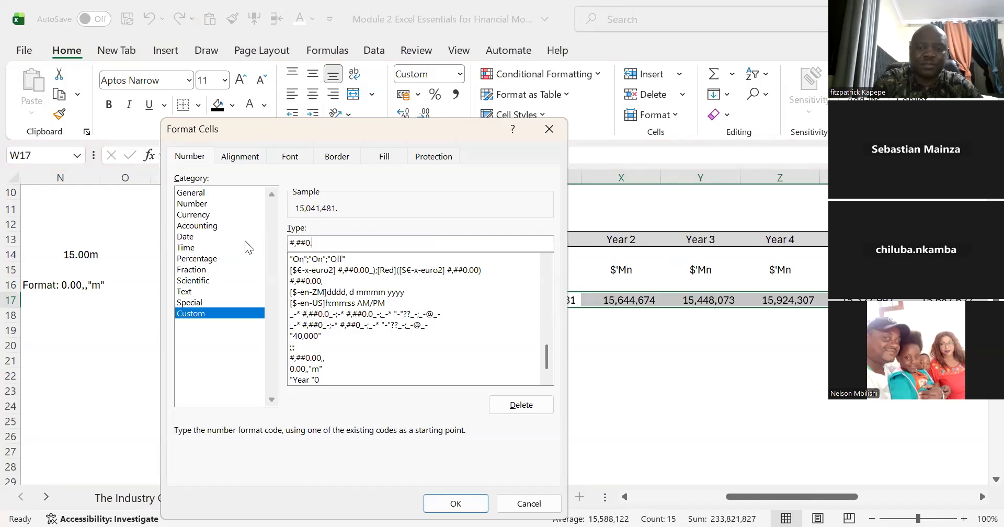
pyautogui.write('00,')
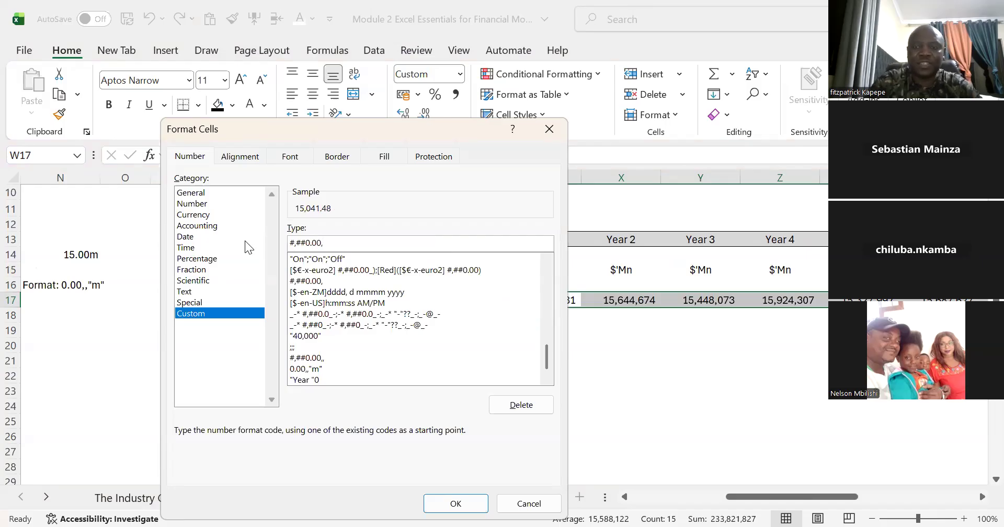
pyautogui.write(',')
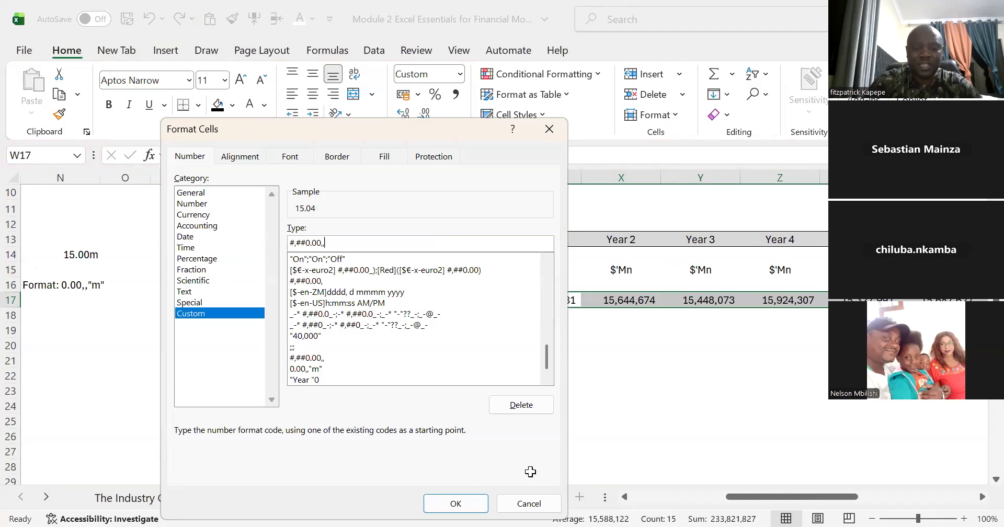
pyautogui.press('Return')
# Step: Centre the revenue values in W17:AK17 horizontally
pyautogui.hotkey('alt', 'h')
pyautogui.press('a')
pyautogui.press('c')
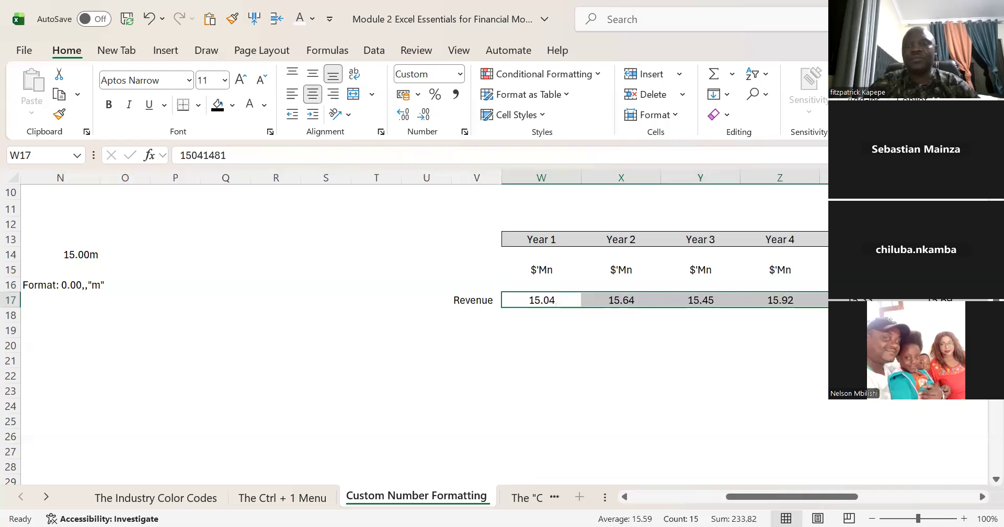
pyautogui.click(582, 333)
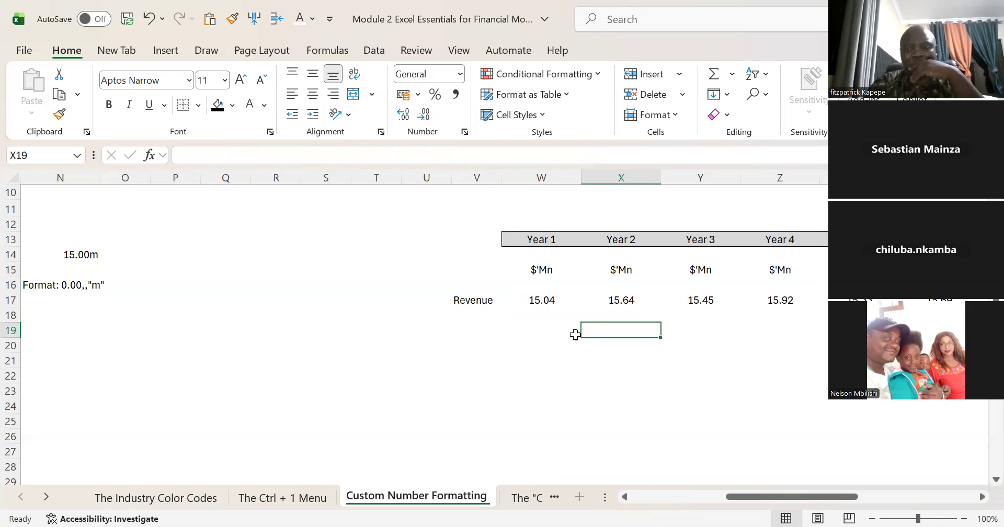
# Step: Return to the notes on the "Millions" format and review its custom number format instructions
pyautogui.press('Left')
pyautogui.press('Left')
pyautogui.press('Left')
pyautogui.press('Right')
pyautogui.press('Right')
pyautogui.press('Left')
pyautogui.press('Left')
pyautogui.press('Left')
pyautogui.press('Left')
pyautogui.press('Left')
pyautogui.press('Left')
pyautogui.press('Left')
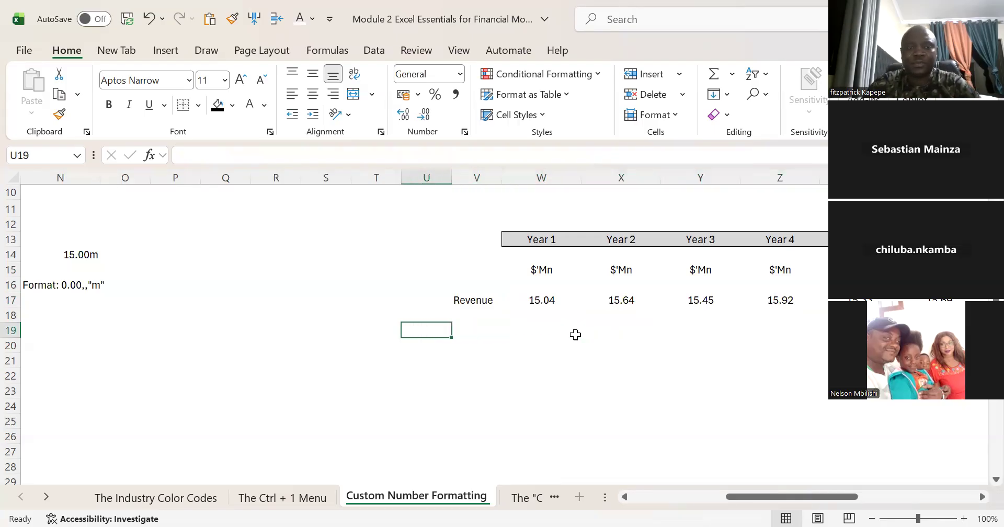
pyautogui.press('Left')
pyautogui.press('Left')
pyautogui.press('Left')
pyautogui.press('Left')
pyautogui.press('Left')
pyautogui.press('Left')
pyautogui.press('Left')
pyautogui.press('Left')
pyautogui.press('Left')
pyautogui.press('Left')
pyautogui.press('Left')
pyautogui.press('Left')
pyautogui.press('Left')
pyautogui.press('Left')
pyautogui.press('Right')
pyautogui.press('Right')
pyautogui.press('Right')
pyautogui.press('Right')
pyautogui.press('Right')
pyautogui.press('Right')
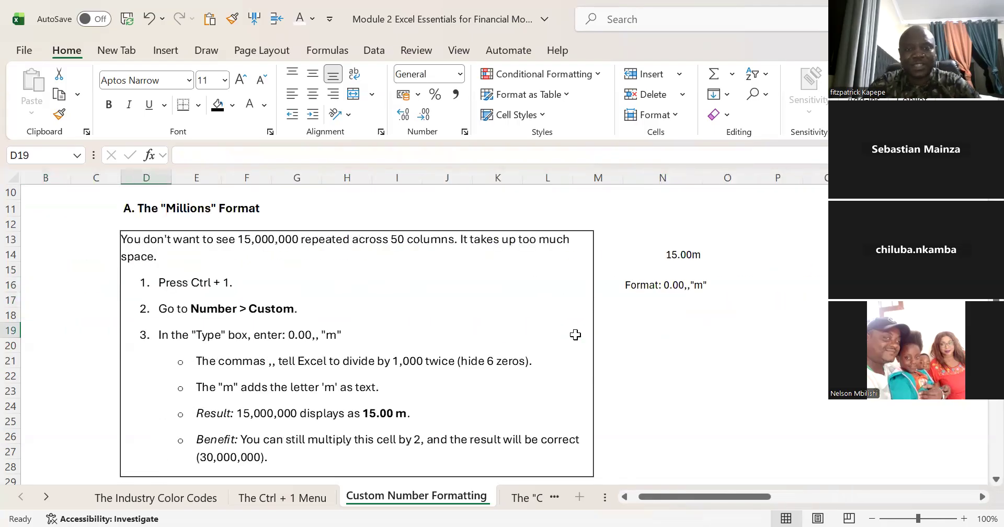
# Step: Examine the rest of the "Millions" format notes and the instructions under "Adding Units (MW, MWh, %)"
pyautogui.press('Right')
pyautogui.press('Right')
pyautogui.press('Right')
pyautogui.press('Right')
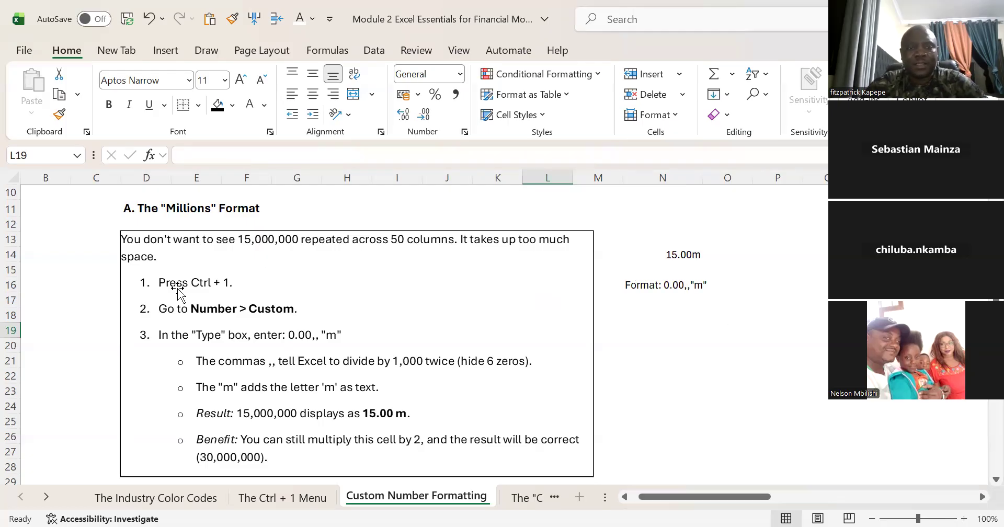
pyautogui.click(89, 281)
pyautogui.press('Down')
pyautogui.press('Down')
pyautogui.press('Down')
pyautogui.press('Down')
pyautogui.press('Down')
pyautogui.press('Down')
pyautogui.press('Down')
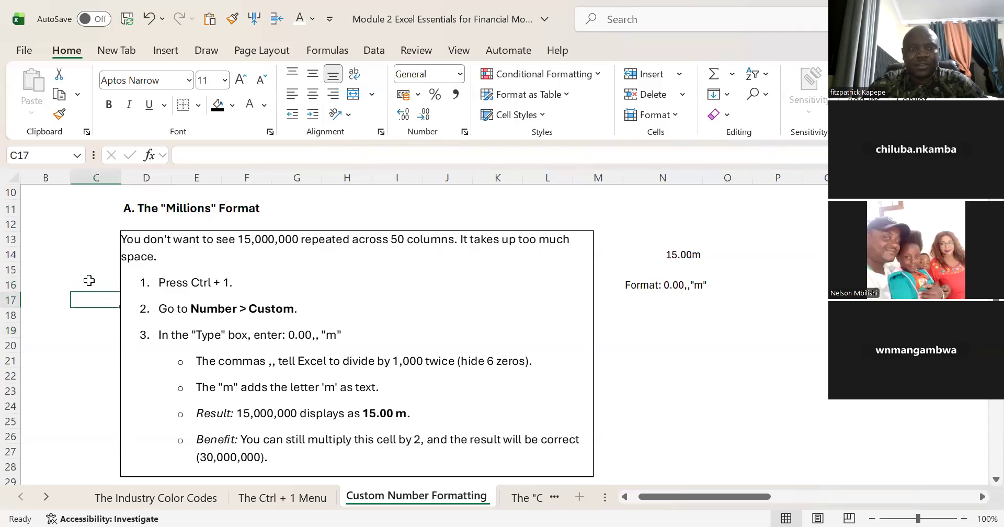
pyautogui.press('Down')
pyautogui.press('Down')
pyautogui.press('Down')
pyautogui.press('Down')
pyautogui.press('Down')
pyautogui.press('Down')
pyautogui.press('Down')
pyautogui.press('Down')
pyautogui.press('Down')
pyautogui.press('Down')
pyautogui.press('Down')
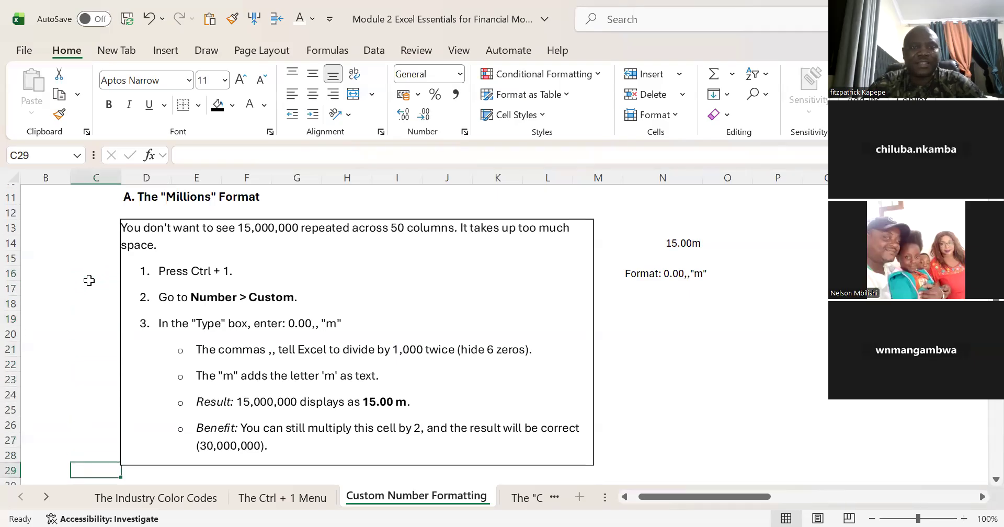
pyautogui.press('Down')
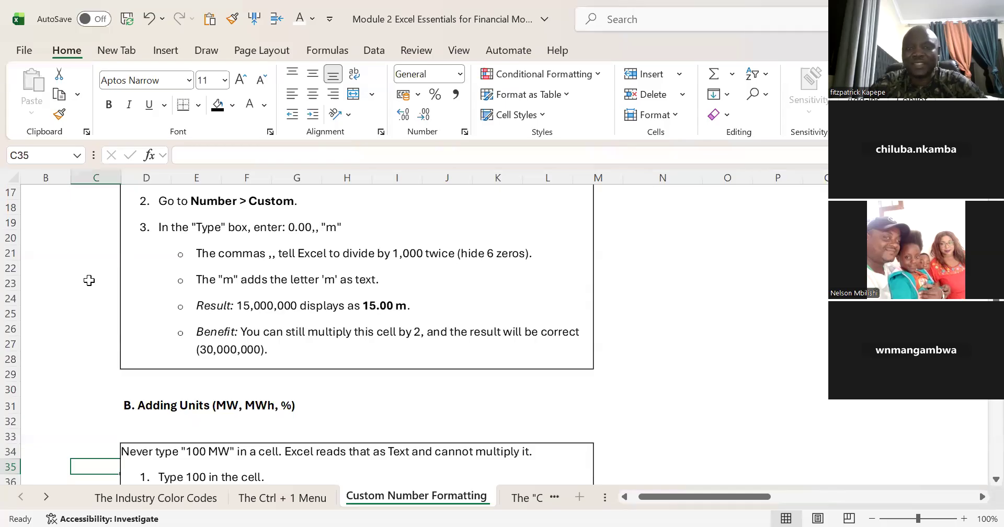
pyautogui.press('Down')
pyautogui.press('Down')
pyautogui.press('Down')
pyautogui.press('Down')
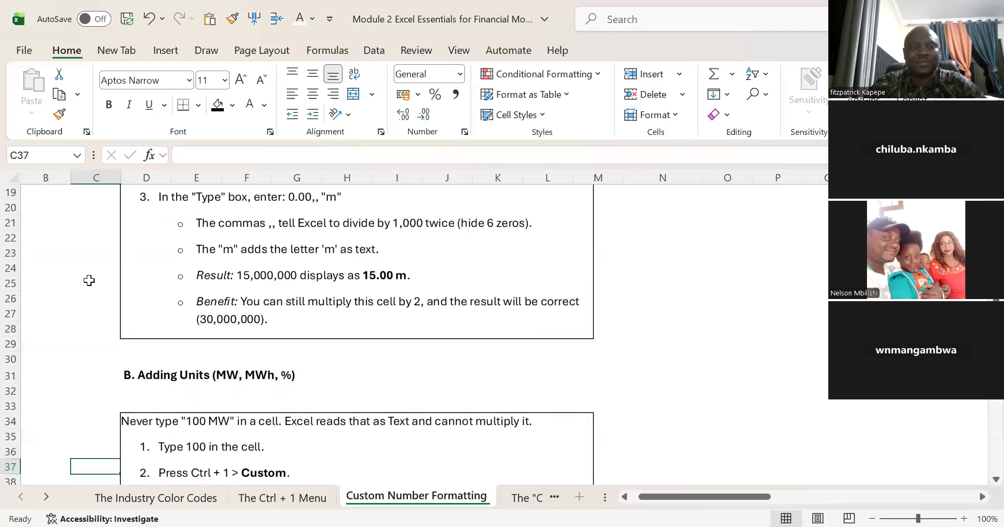
pyautogui.press('Down')
pyautogui.press('Down')
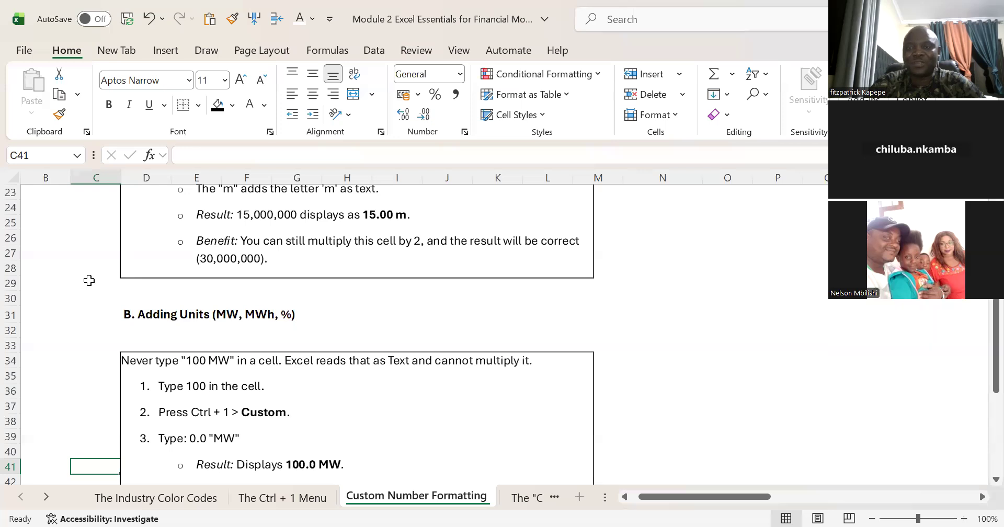
pyautogui.press('Down')
pyautogui.press('Down')
pyautogui.press('Down')
pyautogui.press('Down')
pyautogui.press('Down')
pyautogui.press('Down')
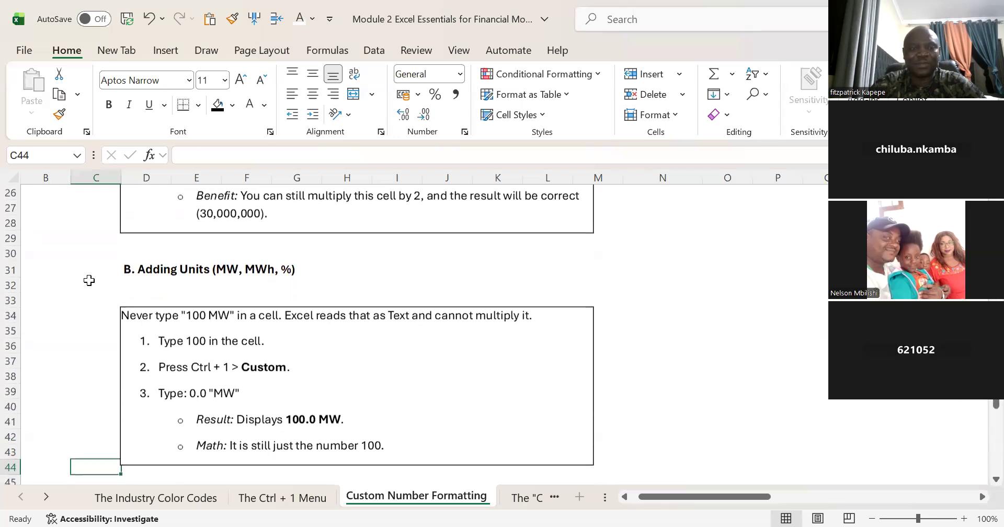
pyautogui.press('Up')
pyautogui.press('Up')
pyautogui.press('Up')
pyautogui.press('Up')
pyautogui.press('Up')
pyautogui.press('Up')
pyautogui.press('Up')
pyautogui.press('Up')
pyautogui.press('Up')
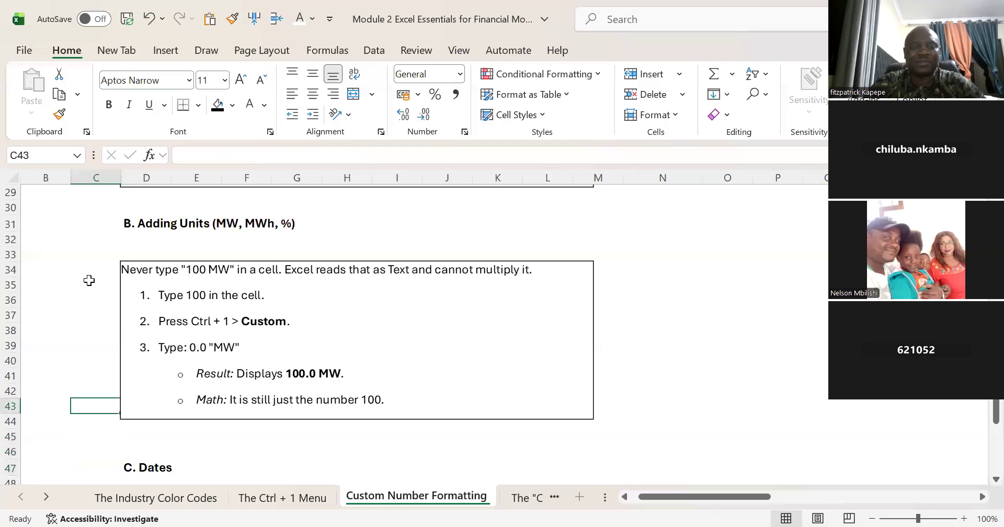
# Step: Beside the Adding Units notes, enter the label Capacity in N34 and the value 100 in O34
pyautogui.press('Right')
pyautogui.press('Right')
pyautogui.press('Right')
pyautogui.press('Right')
pyautogui.press('Right')
pyautogui.press('Right')
pyautogui.press('Right')
pyautogui.press('Right')
pyautogui.press('Right')
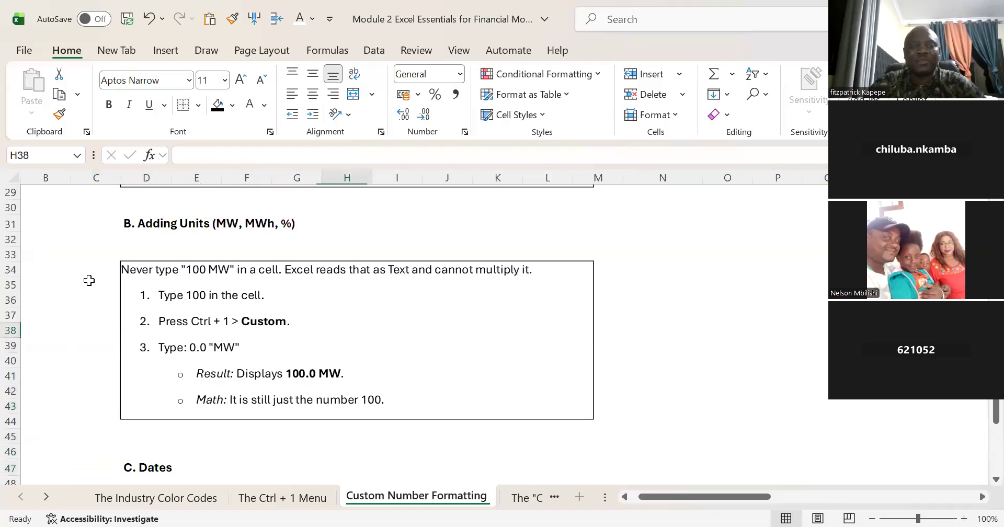
pyautogui.press('Right')
pyautogui.press('Right')
pyautogui.press('Right')
pyautogui.press('Left')
pyautogui.press('Left')
pyautogui.press('Up')
pyautogui.press('Up')
pyautogui.press('Up')
pyautogui.press('Up')
pyautogui.press('Right')
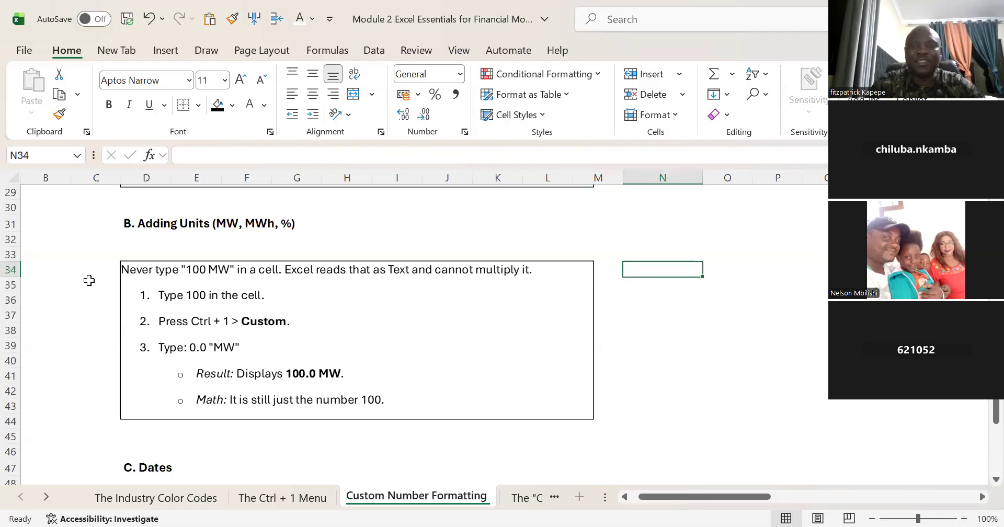
pyautogui.write('Capacy')
pyautogui.press('BackSpace')
pyautogui.write('ity')
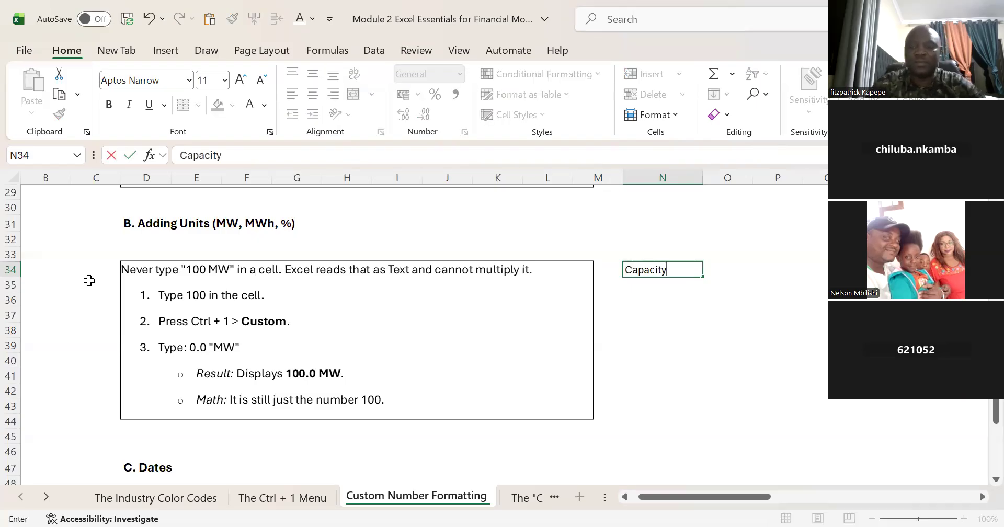
pyautogui.press('Tab')
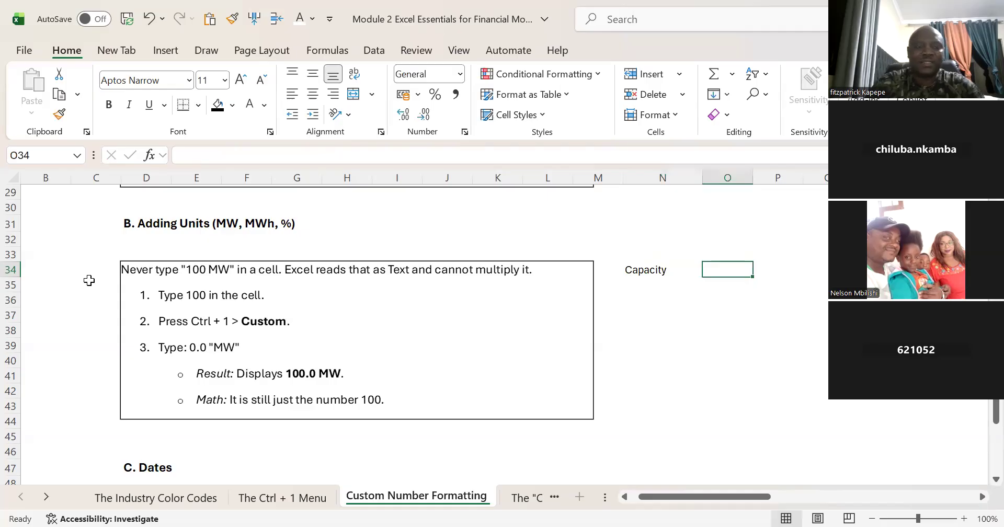
pyautogui.write('100')
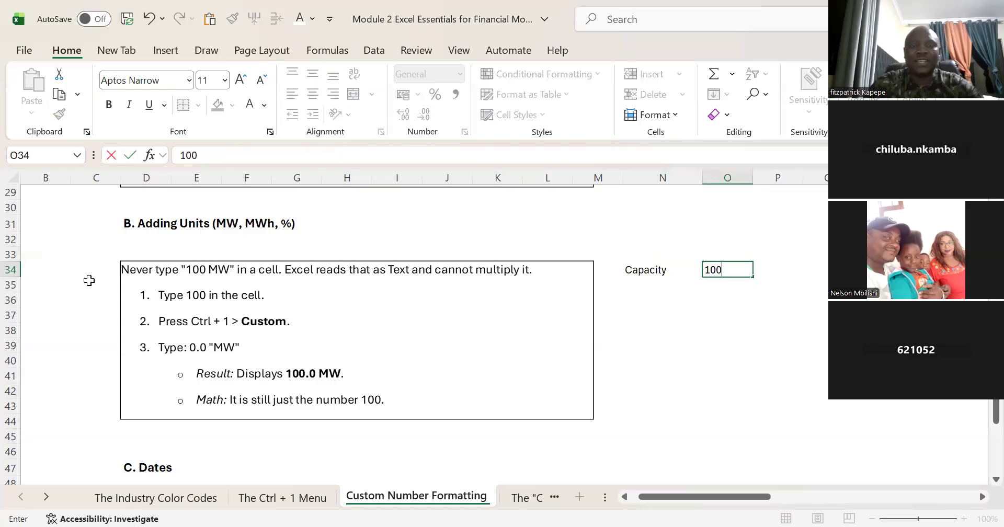
pyautogui.click(661, 329)
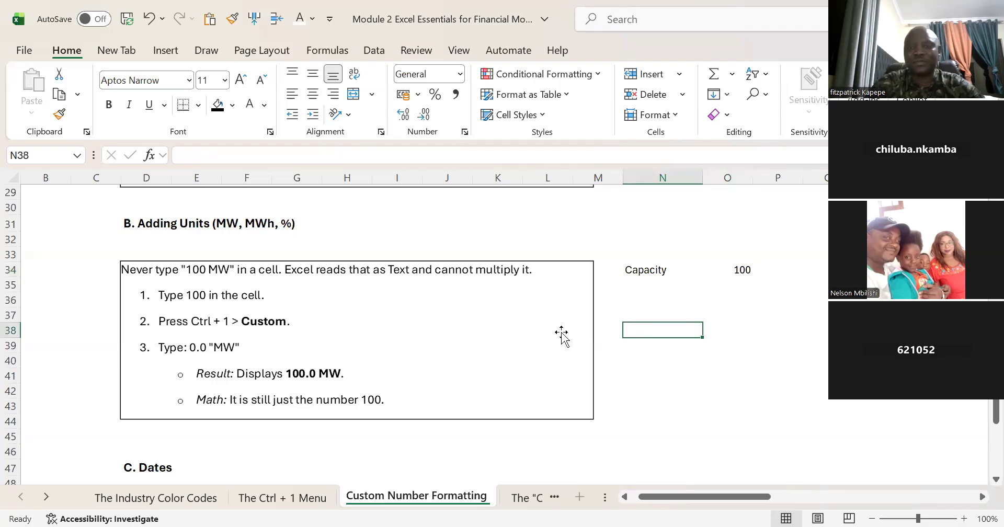
# Step: Change the capacity entry in O34 to the literal text 100.0 MW, with the unit included in the cell content
pyautogui.click(742, 270)
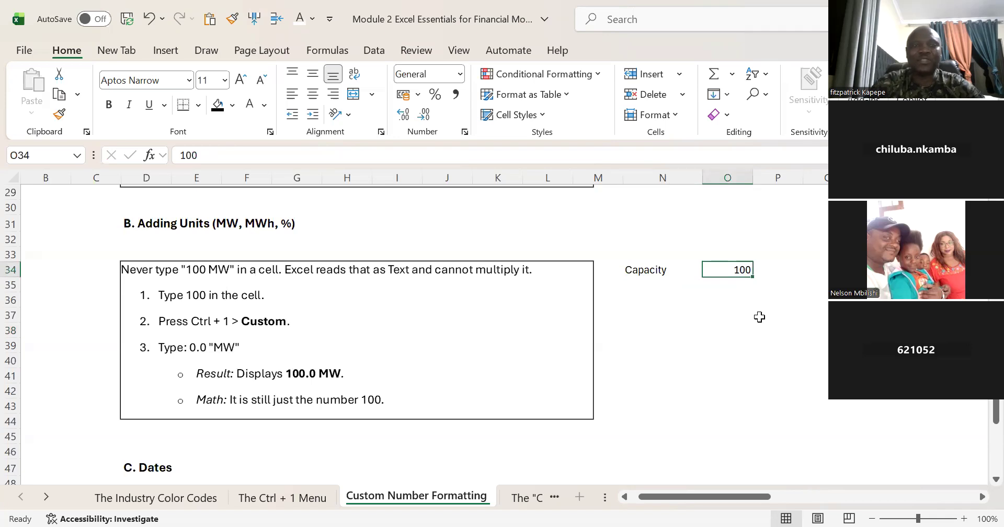
pyautogui.click(204, 155)
pyautogui.write('.0 MW')
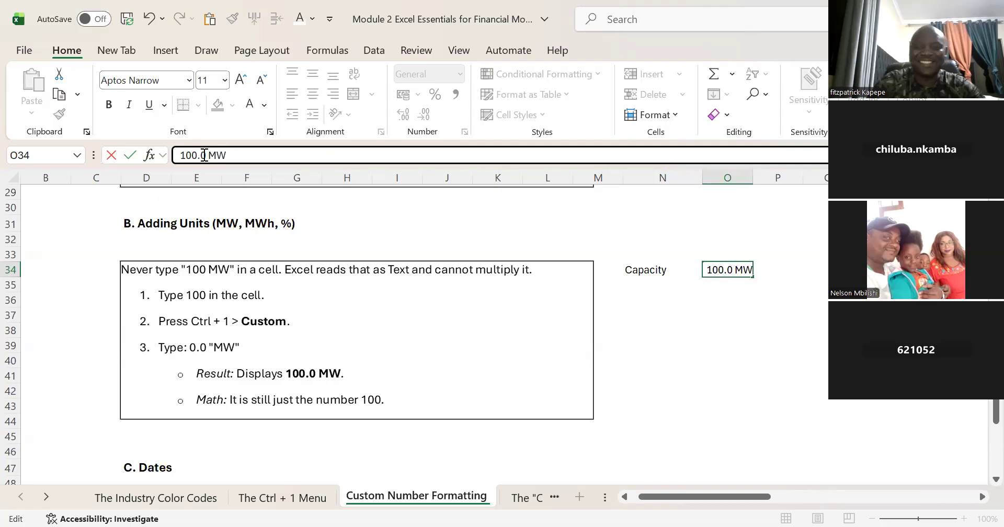
pyautogui.press('Return')
pyautogui.press('Return')
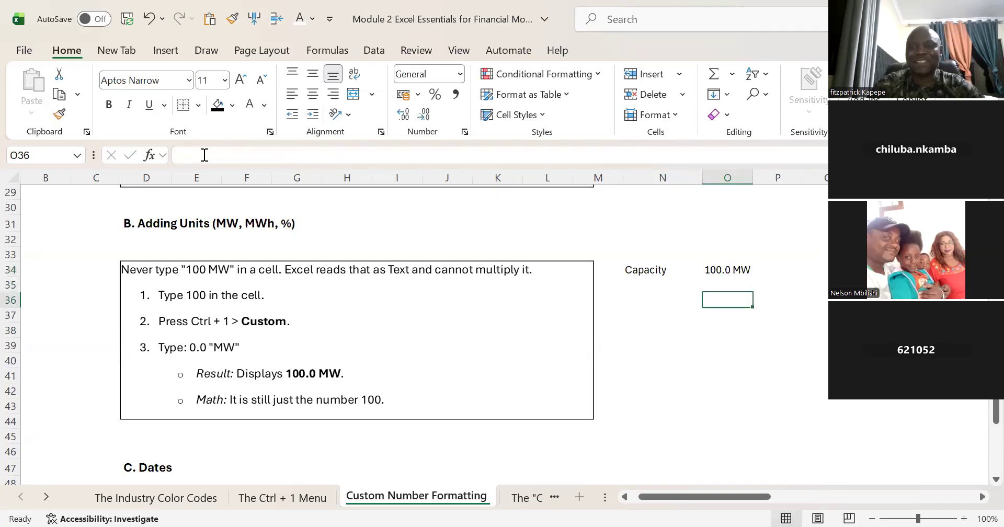
# Step: Enter an ISTEXT formula in O36 that checks whether the capacity in O34 is text
pyautogui.write('=')
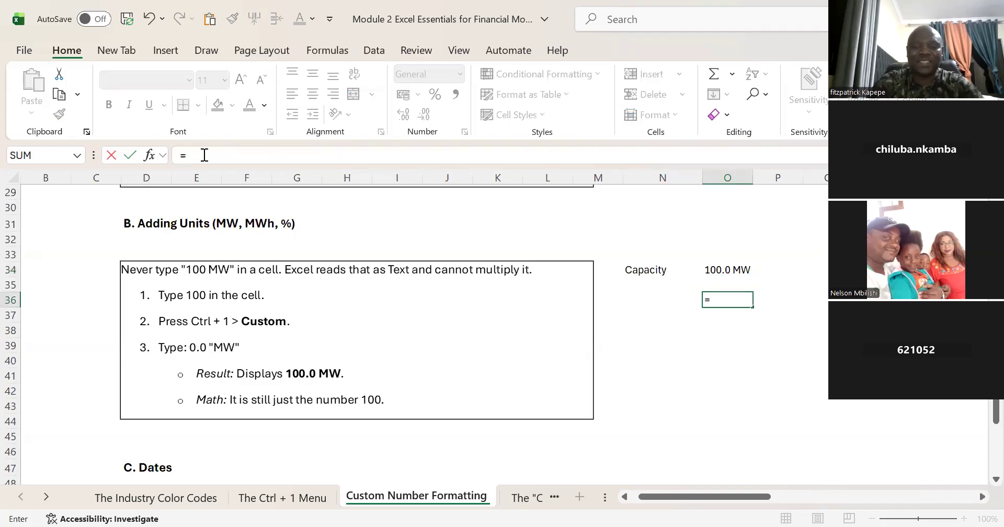
pyautogui.write(' iste')
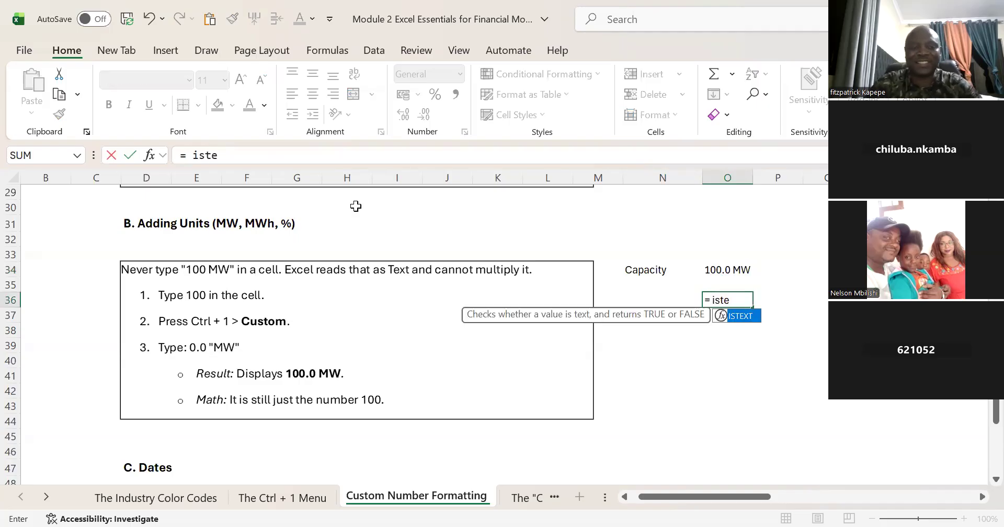
pyautogui.press('Tab')
pyautogui.click(727, 270)
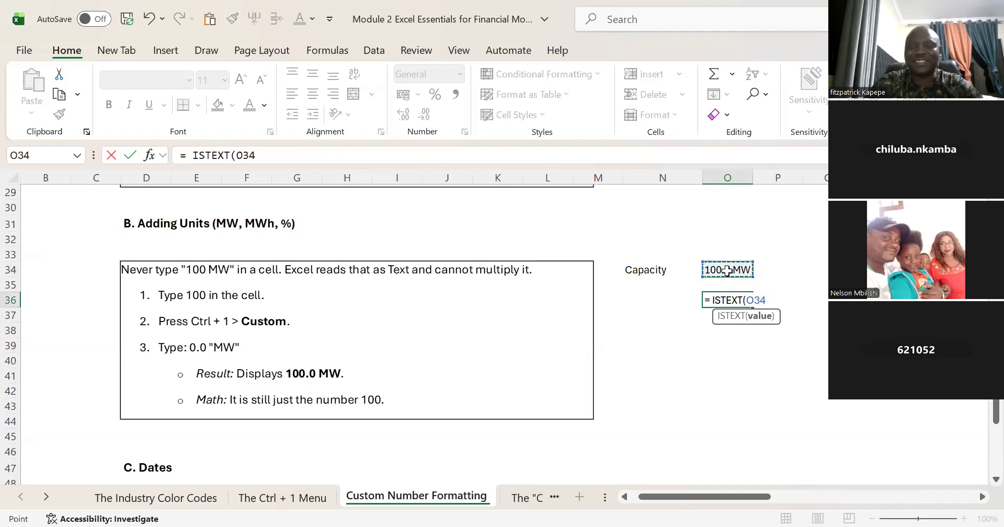
pyautogui.press('Return')
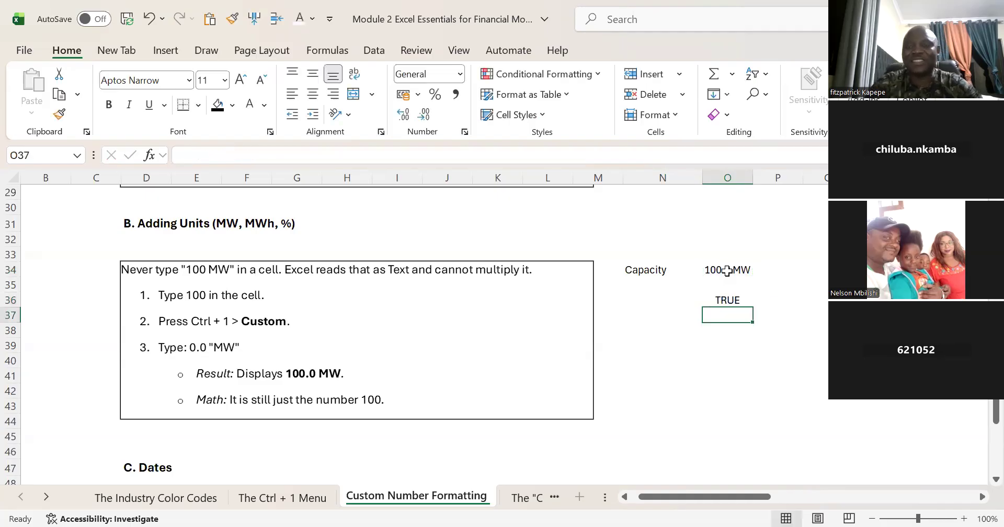
# Step: Replace the capacity entry in O34 with the plain number 100
pyautogui.click(727, 271)
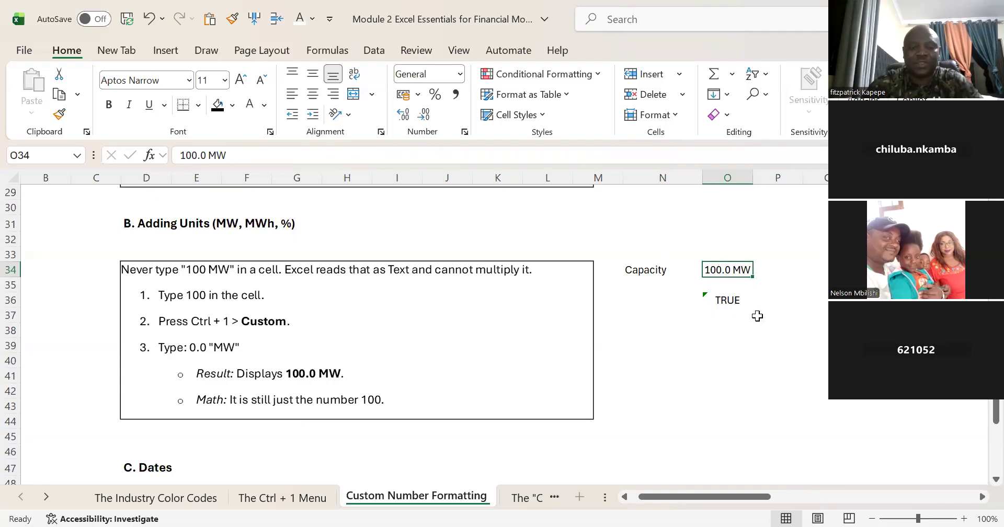
pyautogui.write('100')
pyautogui.press('Return')
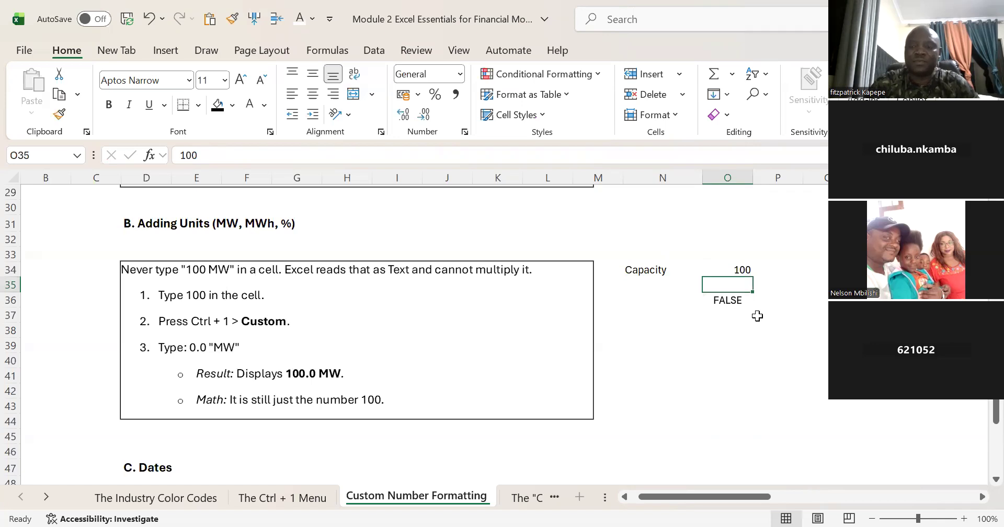
# Step: Apply the custom number format 0.0" MW" to the capacity value in O34 and make it bold
pyautogui.press('Up')
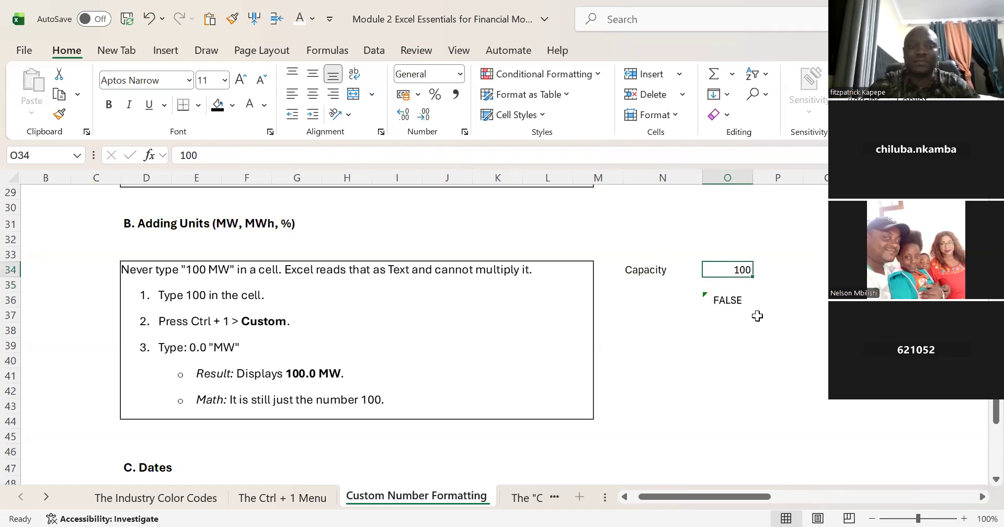
pyautogui.hotkey('ctrl', '1')
pyautogui.click(201, 314)
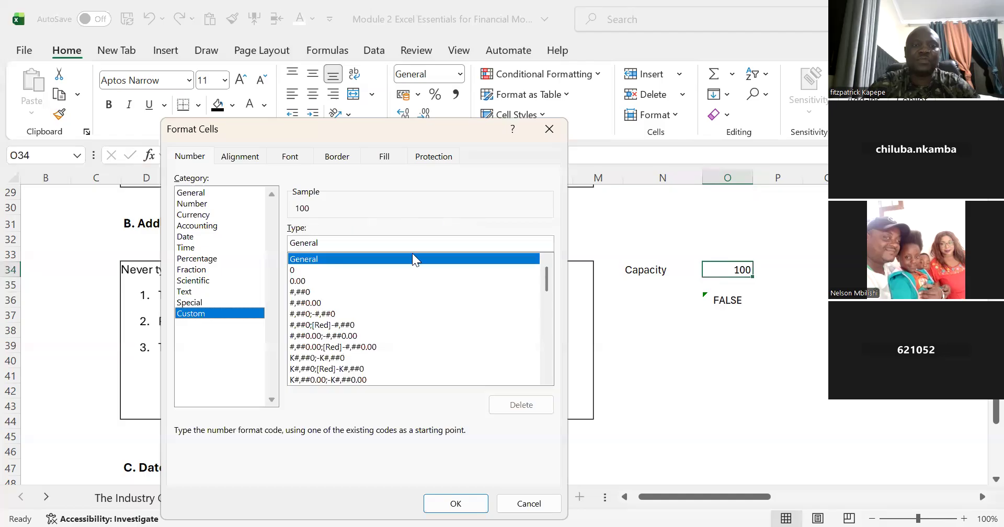
pyautogui.click(354, 237)
pyautogui.press('BackSpace')
pyautogui.press('BackSpace')
pyautogui.press('BackSpace')
pyautogui.press('BackSpace')
pyautogui.press('BackSpace')
pyautogui.press('BackSpace')
pyautogui.press('BackSpace')
pyautogui.write('0.0')
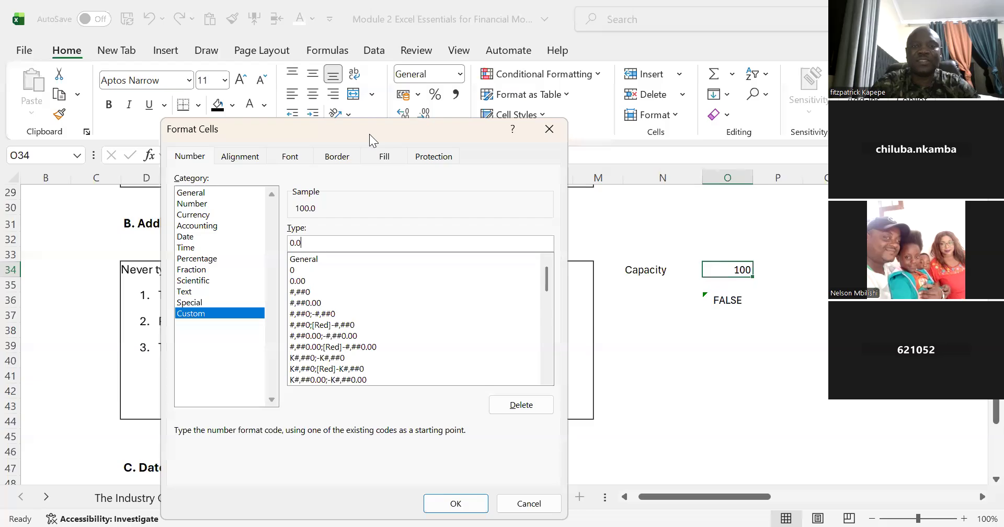
pyautogui.moveTo(369, 135); pyautogui.dragTo(523, 139)
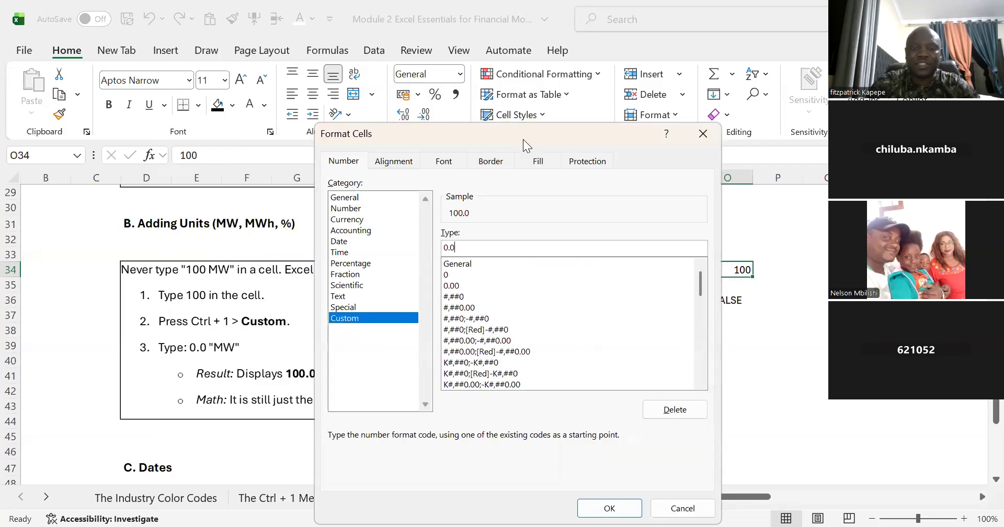
pyautogui.write('" M')
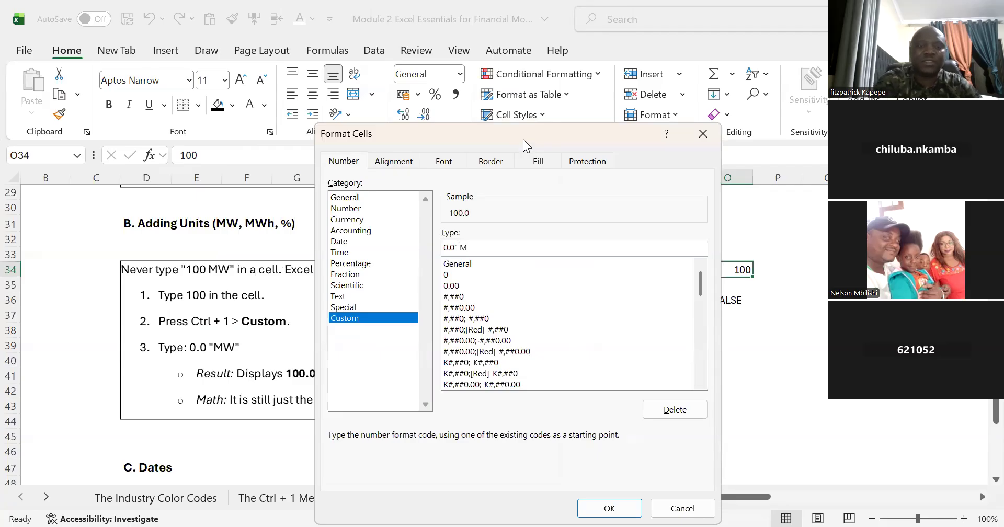
pyautogui.write('W"')
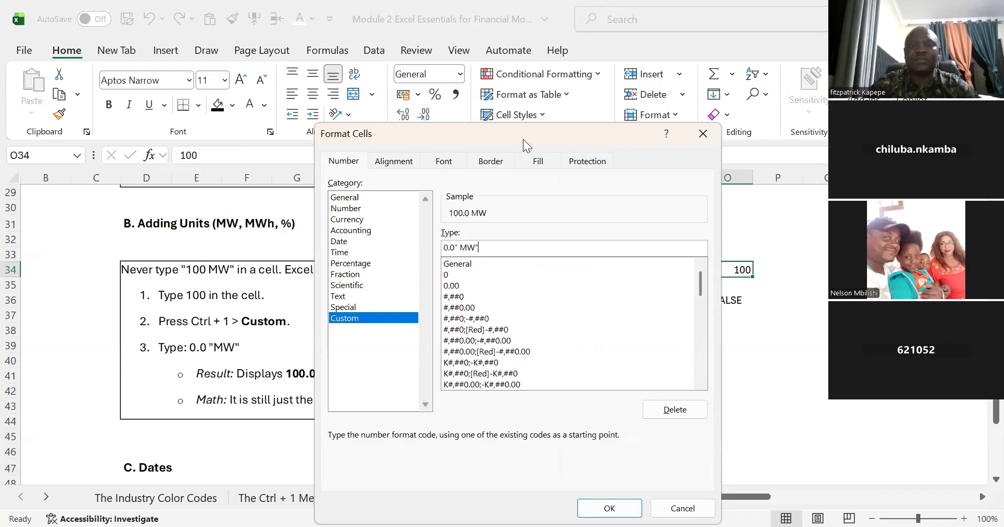
pyautogui.click(628, 508)
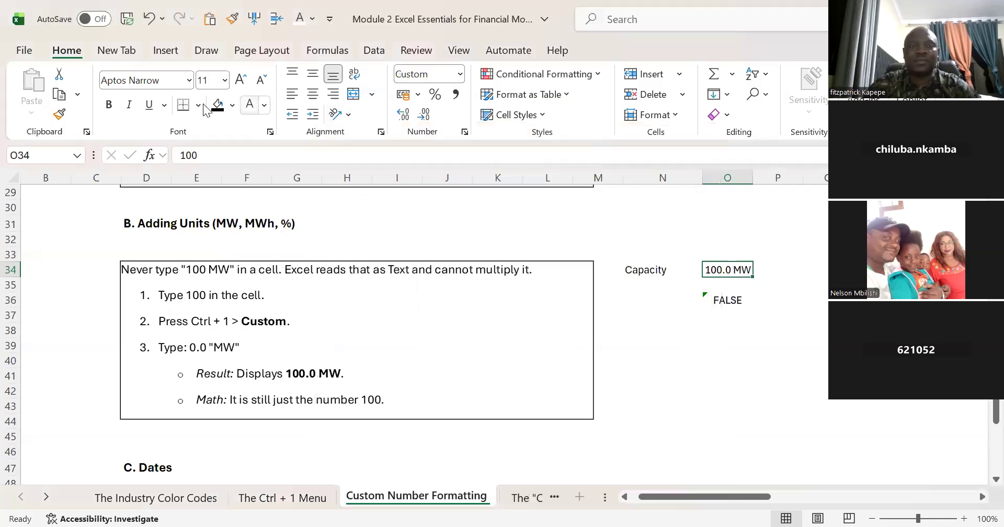
pyautogui.click(109, 105)
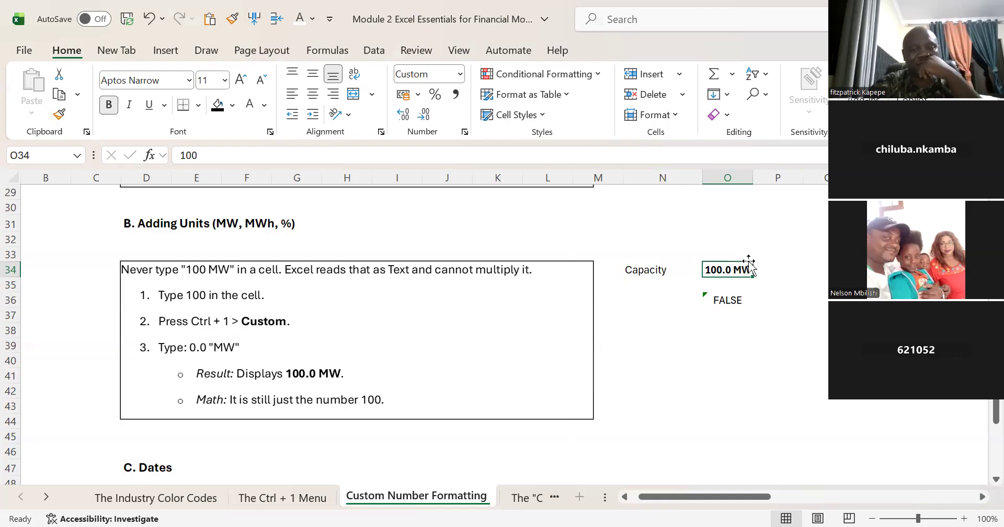
pyautogui.click(698, 336)
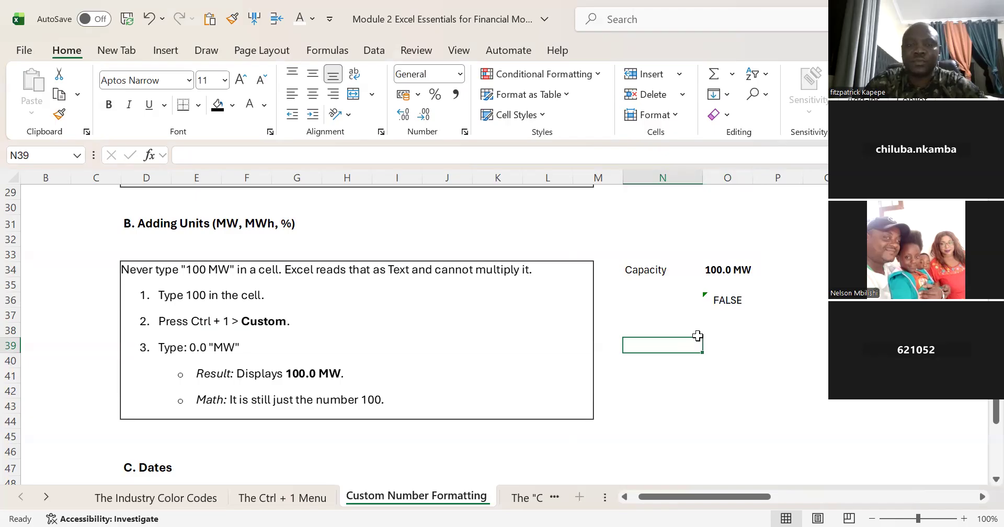
# Step: Enter the date 01/02/2024 in cell N52, beside the notes in the Dates section
pyautogui.press('Down')
pyautogui.press('Down')
pyautogui.press('Down')
pyautogui.press('Down')
pyautogui.press('Down')
pyautogui.press('Down')
pyautogui.press('Down')
pyautogui.press('Down')
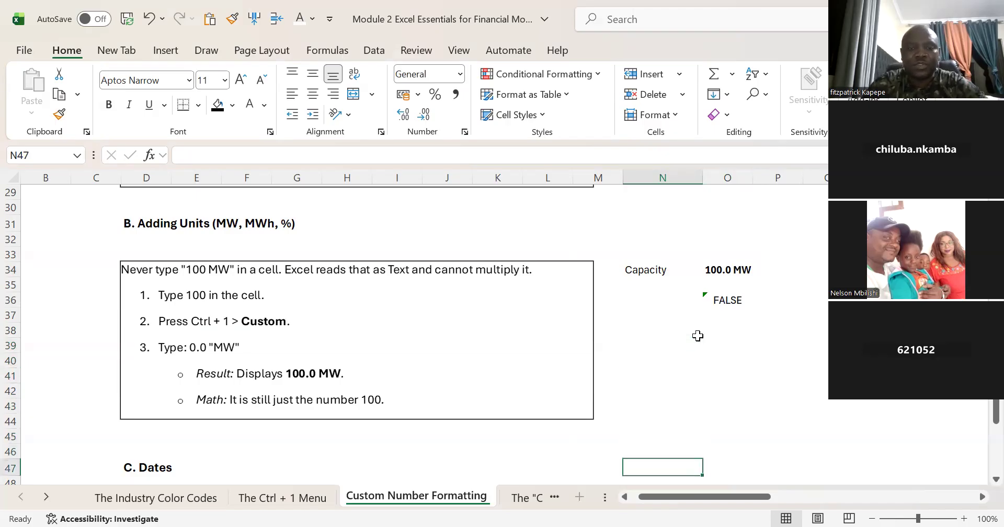
pyautogui.press('Down')
pyautogui.press('Down')
pyautogui.press('Down')
pyautogui.press('Down')
pyautogui.press('Down')
pyautogui.press('Down')
pyautogui.press('Down')
pyautogui.press('Down')
pyautogui.press('Down')
pyautogui.press('Down')
pyautogui.press('Down')
pyautogui.press('Down')
pyautogui.press('Down')
pyautogui.press('Down')
pyautogui.press('Down')
pyautogui.press('Down')
pyautogui.press('Up')
pyautogui.press('Up')
pyautogui.press('Up')
pyautogui.press('Up')
pyautogui.press('Up')
pyautogui.press('Up')
pyautogui.press('Up')
pyautogui.press('Up')
pyautogui.press('Up')
pyautogui.press('Up')
pyautogui.press('Up')
pyautogui.press('Up')
pyautogui.press('Up')
pyautogui.press('Down')
pyautogui.press('Down')
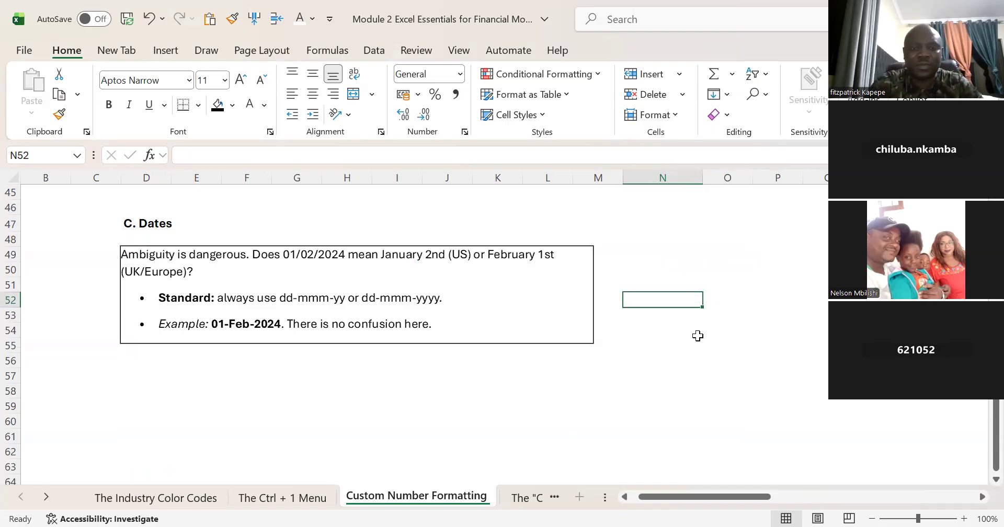
pyautogui.write('01')
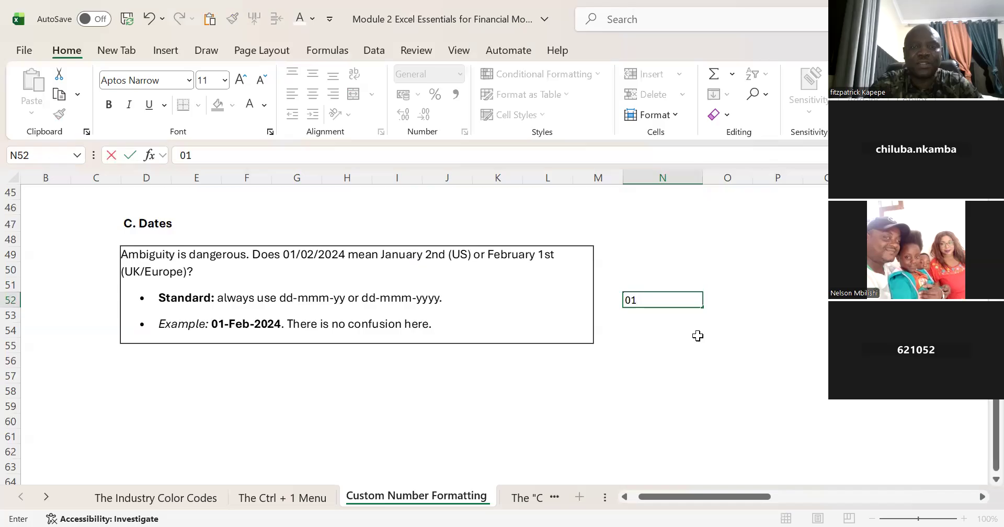
pyautogui.write('/02')
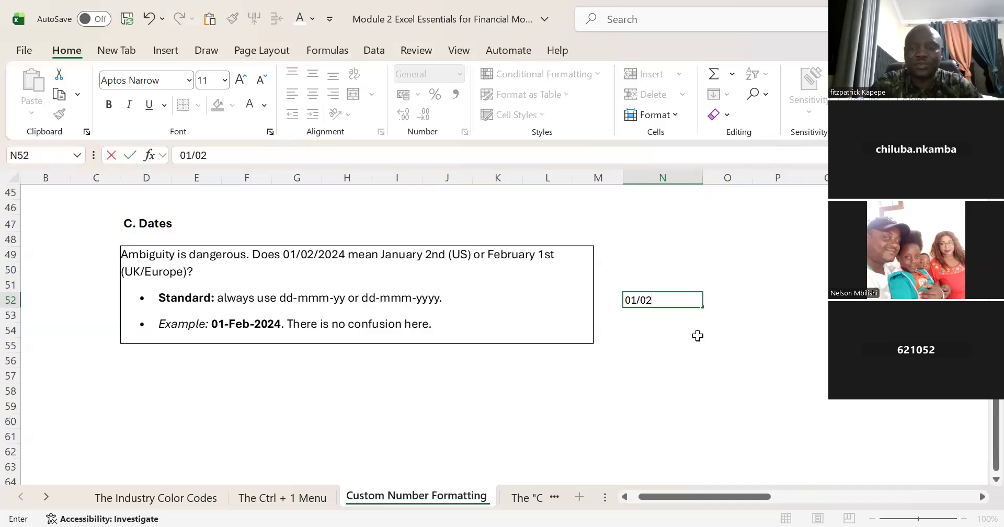
pyautogui.write('/2024')
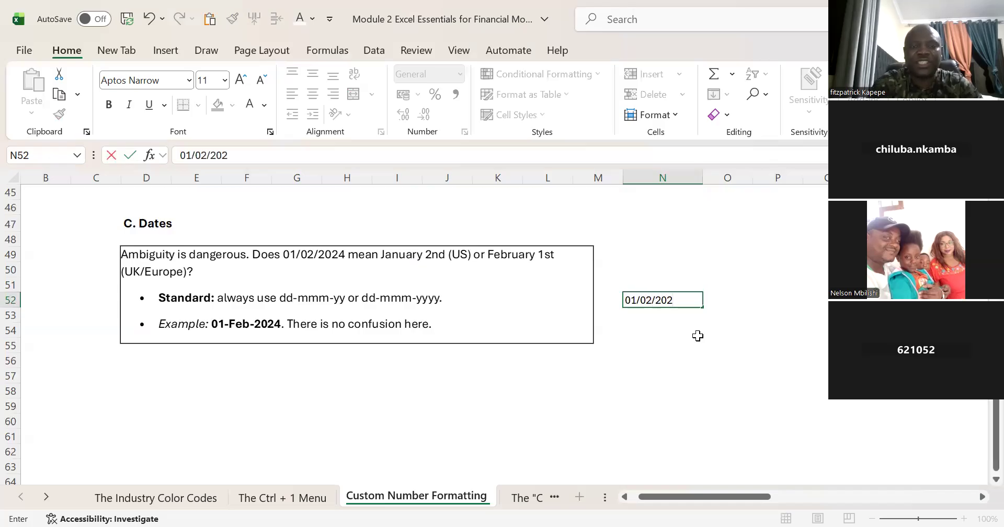
pyautogui.press('Return')
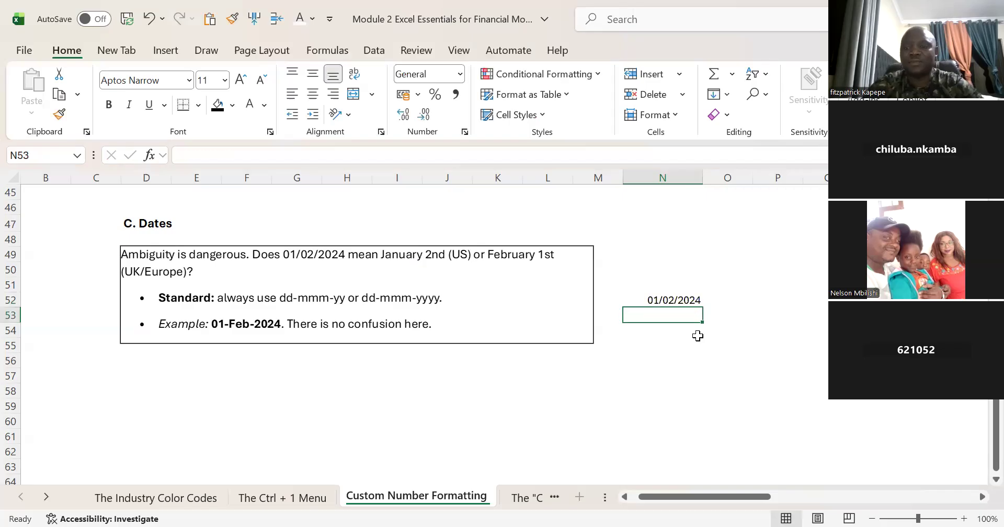
pyautogui.press('Up')
pyautogui.press('Down')
pyautogui.press('Down')
pyautogui.press('Down')
pyautogui.press('Up')
pyautogui.press('Up')
pyautogui.press('Up')
pyautogui.press('Down')
pyautogui.press('Down')
pyautogui.press('Down')
pyautogui.press('Up')
pyautogui.press('Up')
pyautogui.press('Up')
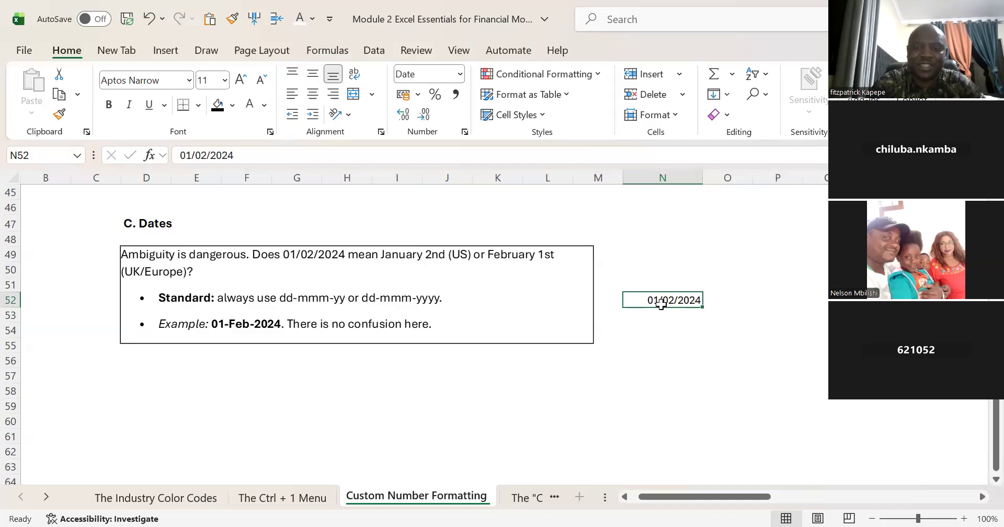
# Step: Re-enter the date in N52 with the month spelled out, as 01 Feb 2024
pyautogui.write('01')
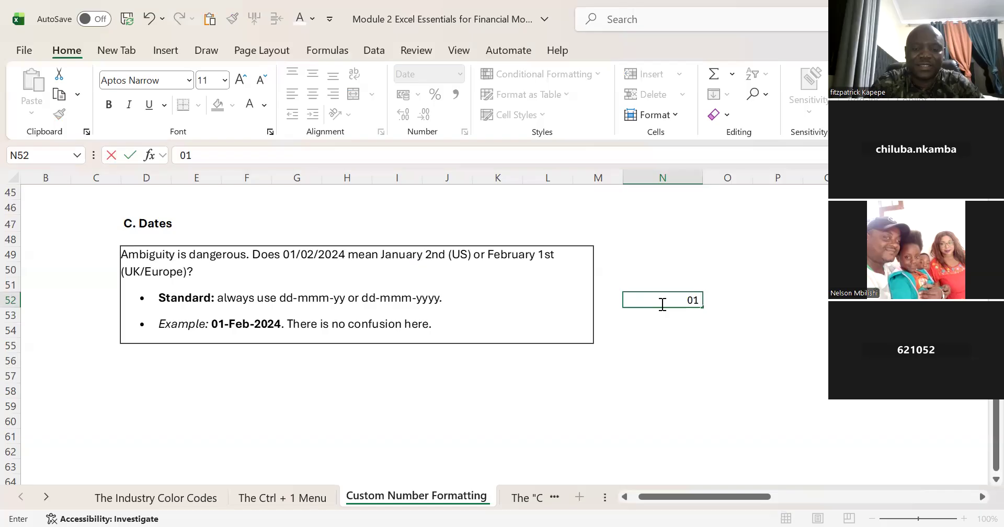
pyautogui.write(' Feb')
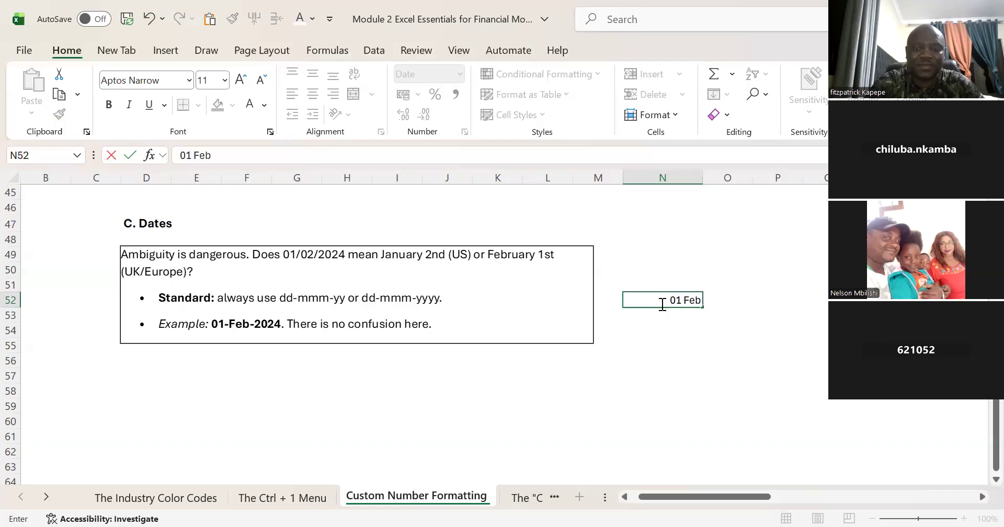
pyautogui.write(' 2024')
pyautogui.press('Return')
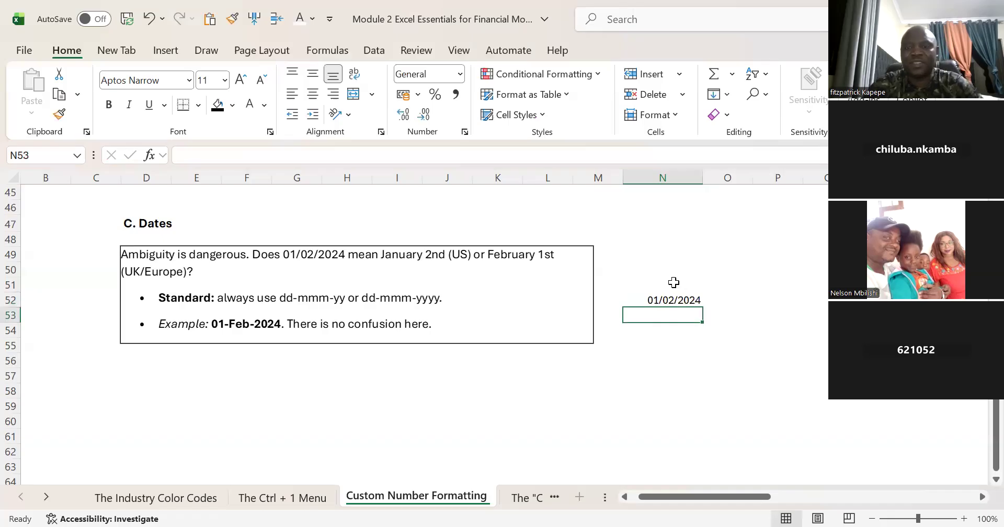
# Step: Write the date format code dd/mmm/yyyy as text in N55, below the sample date
pyautogui.click(665, 299)
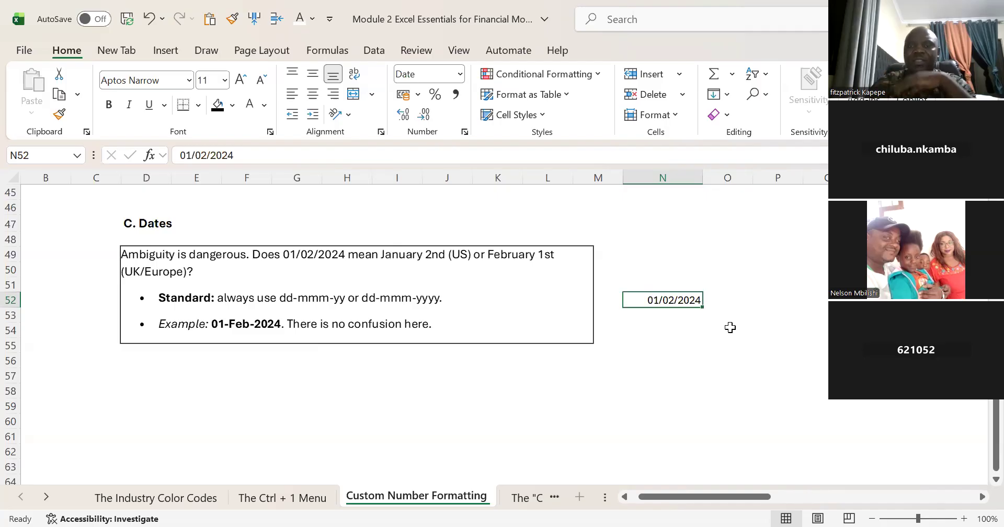
pyautogui.press('Down')
pyautogui.press('Down')
pyautogui.press('Down')
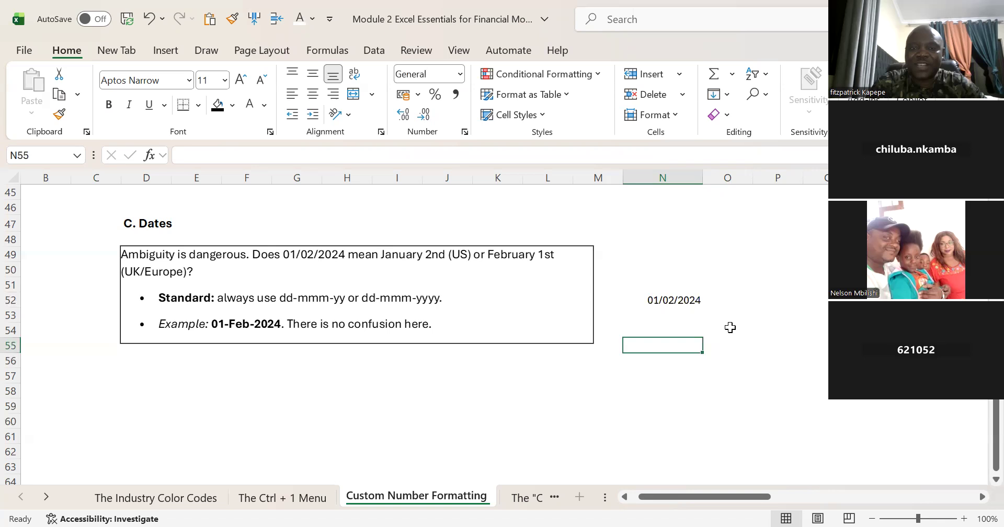
pyautogui.write('dd')
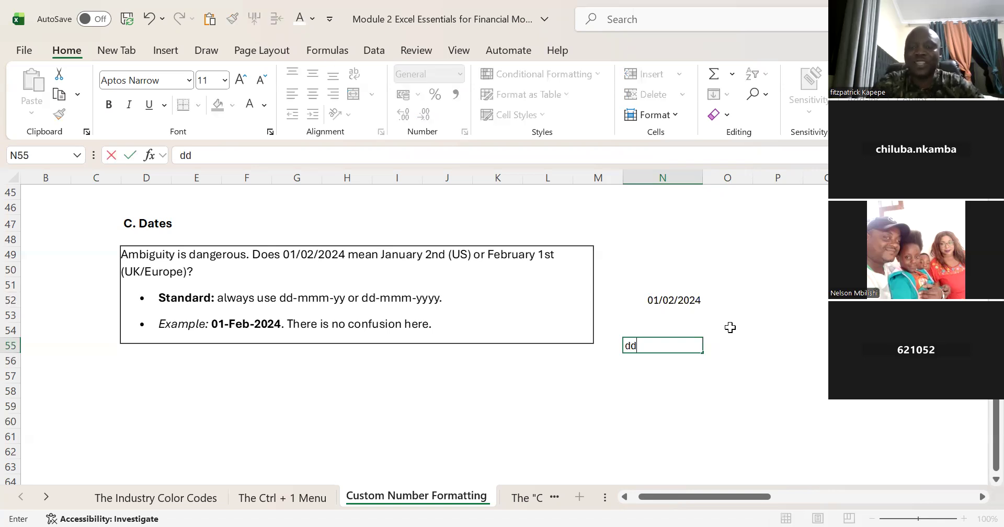
pyautogui.write('/mm')
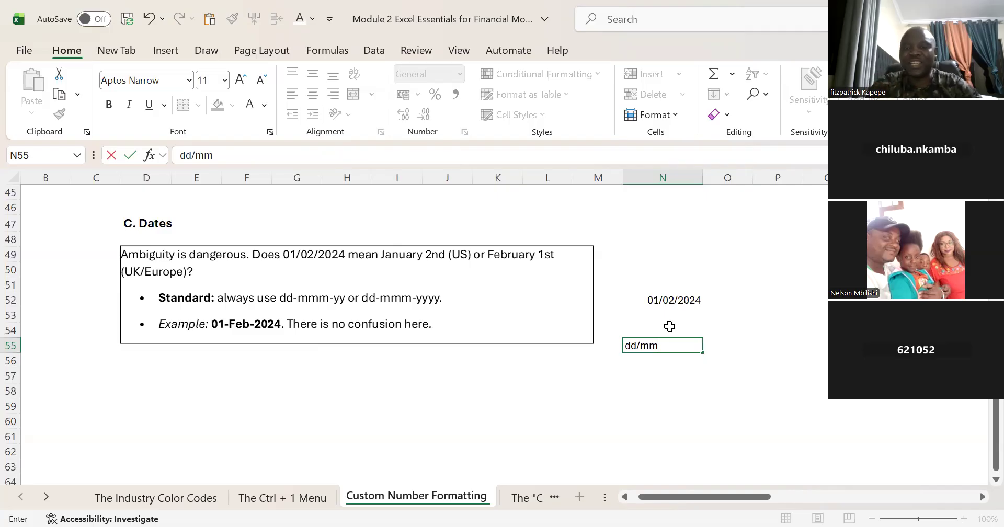
pyautogui.write('m')
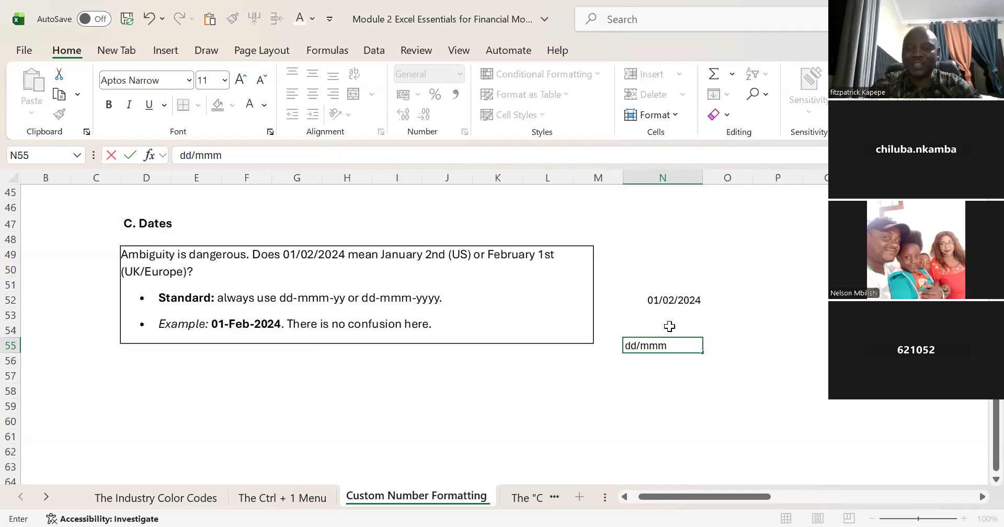
pyautogui.write('/y')
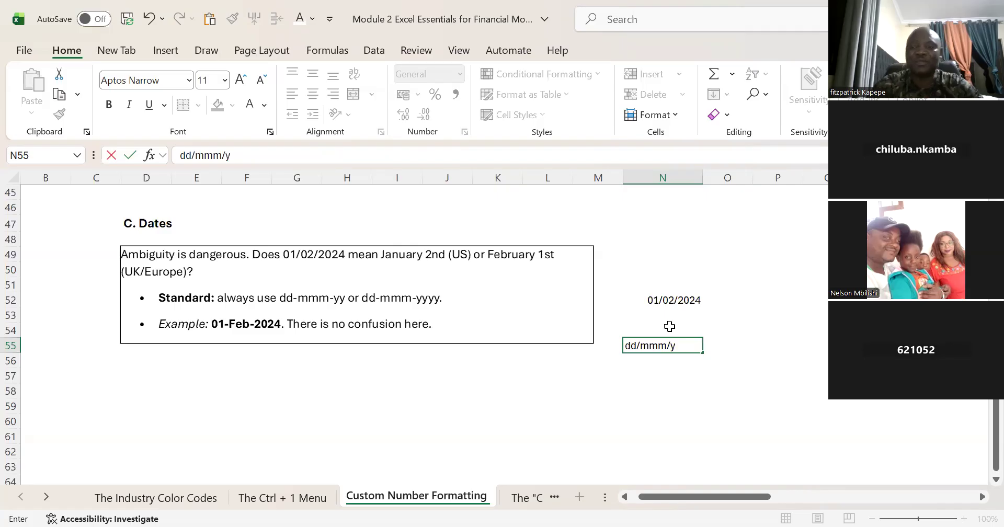
pyautogui.write('y')
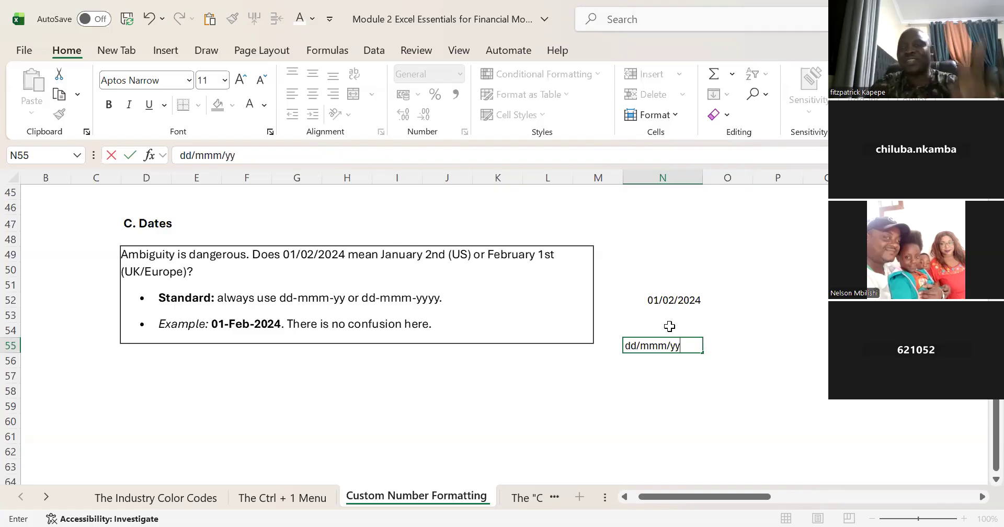
pyautogui.write('yy')
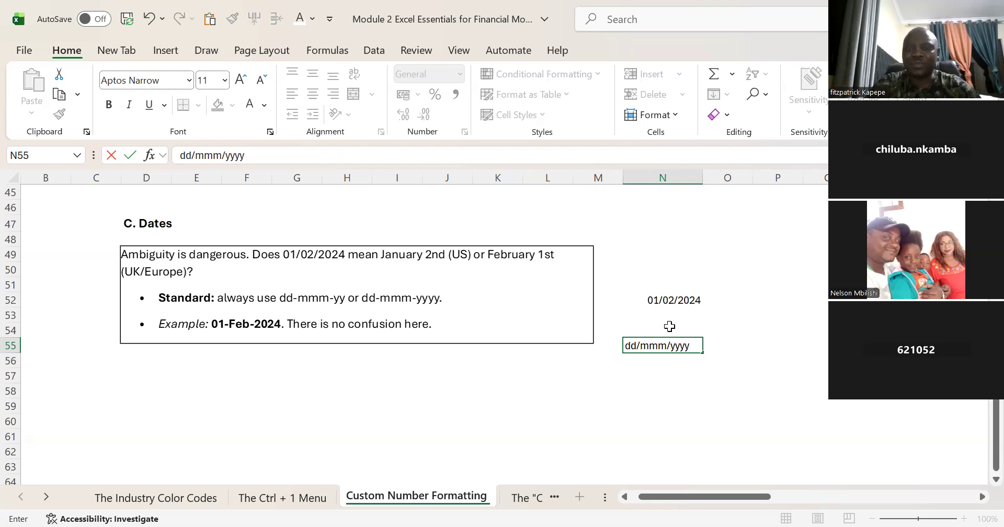
pyautogui.press('Return')
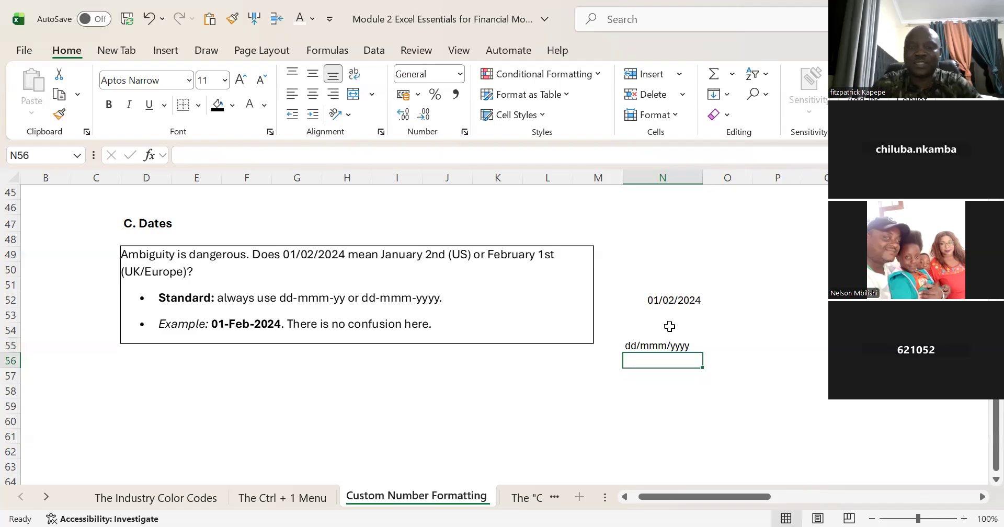
# Step: Write the hyphenated date format code dd-mm-yyyy as text in N56
pyautogui.write('dd')
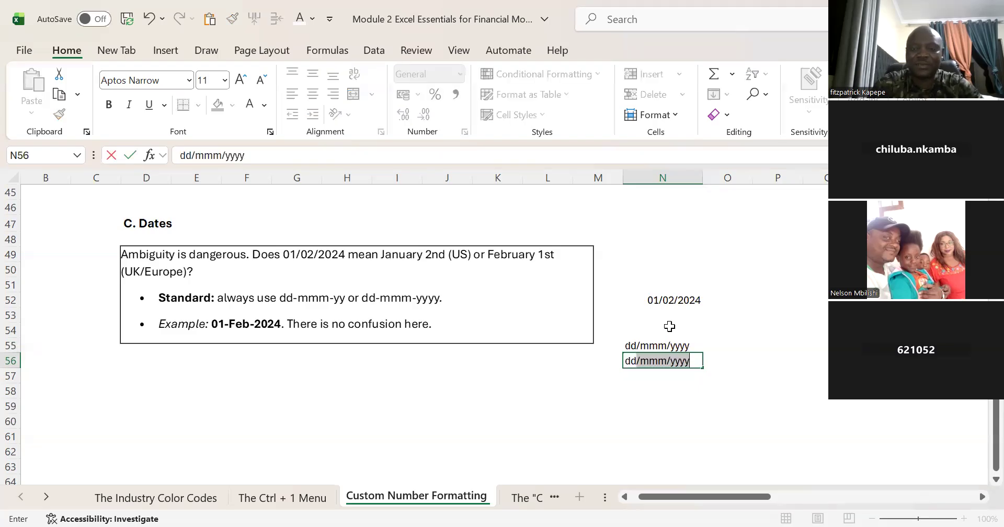
pyautogui.write('-')
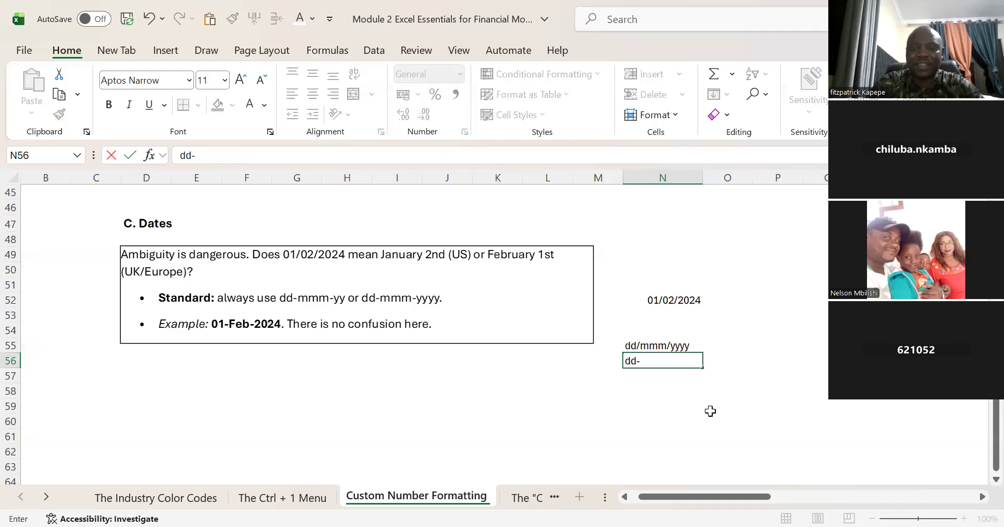
pyautogui.write('mm')
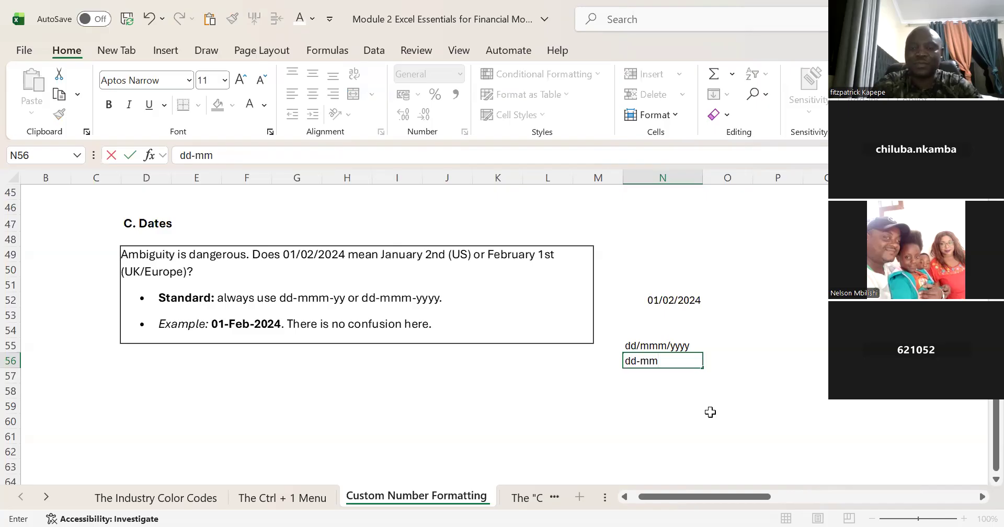
pyautogui.write('-yyyy')
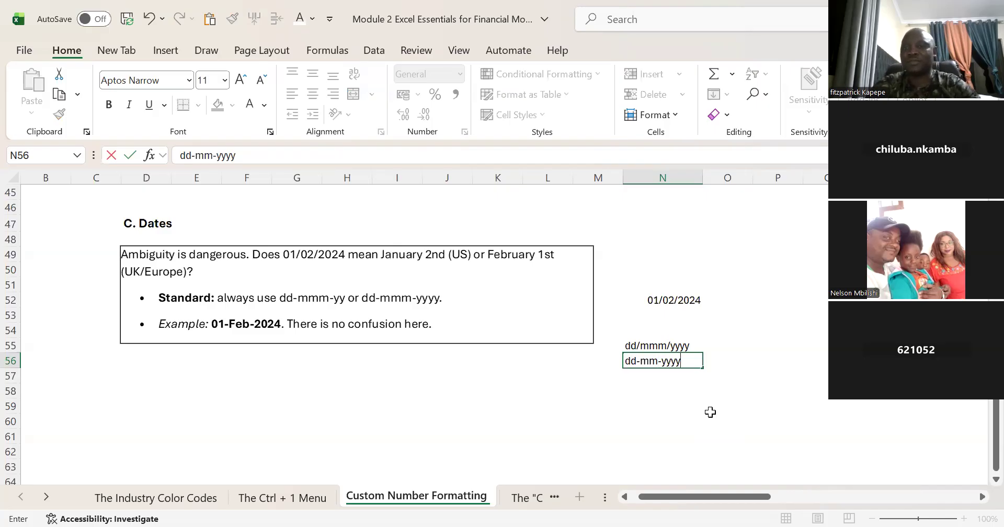
pyautogui.press('Return')
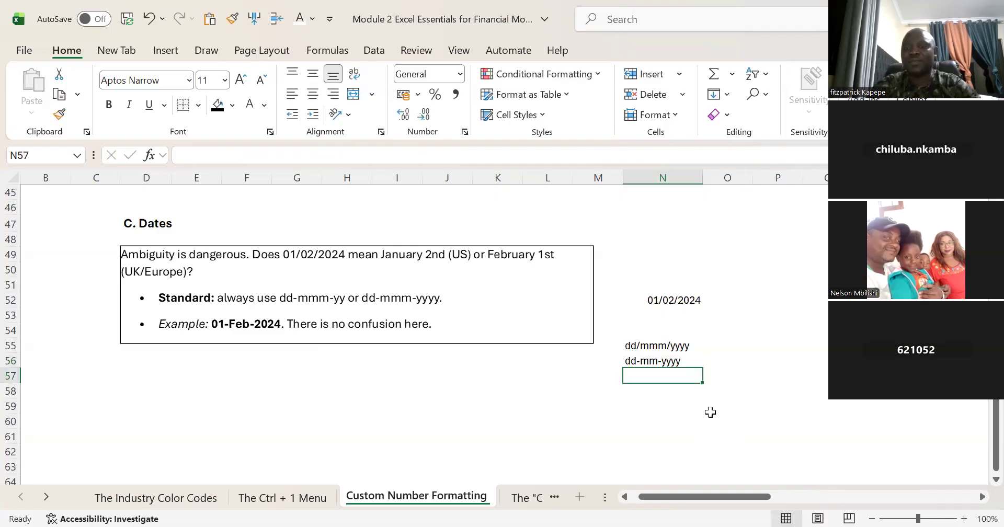
# Step: Start a custom number format for the date in N52 and change its code to dd/mmm/yyyy
pyautogui.click(662, 299)
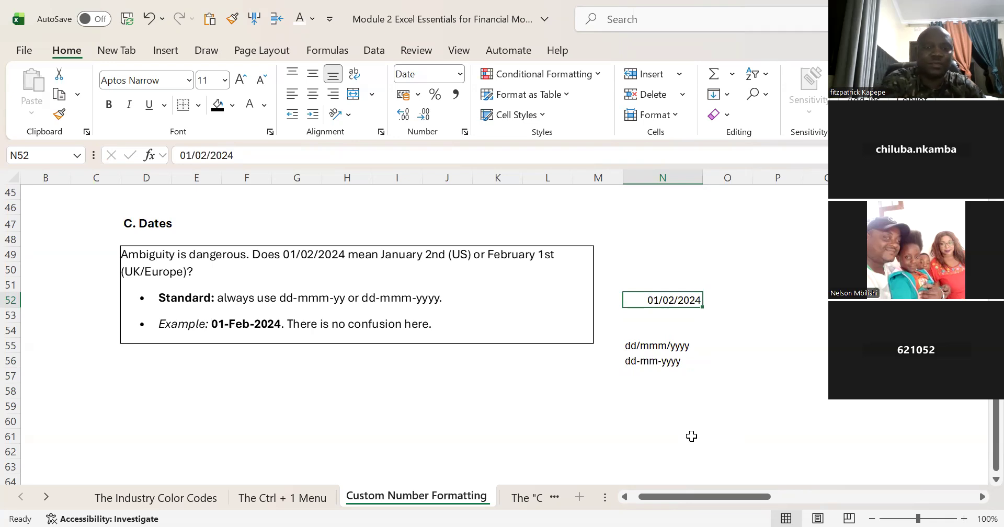
pyautogui.hotkey('ctrl', '1')
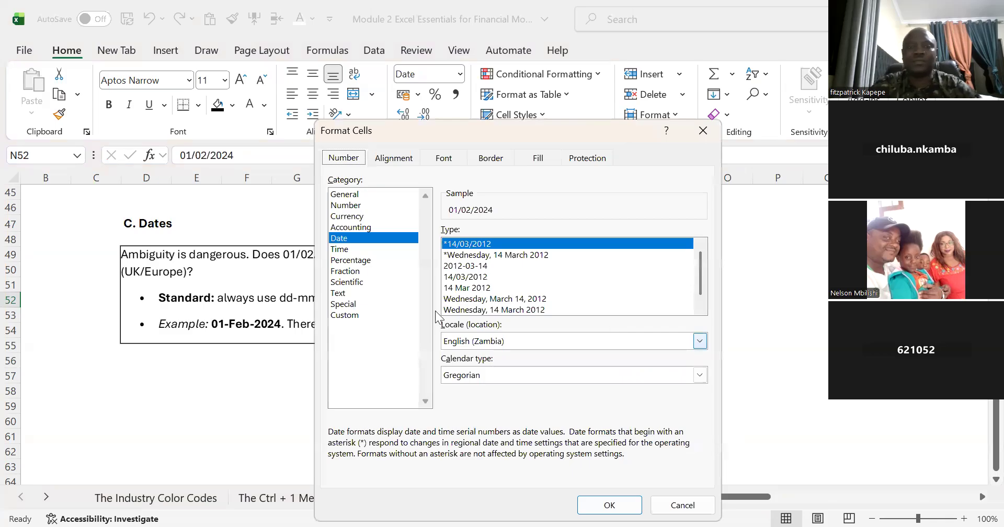
pyautogui.click(345, 317)
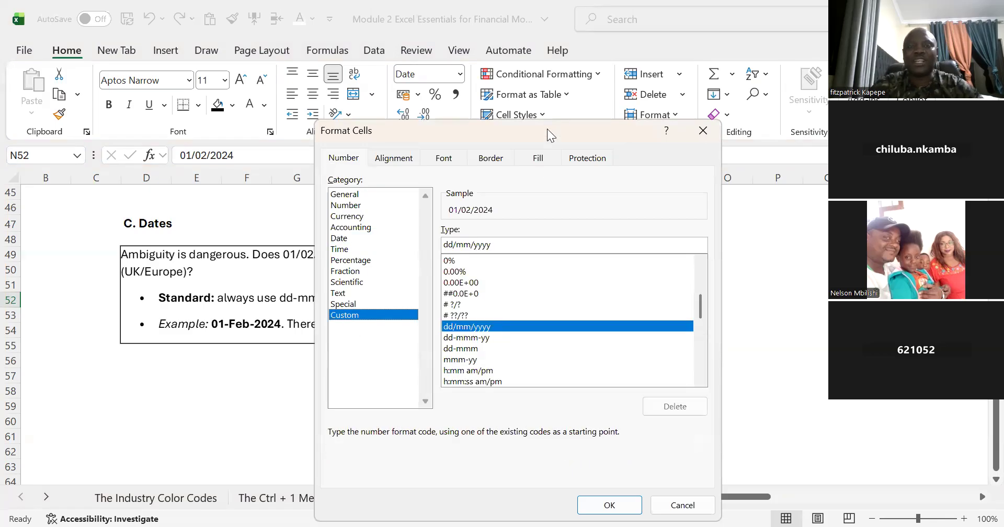
pyautogui.moveTo(471, 131); pyautogui.dragTo(319, 106)
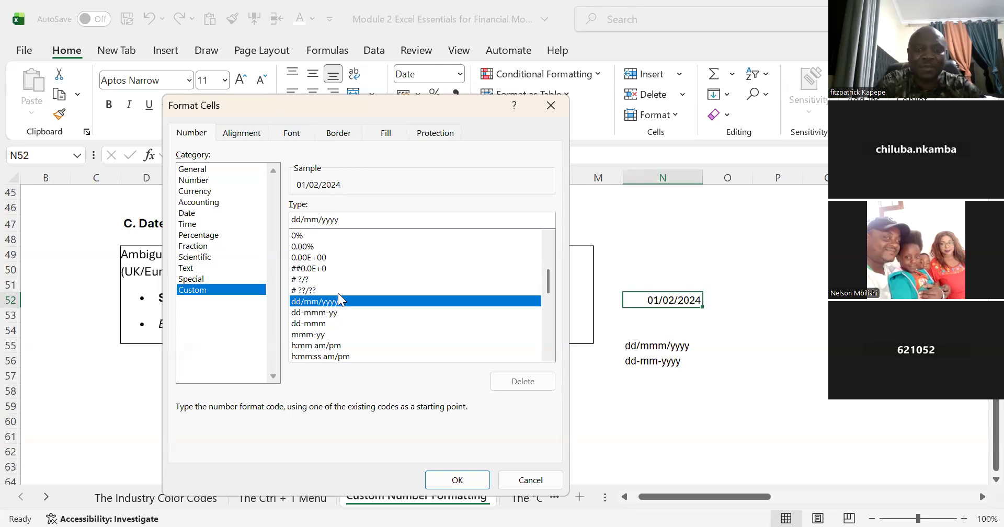
pyautogui.write('m')
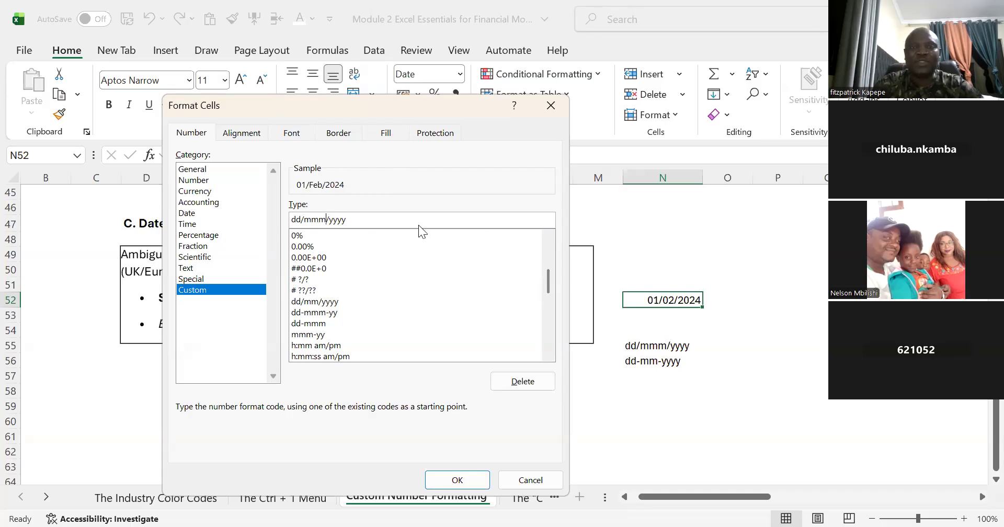
# Step: Replace both slashes in the custom format code with hyphens to make it dd-mmm-yyyy
pyautogui.moveTo(345, 105); pyautogui.dragTo(462, 99)
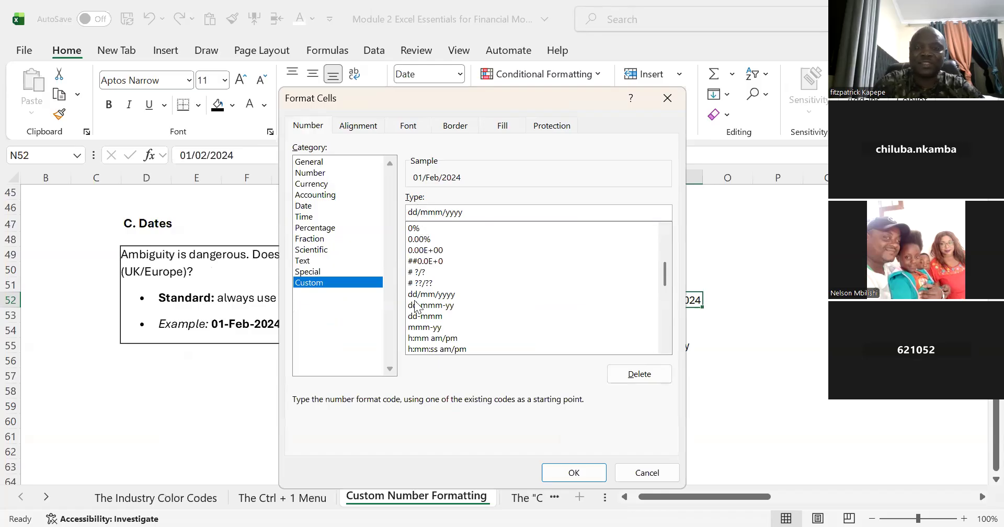
pyautogui.press('BackSpace')
pyautogui.write('-')
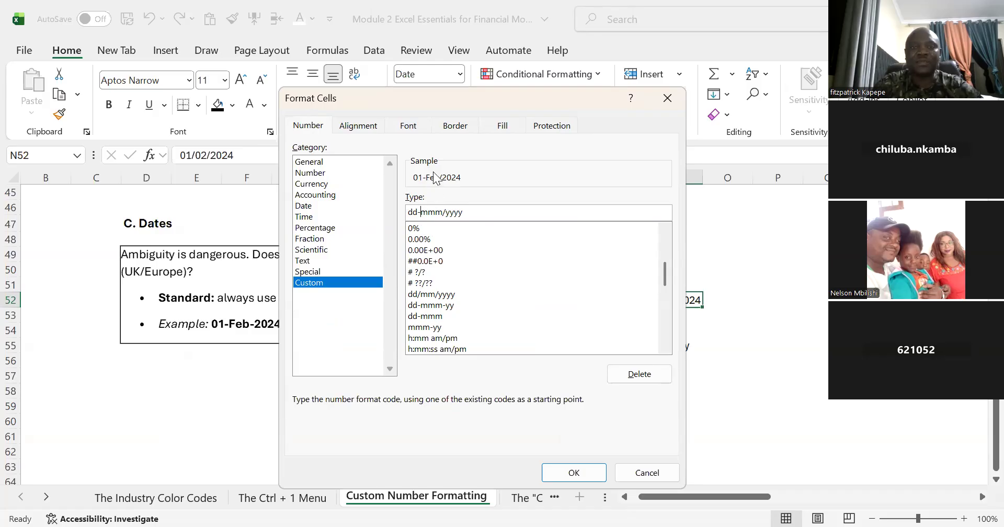
pyautogui.click(448, 212)
pyautogui.press('BackSpace')
pyautogui.write('-')
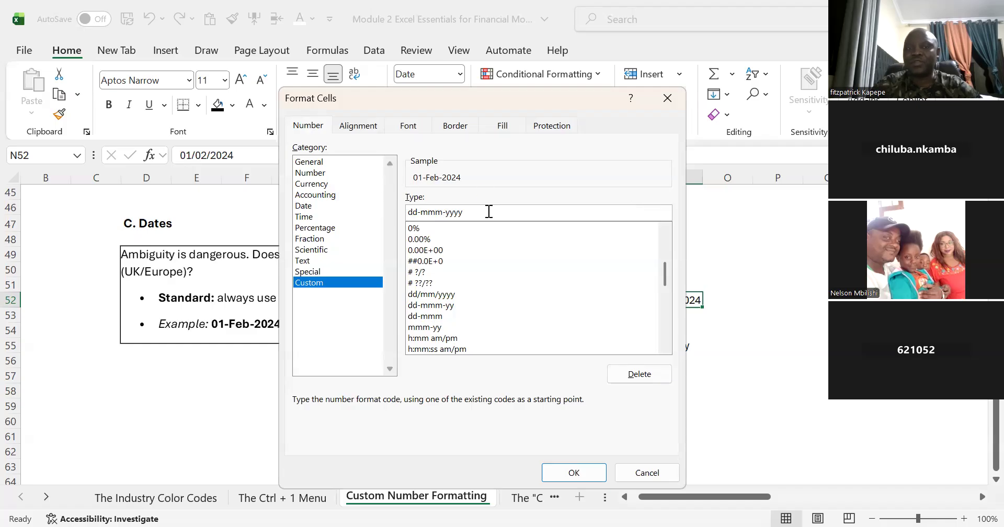
# Step: Replace both hyphens in the custom format code with vertical bars to make it dd|mmm|yyyy
pyautogui.click(423, 213)
pyautogui.press('BackSpace')
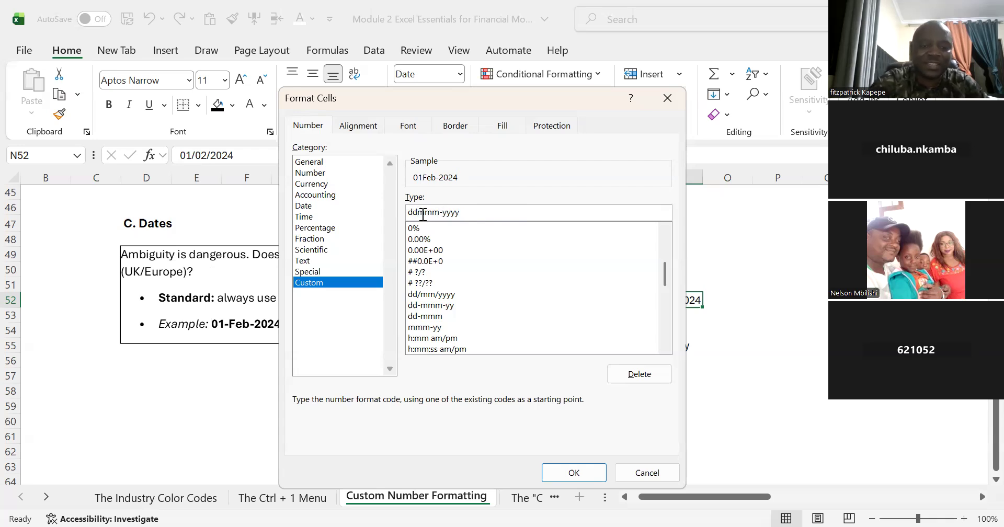
pyautogui.write('|')
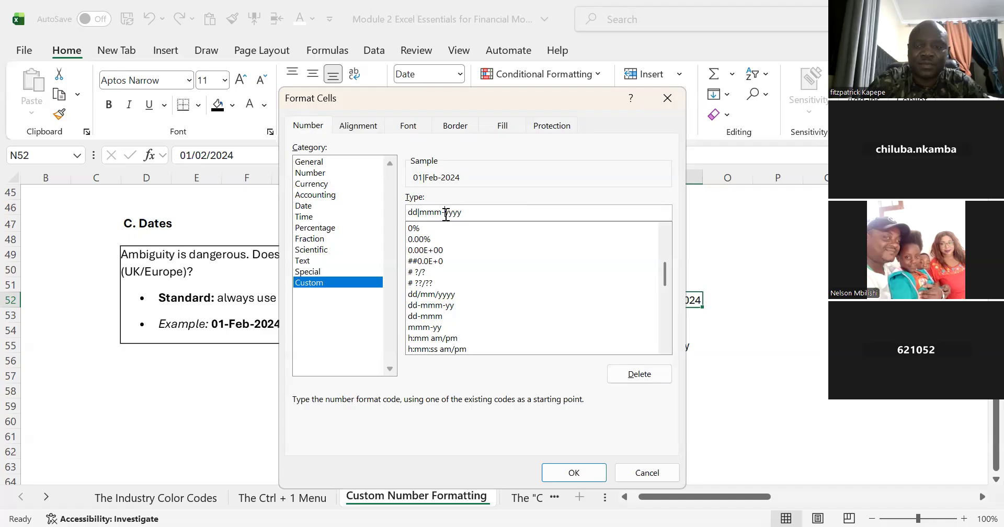
pyautogui.click(446, 215)
pyautogui.press('BackSpace')
pyautogui.write('|')
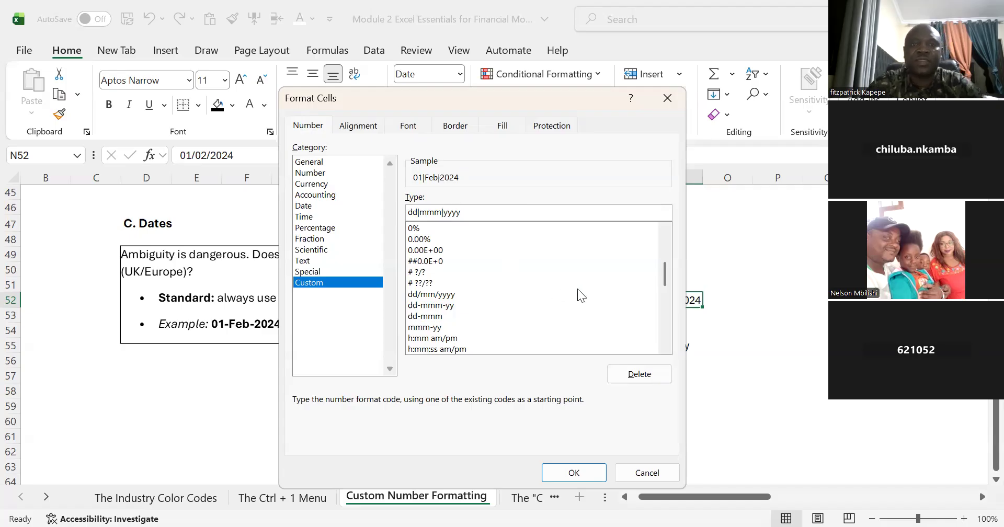
# Step: Remove both vertical bars from the custom format code, trying an asterisk and a backslash as the separator after dd
pyautogui.press('BackSpace')
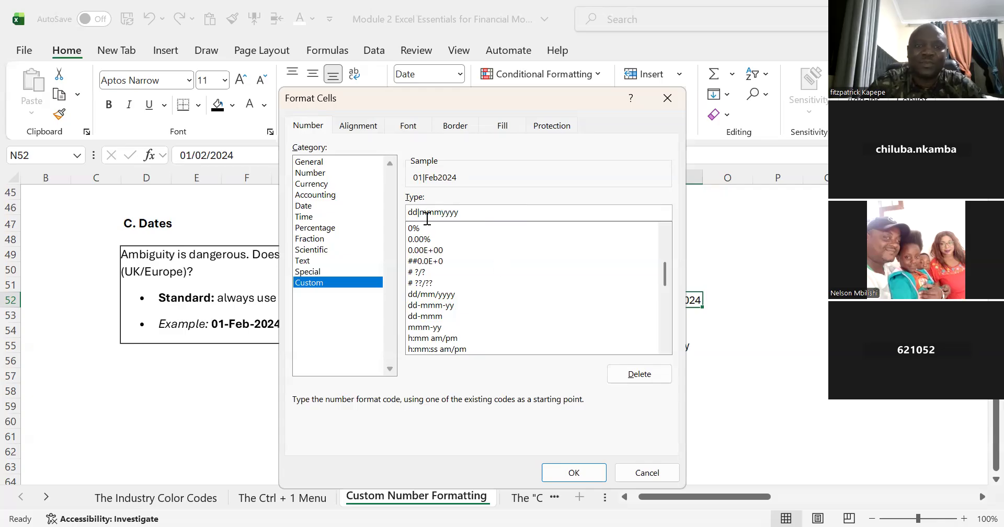
pyautogui.click(423, 215)
pyautogui.press('BackSpace')
pyautogui.press('Delete')
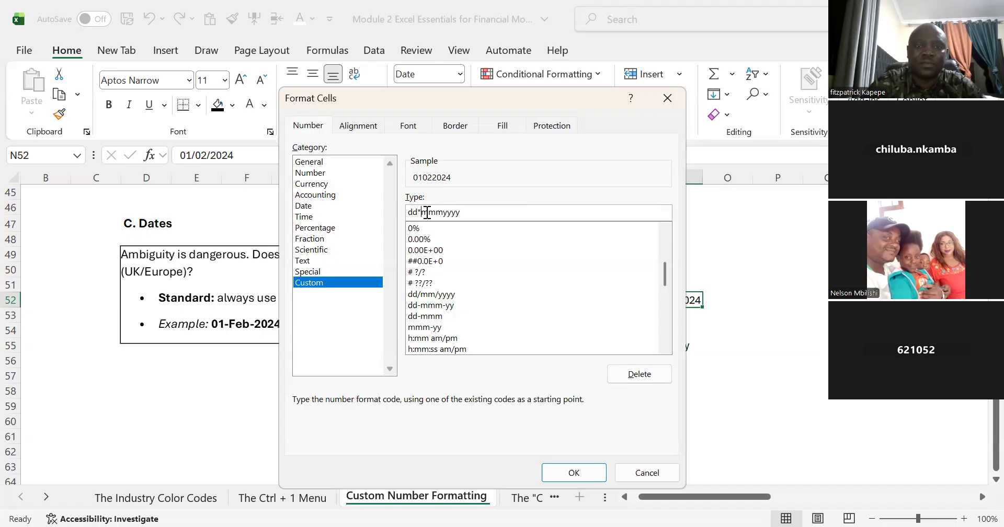
pyautogui.hotkey('ctrl', 'z')
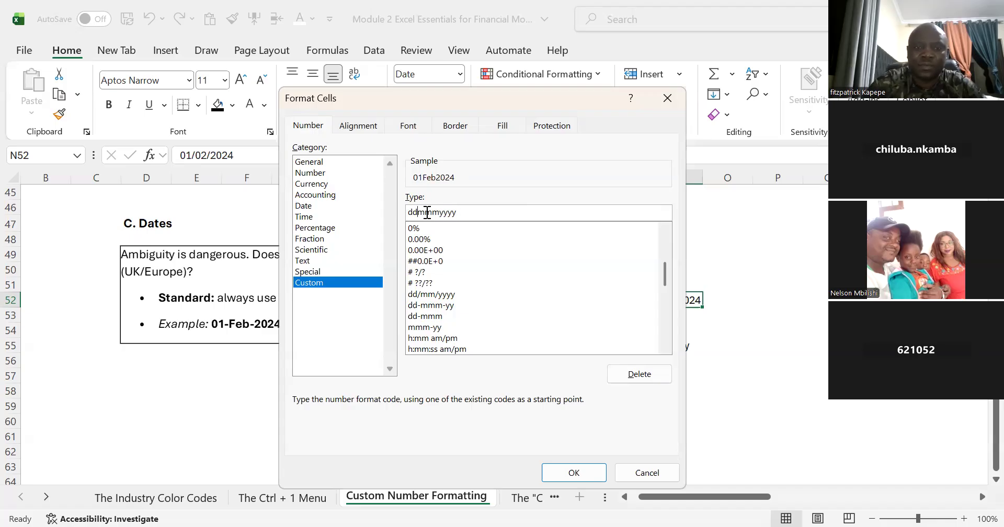
pyautogui.write('\\')
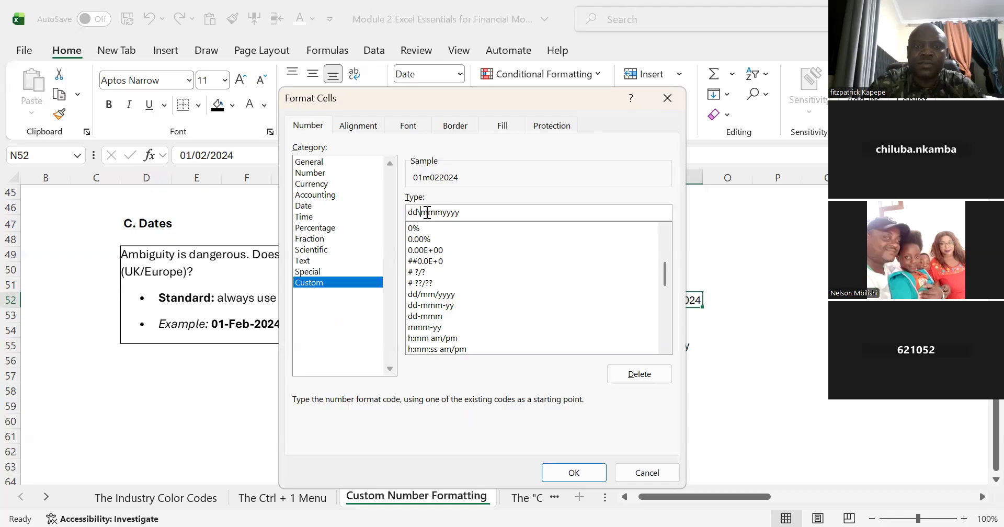
pyautogui.press('BackSpace')
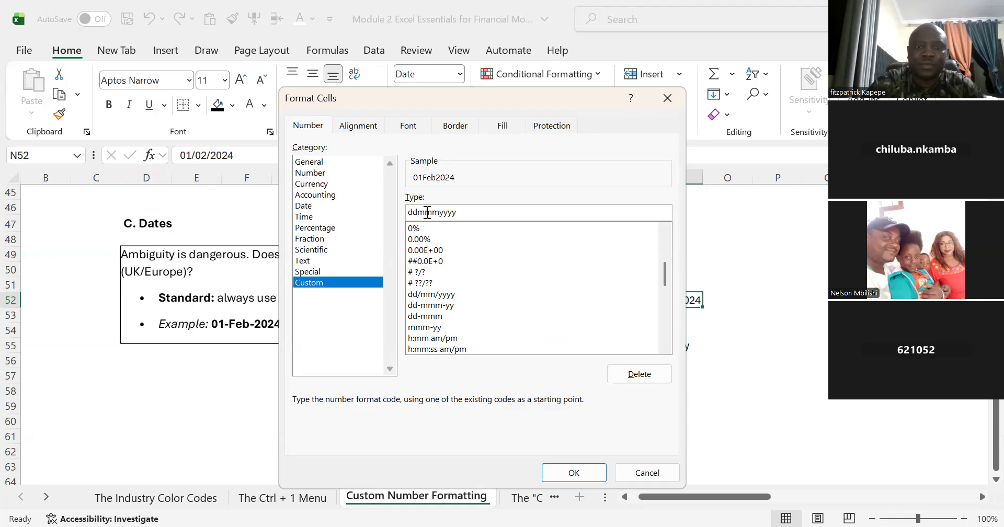
# Step: Add hyphens to the format code, try the full-month variant dd-mmmm-yyyy, and apply dd-mmm-yyyy to N52
pyautogui.write('-')
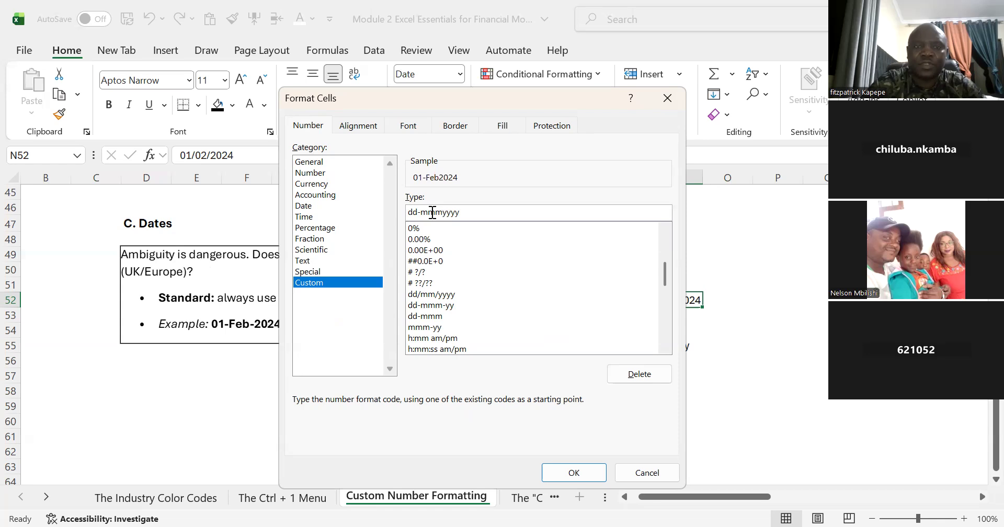
pyautogui.write('-')
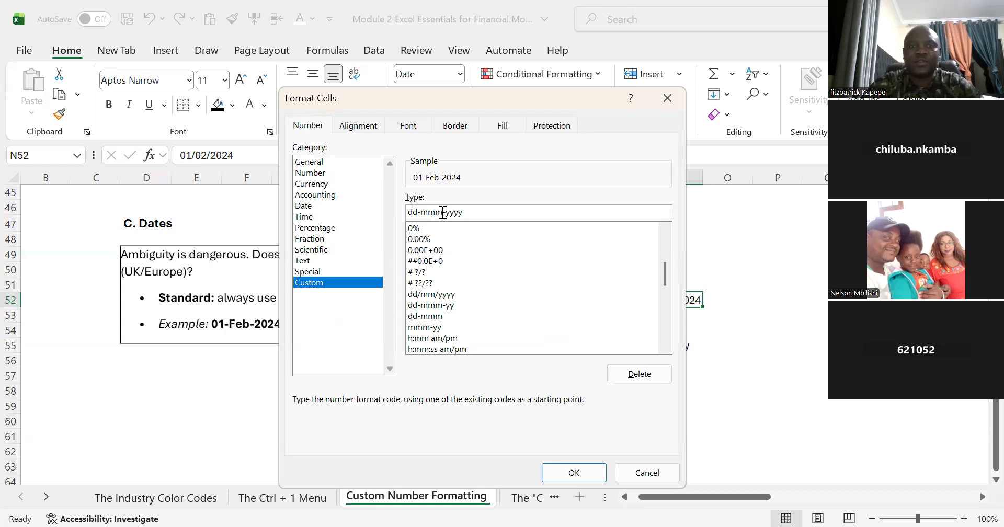
pyautogui.write('m')
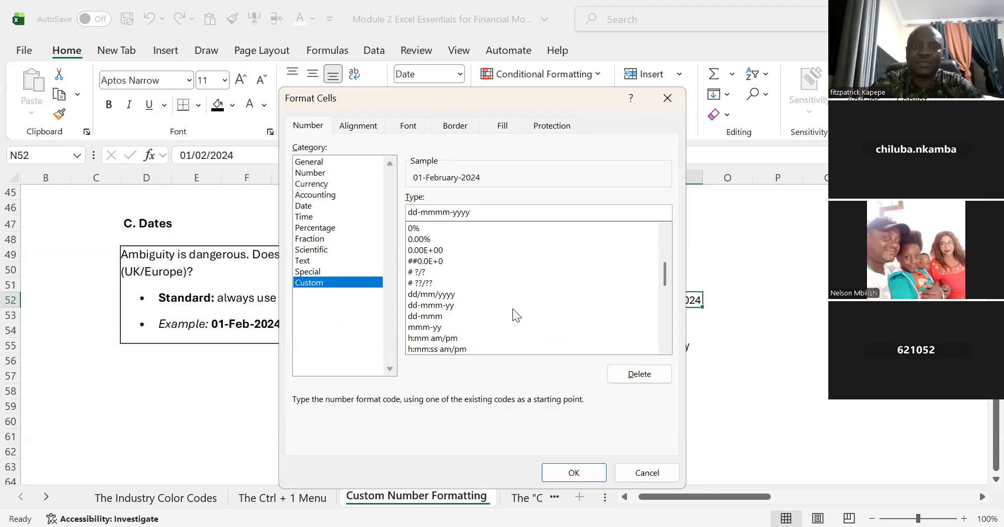
pyautogui.press('BackSpace')
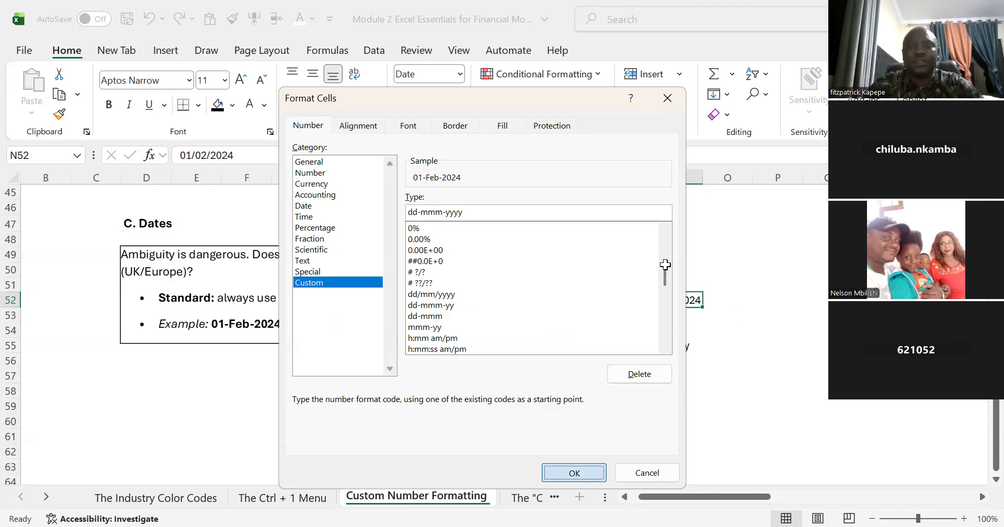
pyautogui.press('Return')
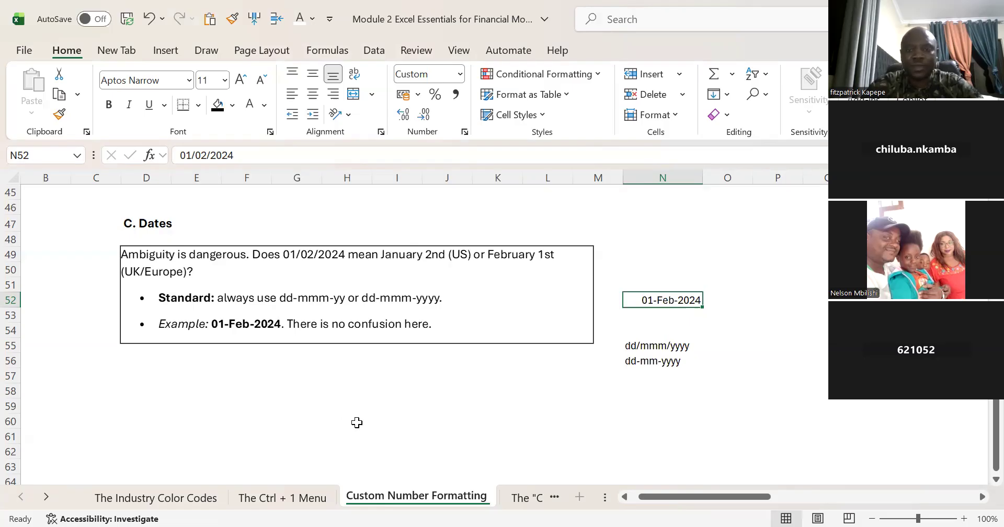
pyautogui.click(347, 435)
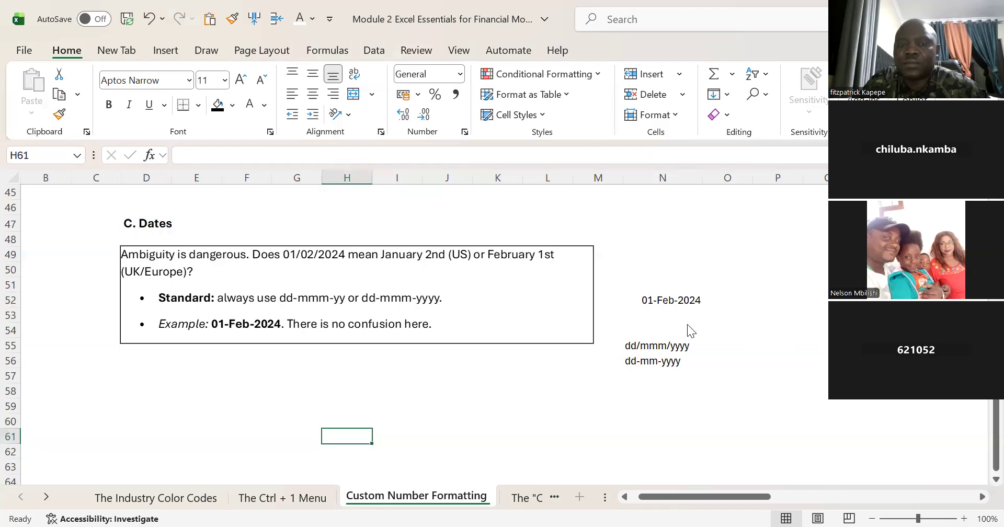
pyautogui.click(647, 267)
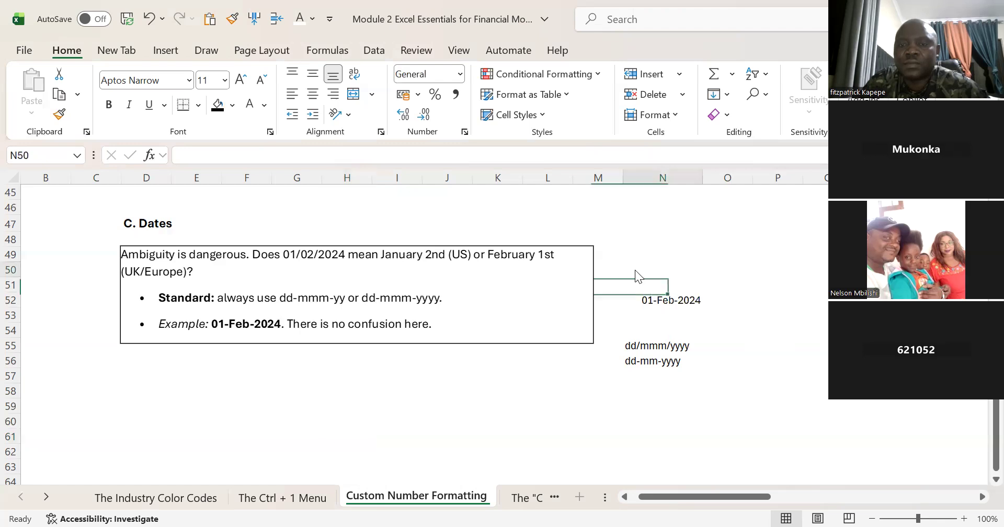
pyautogui.hotkey('ctrl', 'shift', 'l')
pyautogui.click(675, 256)
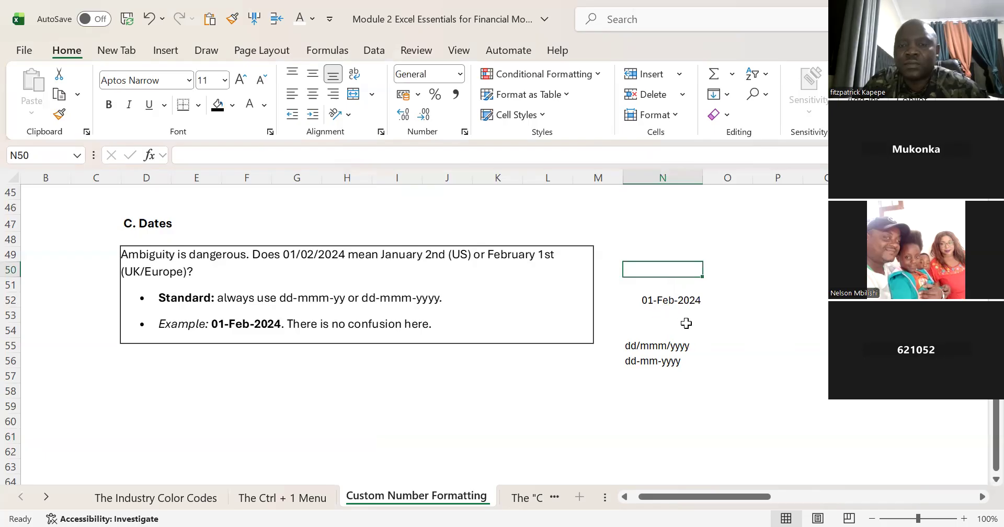
pyautogui.press('Down')
pyautogui.press('Down')
pyautogui.press('Down')
pyautogui.press('Down')
pyautogui.press('Down')
pyautogui.press('Down')
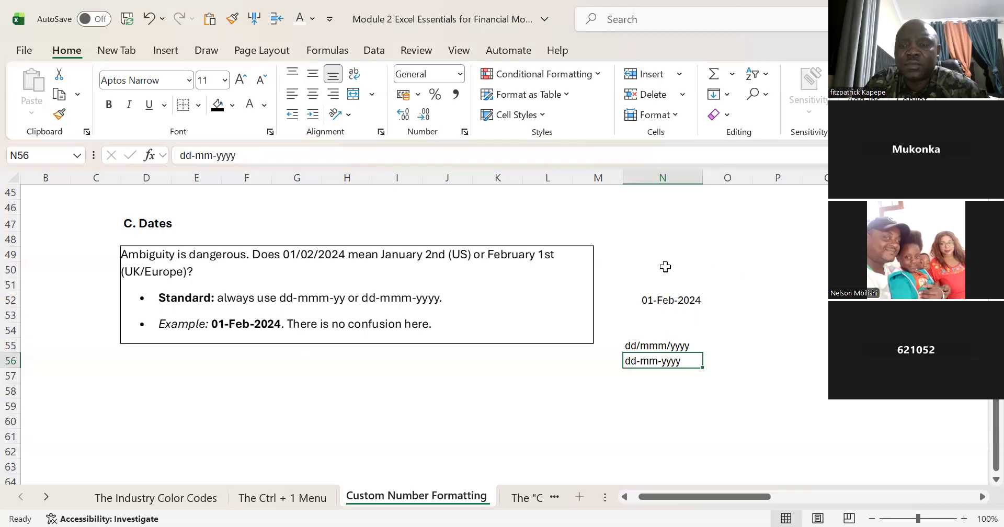
# Step: Enter the date 01/02/2024 in cell N49
pyautogui.click(649, 255)
pyautogui.rightClick(640, 254)
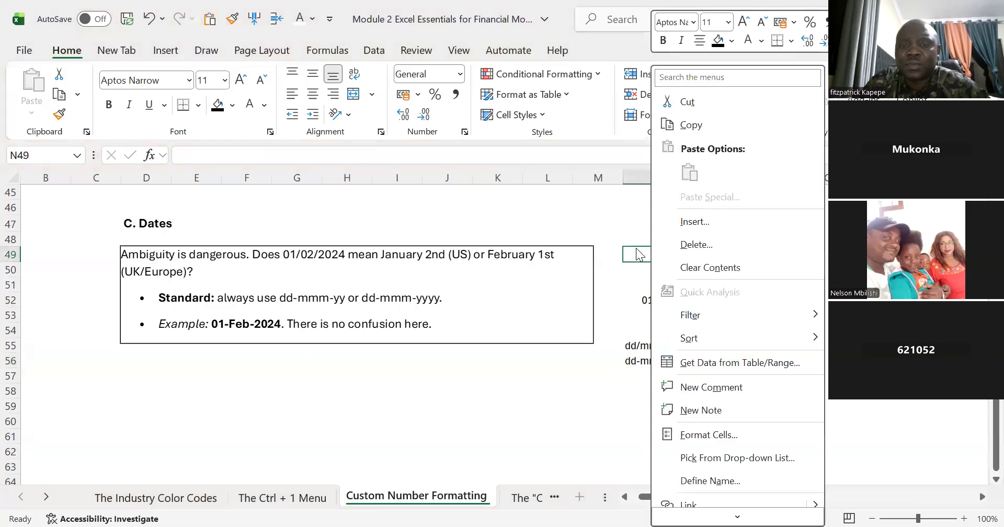
pyautogui.press('Escape')
pyautogui.write('0')
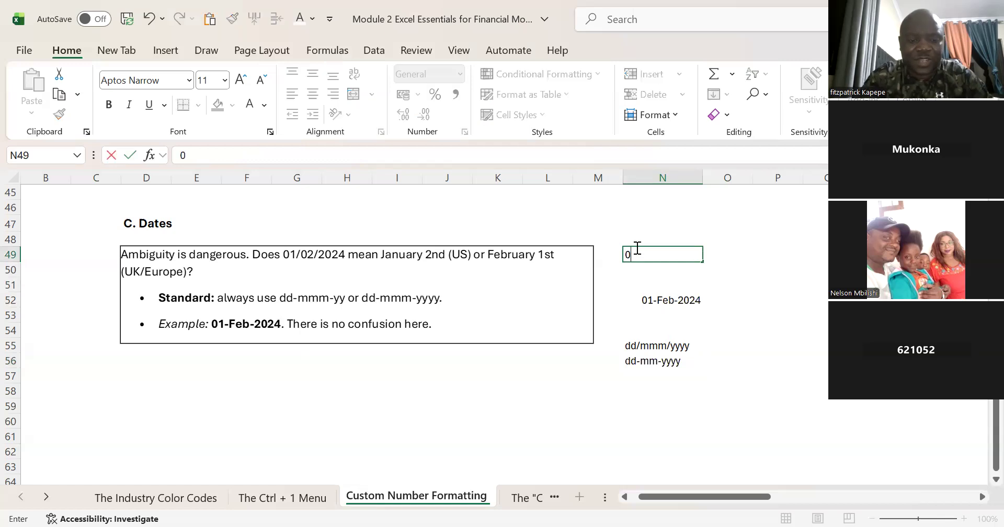
pyautogui.write('1/')
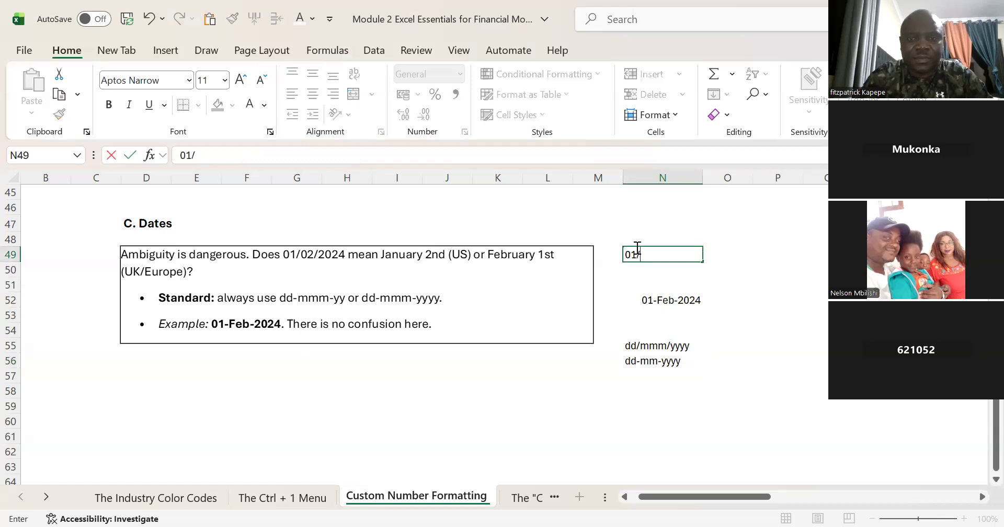
pyautogui.write('02/2')
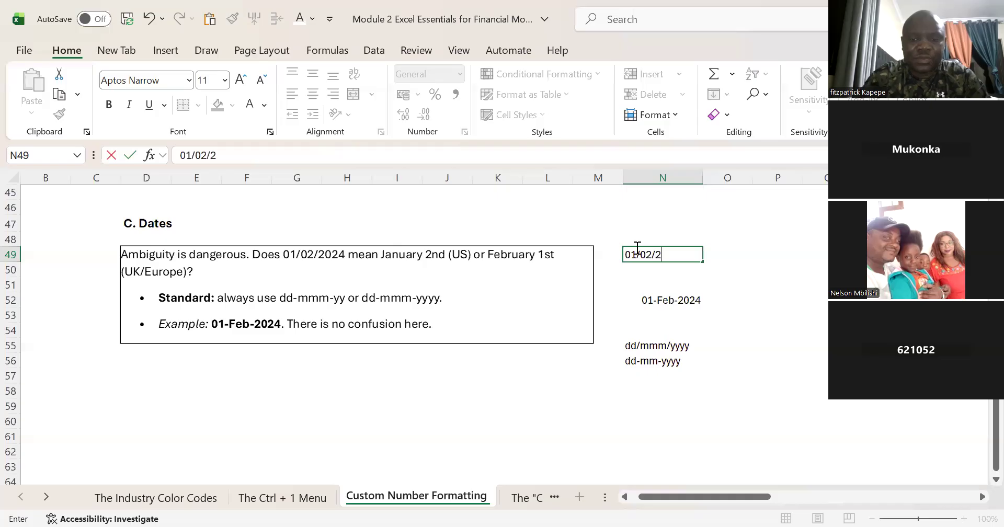
pyautogui.write('024')
pyautogui.press('Return')
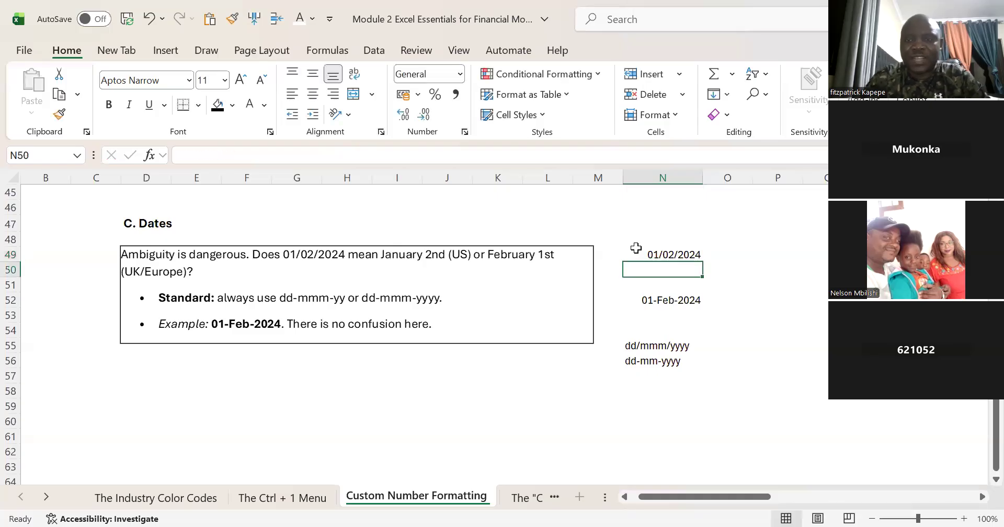
# Step: Apply the custom number format dd/mmm/yyyy to the date in N49
pyautogui.click(720, 339)
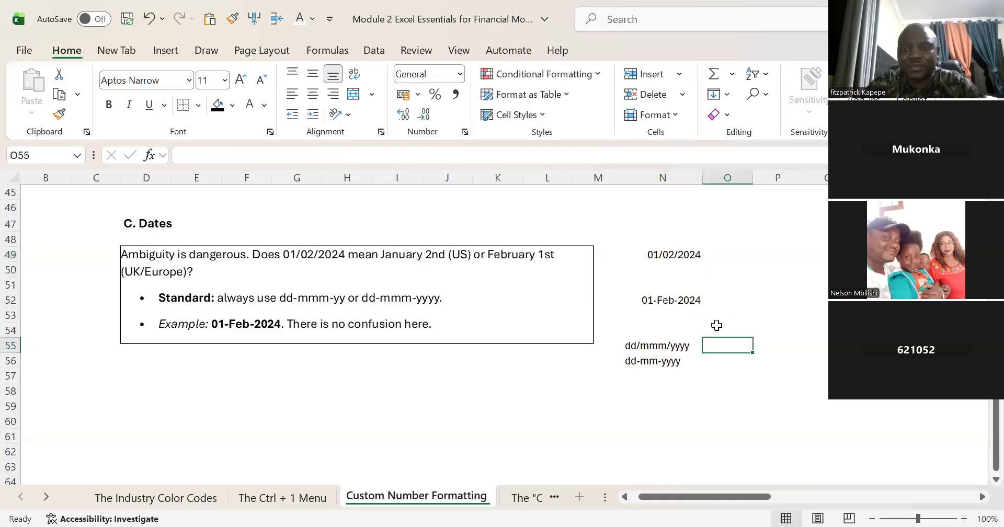
pyautogui.click(670, 257)
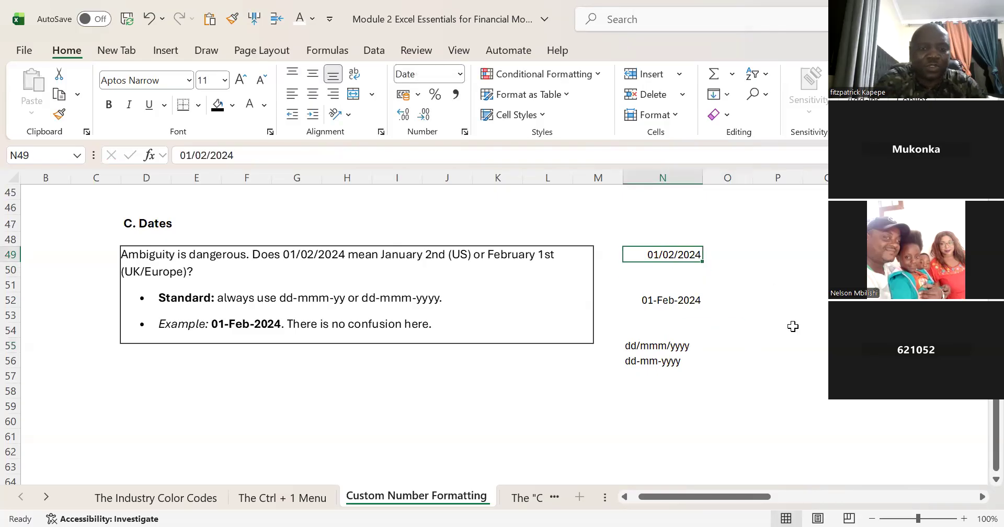
pyautogui.hotkey('ctrl', '1')
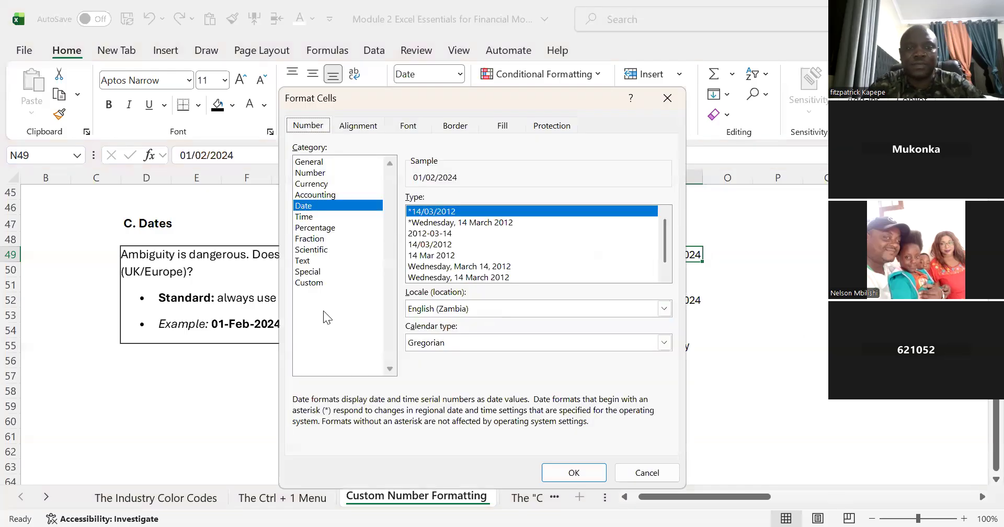
pyautogui.click(304, 285)
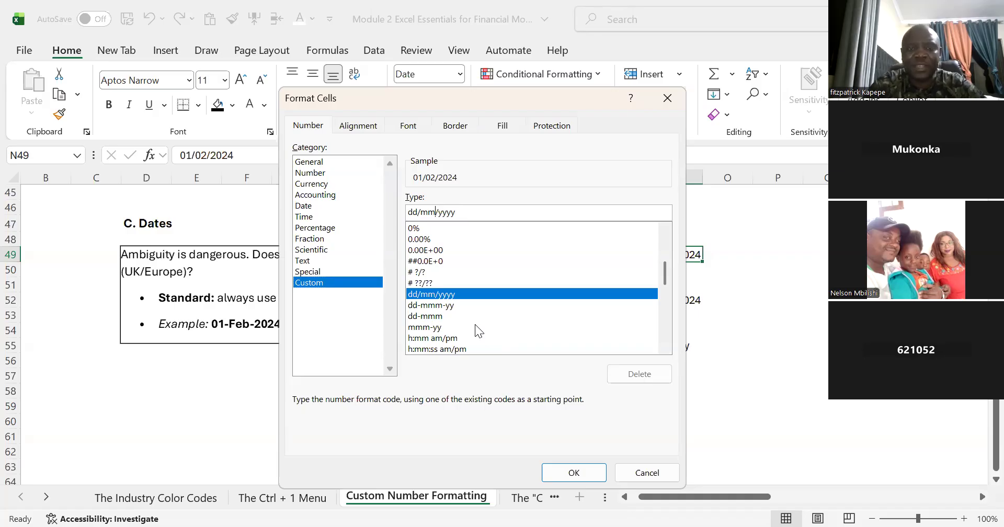
pyautogui.write('m')
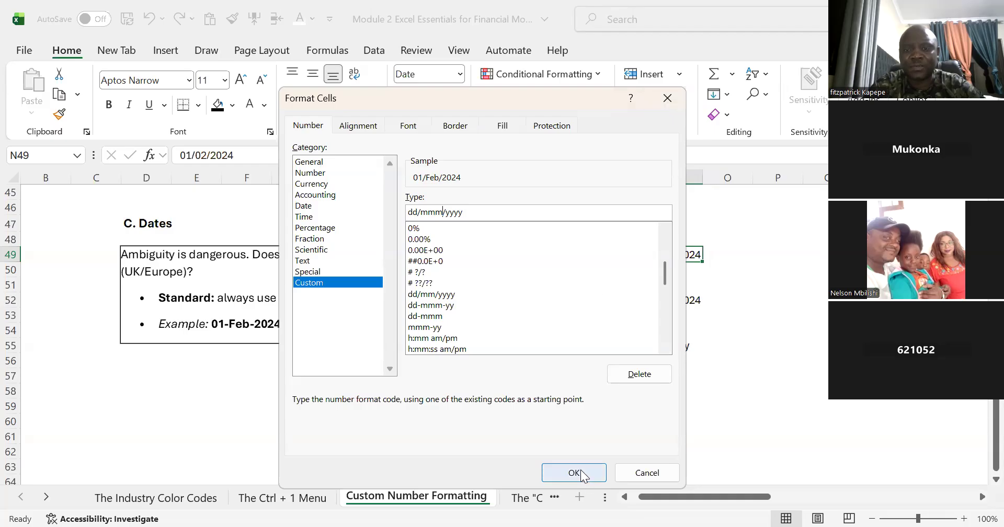
pyautogui.press('Return')
pyautogui.click(678, 227)
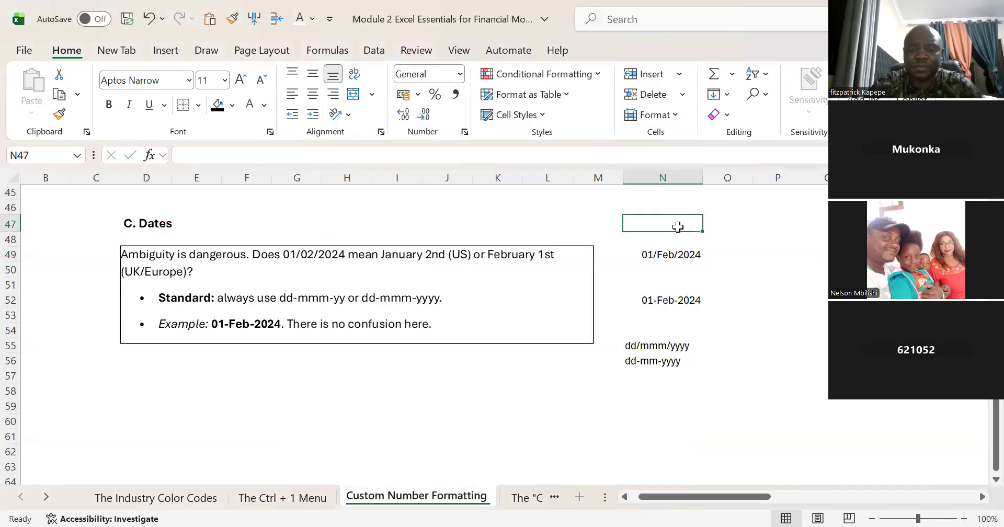
pyautogui.write('=')
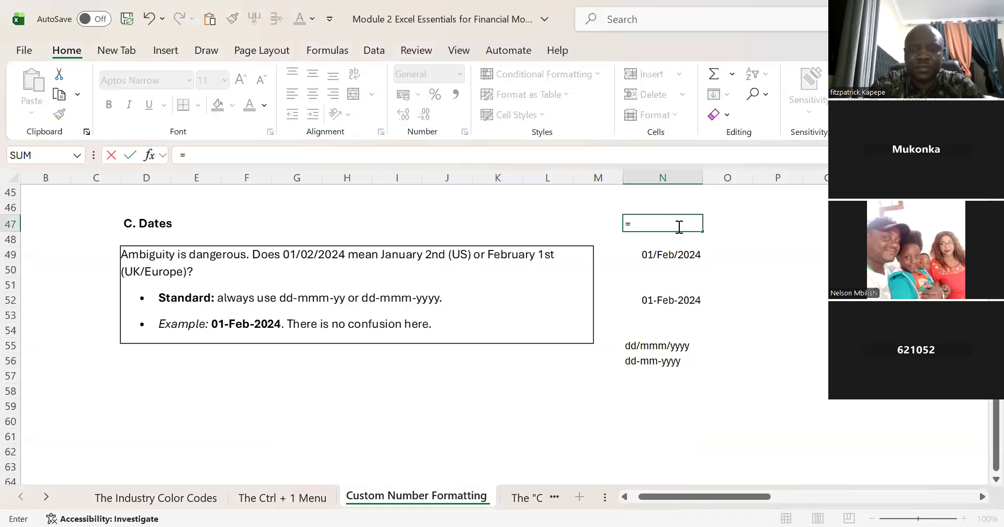
pyautogui.write('d')
pyautogui.press('BackSpace')
pyautogui.press('BackSpace')
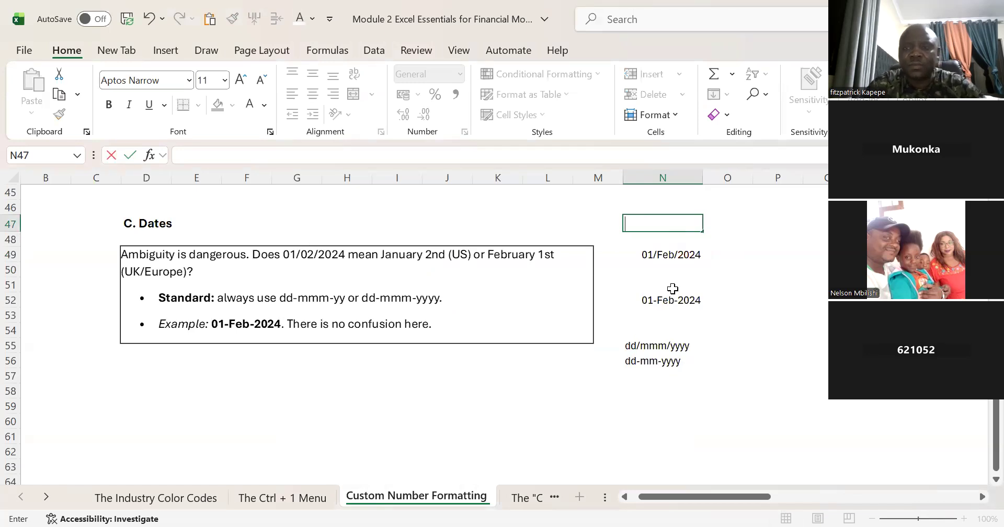
# Step: Format the date in N49 with the built-in date type 14 Mar 2012
pyautogui.click(669, 257)
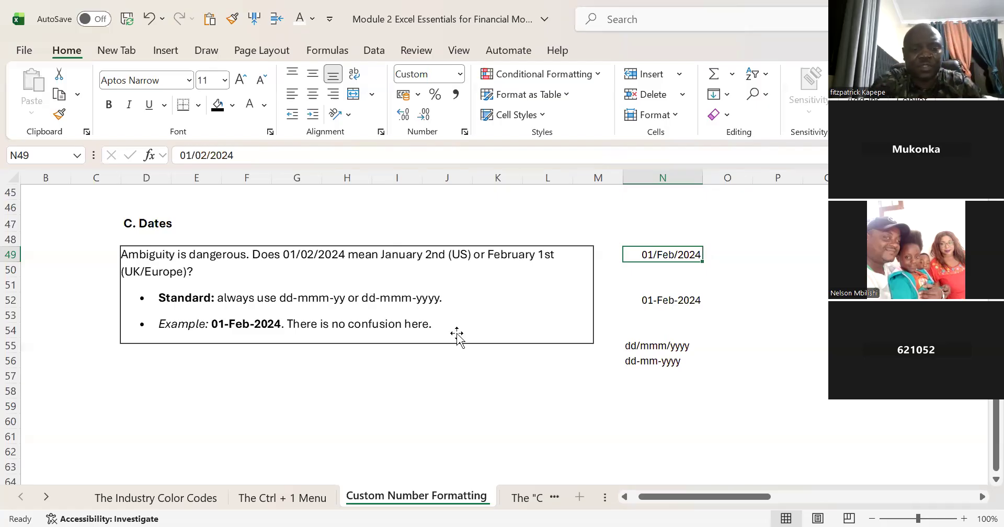
pyautogui.hotkey('ctrl', '1')
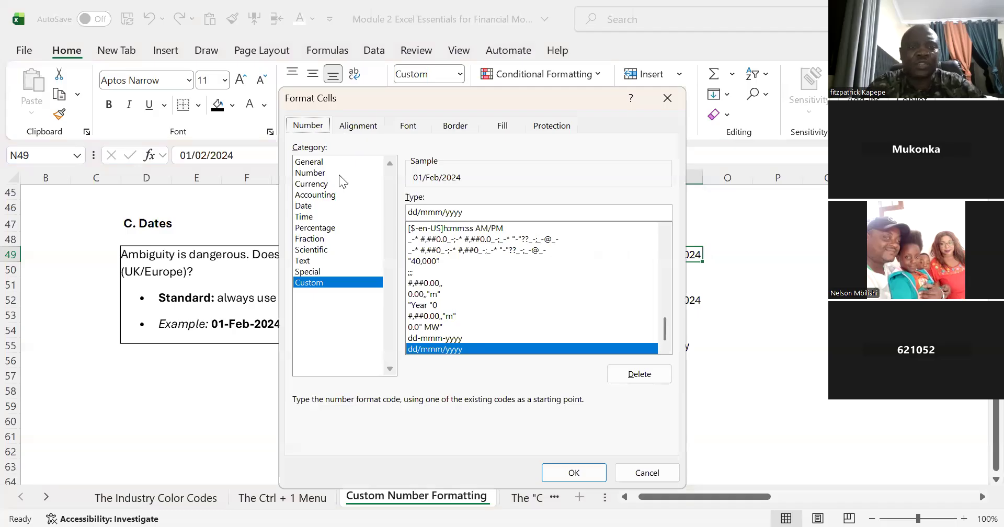
pyautogui.click(310, 209)
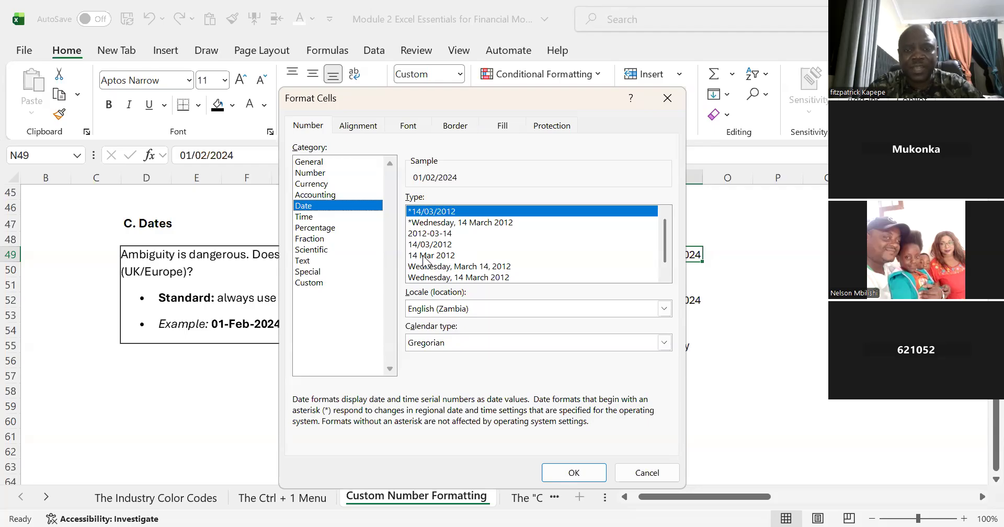
pyautogui.click(450, 256)
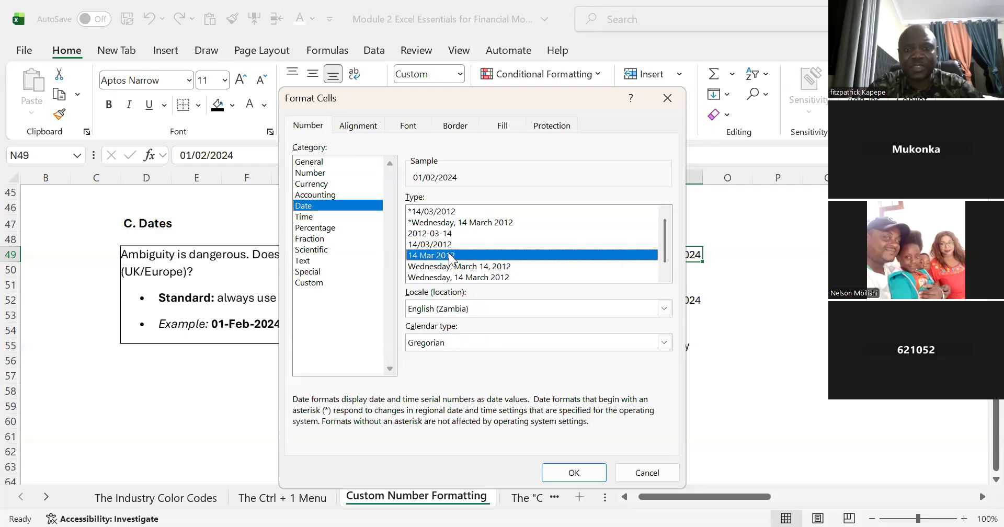
pyautogui.click(574, 473)
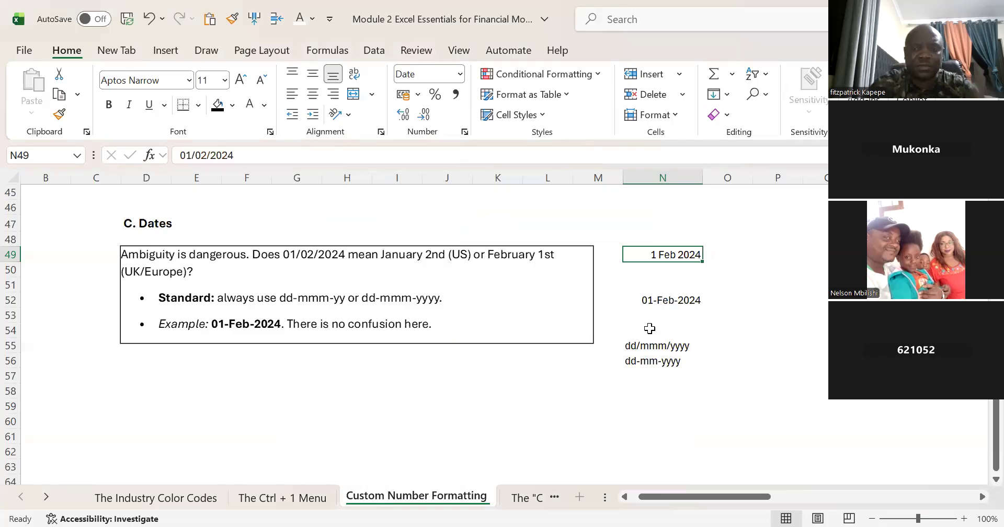
# Step: Format the date in N49 with the built-in type Wednesday, March 14, 2012, and go to The "Center Across Selection" sheet
pyautogui.hotkey('ctrl', '1')
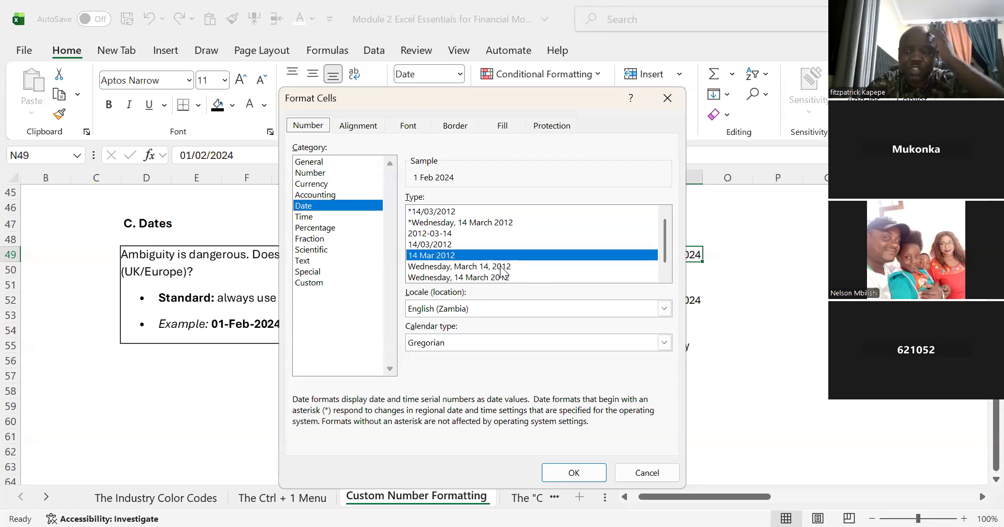
pyautogui.click(459, 268)
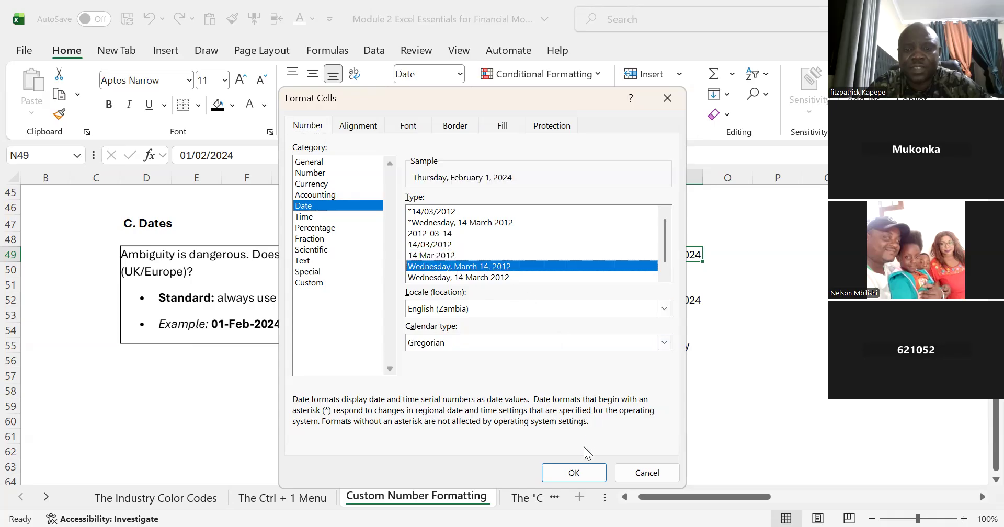
pyautogui.click(587, 476)
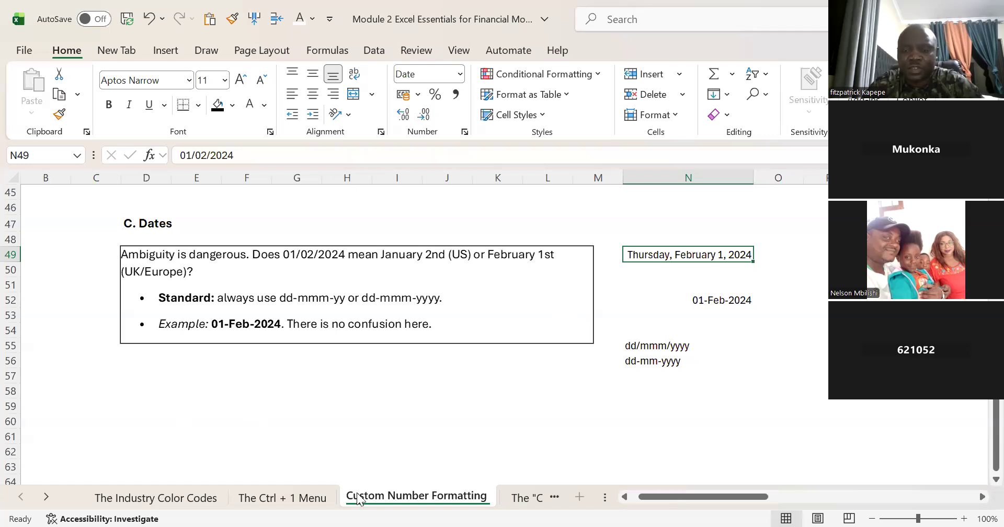
pyautogui.hotkey('ctrl', 'pagedown')
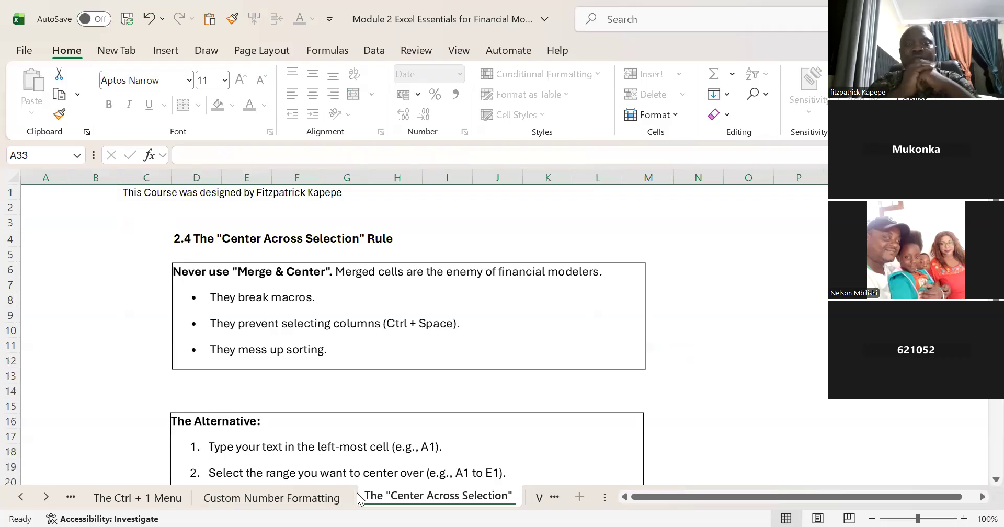
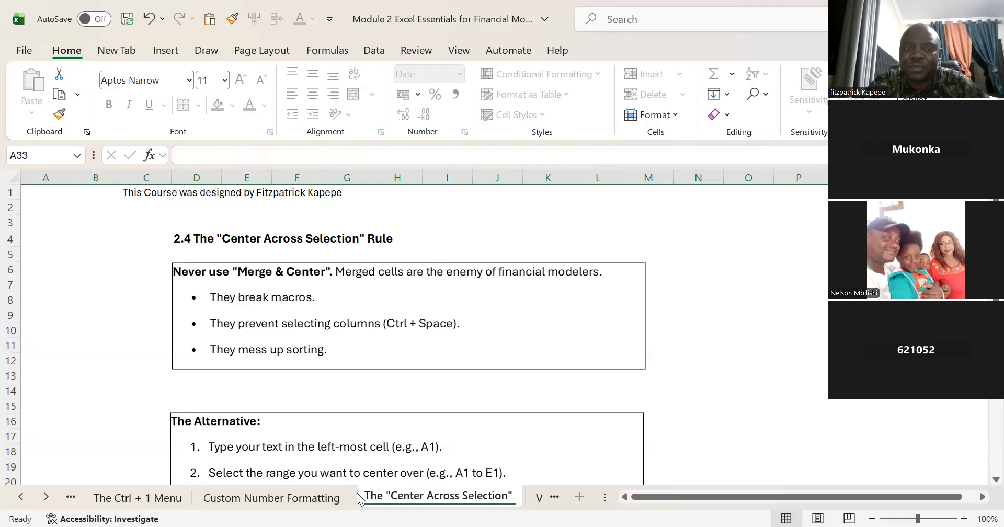
# Step: Enter the title "Kafue Gorge Solar Project" in the empty cell T4, beyond the lesson text
pyautogui.click(355, 377)
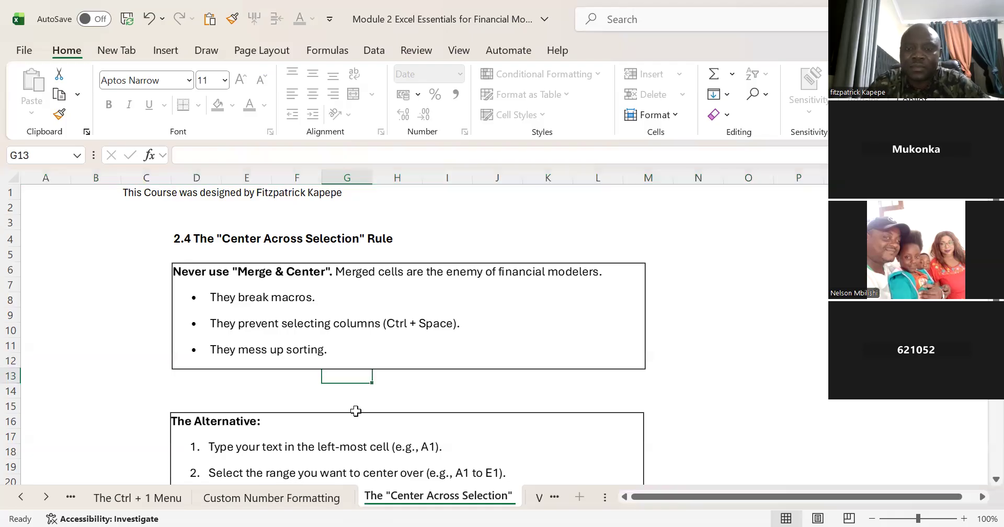
pyautogui.click(228, 238)
pyautogui.press('Right')
pyautogui.press('Right')
pyautogui.press('Right')
pyautogui.press('Right')
pyautogui.press('Right')
pyautogui.press('Right')
pyautogui.press('Right')
pyautogui.press('Right')
pyautogui.press('Right')
pyautogui.press('Right')
pyautogui.press('Right')
pyautogui.press('Right')
pyautogui.press('Right')
pyautogui.press('Right')
pyautogui.press('Right')
pyautogui.press('Right')
pyautogui.press('Right')
pyautogui.press('Right')
pyautogui.press('Right')
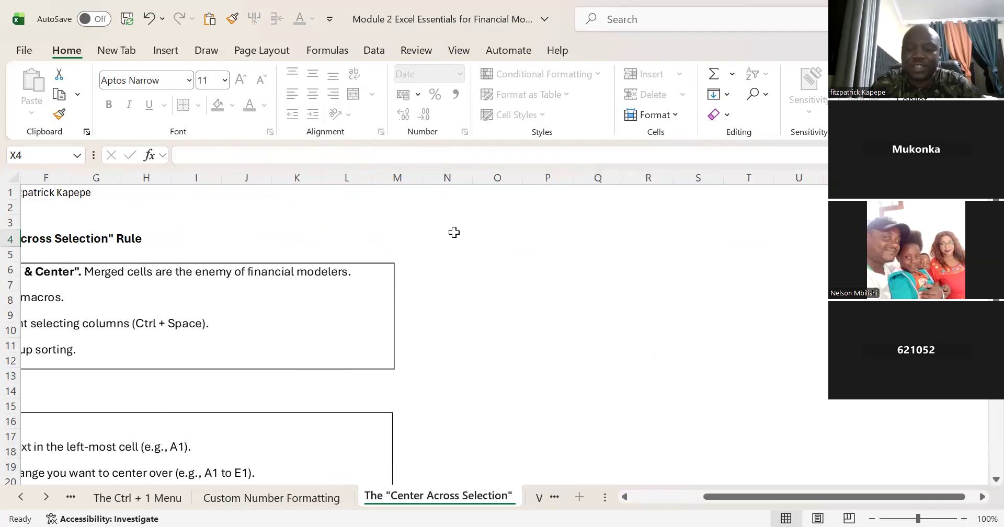
pyautogui.press('Right')
pyautogui.press('Right')
pyautogui.press('Right')
pyautogui.press('Right')
pyautogui.press('Right')
pyautogui.press('Right')
pyautogui.press('Right')
pyautogui.press('Right')
pyautogui.press('Right')
pyautogui.press('Right')
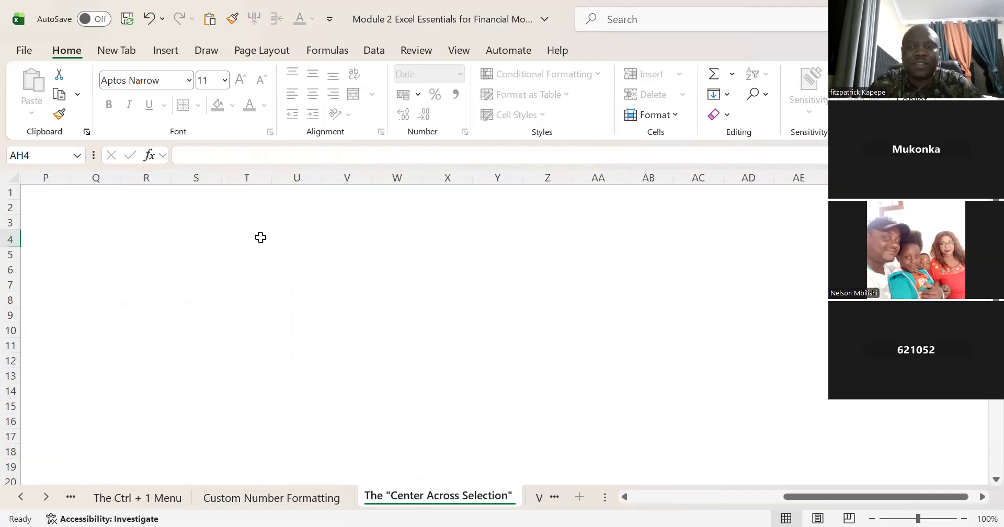
pyautogui.click(261, 238)
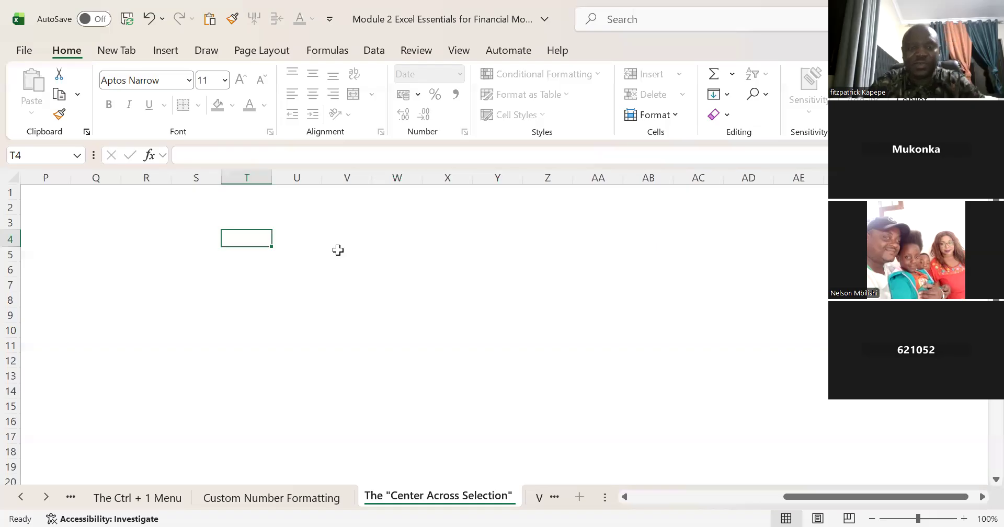
pyautogui.write('Kafue')
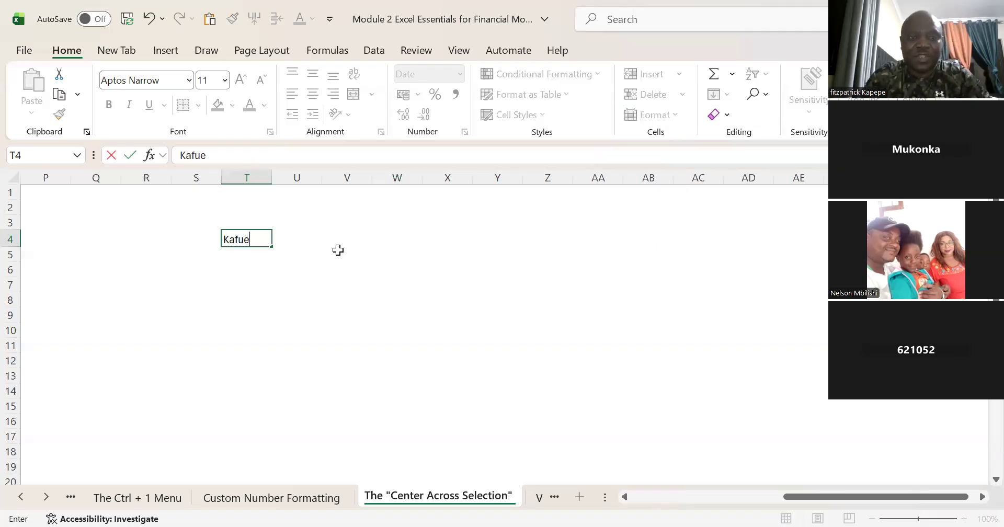
pyautogui.write(' G')
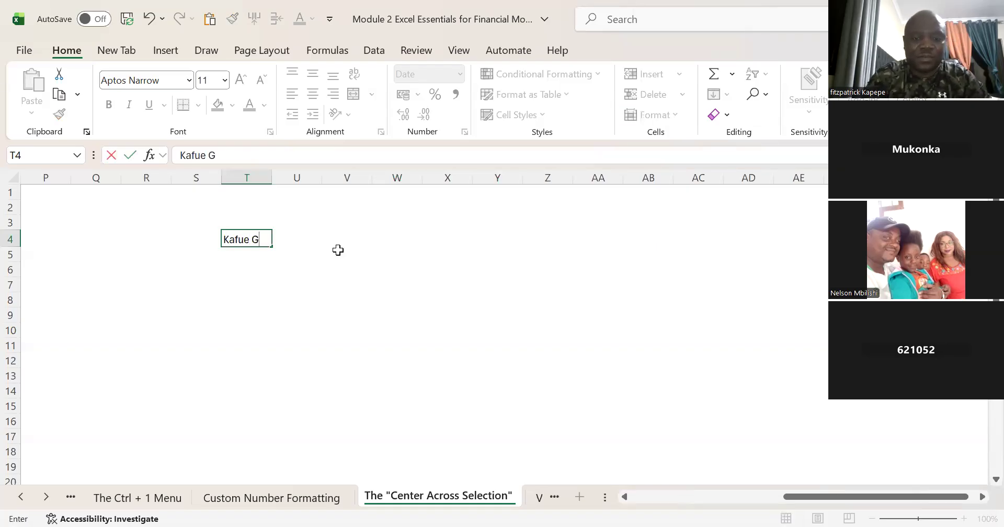
pyautogui.write('oreg')
pyautogui.press('BackSpace')
pyautogui.press('BackSpace')
pyautogui.write('ge')
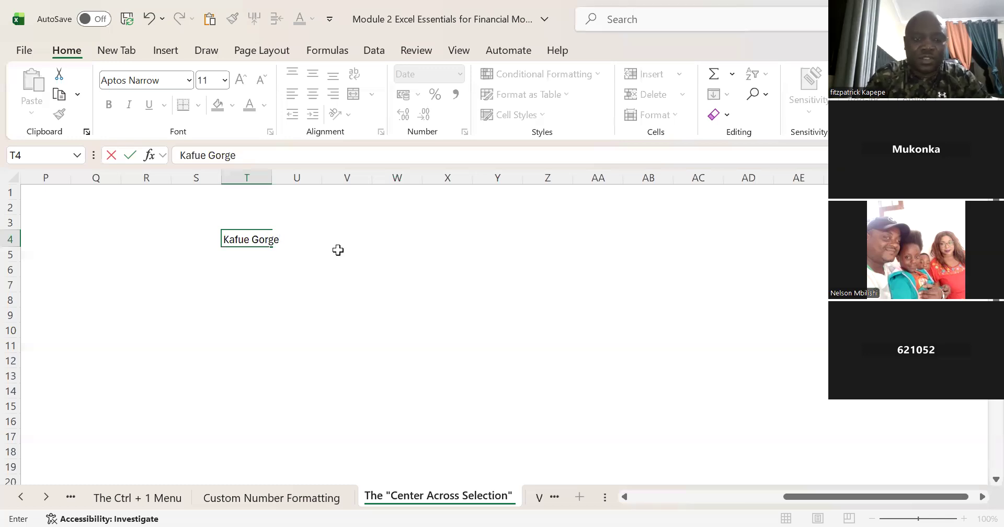
pyautogui.write(' Soal')
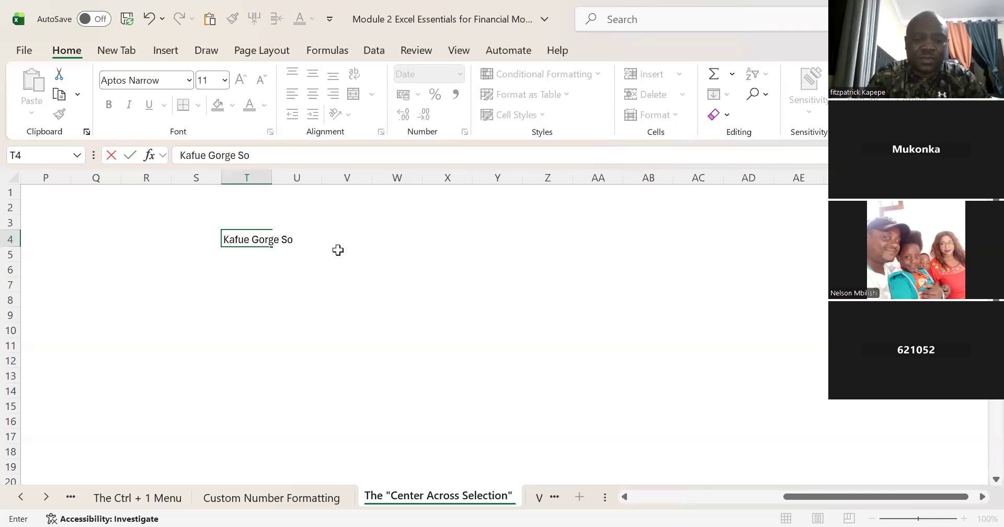
pyautogui.press('BackSpace')
pyautogui.press('BackSpace')
pyautogui.write('l')
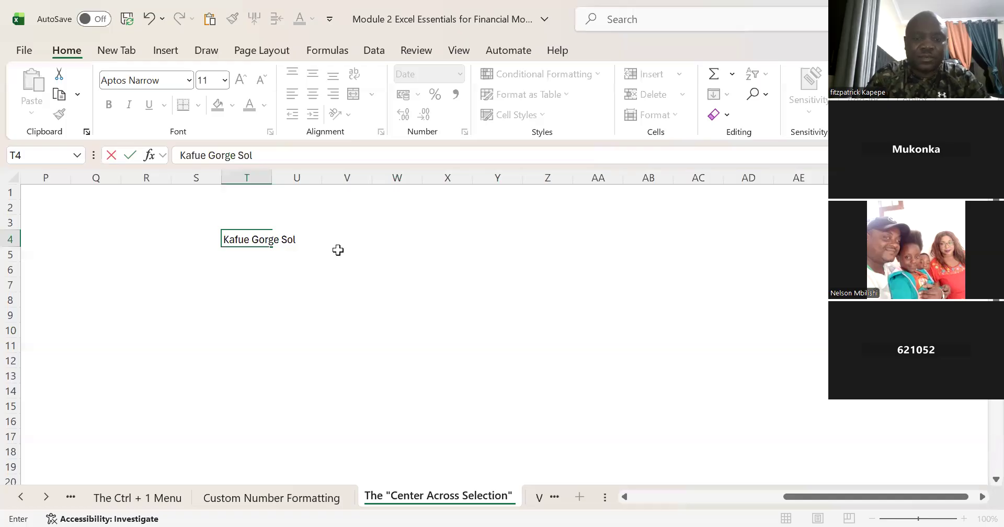
pyautogui.write('ar Pro')
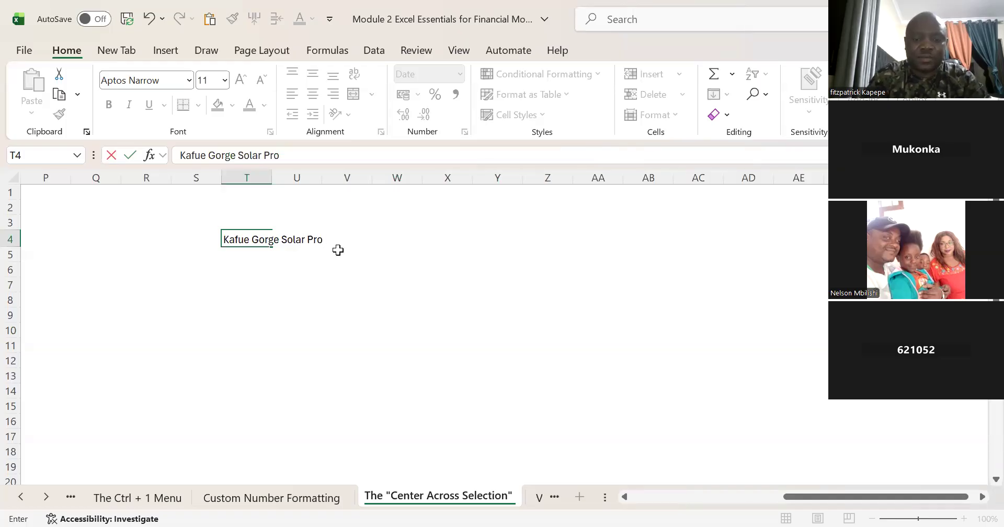
pyautogui.write('ject')
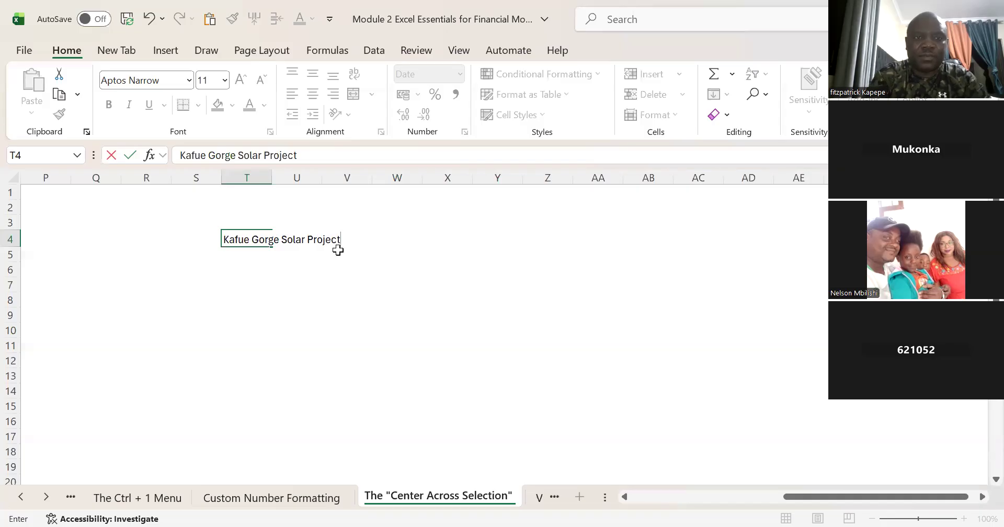
pyautogui.press('Return')
# Step: Try to change the font size of the project title in T4
pyautogui.press('Up')
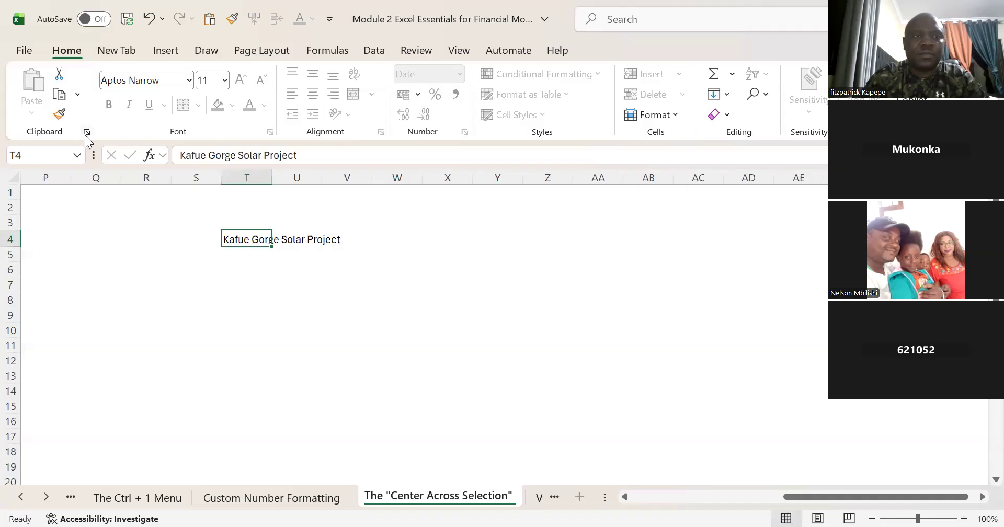
pyautogui.click(210, 80)
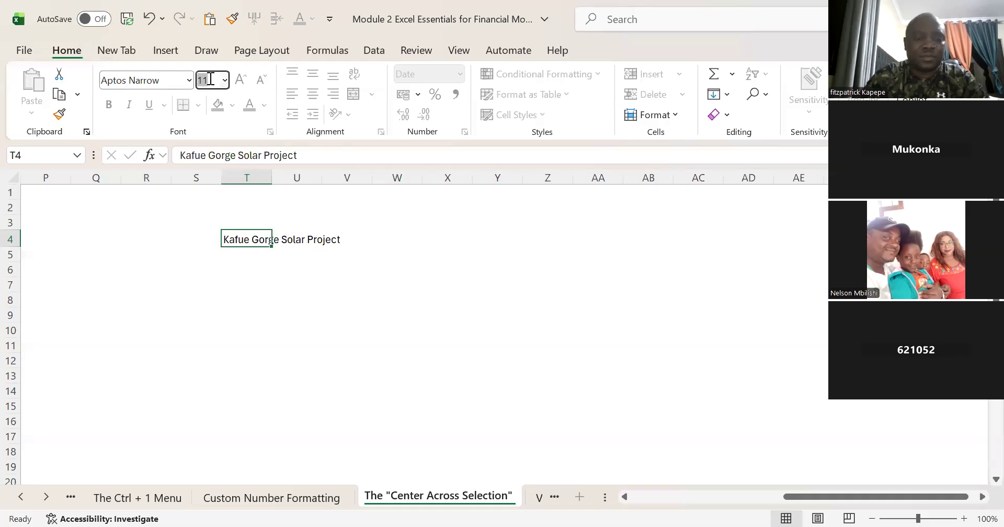
pyautogui.write('2')
pyautogui.press('Escape')
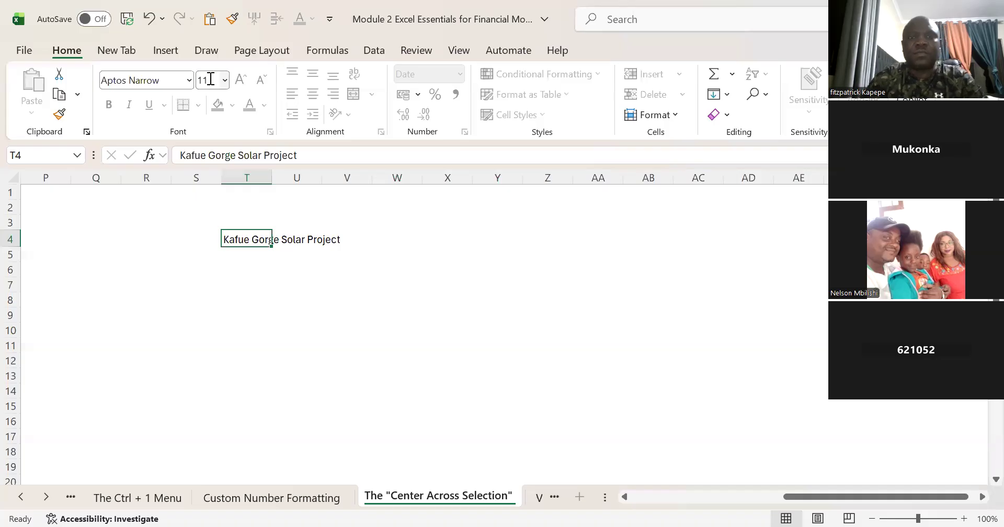
pyautogui.click(203, 80)
pyautogui.write('2')
pyautogui.press('Escape')
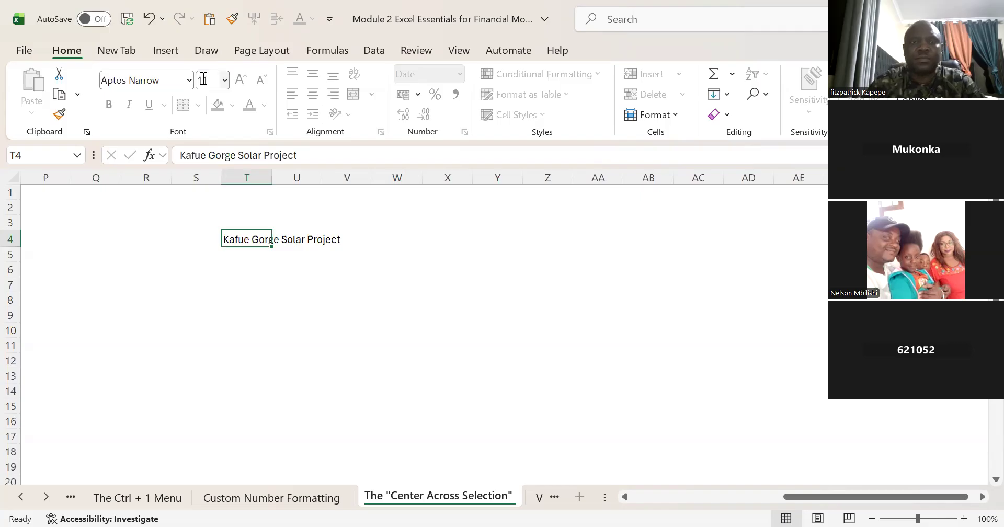
pyautogui.click(203, 80)
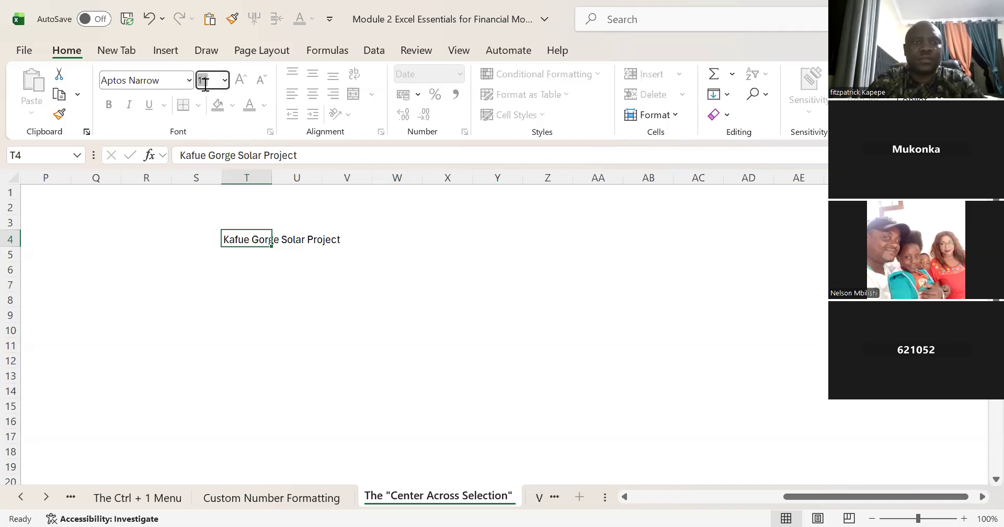
pyautogui.click(262, 266)
pyautogui.click(226, 238)
pyautogui.click(206, 82)
pyautogui.write('2')
pyautogui.press('Escape')
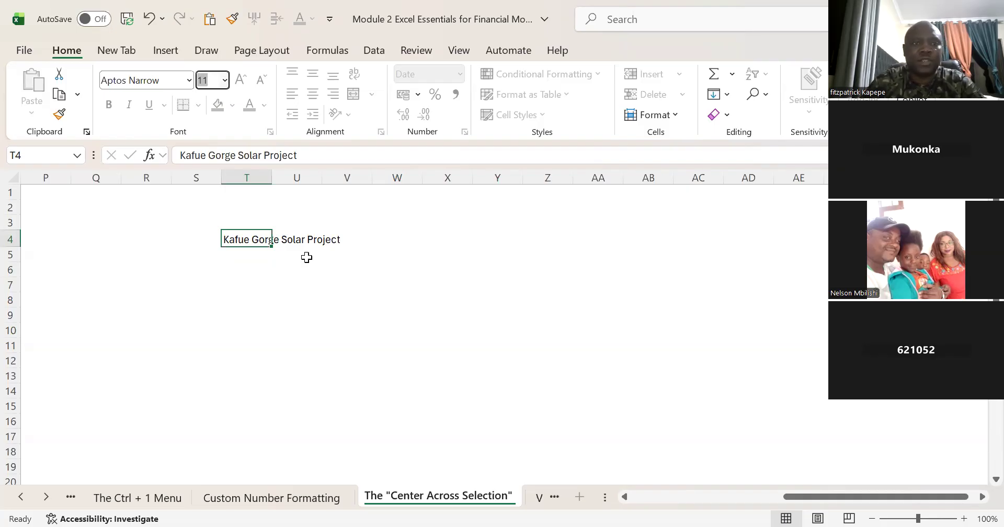
pyautogui.click(258, 300)
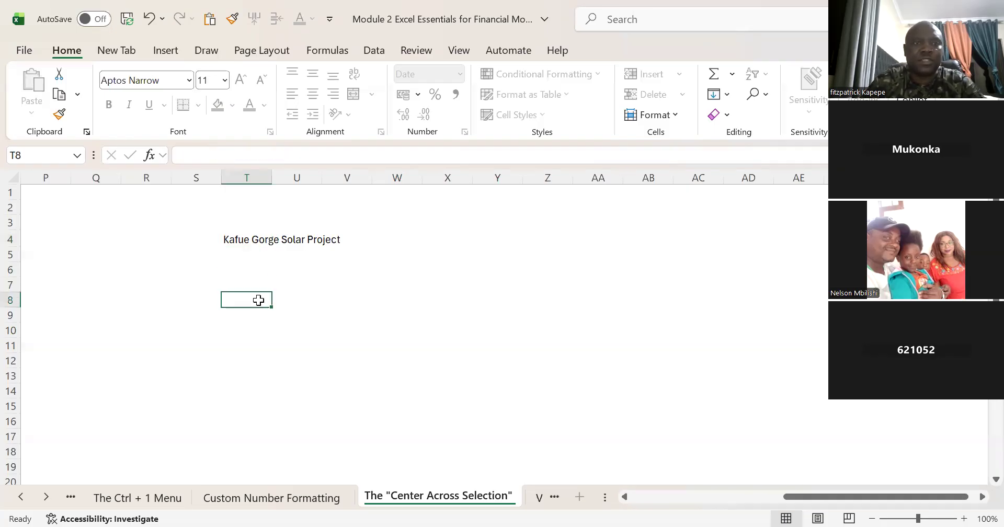
pyautogui.click(239, 237)
pyautogui.click(225, 80)
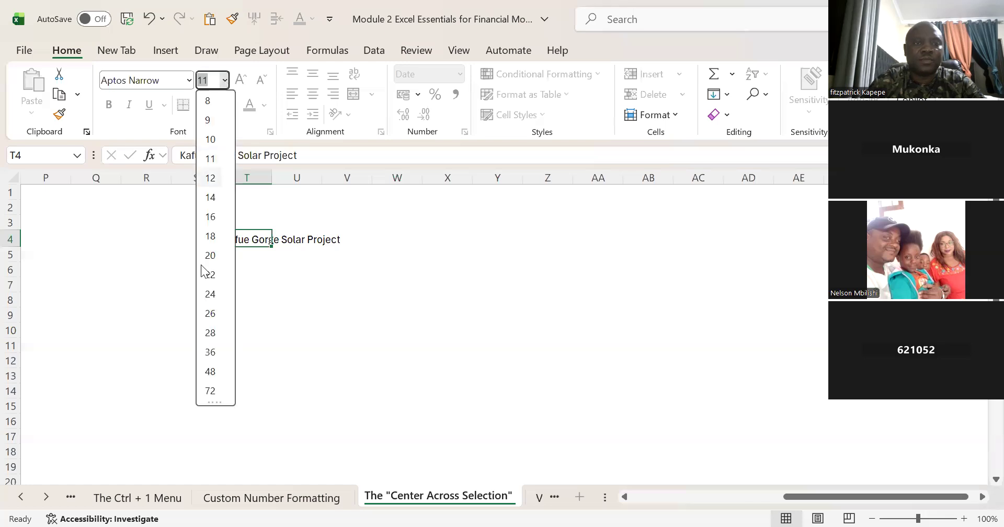
pyautogui.click(275, 271)
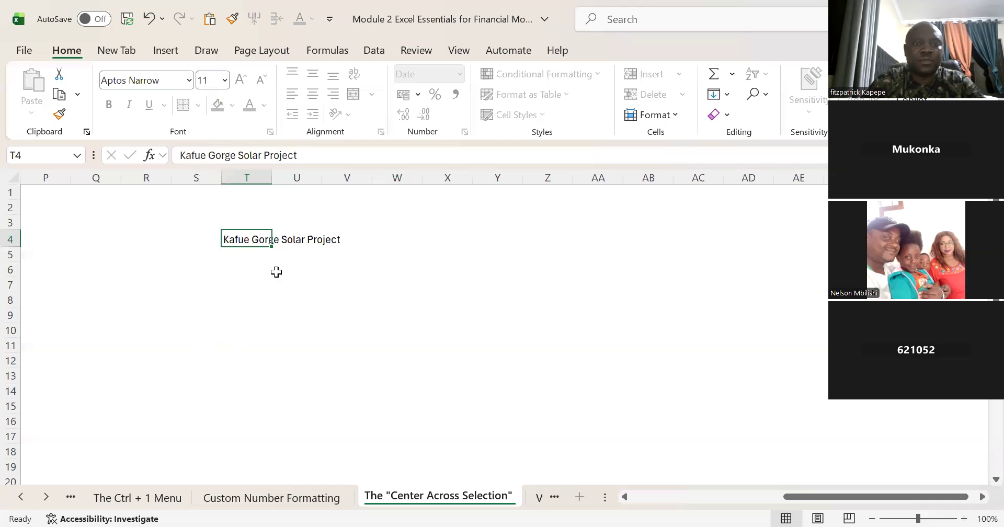
# Step: Unprotect the sheet by entering its protection password
pyautogui.click(264, 283)
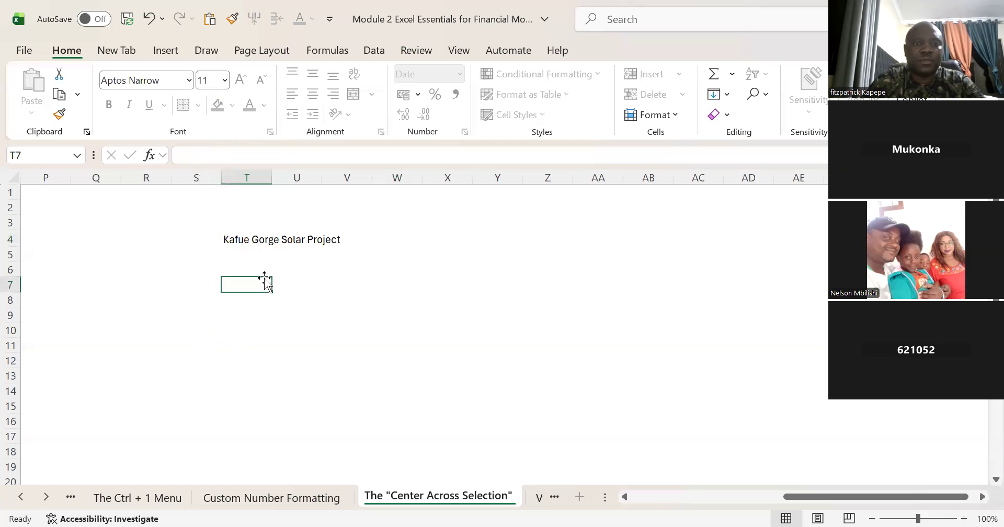
pyautogui.click(413, 48)
pyautogui.click(701, 95)
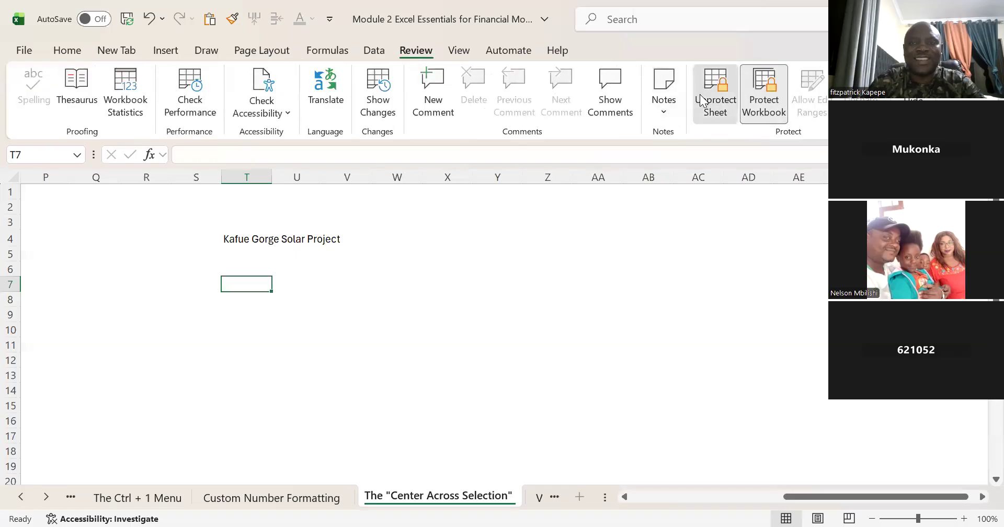
pyautogui.write('••••')
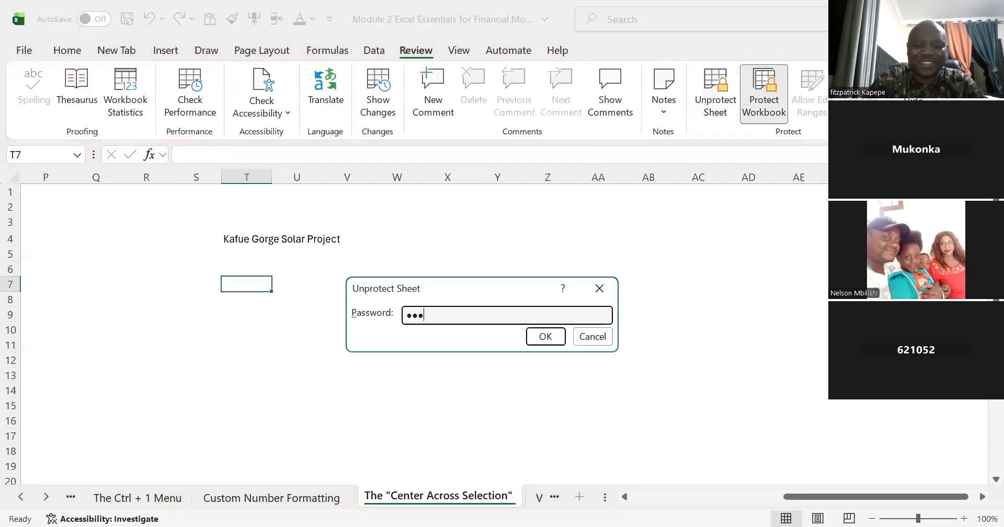
pyautogui.press('Return')
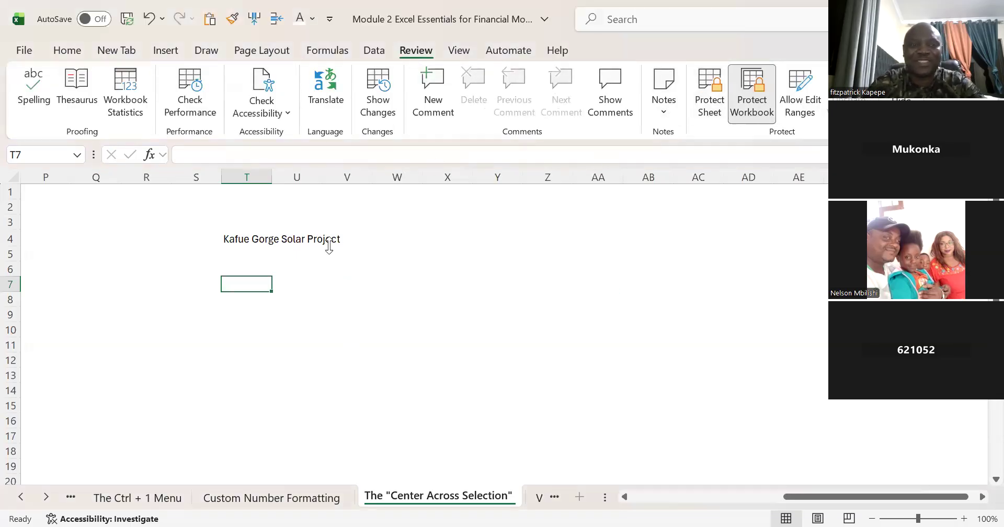
# Step: Set the font size of the project title in T4 to 25
pyautogui.click(233, 239)
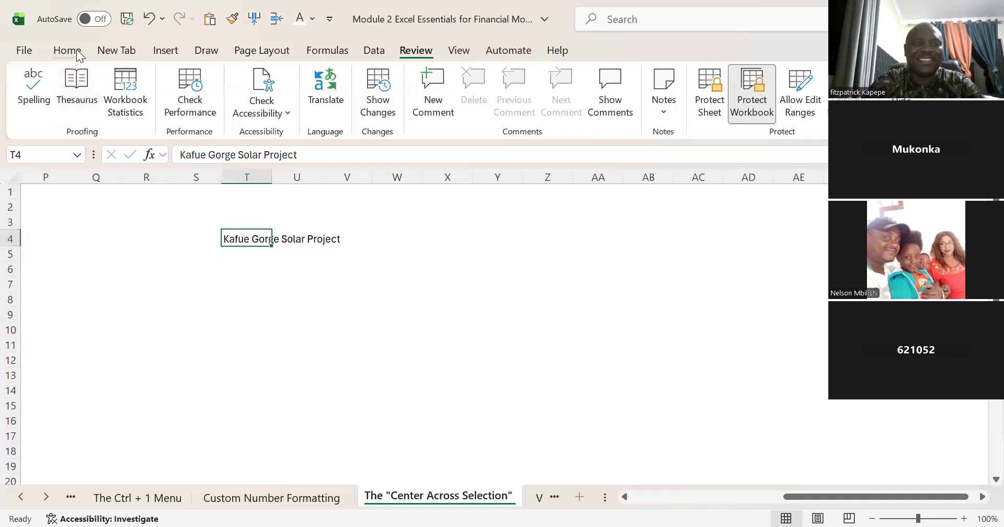
pyautogui.click(76, 50)
pyautogui.click(214, 81)
pyautogui.write('25')
pyautogui.press('Return')
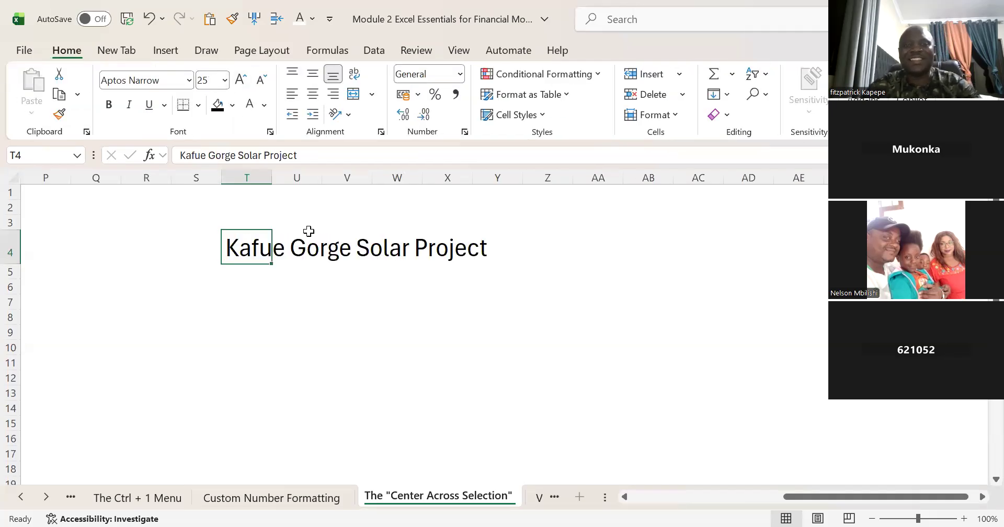
pyautogui.click(321, 299)
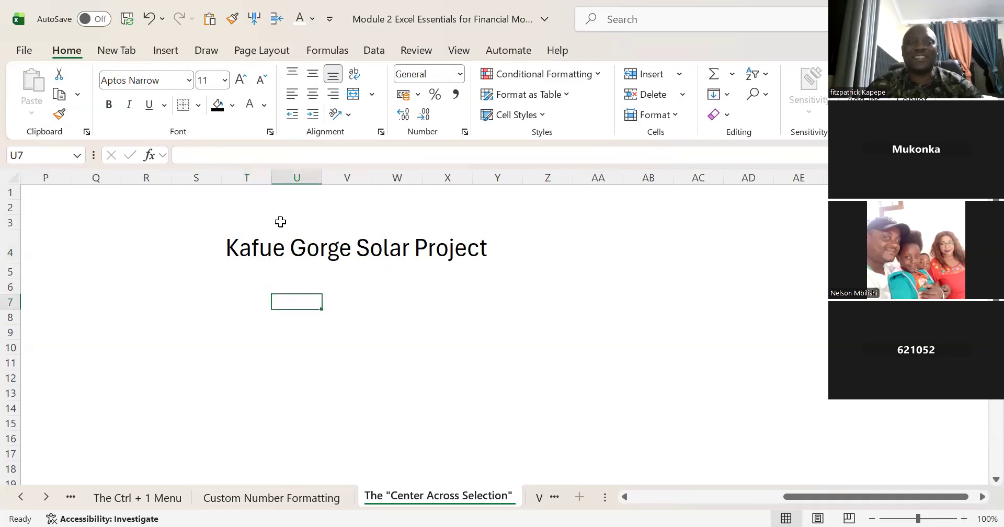
# Step: Set the horizontal alignment of T4:AB4 to Center Across Selection so the title spans columns T to AB
pyautogui.click(229, 178)
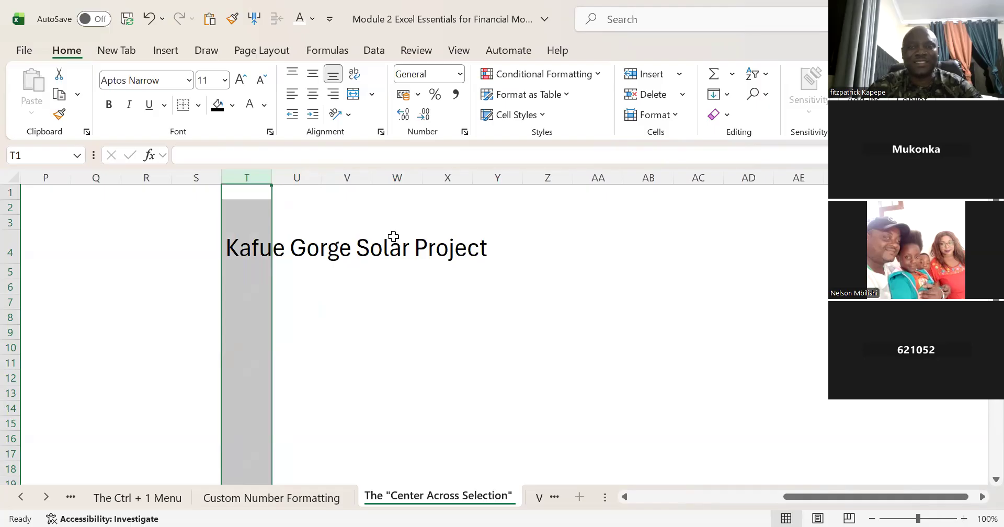
pyautogui.keyDown('shift'); pyautogui.click(662, 170); pyautogui.keyUp('shift')
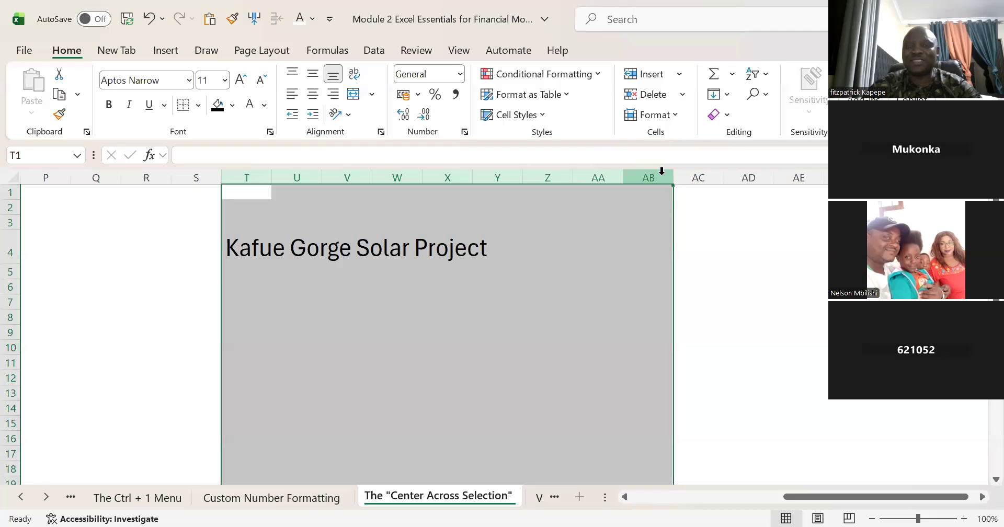
pyautogui.click(246, 250)
pyautogui.hotkey('shift', 'Right')
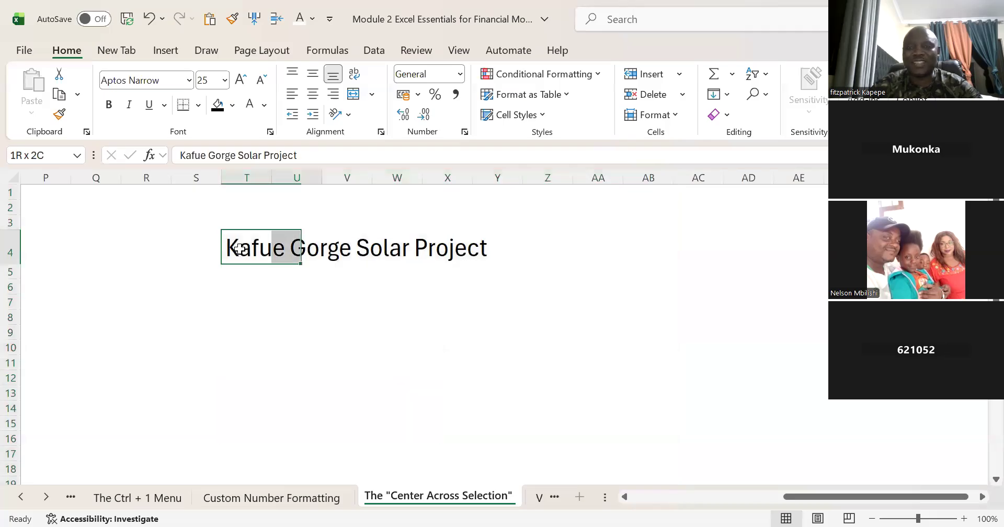
pyautogui.hotkey('shift', 'Right')
pyautogui.hotkey('shift', 'Right')
pyautogui.hotkey('shift', 'Right')
pyautogui.hotkey('shift', 'Right')
pyautogui.hotkey('shift', 'Right')
pyautogui.hotkey('shift', 'Right')
pyautogui.hotkey('shift', 'Right')
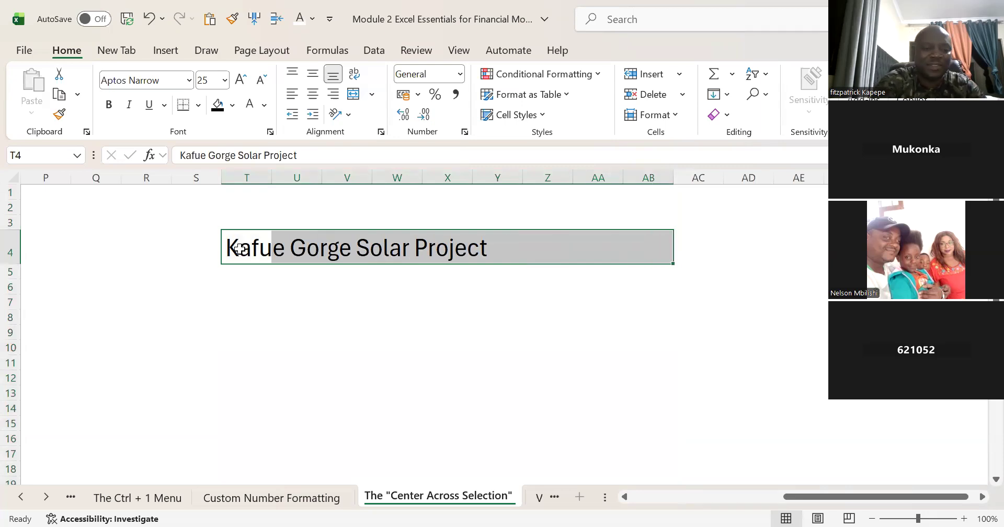
pyautogui.hotkey('ctrl', '1')
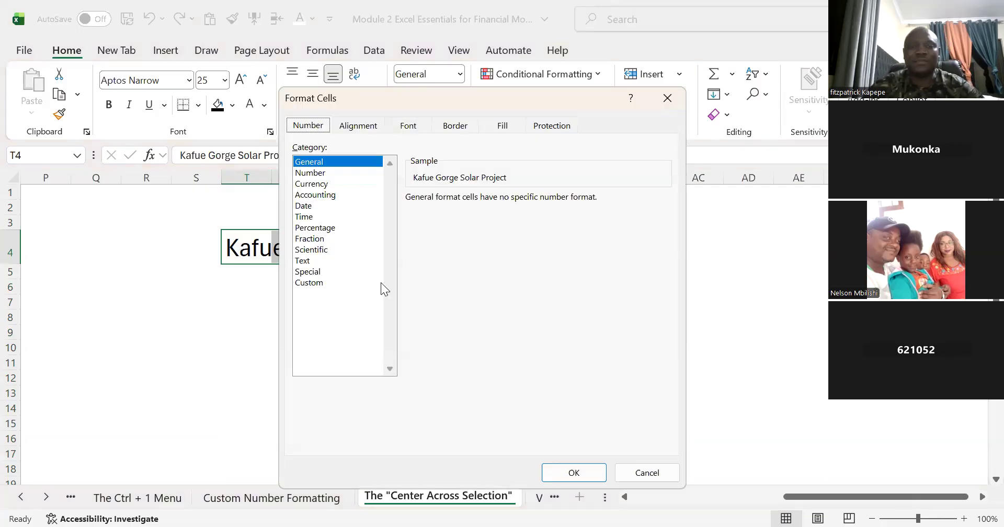
pyautogui.click(359, 126)
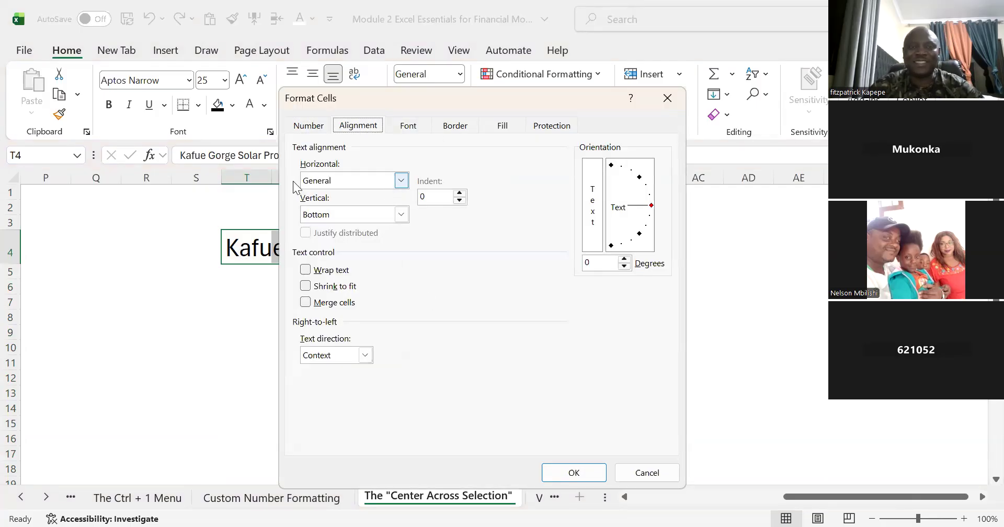
pyautogui.click(406, 180)
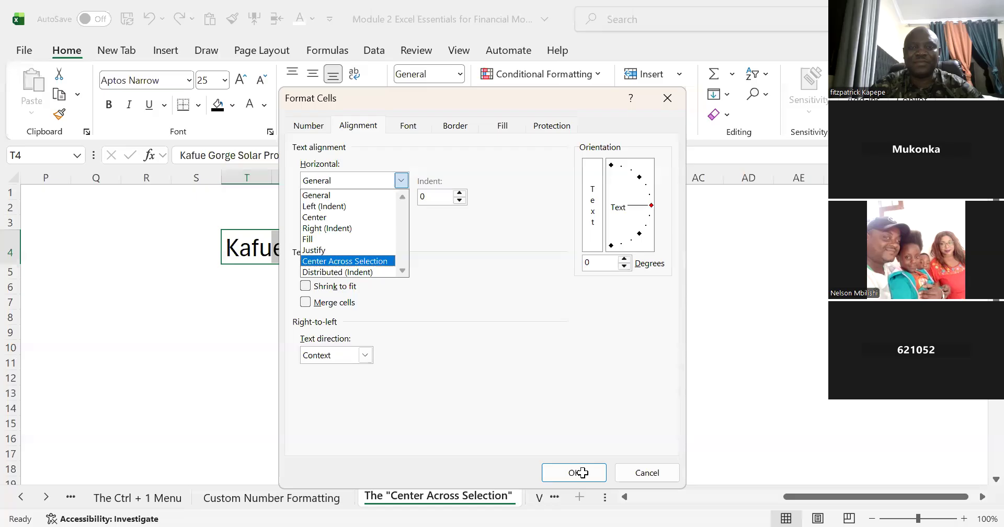
pyautogui.press('Return')
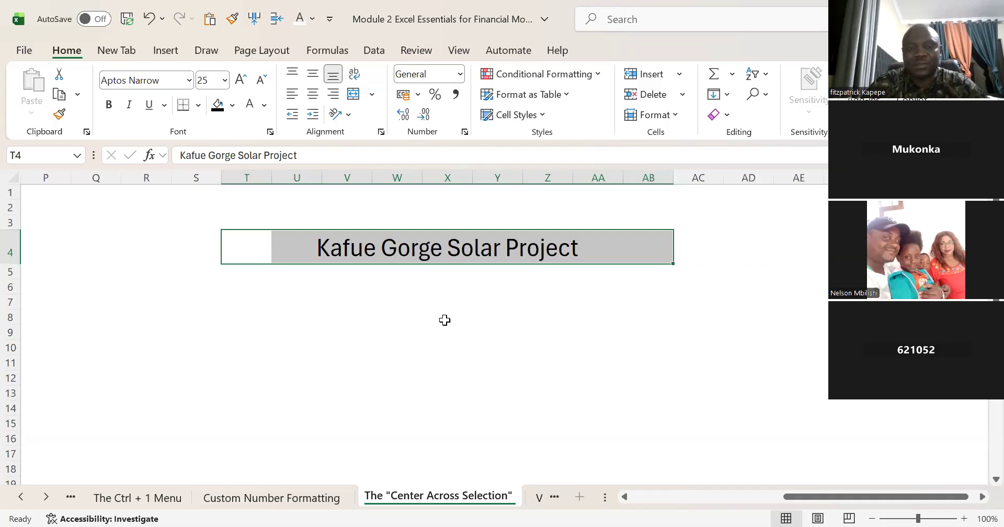
# Step: Merge and center the range V8:V13 below the project title
pyautogui.click(339, 314)
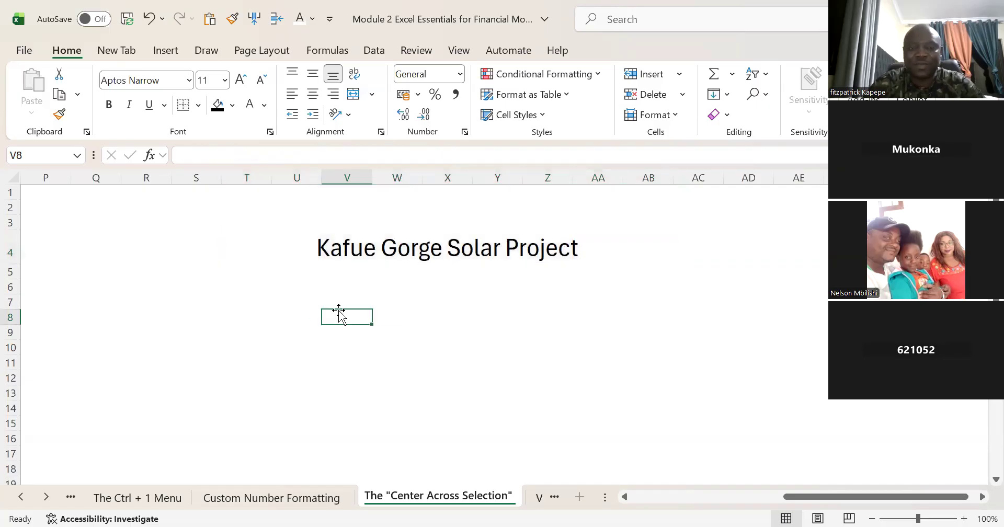
pyautogui.hotkey('shift', 'Down')
pyautogui.hotkey('shift', 'Down')
pyautogui.hotkey('shift', 'Down')
pyautogui.hotkey('shift', 'Down')
pyautogui.hotkey('shift', 'Down')
pyautogui.hotkey('shift', 'Down')
pyautogui.hotkey('shift', 'Up')
pyautogui.hotkey('shift', 'Up')
pyautogui.hotkey('shift', 'Down')
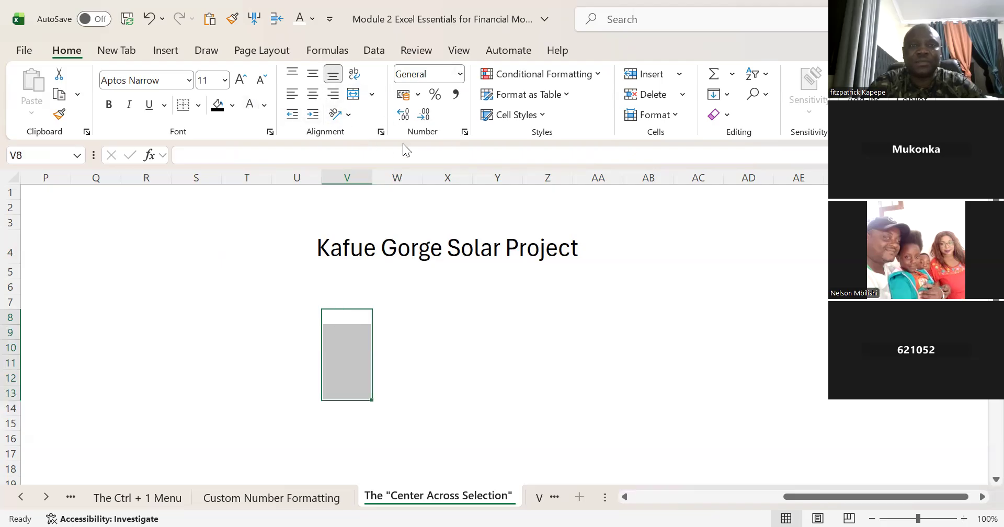
pyautogui.click(353, 95)
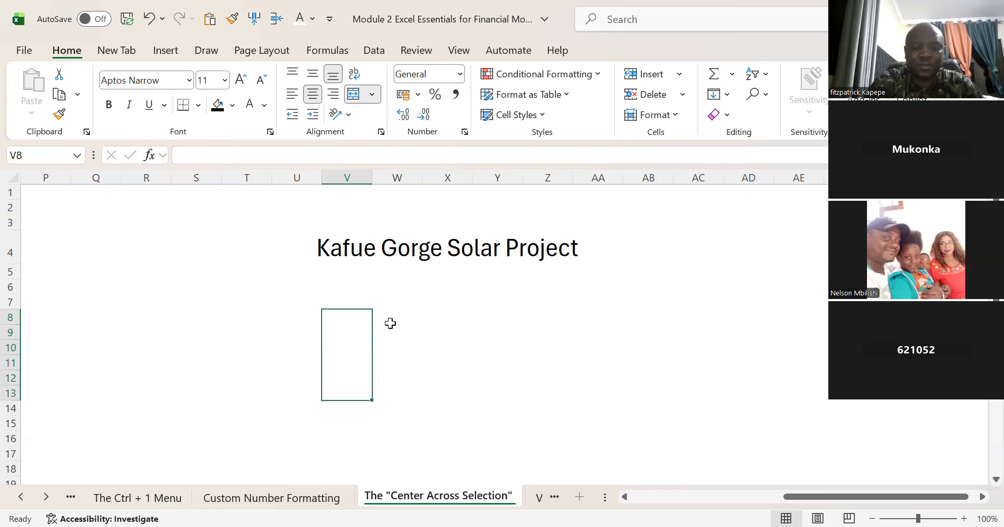
# Step: Enter the label Units in the merged cell V8:V13
pyautogui.write('Unit')
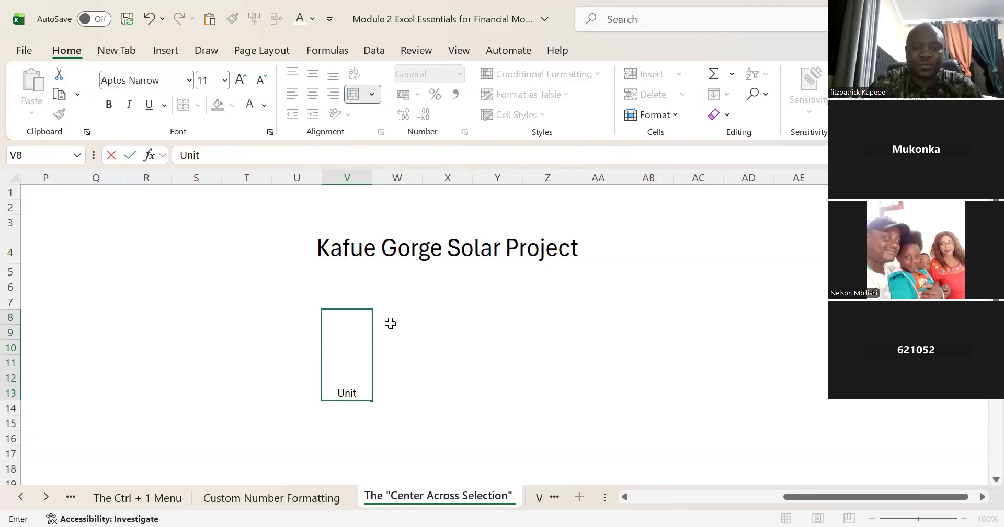
pyautogui.write('s')
pyautogui.press('Return')
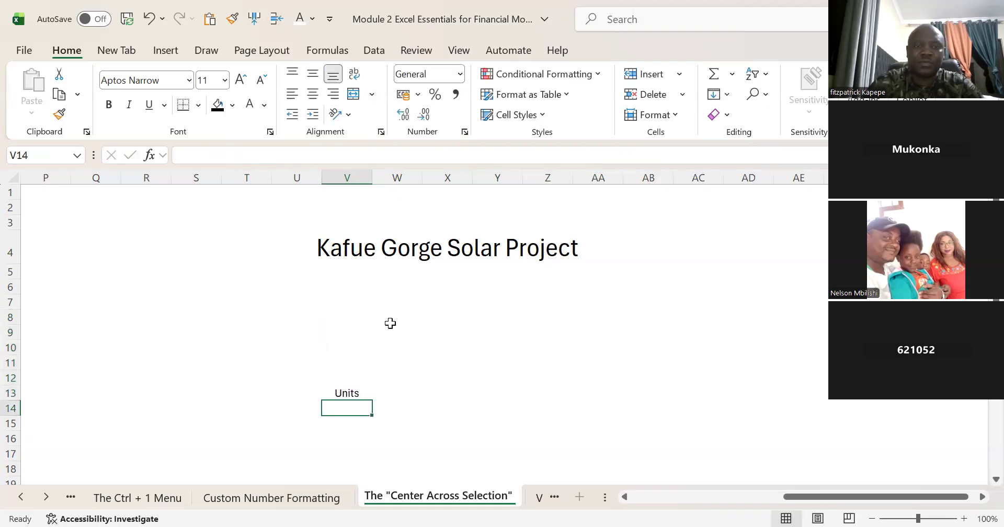
# Step: Set the font size of the merged Units cell to 25
pyautogui.press('Up')
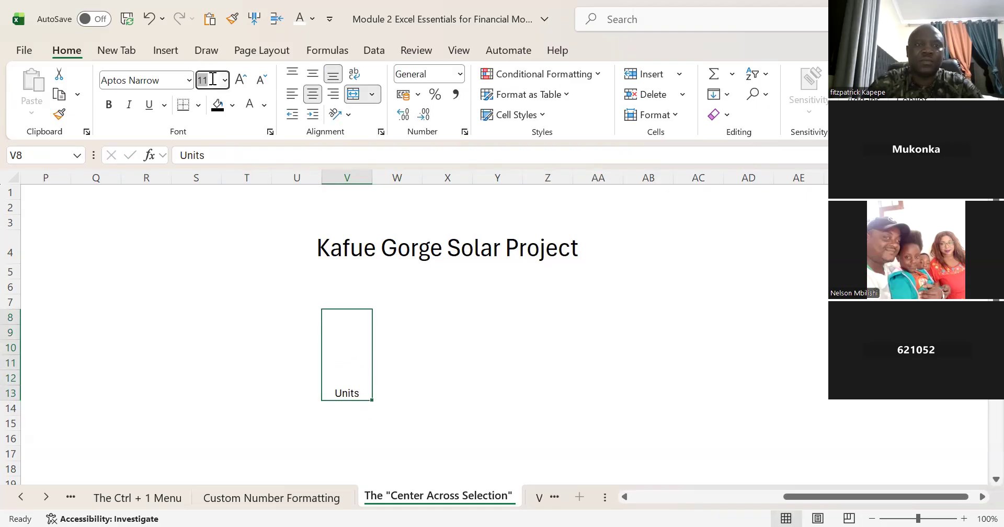
pyautogui.write('25')
pyautogui.press('Return')
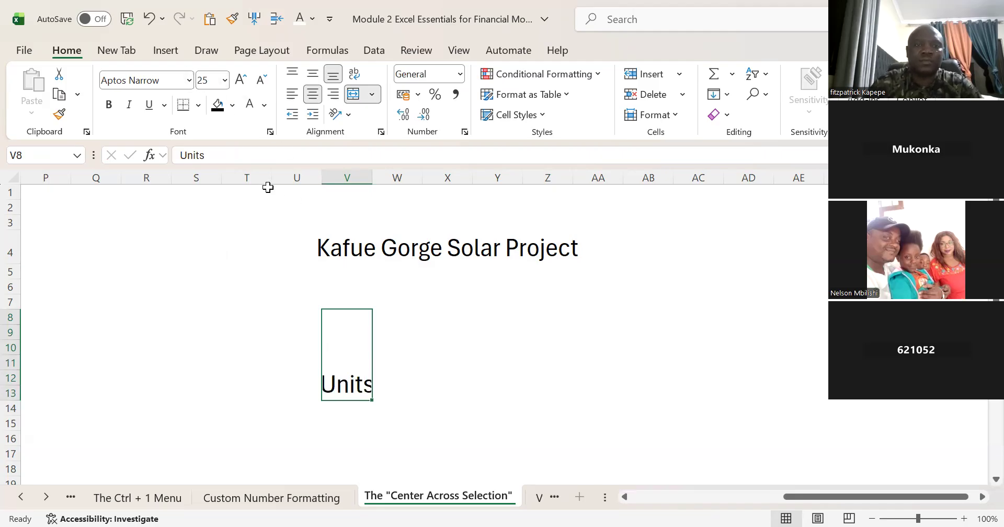
# Step: Extend the label in the merged cell V8:V13 to read Units in kWh
pyautogui.click(229, 156)
pyautogui.write('in M')
pyautogui.press('BackSpace')
pyautogui.write('kWh')
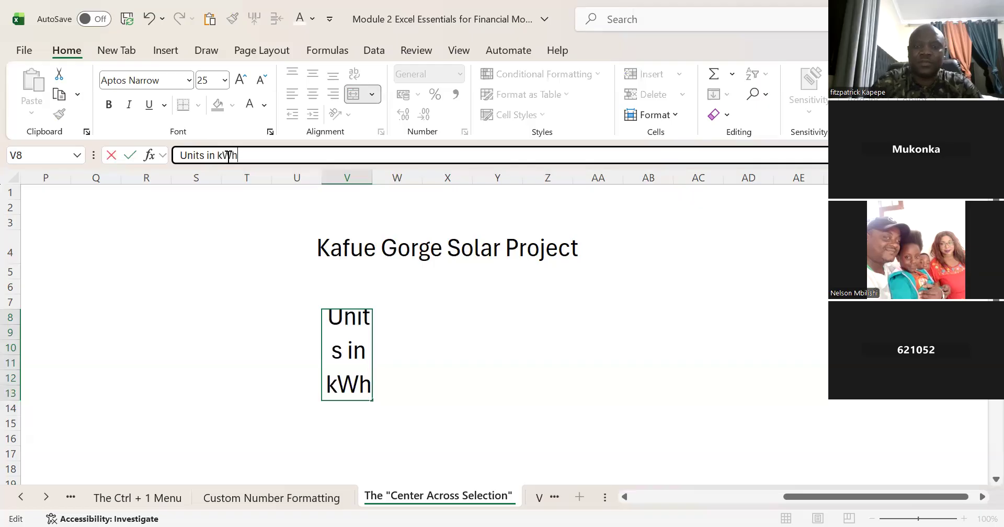
pyautogui.press('Return')
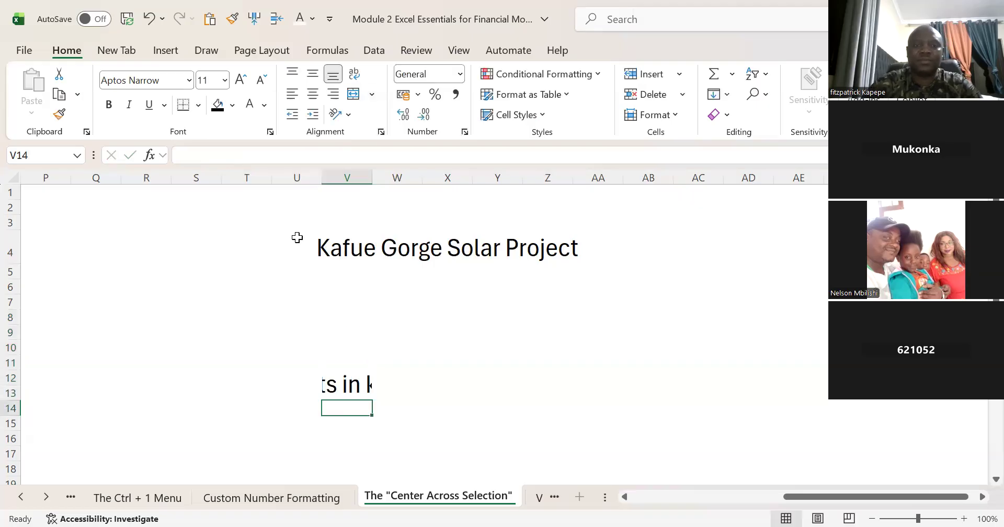
# Step: Set the font size of the merged Units in kWh cell to 12
pyautogui.press('Up')
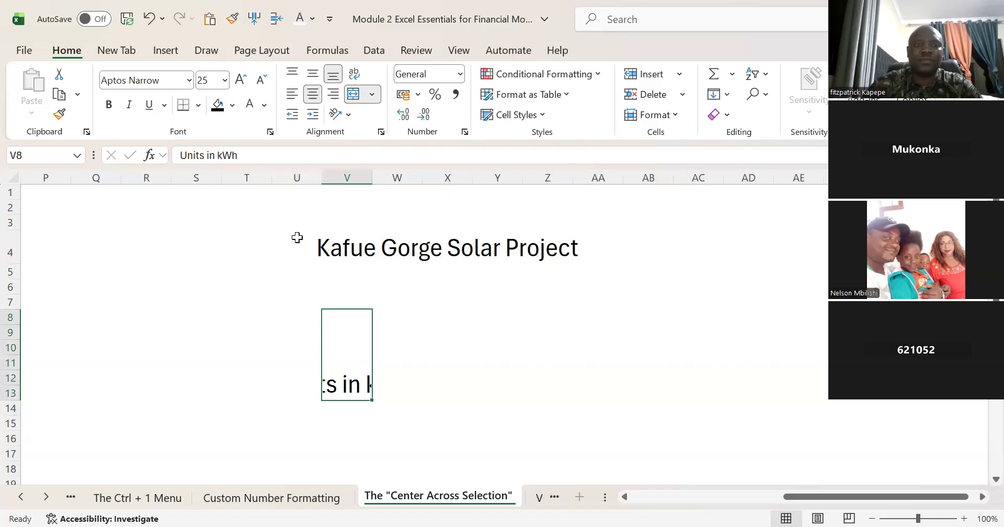
pyautogui.click(213, 79)
pyautogui.write('12')
pyautogui.press('Return')
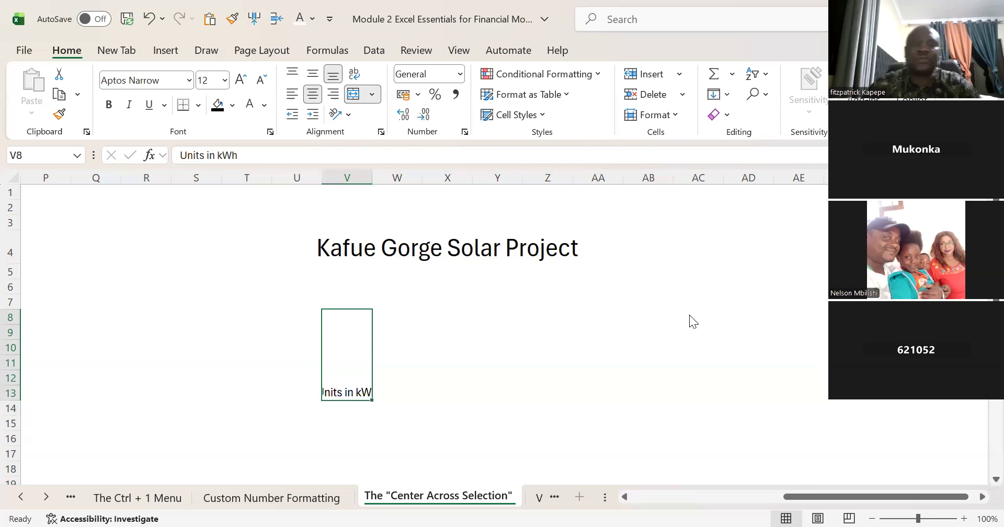
# Step: Rotate the text orientation of the merged Units in kWh cell to 75 degrees
pyautogui.hotkey('ctrl', '1')
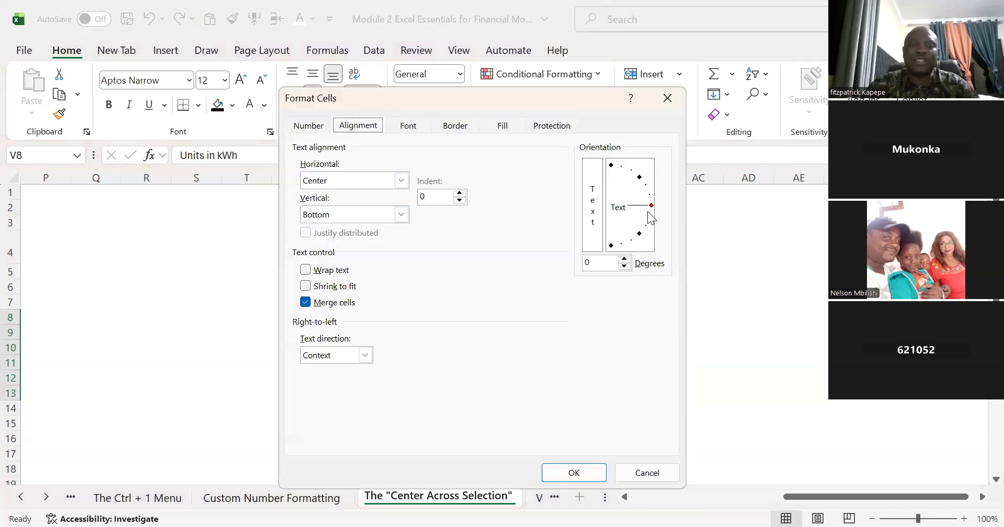
pyautogui.moveTo(651, 203); pyautogui.dragTo(623, 163)
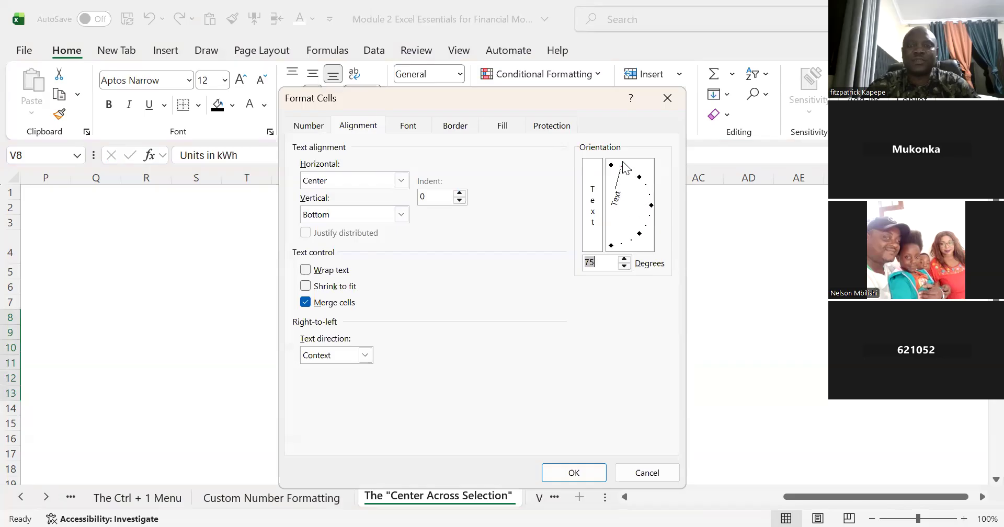
pyautogui.click(575, 472)
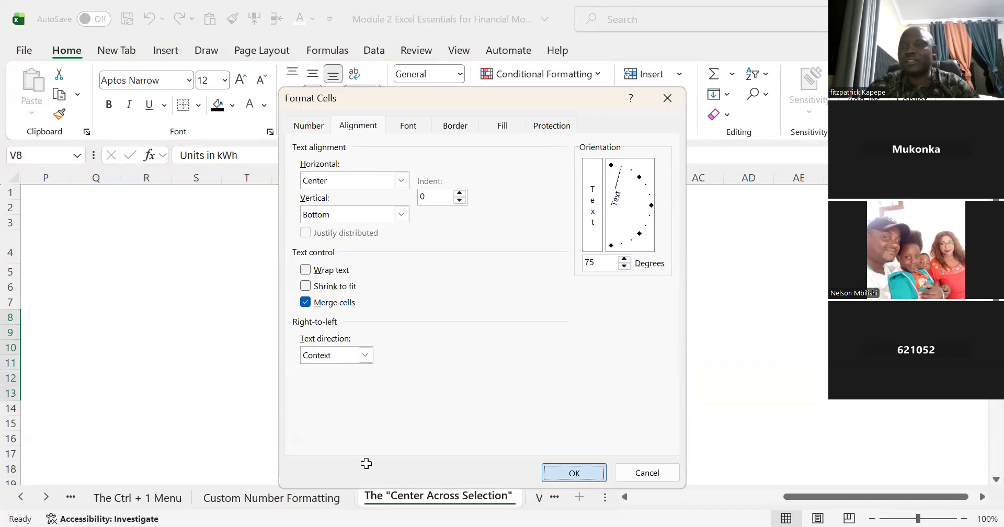
pyautogui.press('Return')
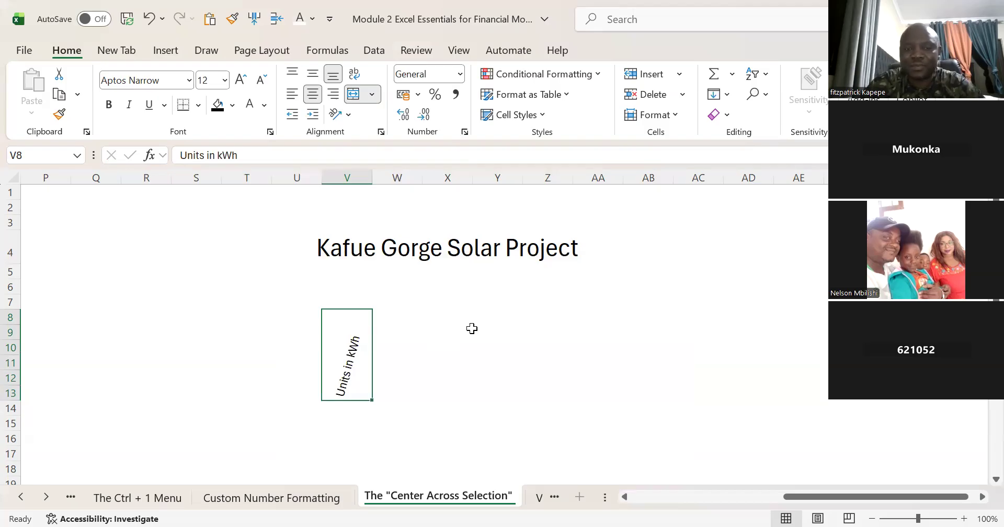
# Step: Return to the section 2.4 notes and read the reasons for never using Merge & Center
pyautogui.click(239, 257)
pyautogui.press('Left')
pyautogui.press('Left')
pyautogui.press('Left')
pyautogui.press('Left')
pyautogui.press('Left')
pyautogui.press('Left')
pyautogui.press('Left')
pyautogui.press('Left')
pyautogui.press('Left')
pyautogui.press('Left')
pyautogui.press('Left')
pyautogui.press('Left')
pyautogui.press('Left')
pyautogui.press('Left')
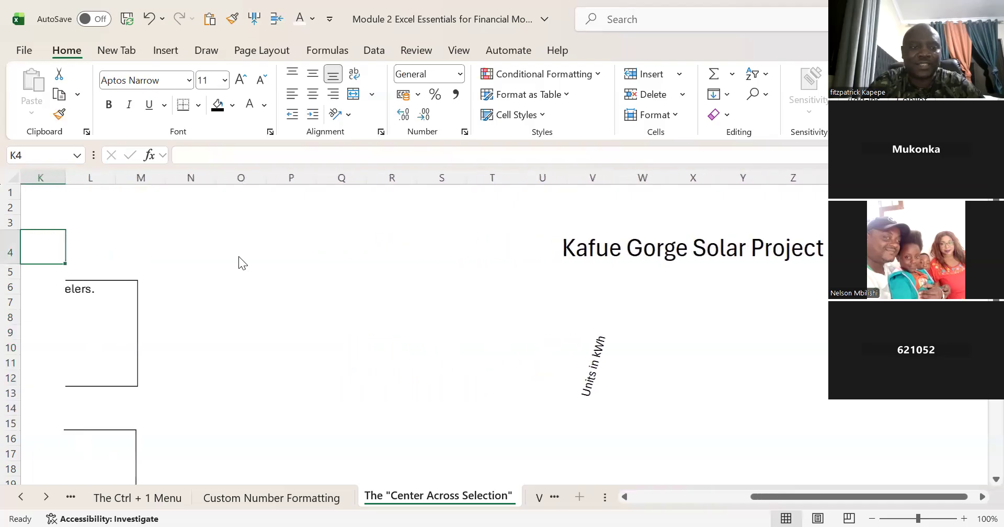
pyautogui.press('Left')
pyautogui.press('Left')
pyautogui.press('Left')
pyautogui.press('Left')
pyautogui.press('Left')
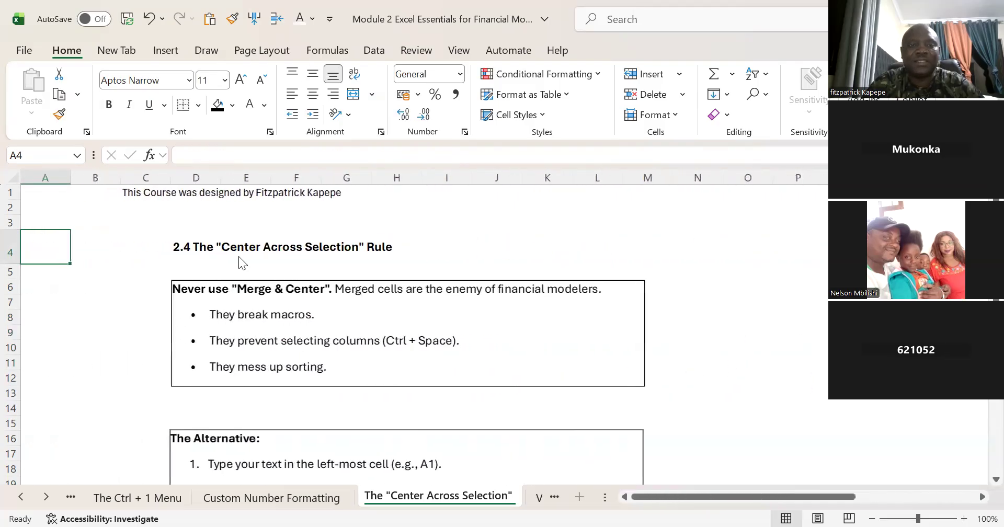
pyautogui.press('Down')
pyautogui.press('Down')
pyautogui.press('Down')
pyautogui.press('Down')
pyautogui.press('Up')
pyautogui.press('Up')
pyautogui.press('Right')
pyautogui.press('Right')
pyautogui.press('Right')
pyautogui.press('Right')
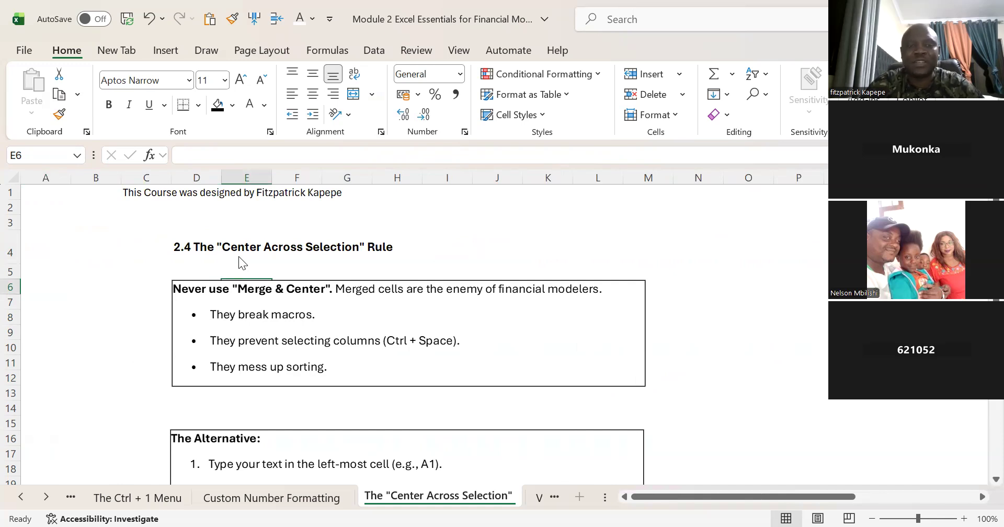
# Step: Read through the listed steps of The Alternative for centering text across a selection
pyautogui.press('Down')
pyautogui.press('Down')
pyautogui.press('Down')
pyautogui.press('Down')
pyautogui.press('Down')
pyautogui.press('Down')
pyautogui.press('Down')
pyautogui.press('Down')
pyautogui.press('Down')
pyautogui.press('Down')
pyautogui.press('Down')
pyautogui.press('Down')
pyautogui.press('Down')
pyautogui.press('Down')
pyautogui.press('Down')
pyautogui.press('Down')
pyautogui.press('Down')
pyautogui.press('Down')
pyautogui.press('Down')
pyautogui.press('Down')
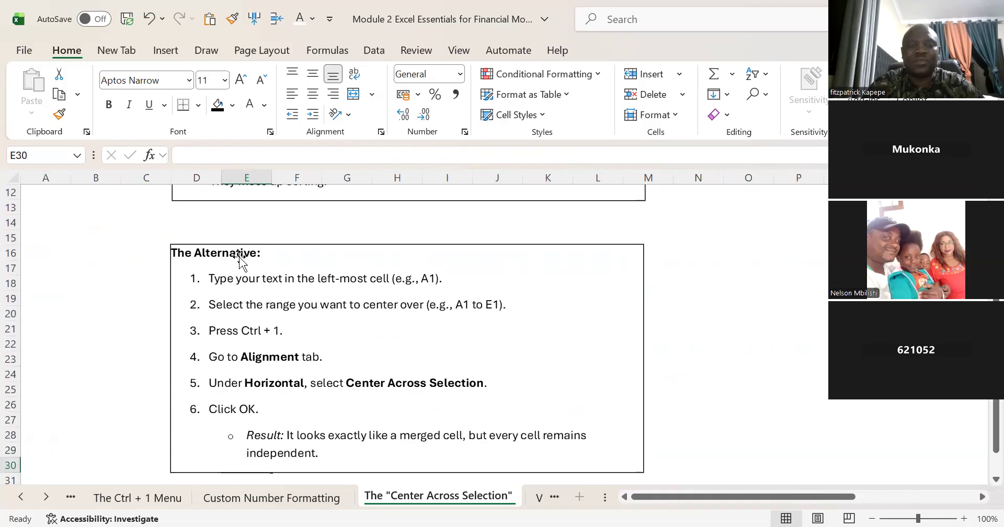
pyautogui.press('Down')
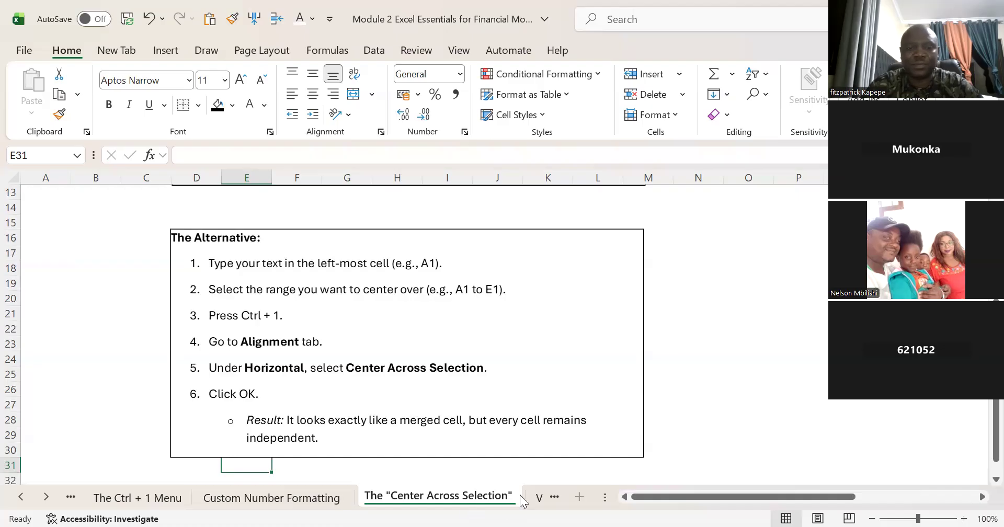
# Step: Open the Visual Hygiene sheet and unprotect it by entering the sheet password
pyautogui.click(540, 497)
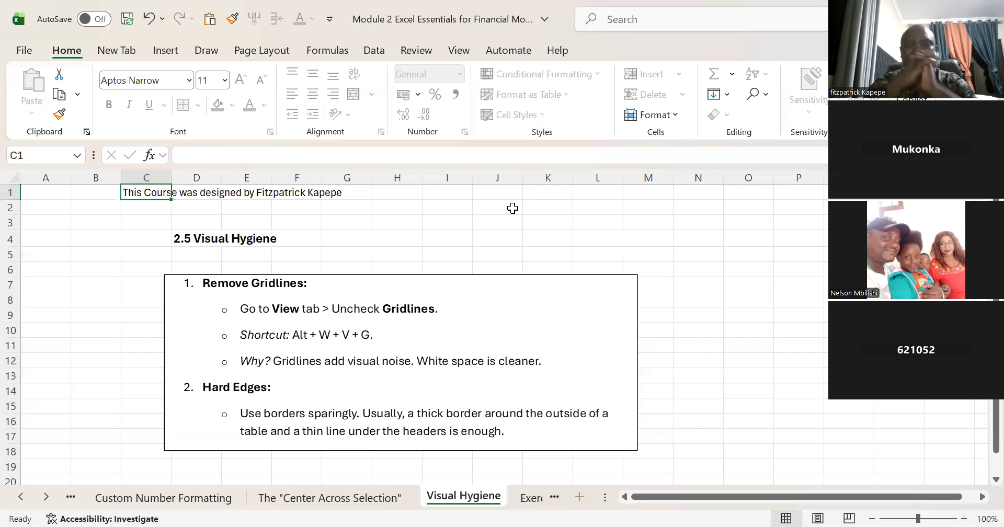
pyautogui.click(417, 51)
pyautogui.click(711, 99)
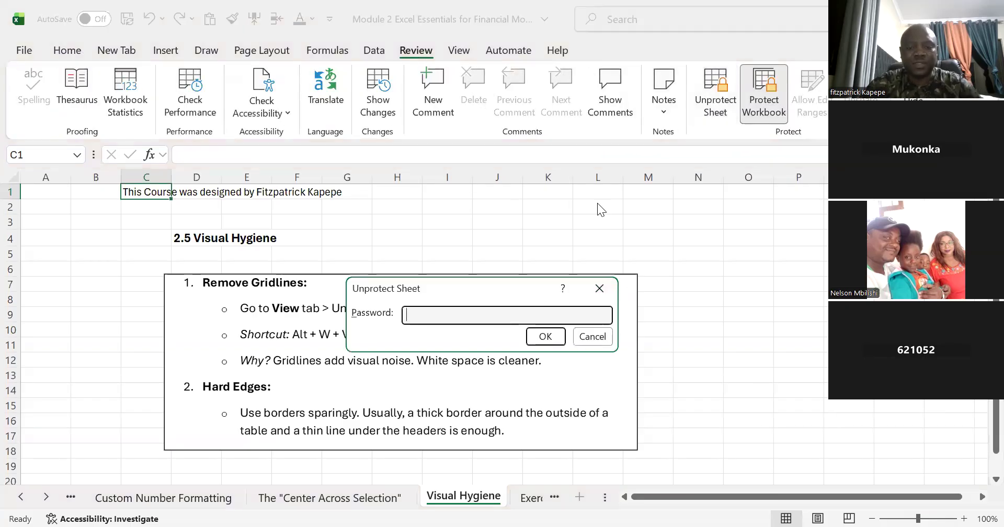
pyautogui.write('1234')
pyautogui.press('Return')
pyautogui.click(518, 176)
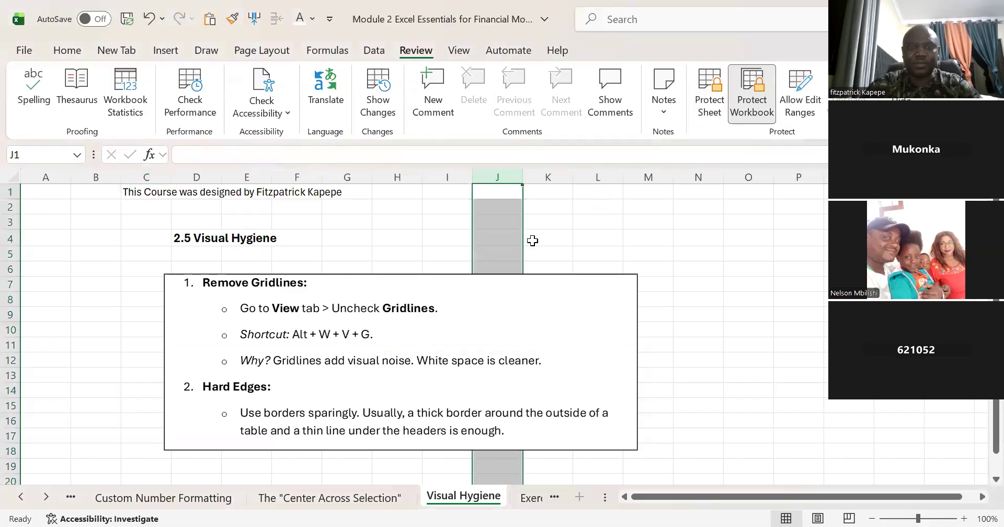
pyautogui.click(593, 254)
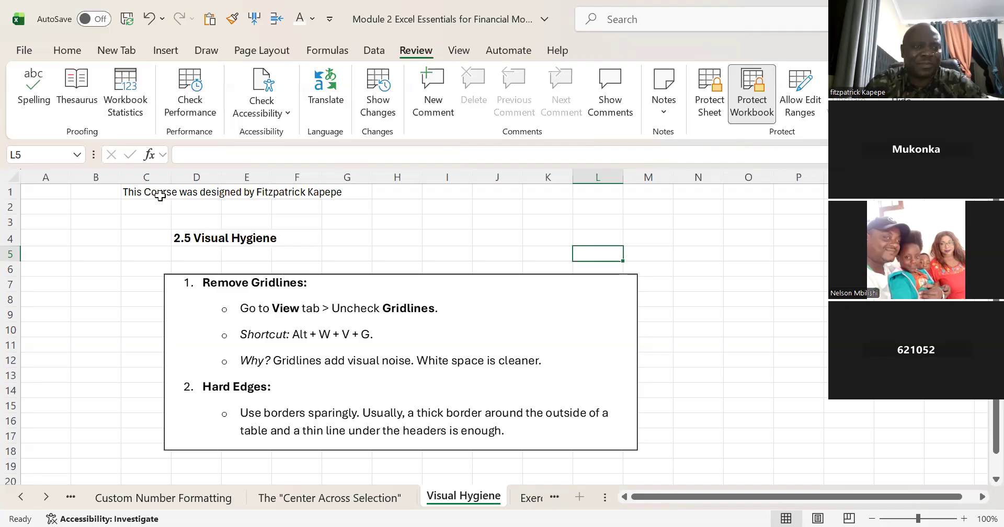
pyautogui.click(47, 180)
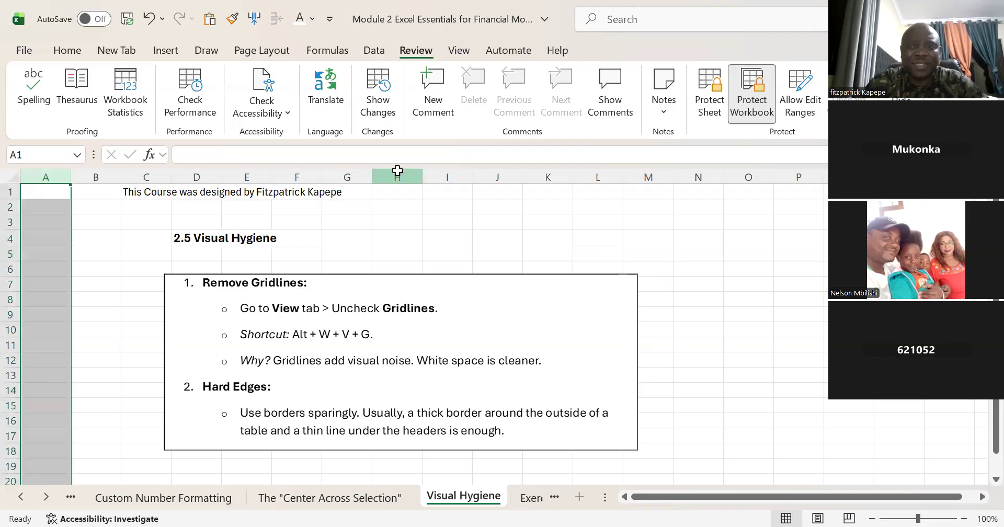
pyautogui.click(398, 172)
pyautogui.click(552, 172)
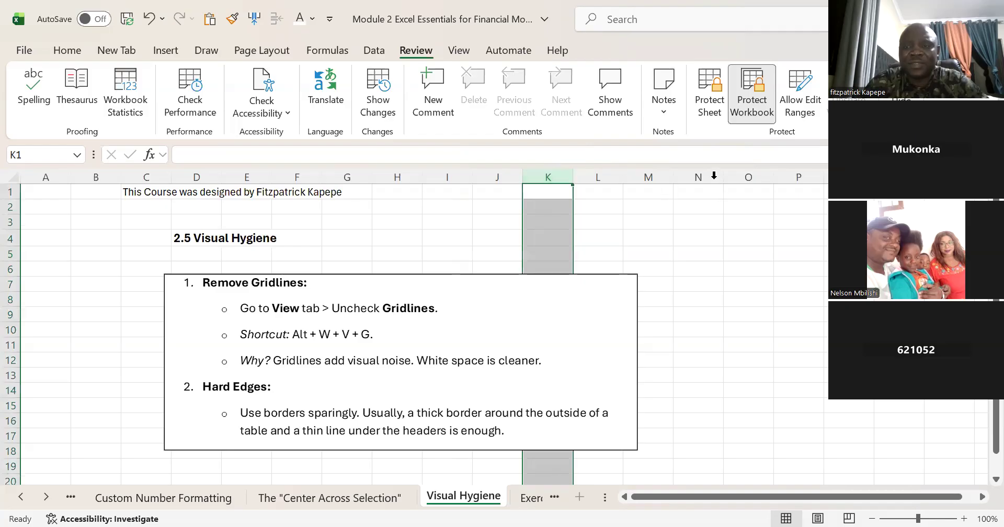